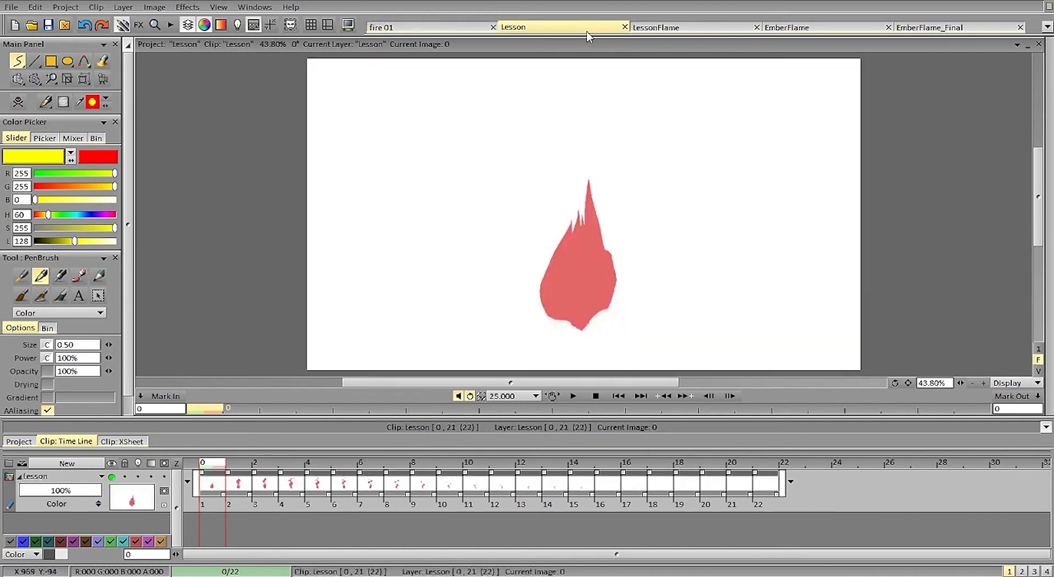
Close the Lesson project and play back the LessonFlame animation with the whole flame in view
left_click(625, 26)
left_click(579, 29)
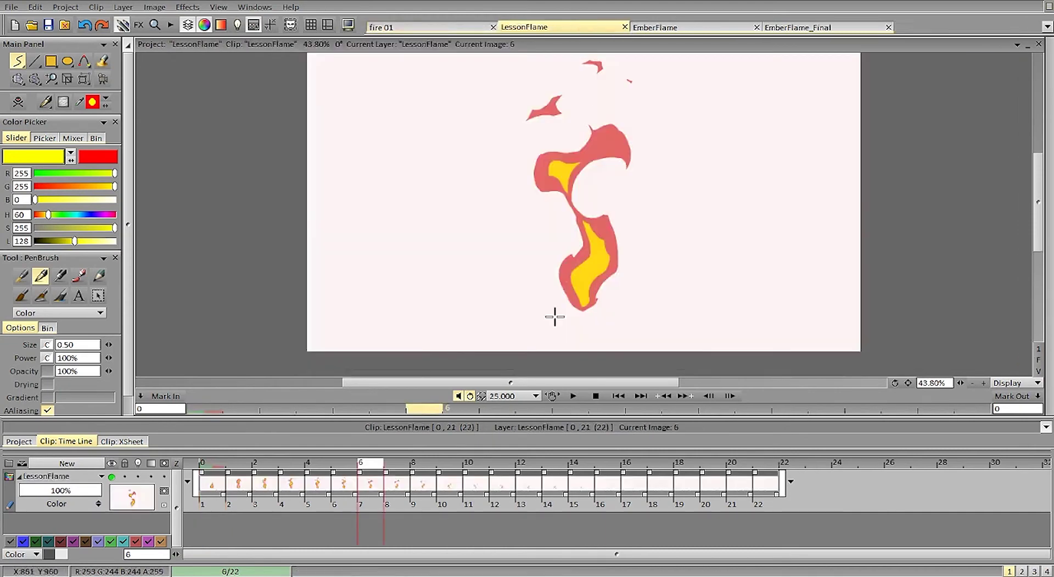
left_click(573, 395)
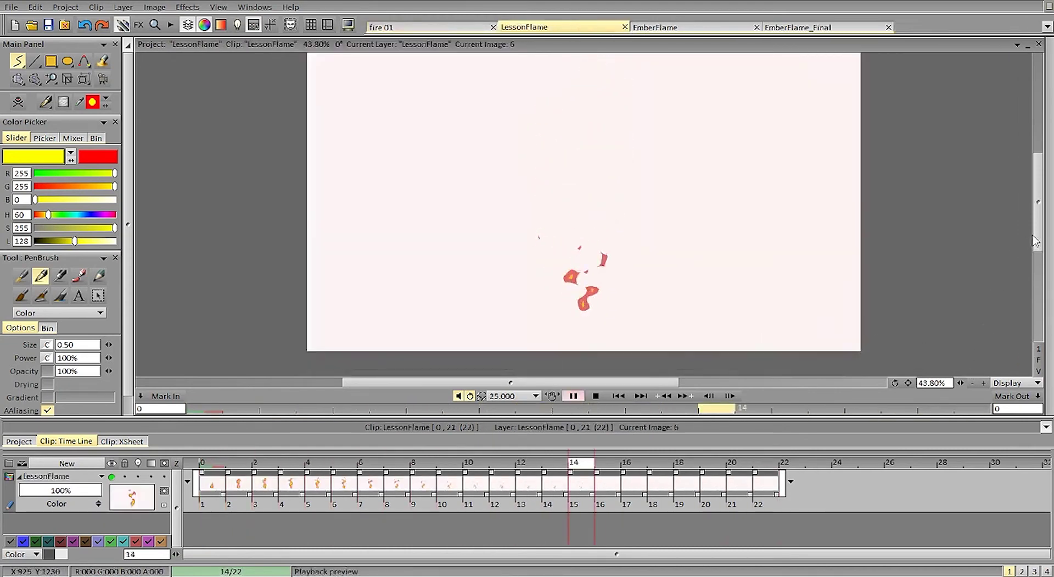
left_click_drag(1037, 202, 1038, 194)
left_click_drag(959, 383, 962, 369)
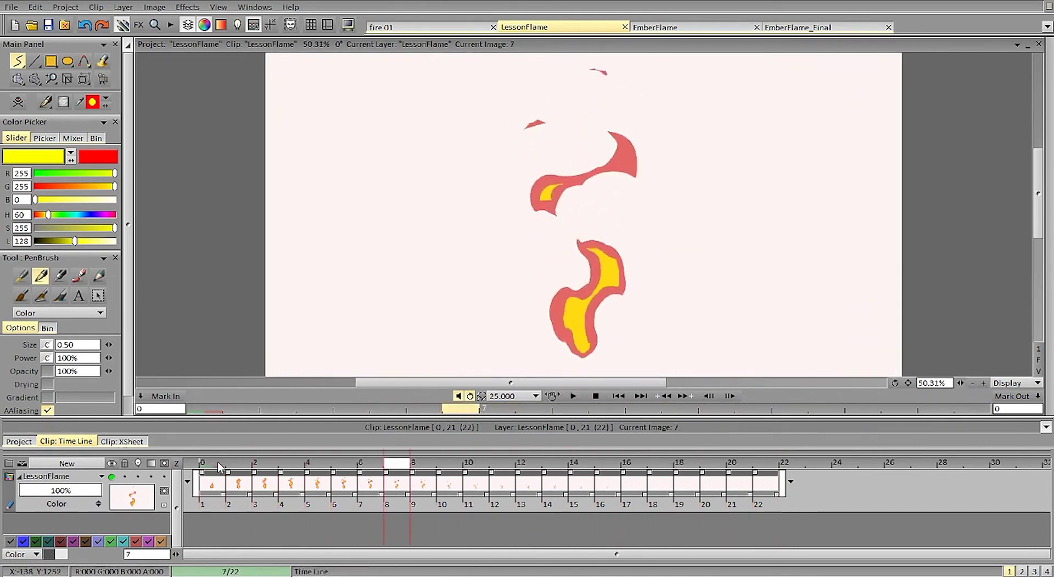
Step through the LessonFlame frames to examine how the flame's shapes change, ending on the first frame
left_click(261, 465)
key("Right")
key("Right")
key("Right")
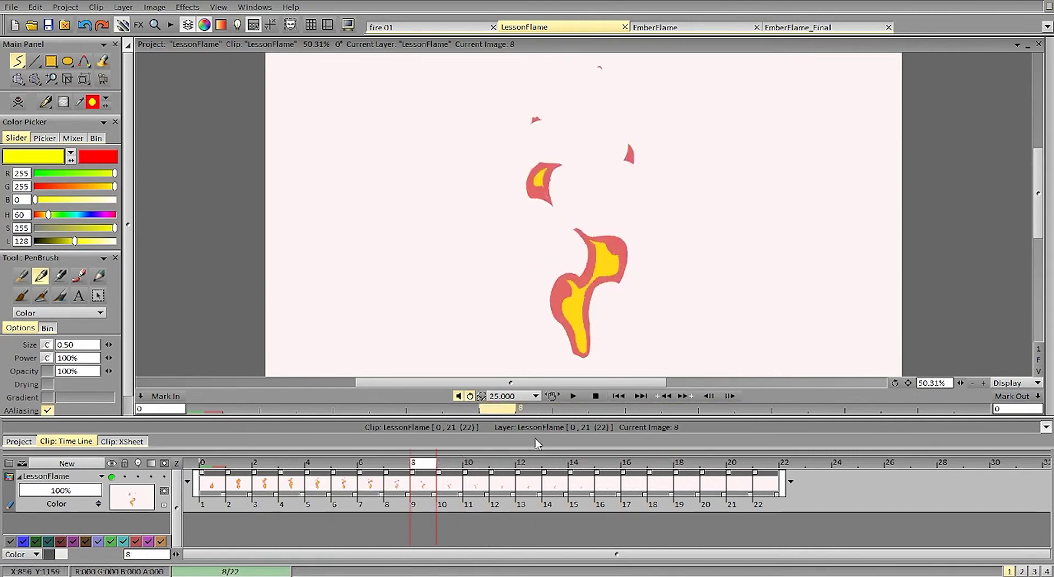
key("Left")
key("Left")
key("Left")
key("Left")
key("Left")
key("Left")
key("Left")
key("Left")
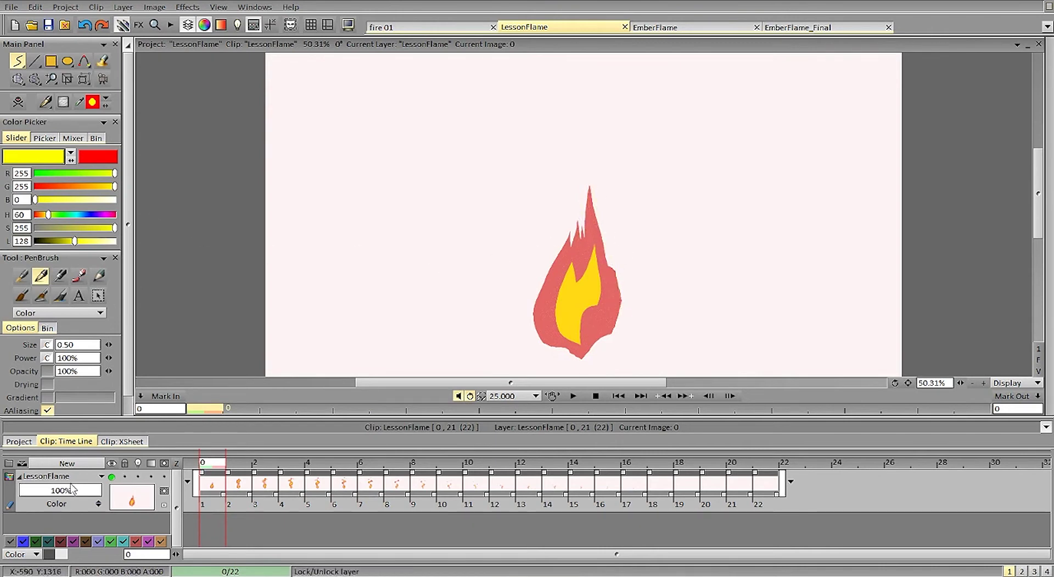
Fade the LessonFlame layer and add a new layer above it with its end behavior set to Hold
left_click(67, 462)
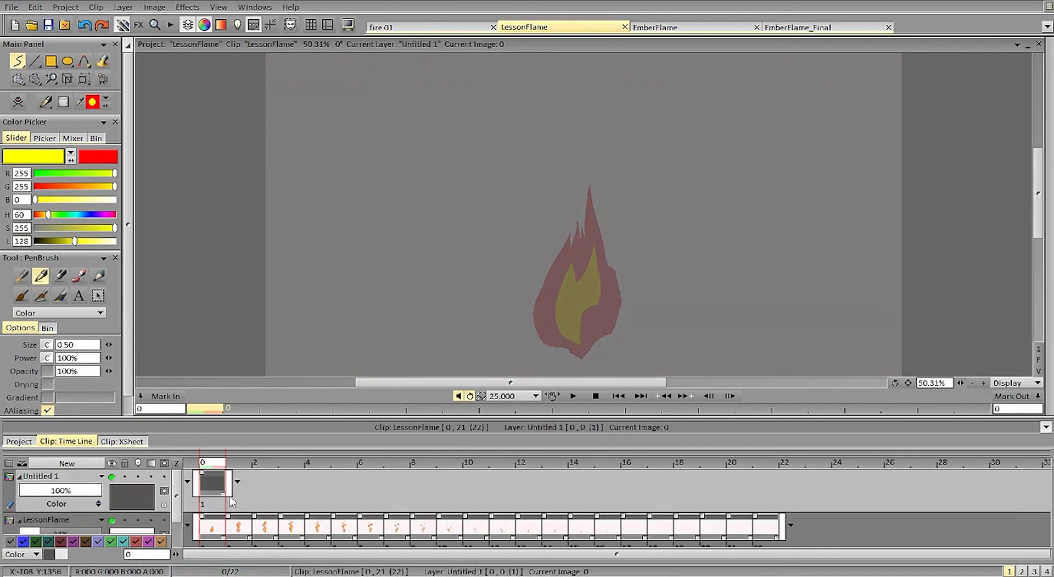
left_click(238, 481)
left_click(247, 502)
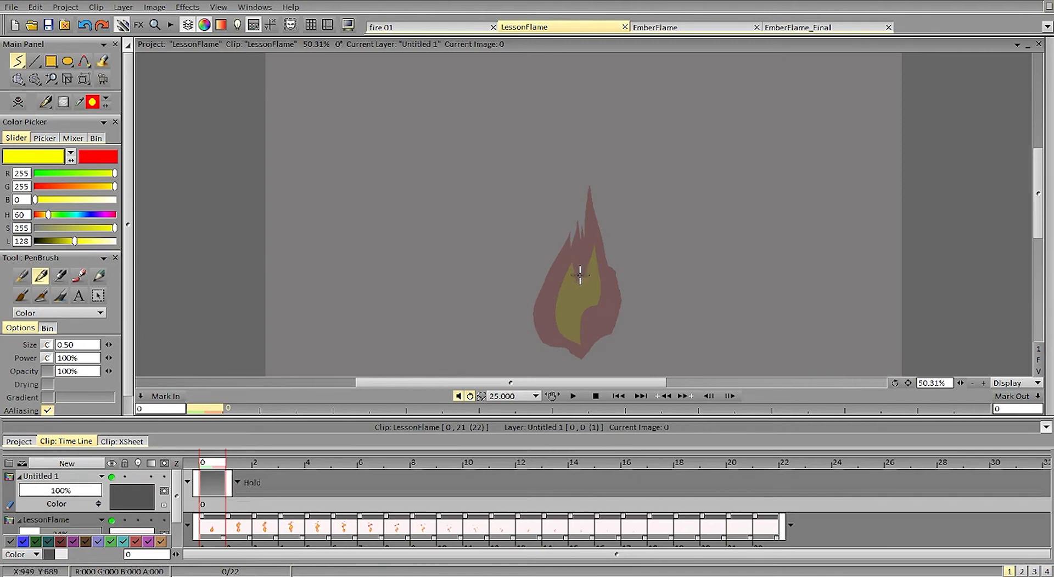
Set the drawing color to light blue with hue 192 and the pen brush size to 3
key("x")
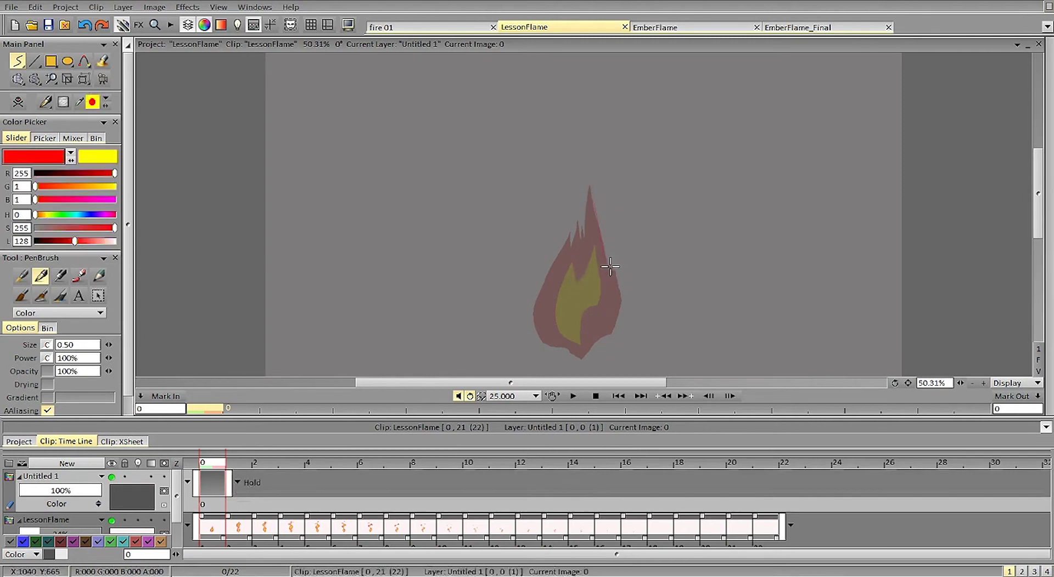
left_click_drag(37, 214, 77, 215)
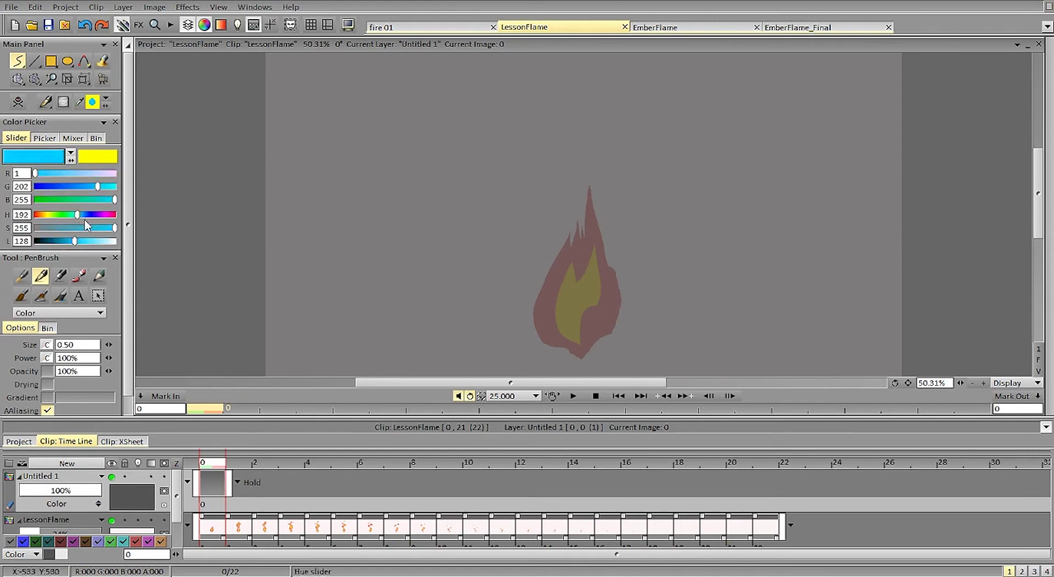
key("ctrl+z")
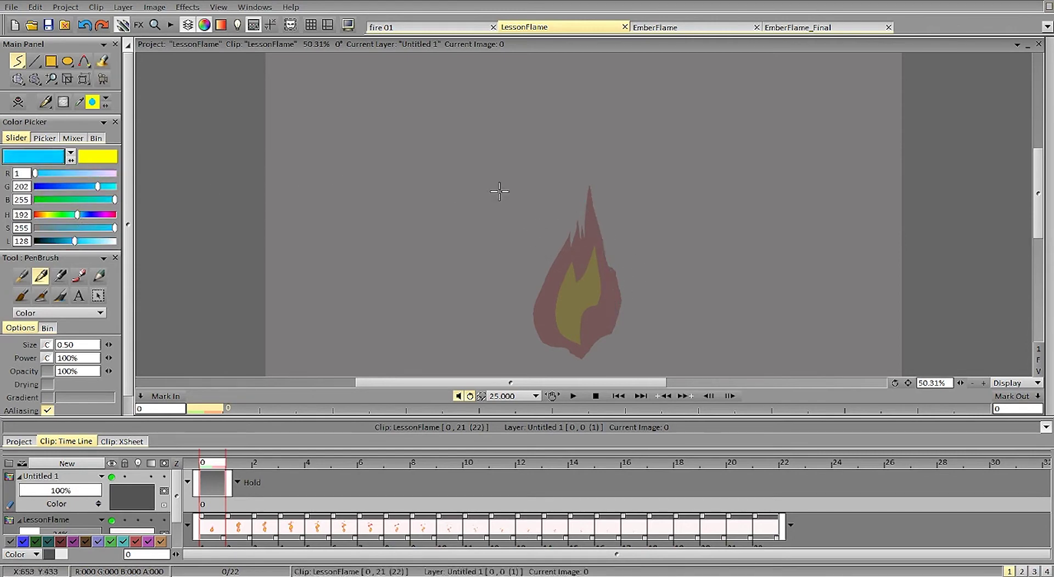
left_click(72, 345)
type("3")
key("Return")
key("ctrl+z")
mouse_move(566, 306)
left_mouse_down()
mouse_move(623, 203)
mouse_move(607, 245)
mouse_move(621, 311)
left_mouse_up()
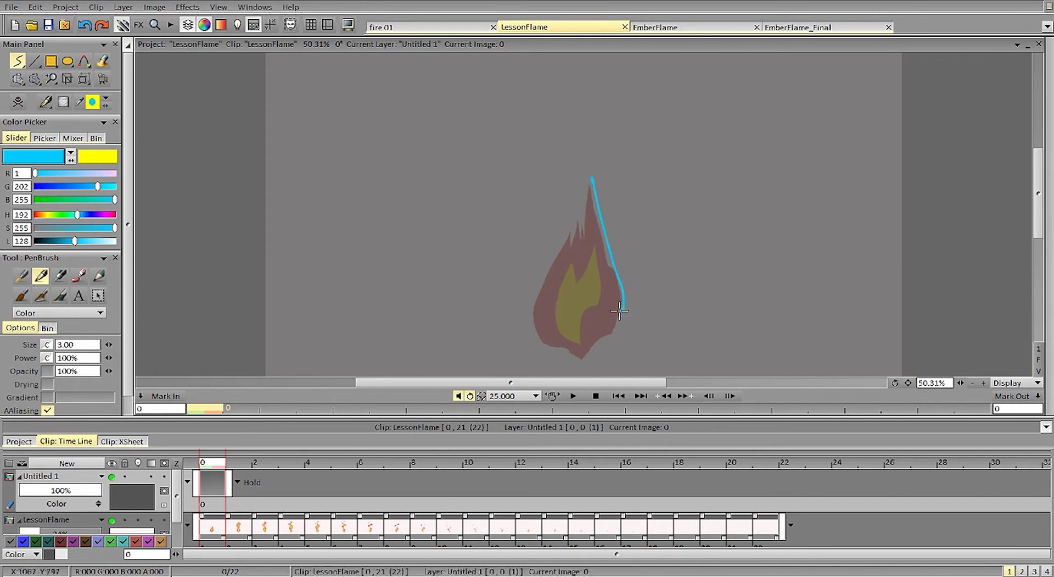
key("ctrl+z")
mouse_move(590, 188)
left_mouse_down()
mouse_move(621, 277)
mouse_move(621, 314)
mouse_move(619, 299)
left_mouse_up()
key("ctrl+z")
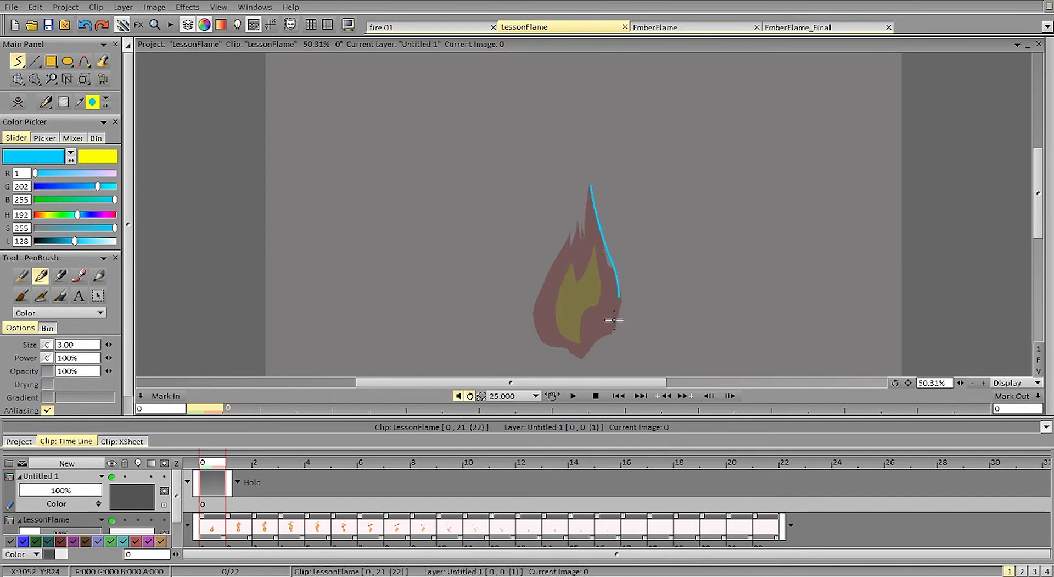
Examine the first flame drawing in the fire 01 project and return to the LessonFlame project
left_click(413, 30)
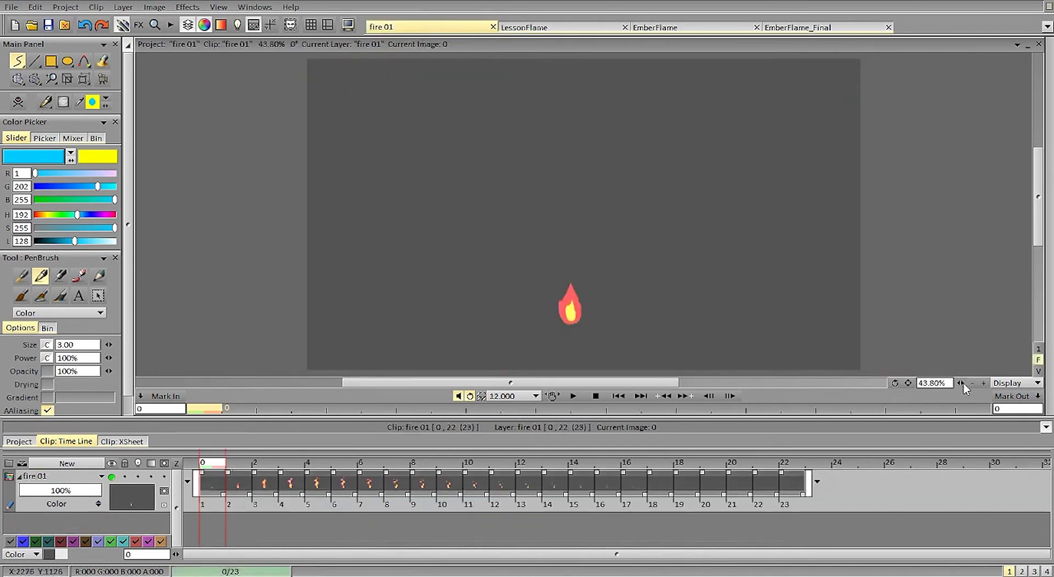
left_click_drag(963, 384, 980, 379)
left_click_drag(1037, 223, 1037, 230)
left_click(557, 27)
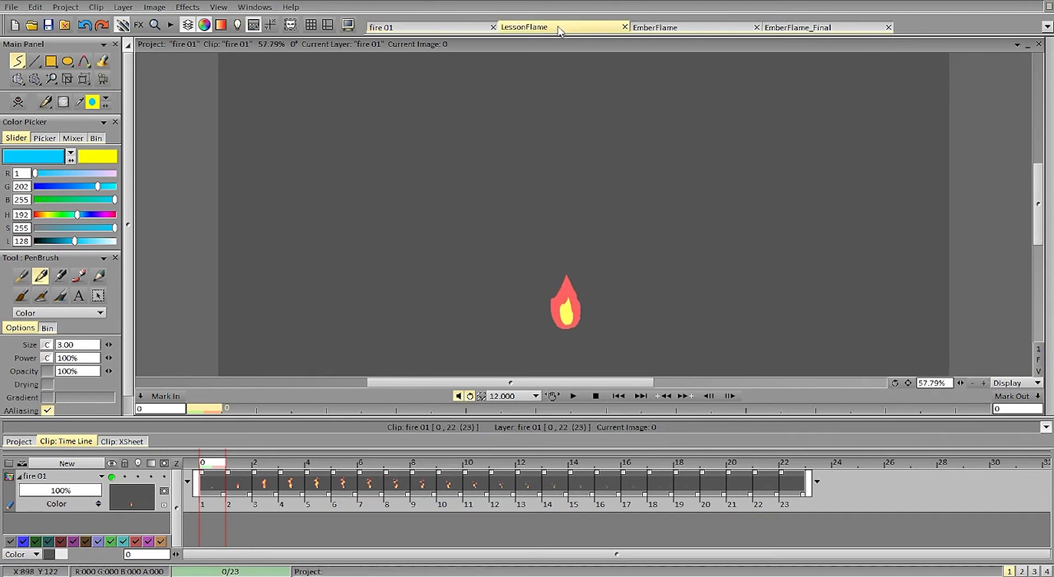
left_click(559, 28)
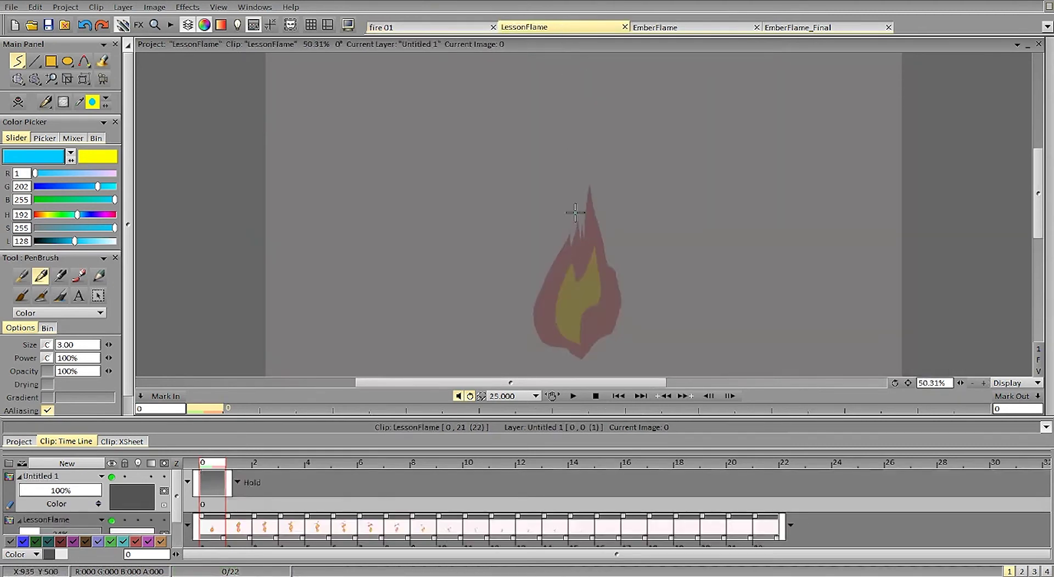
left_click_drag(567, 245, 582, 226)
key("ctrl+z")
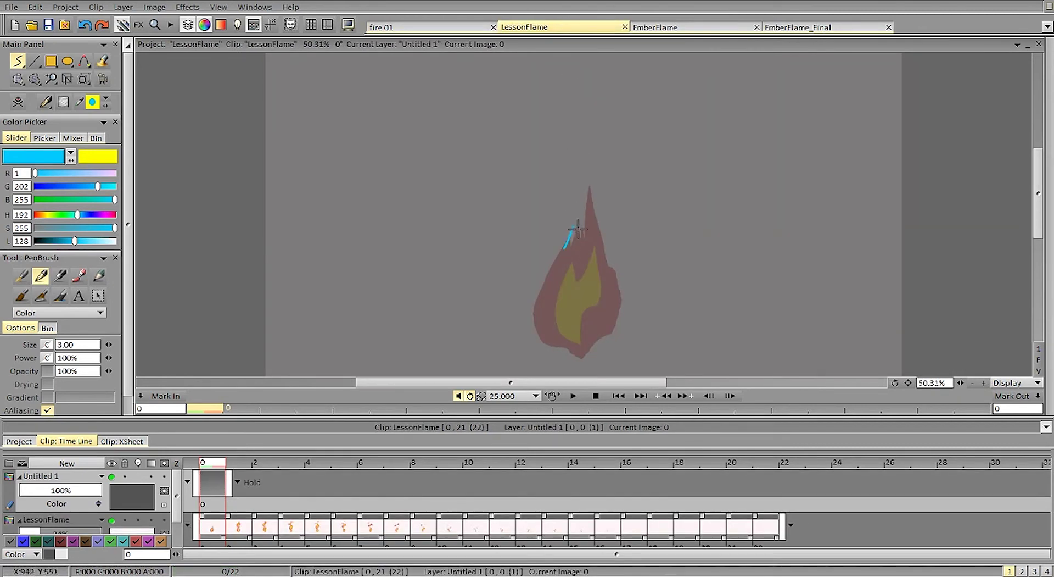
left_click_drag(587, 189, 614, 292)
key("ctrl+z")
key("ctrl+z")
key("ctrl+z")
left_click_drag(563, 169, 572, 214)
key("ctrl+z")
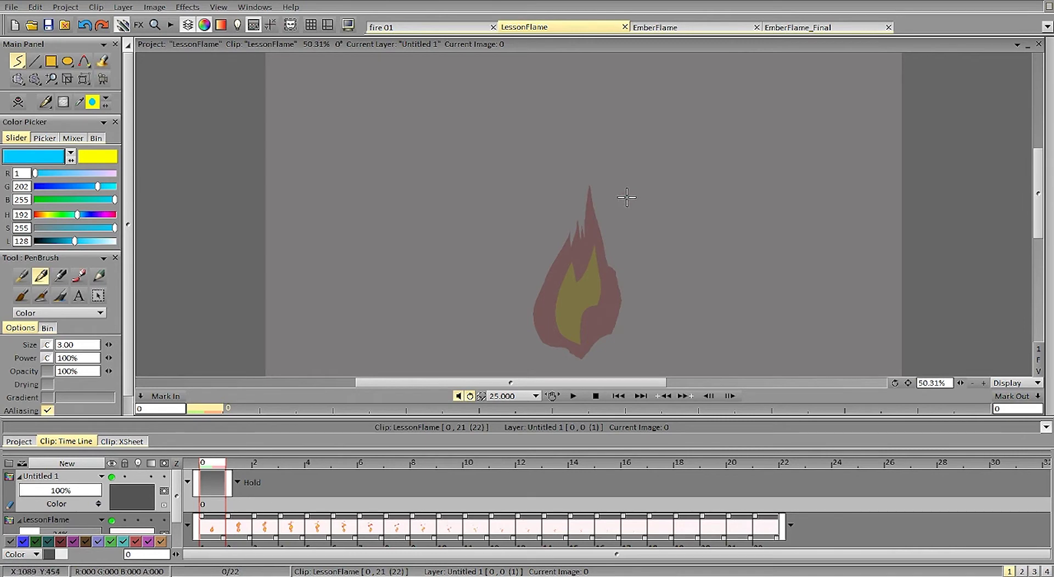
Trace the pointed tip and upper edges of the flame in light blue on frame 0
key("Right")
key("Left")
left_click_drag(587, 202, 599, 248)
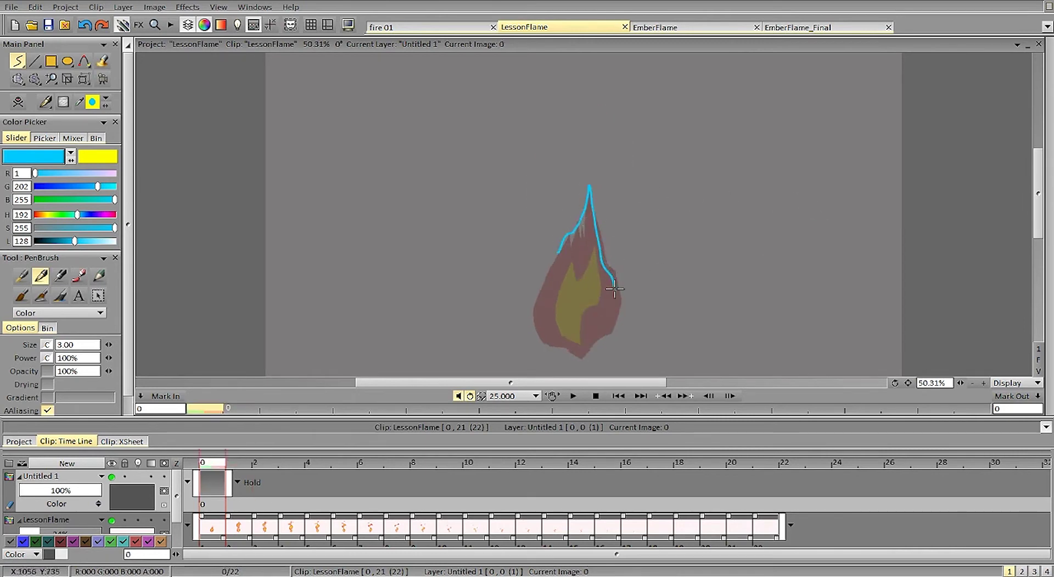
Trace the flame's upper contour in light blue on frame 1, from its left bulge over the top to the right edge
left_click_drag(1038, 189, 1037, 176)
key("Right")
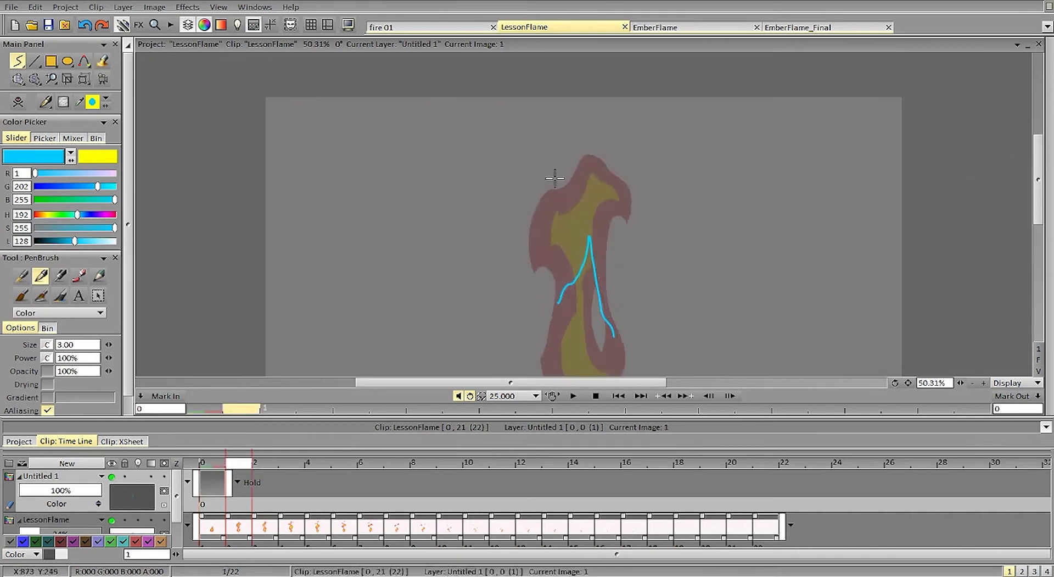
left_click_drag(529, 235, 543, 196)
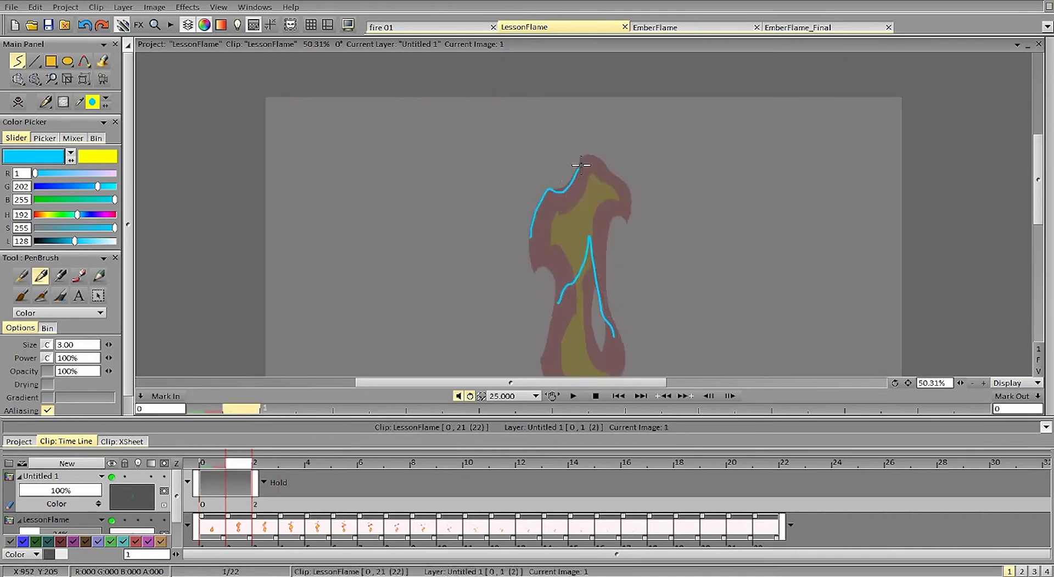
left_click_drag(594, 158, 629, 190)
Compare the neighboring frames and trace the upper edge of the flame's left lobe on frame 2
key("Left")
key("Right")
key("Right")
key("Left")
key("Right")
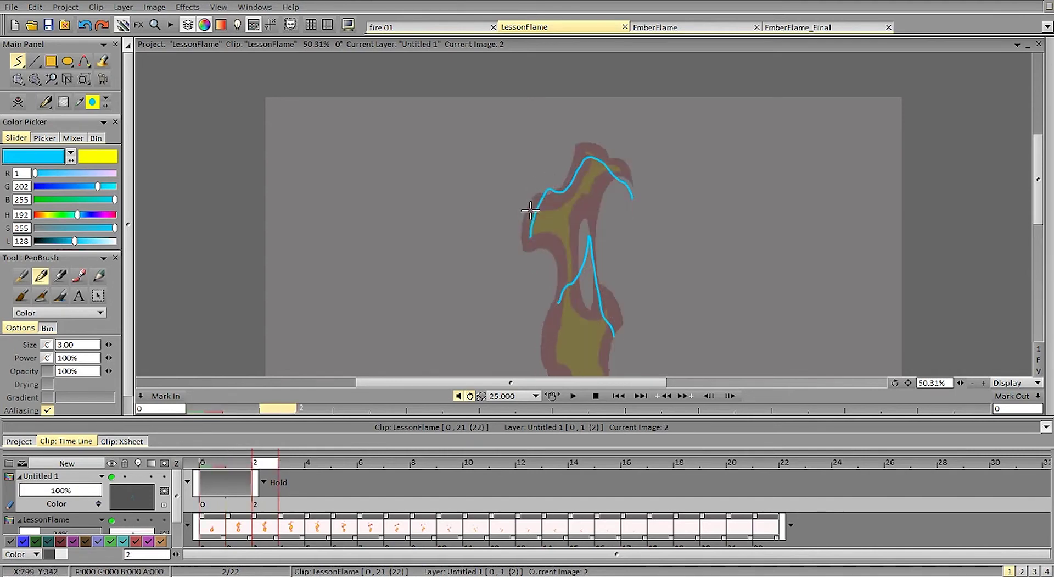
key("Left")
key("Right")
left_click_drag(519, 219, 533, 196)
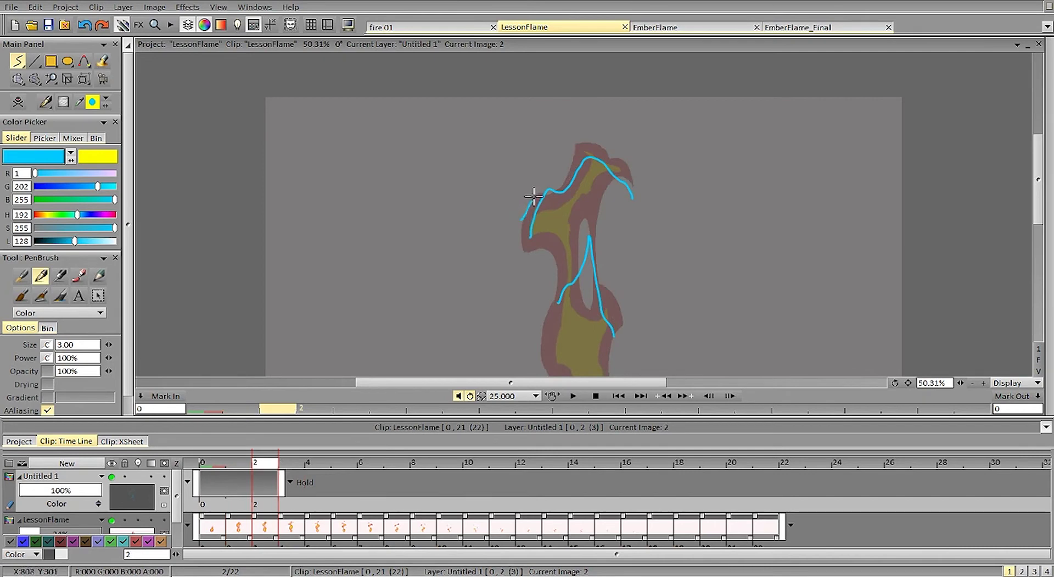
Check the left lobe's movement between frames and trace its upper edge on frame 3
key("Left")
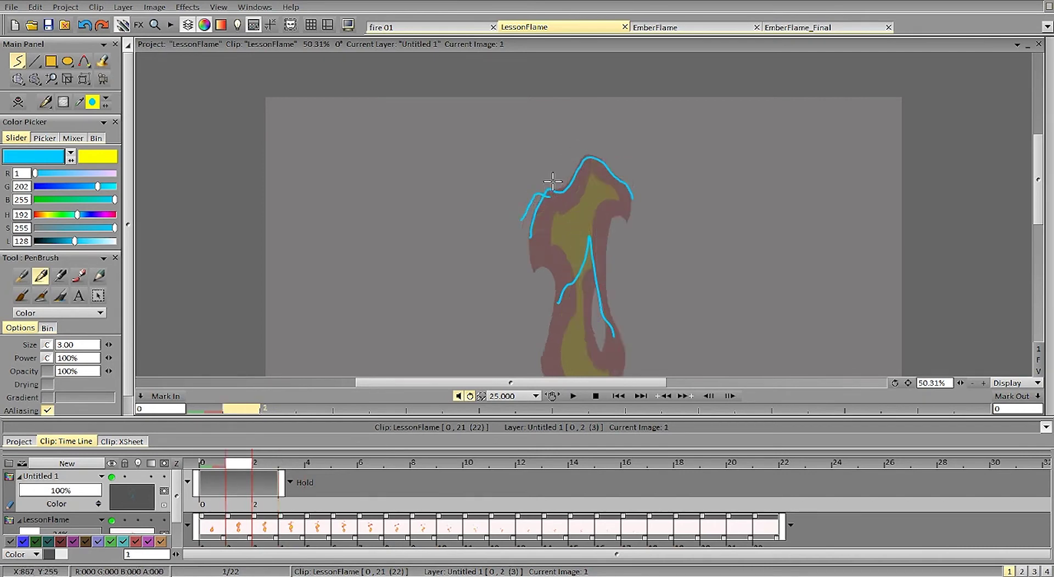
key("Right")
key("Right")
key("Left")
key("Left")
key("Right")
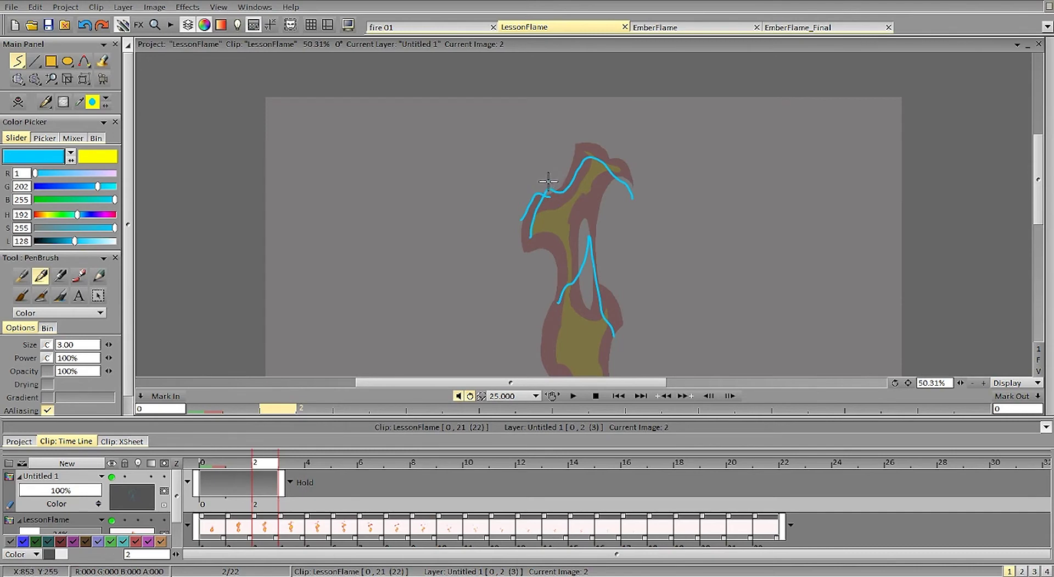
key("Right")
left_click_drag(520, 195, 534, 182)
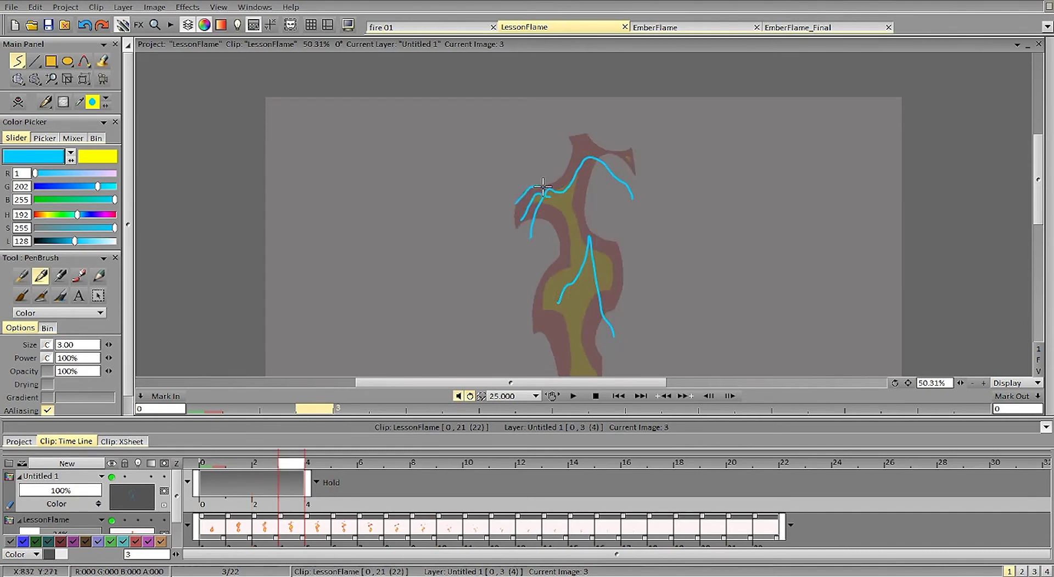
Trace the upper edge of the flame's shrinking left lobe on frames 4, 5 and 6
key("Right")
left_click_drag(541, 184, 533, 190)
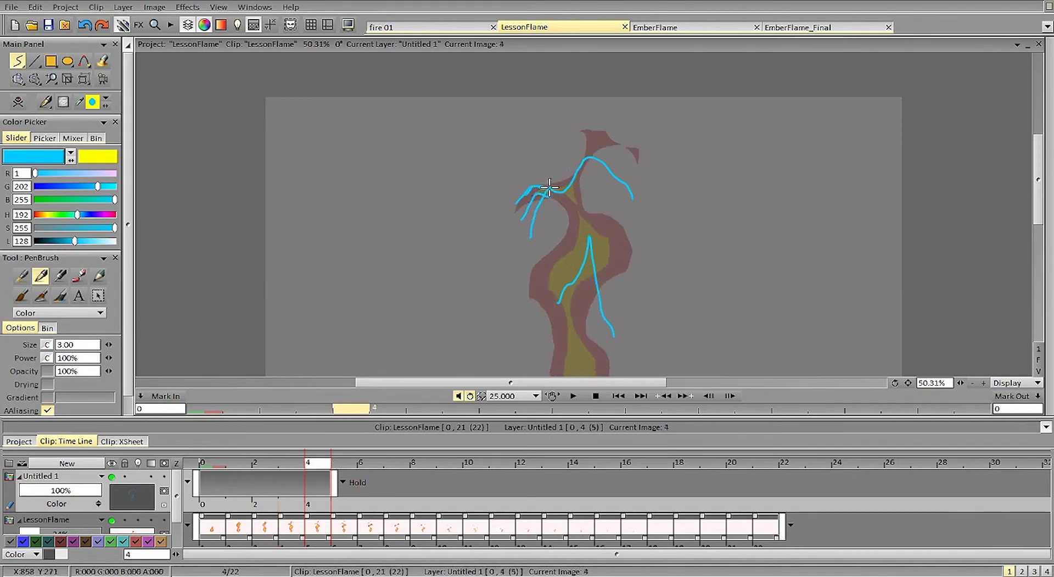
key("Right")
left_click_drag(539, 178, 542, 169)
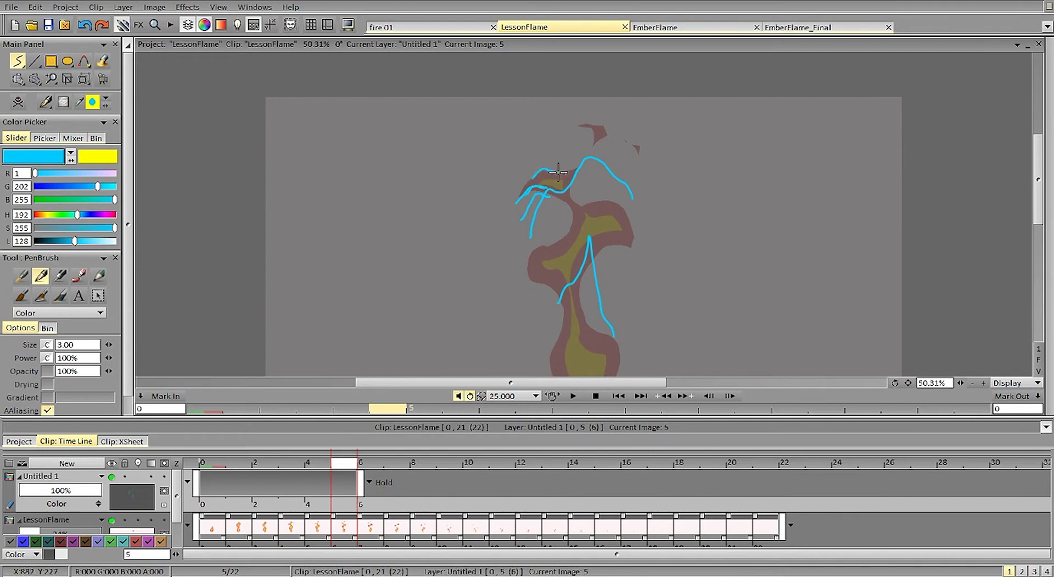
key("Right")
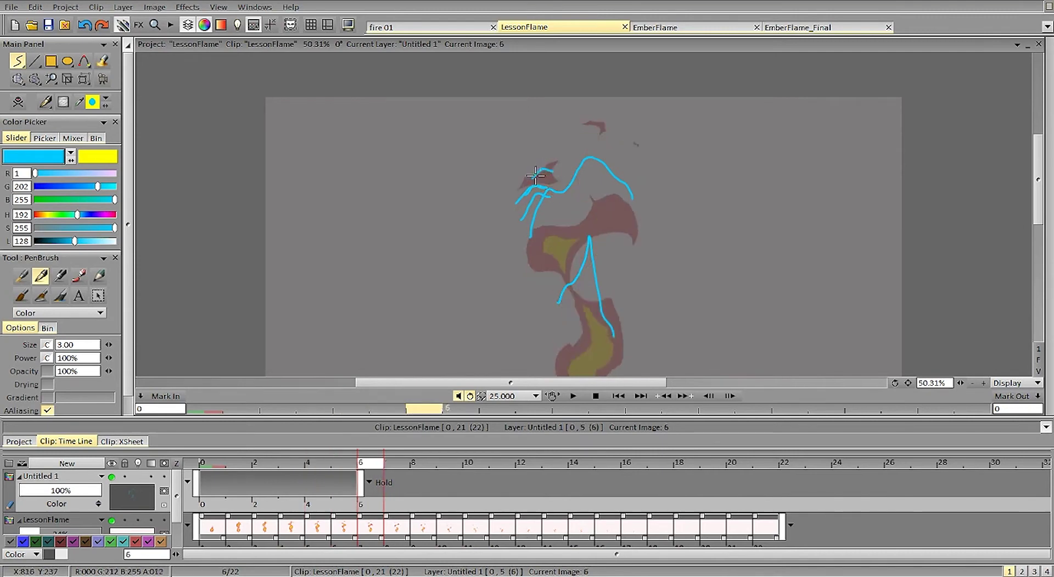
left_click_drag(533, 177, 548, 169)
Step back through the traced frames to frame 0, comparing the blue contours with the flame drawings
key("Right")
key("Left")
key("Left")
key("Left")
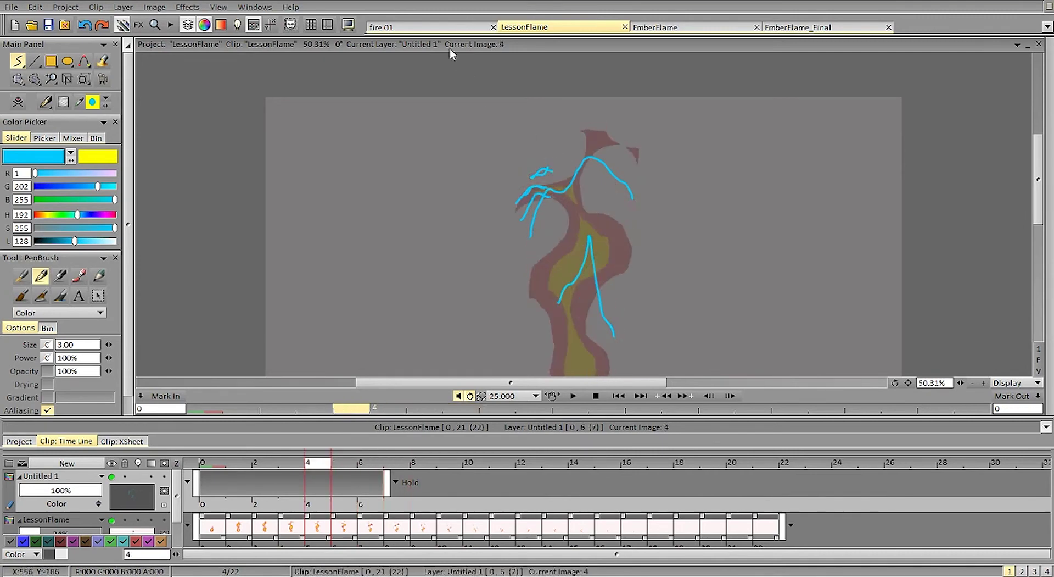
key("Left")
key("Left")
key("Left")
key("Left")
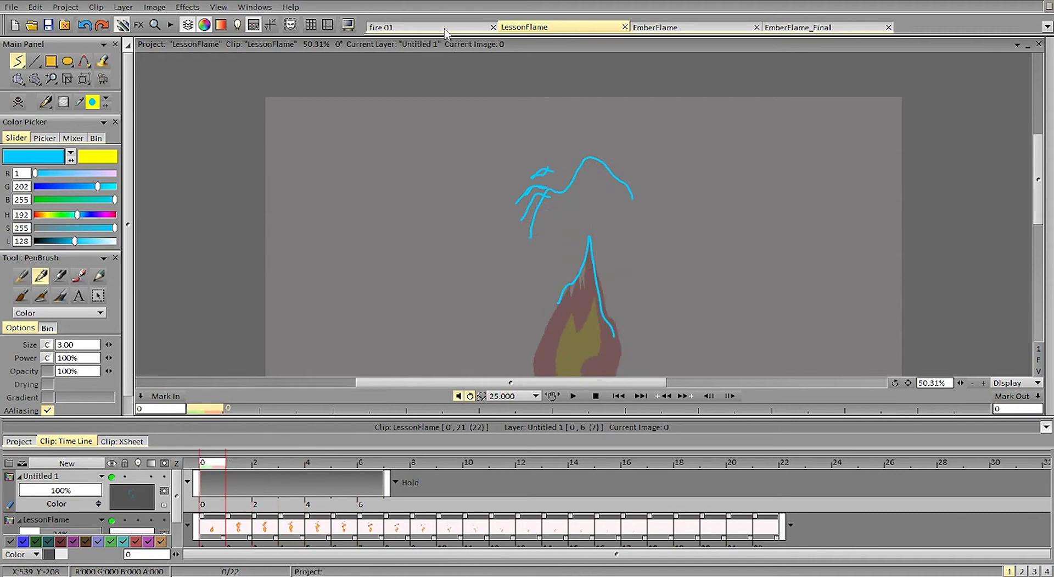
Switch to the fire 01 project and lower the fire 01 layer's opacity to 33%, with the flame enlarged in view
left_click(445, 30)
left_click_drag(960, 383, 982, 367)
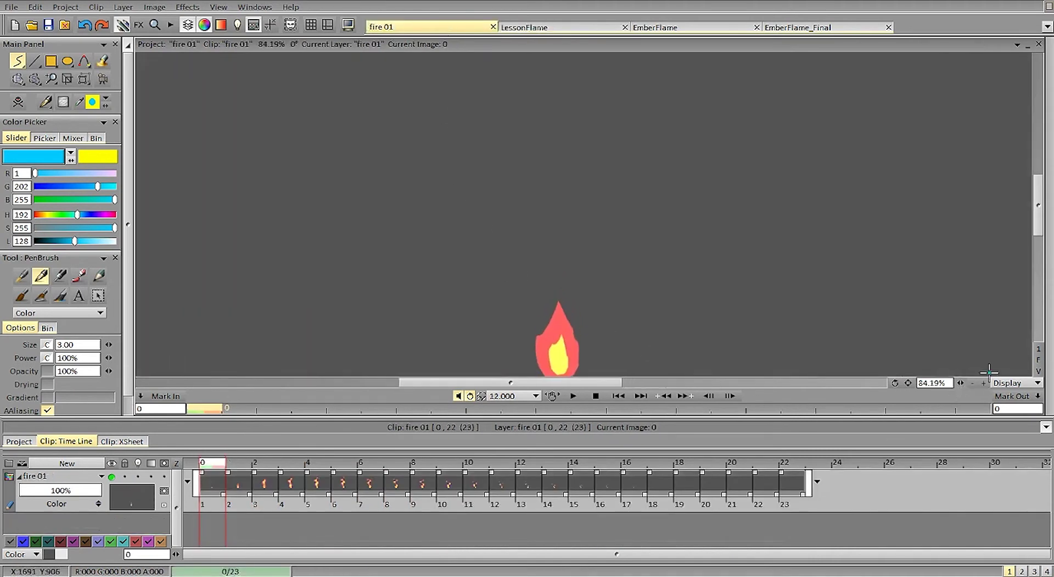
left_click_drag(1038, 195, 1037, 205)
left_click_drag(98, 489, 48, 490)
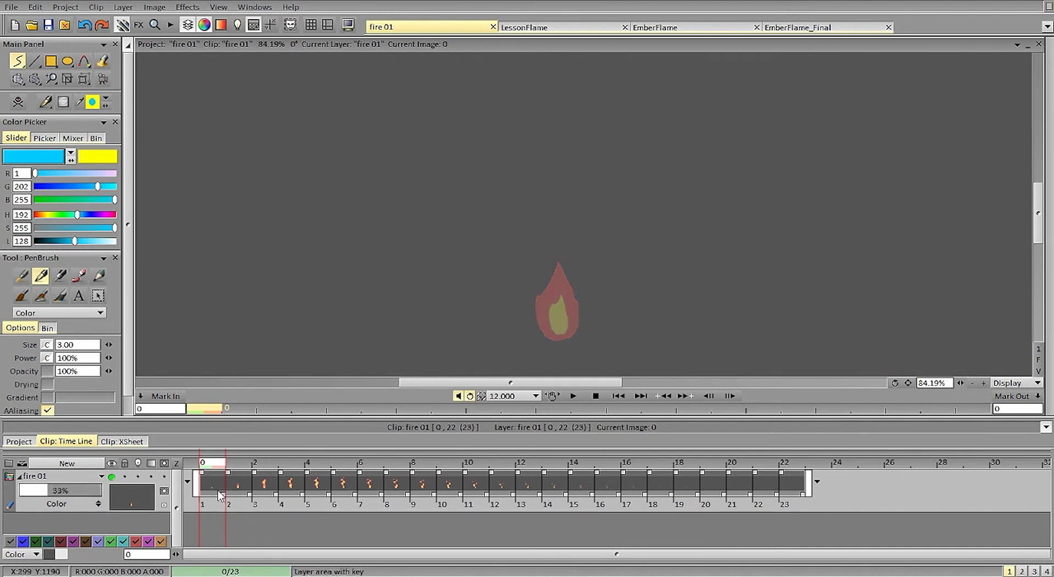
Add a new layer set to Hold and trace the flame's pointed tip in light blue on frames 0 and 1
key("ctrl+shift+n")
left_click(260, 496)
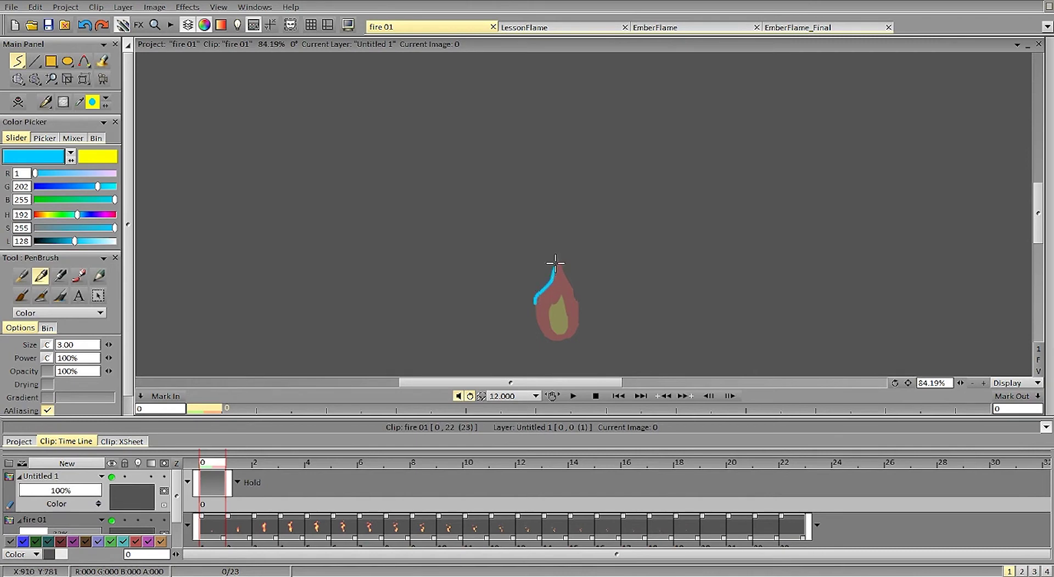
key("Right")
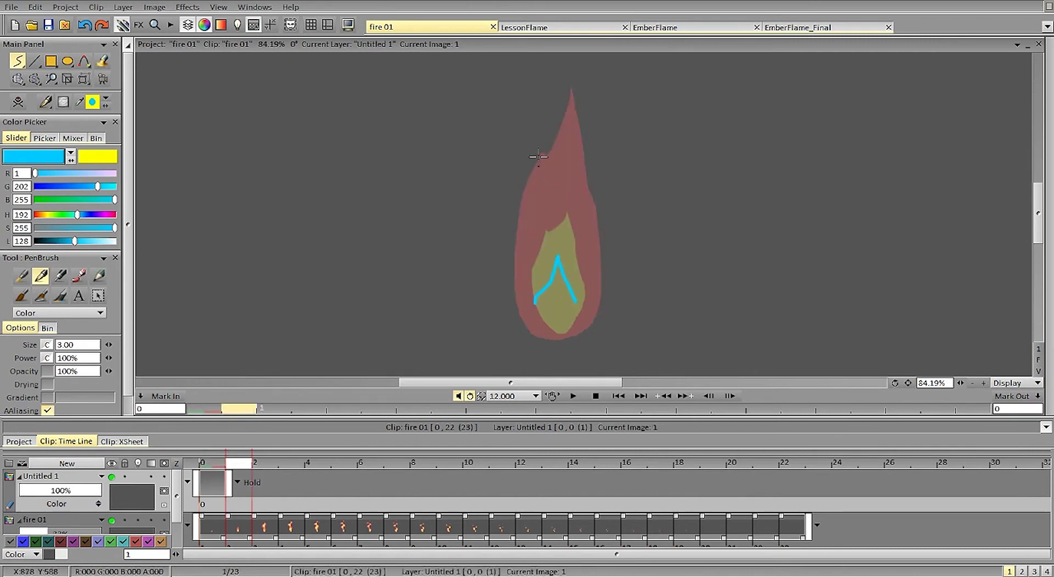
mouse_move(531, 168)
left_mouse_down()
mouse_move(574, 85)
mouse_move(590, 192)
left_mouse_up()
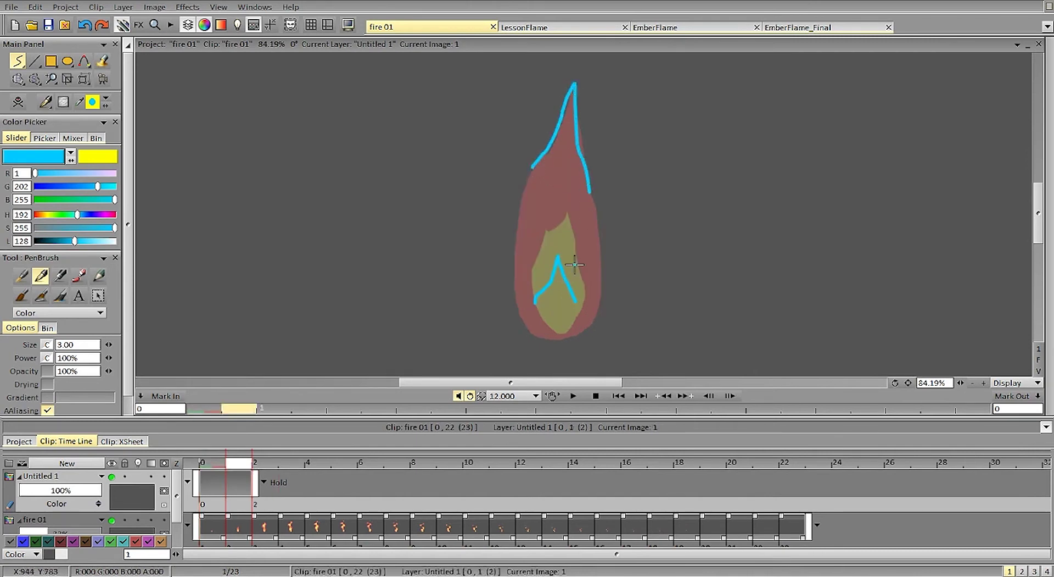
Trace the flame's upper contour on frame 2 and the left lobe's upper edge on frame 3 in light blue
left_click_drag(1040, 216, 1040, 186)
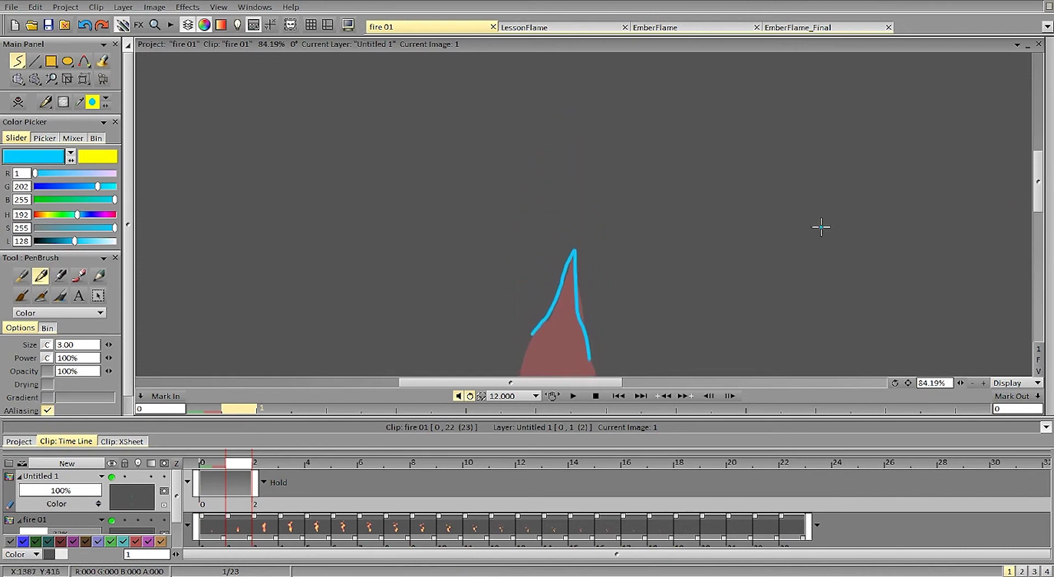
key("Right")
mouse_move(466, 235)
left_mouse_down()
mouse_move(483, 196)
mouse_move(532, 171)
mouse_move(557, 119)
mouse_move(577, 106)
mouse_move(605, 124)
mouse_move(624, 172)
left_mouse_up()
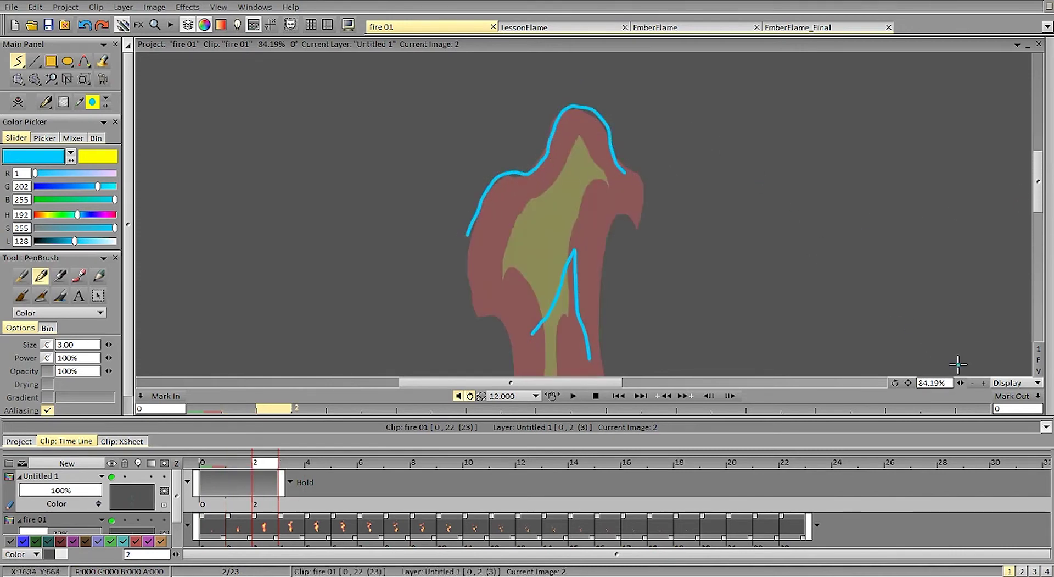
scroll(958, 364, "down", 3)
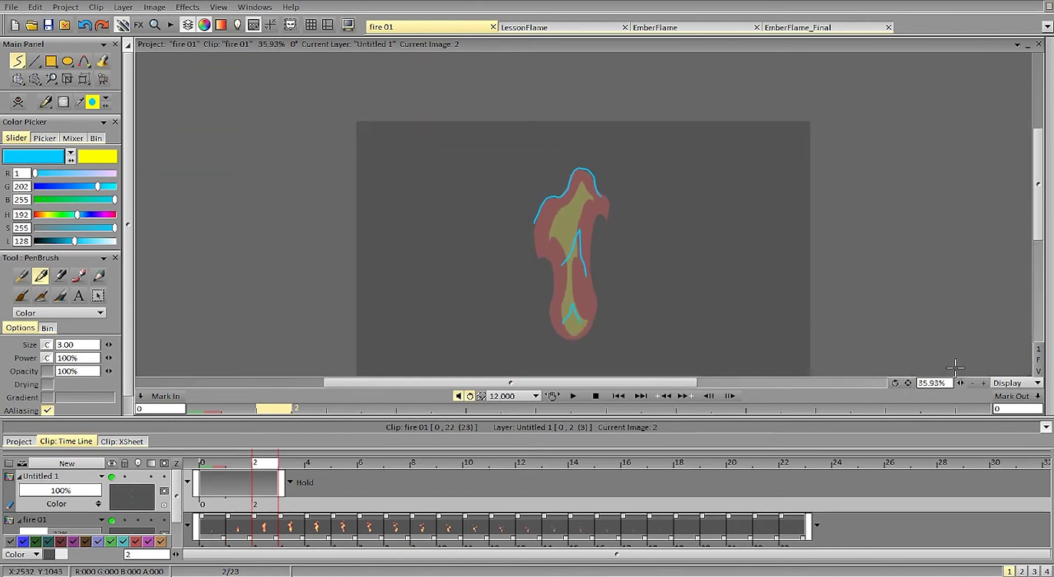
key("Right")
scroll(955, 365, "up", 4)
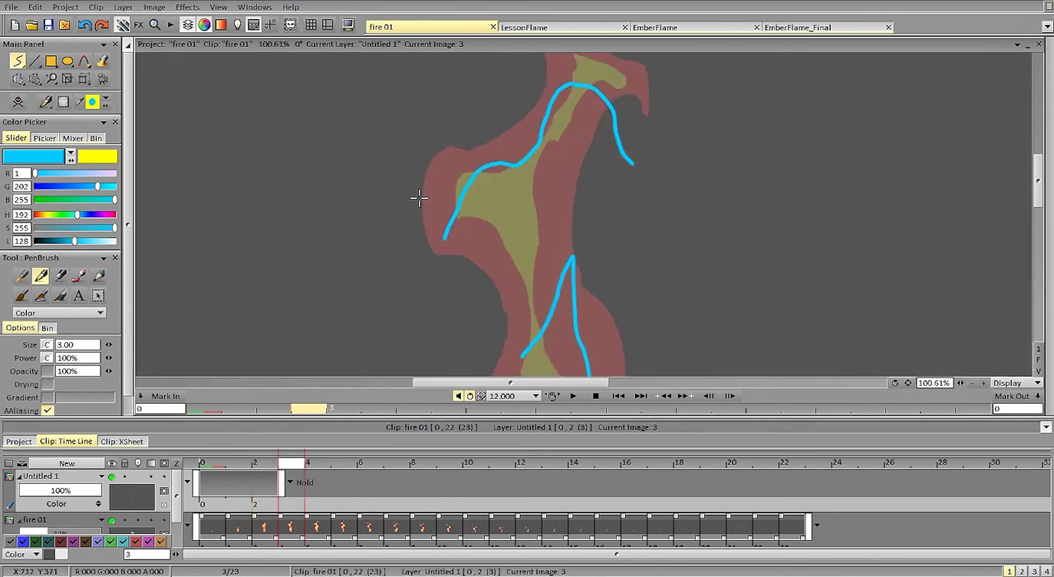
mouse_move(418, 201)
left_mouse_down()
mouse_move(445, 149)
mouse_move(485, 148)
mouse_move(529, 123)
left_mouse_up()
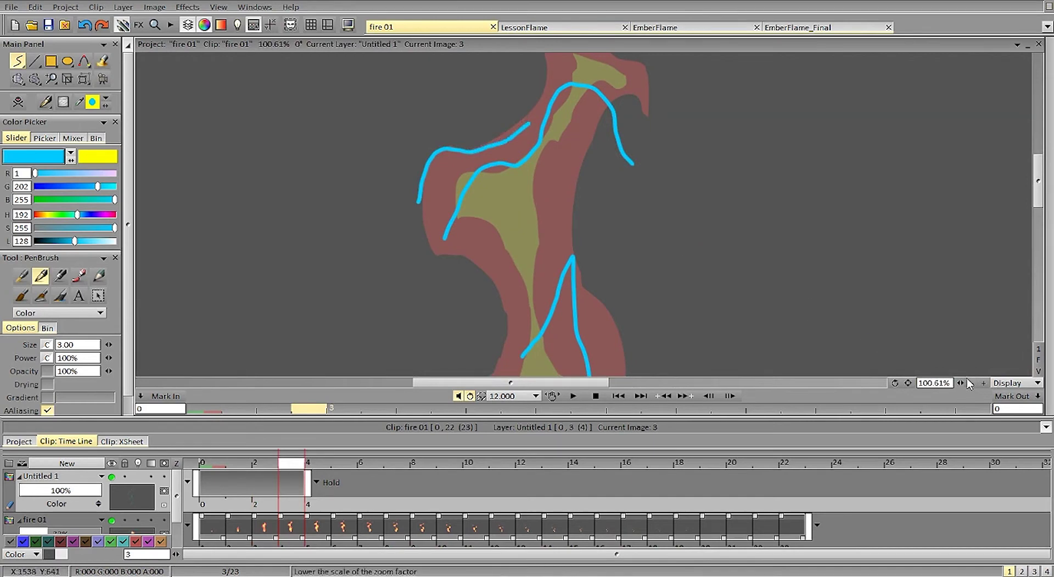
Trace the upper edge of the flame's left lobe on frames 4 through 8 as it breaks away
left_click_drag(961, 383, 938, 383)
key("Right")
mouse_move(485, 177)
left_mouse_down()
mouse_move(488, 157)
mouse_move(539, 143)
mouse_move(483, 144)
mouse_move(512, 130)
mouse_move(498, 140)
left_mouse_up()
key("Right")
key("Right")
key("Right")
key("Right")
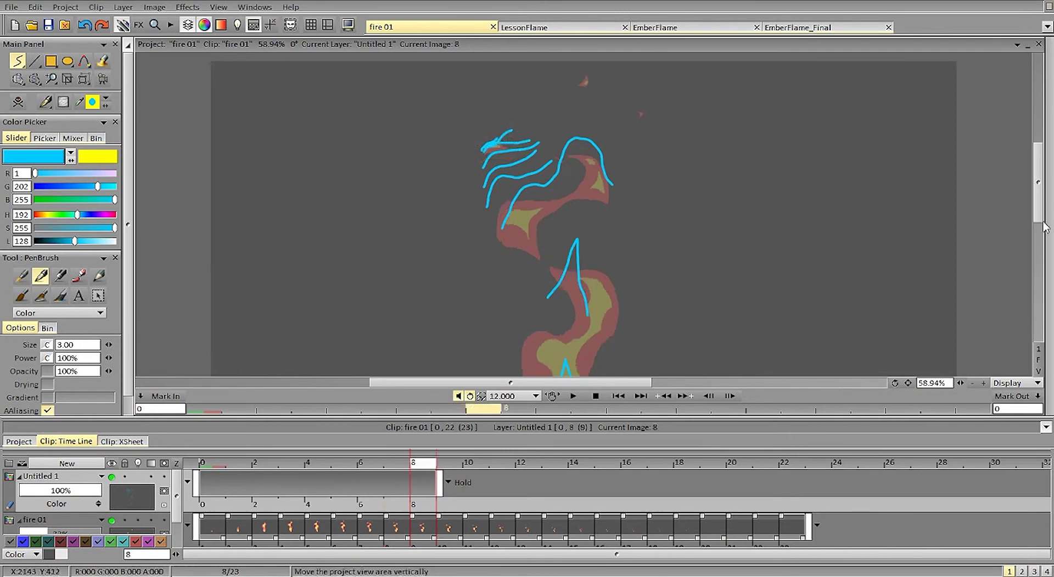
scroll(659, 218, "down", 3)
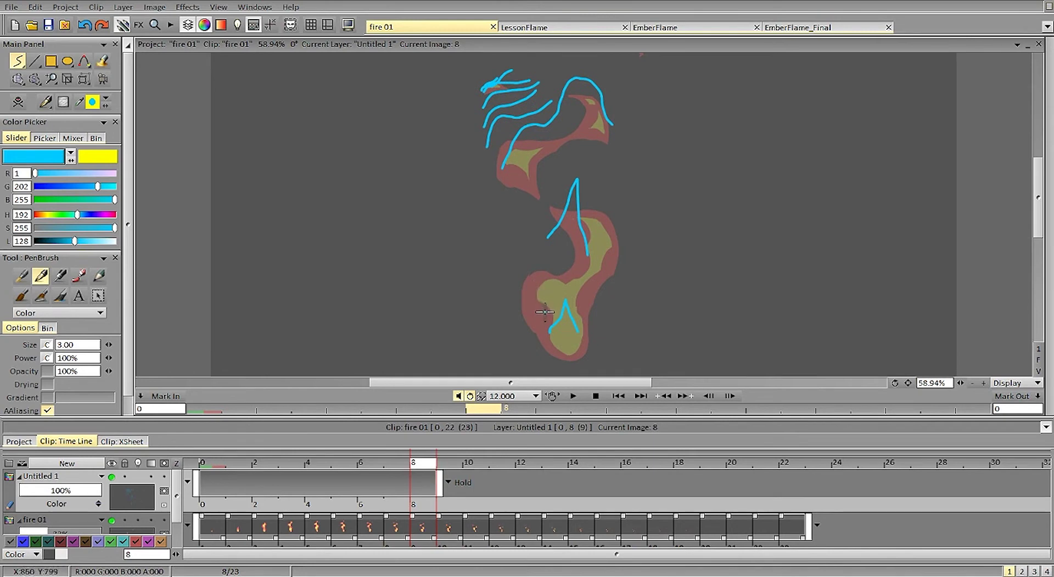
left_click_drag(550, 315, 544, 235)
key("ctrl+z")
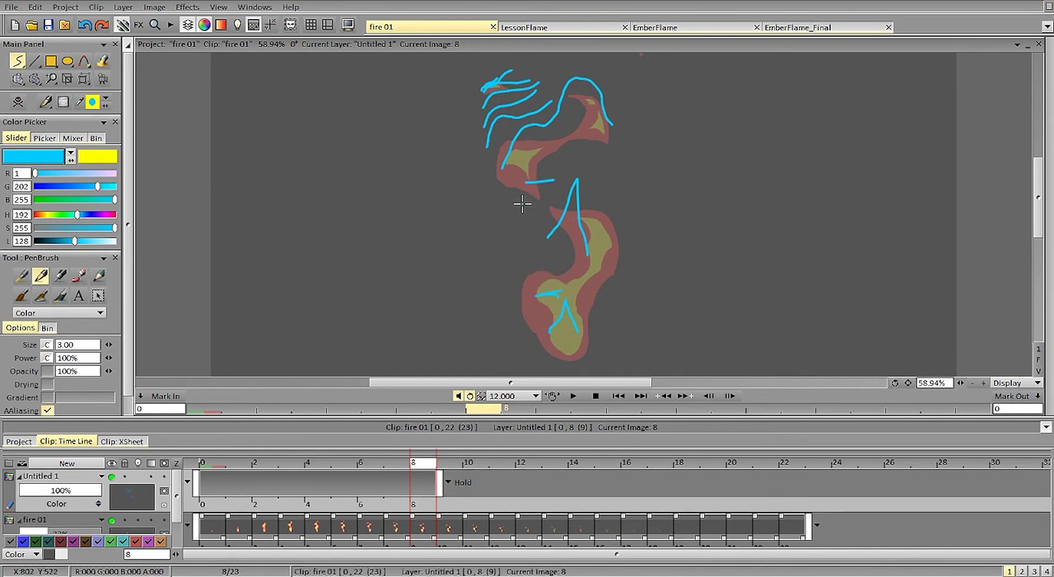
left_click_drag(525, 192, 539, 288)
key("ctrl+z")
key("ctrl+z")
left_click_drag(498, 166, 535, 188)
key("ctrl+z")
left_click_drag(483, 144, 503, 162)
left_click_drag(485, 87, 480, 91)
Clear all traced strokes from the overlay layer and step back to frame 1, with the flame enlarged
key("BackSpace")
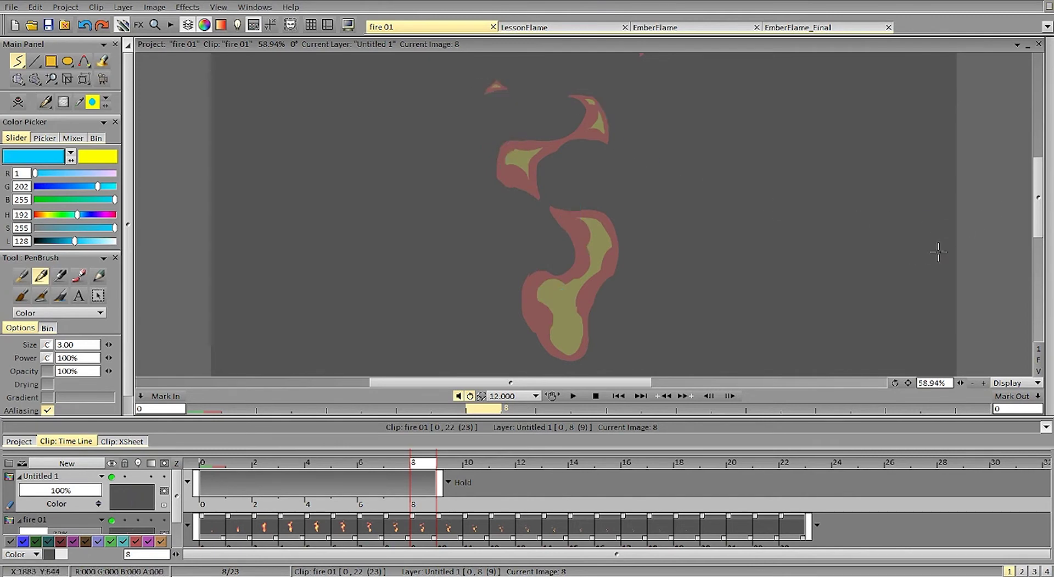
left_click_drag(960, 384, 983, 392)
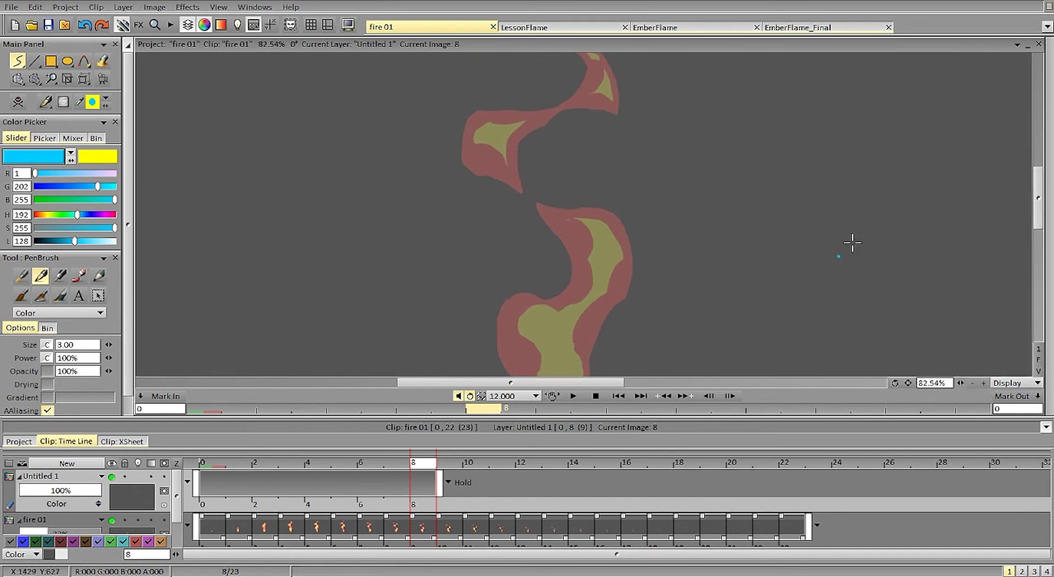
key("Left")
key("Left")
key("Left")
key("Left")
key("Left")
key("Left")
key("Left")
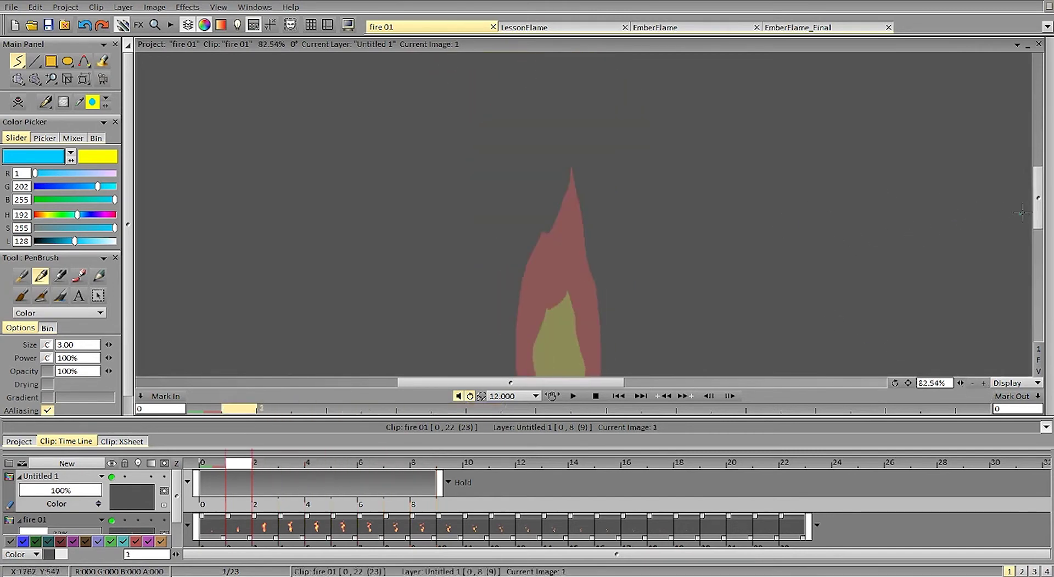
Trace the right edge of the flame's pointed tip on frames 1 and 0
key("Right")
key("Left")
left_click_drag(568, 172, 594, 287)
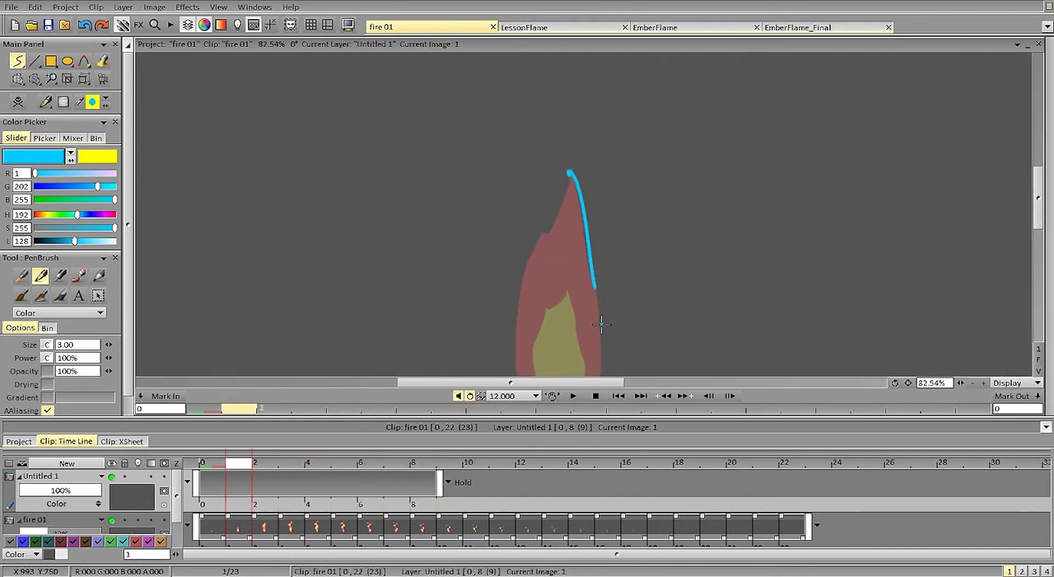
scroll(649, 207, "down", 3)
key("Left")
key("Right")
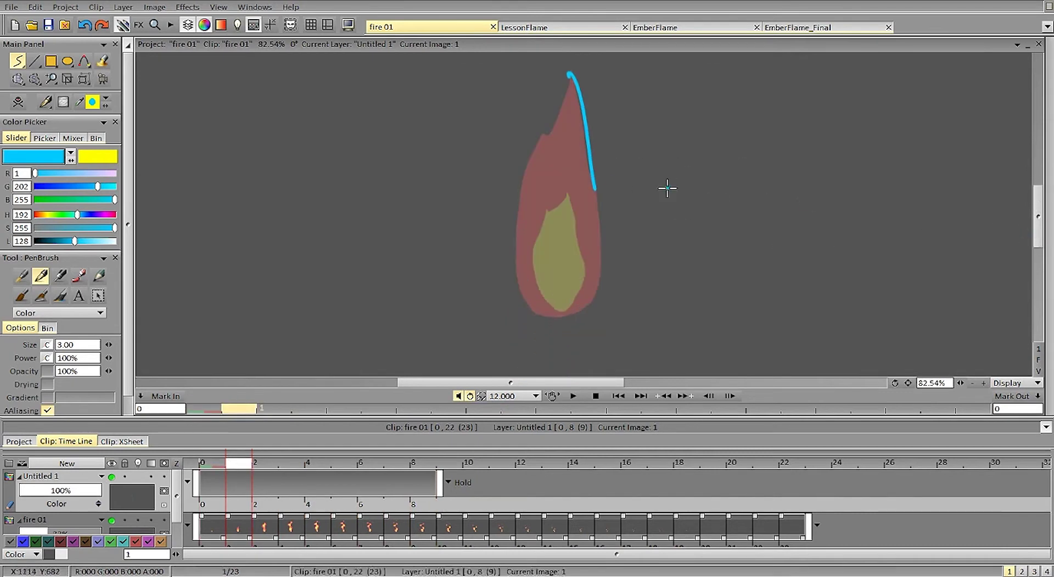
key("Left")
key("Right")
scroll(997, 230, "up", 7)
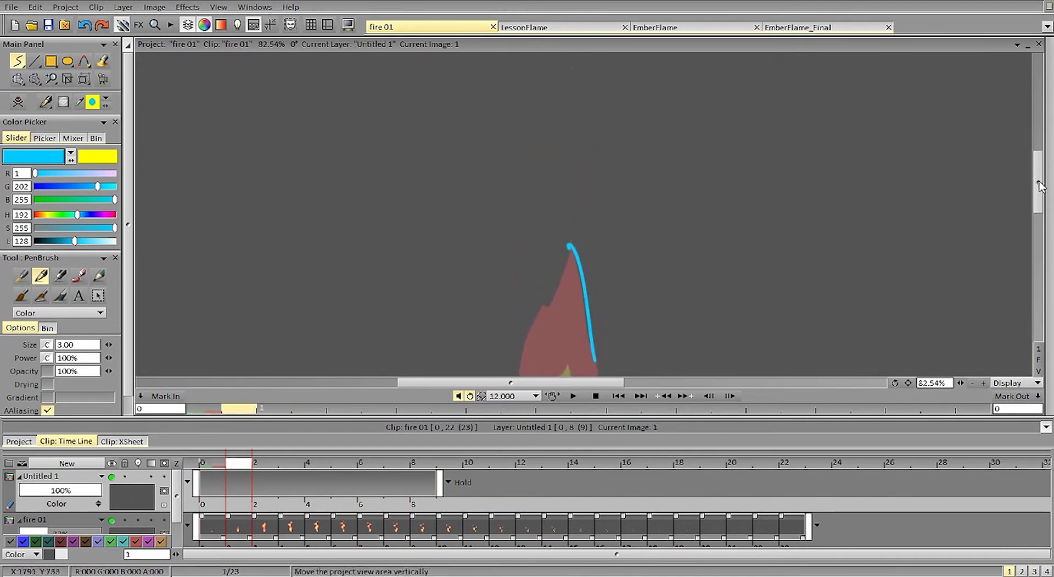
Trace the top contour of the flame's upper lobe on frames 2, 3 and 4, following it down the right side
key("Right")
mouse_move(545, 187)
left_mouse_down()
mouse_move(581, 156)
mouse_move(638, 239)
left_mouse_up()
key("Right")
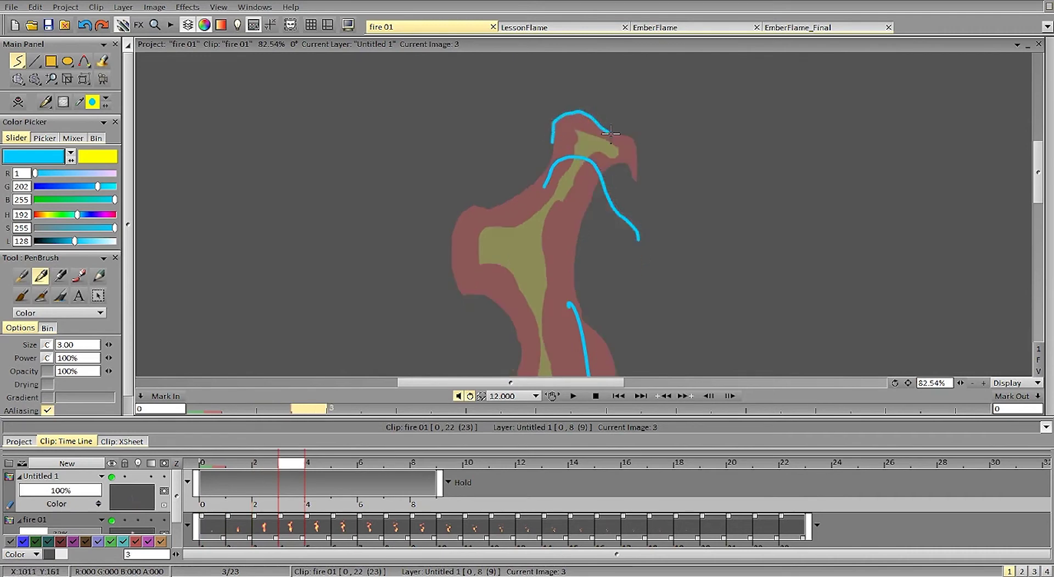
left_click_drag(611, 133, 638, 163)
key("Right")
mouse_move(564, 87)
left_mouse_down()
mouse_move(640, 126)
mouse_move(648, 151)
left_mouse_up()
Trace the shrinking remnants of the flame's upper lobe with short strokes on frames 5 through 8
key("Right")
left_click_drag(553, 77, 591, 90)
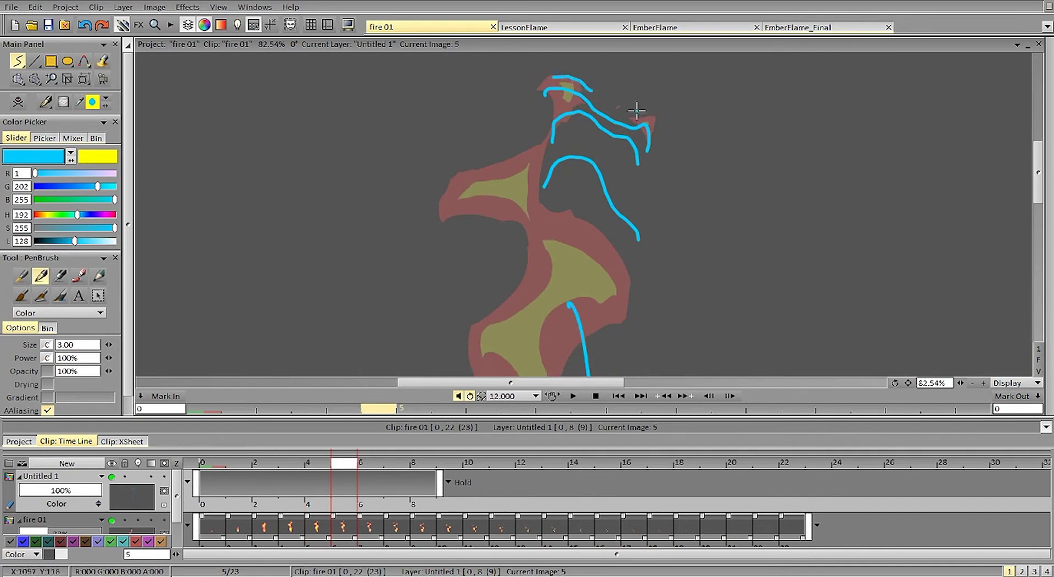
key("Right")
left_click_drag(656, 115, 662, 122)
key("Right")
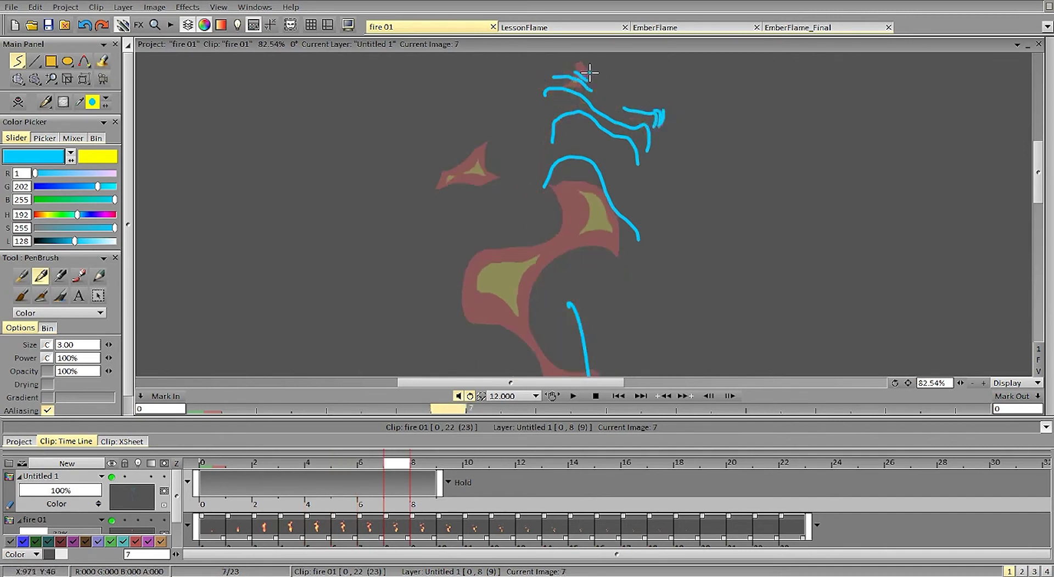
left_click_drag(582, 66, 588, 80)
key("Right")
left_click_drag(666, 124, 661, 126)
left_click_drag(594, 74, 589, 82)
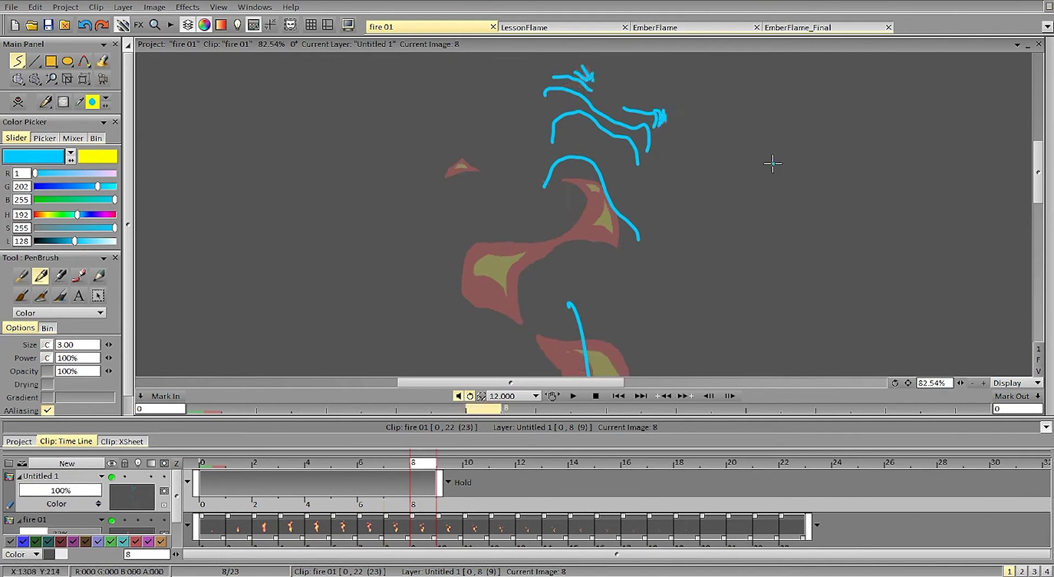
Advance to frame 9, clear the traced strokes from the overlay layer, and step back to the early frames with the flame enlarged
left_click_drag(961, 382, 938, 385)
scroll(940, 387, "down", 1)
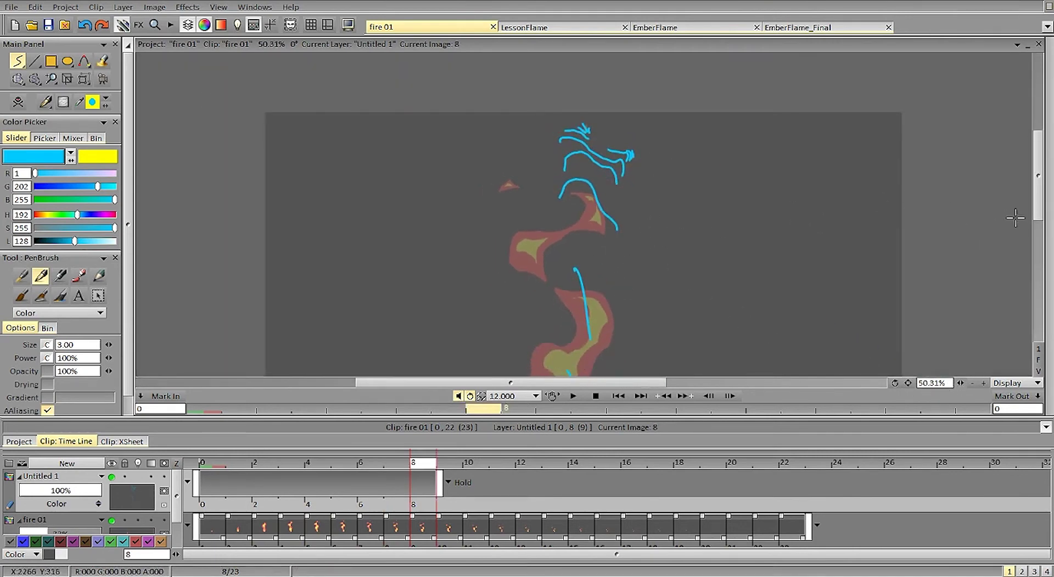
scroll(1036, 208, "down", 1)
key("Right")
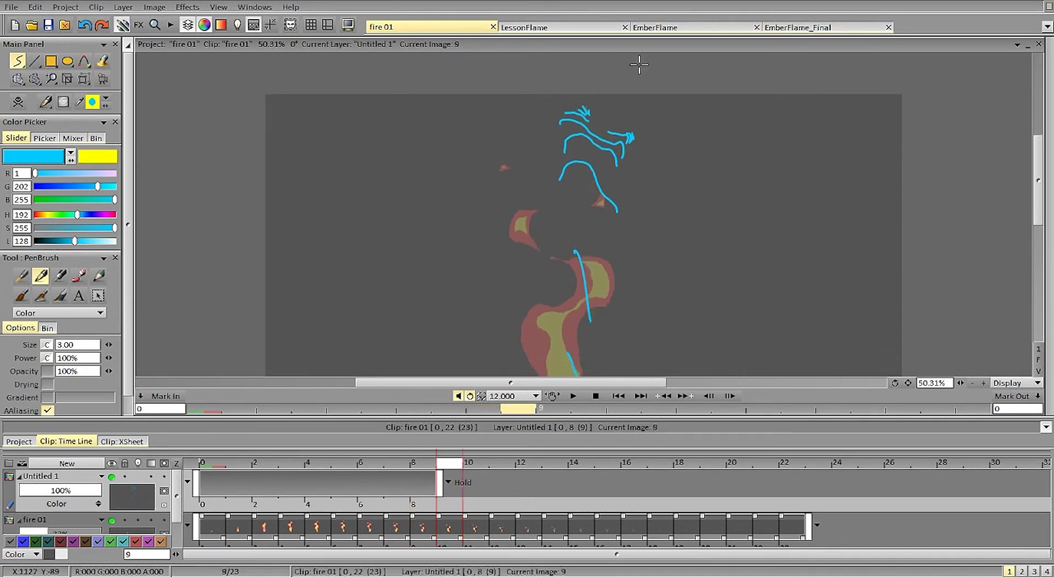
left_click_drag(1037, 220, 1037, 240)
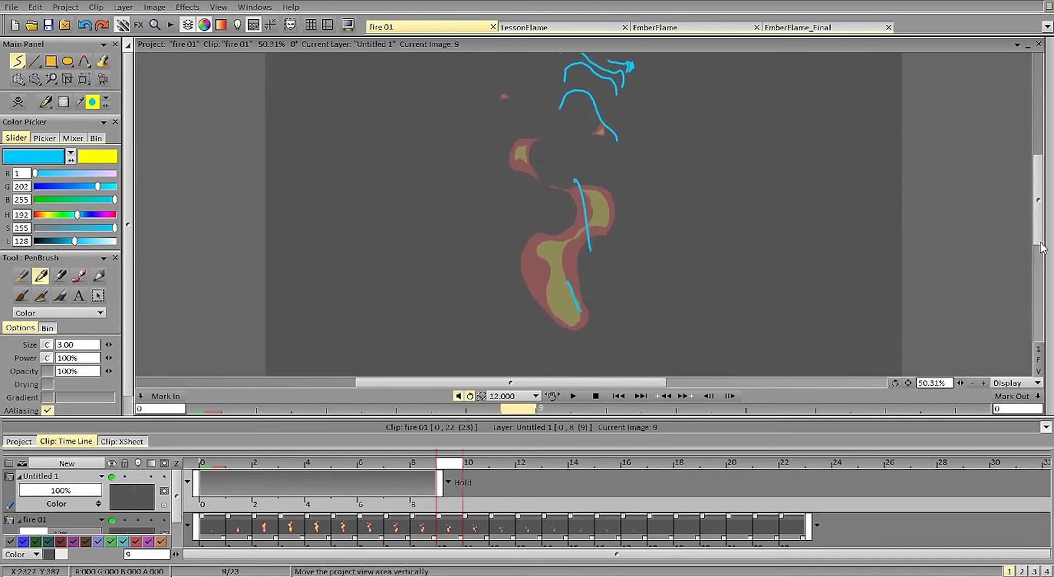
mouse_move(959, 383)
left_mouse_down()
mouse_move(1001, 382)
mouse_move(966, 387)
mouse_move(991, 387)
left_mouse_up()
key("BackSpace")
key("Left")
key("Left")
key("Left")
key("Left")
key("Left")
key("Left")
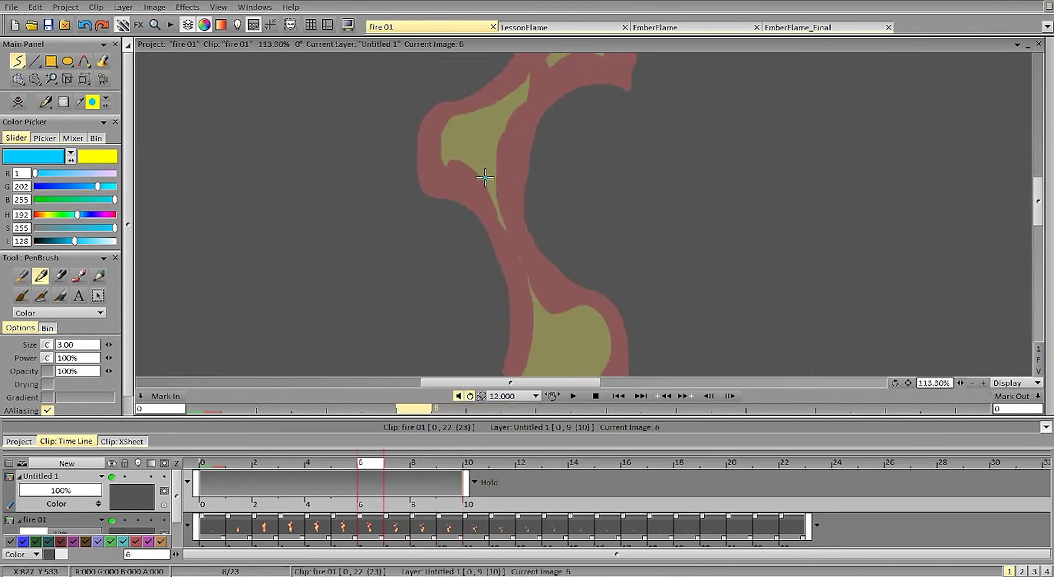
key("Left")
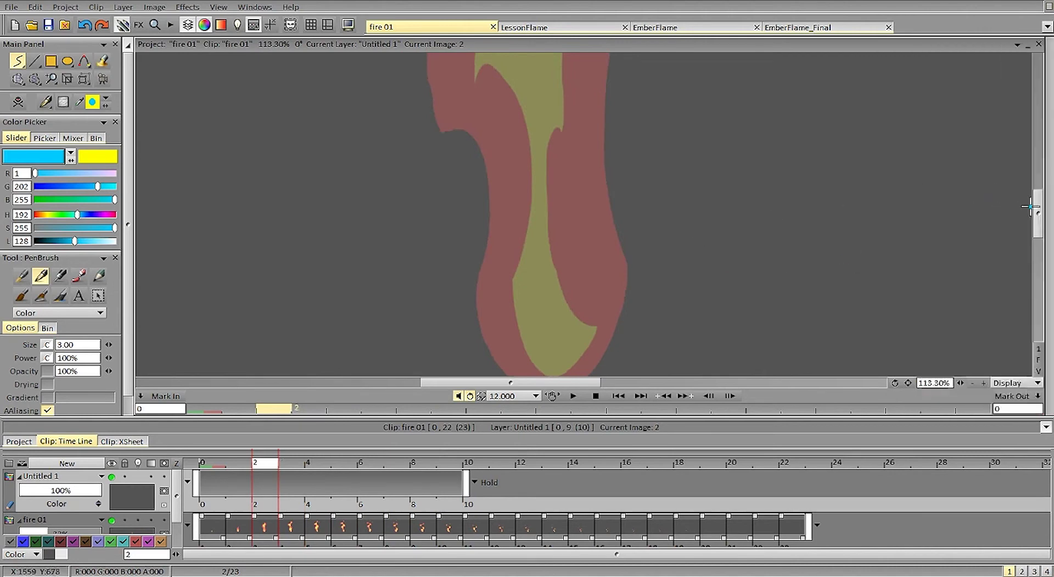
Trace the left edge of the flame's lower bulge as it rises on frames 1 through 4
key("Left")
key("Right")
mouse_move(500, 311)
left_mouse_down()
mouse_move(498, 252)
mouse_move(481, 217)
mouse_move(497, 116)
left_mouse_up()
key("Right")
scroll(1017, 242, "up", 2)
key("Right")
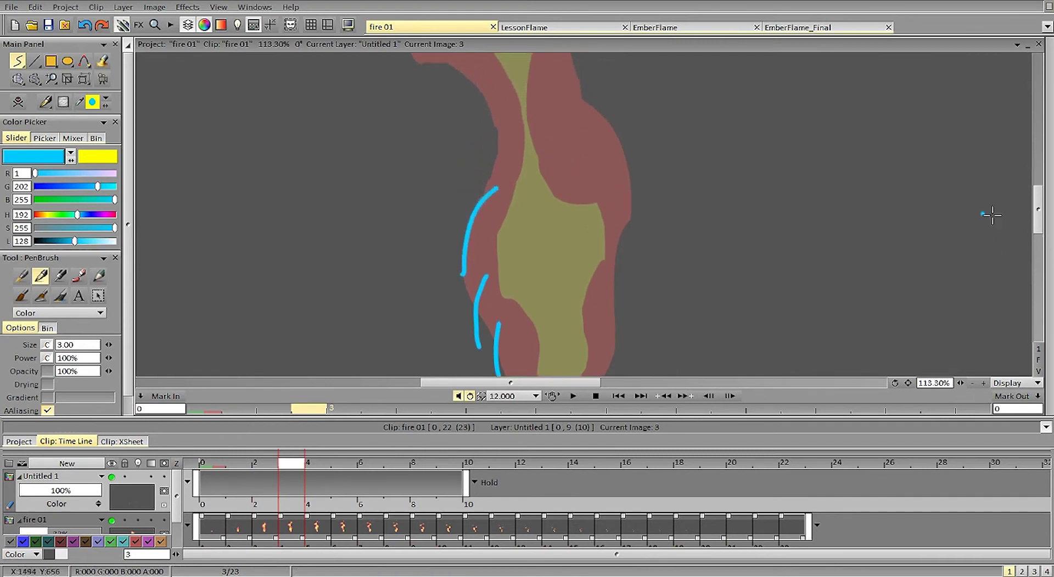
left_click_drag(432, 186, 483, 94)
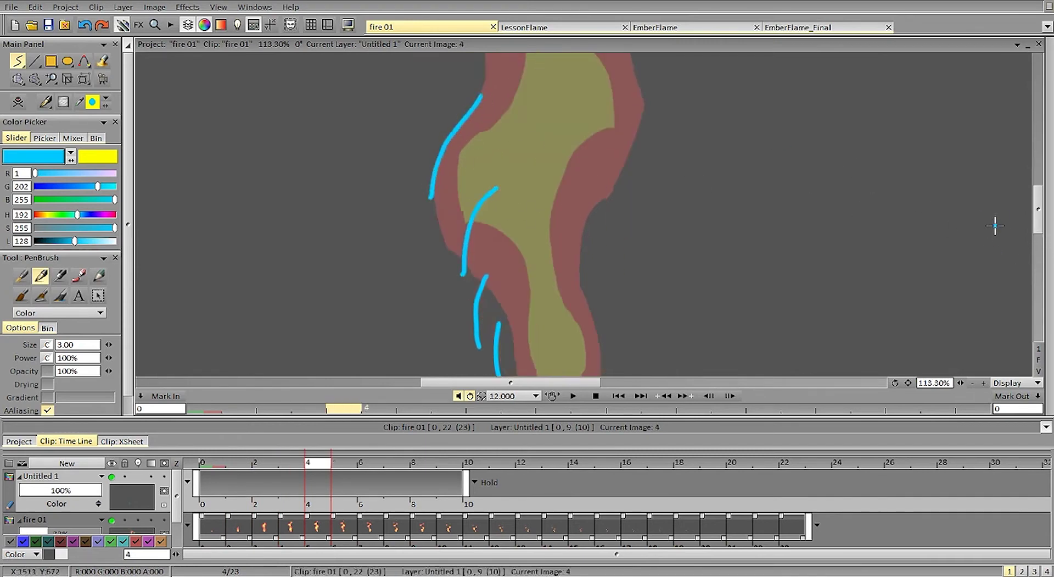
Trace the upper-left edge of the rising left bulge on frames 5, 6 and 7
key("Right")
scroll(455, 171, "up", 4)
mouse_move(427, 256)
left_mouse_down()
mouse_move(436, 227)
mouse_move(479, 200)
left_mouse_up()
key("Right")
mouse_move(421, 217)
left_mouse_down()
mouse_move(429, 191)
mouse_move(496, 159)
left_mouse_up()
key("Right")
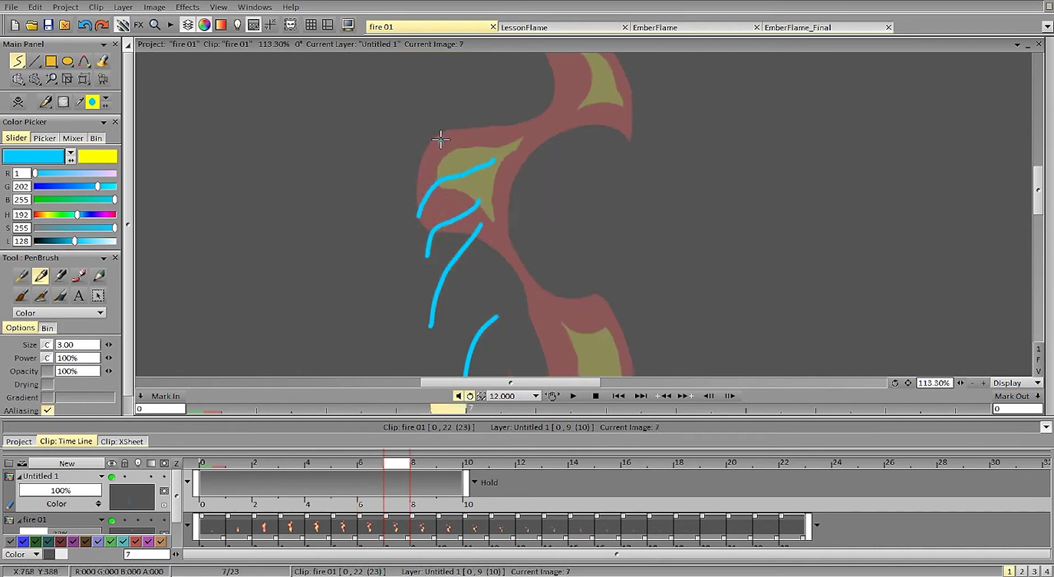
left_click_drag(440, 140, 498, 126)
Trace the top edge of the dwindling left bulge on frames 8 through 11
key("Right")
mouse_move(426, 123)
left_mouse_down()
mouse_move(490, 124)
mouse_move(438, 106)
mouse_move(457, 106)
mouse_move(424, 111)
left_mouse_up()
key("Right")
key("Right")
key("Right")
Step back through the frames to frame 2, comparing the spacing of the left-edge strokes with the flame drawings
key("Left")
key("Left")
key("Left")
key("Left")
key("Left")
key("Left")
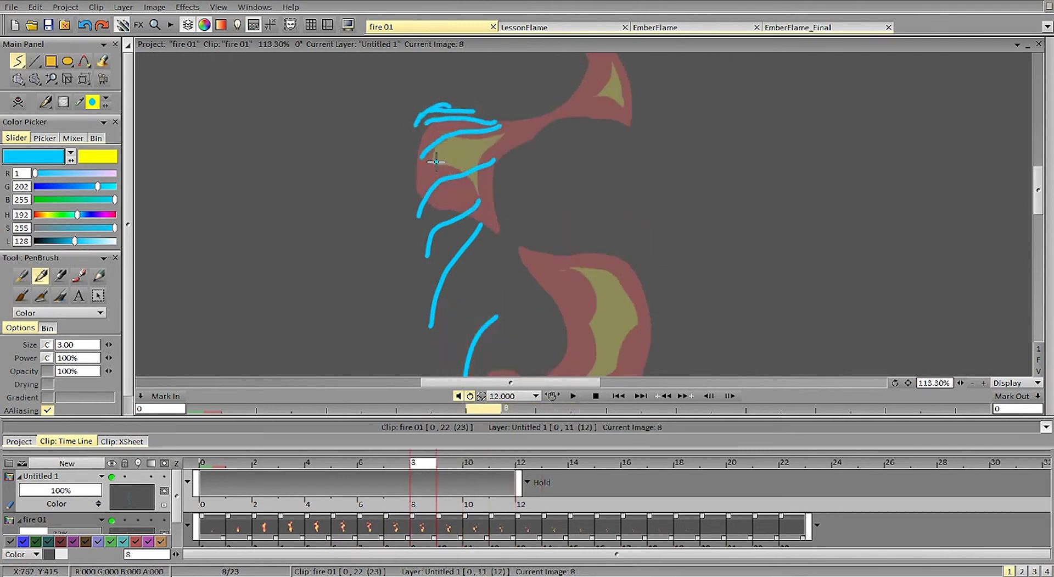
left_click_drag(1035, 215, 1034, 237)
left_click_drag(961, 382, 890, 379)
key("Left")
key("Left")
key("Left")
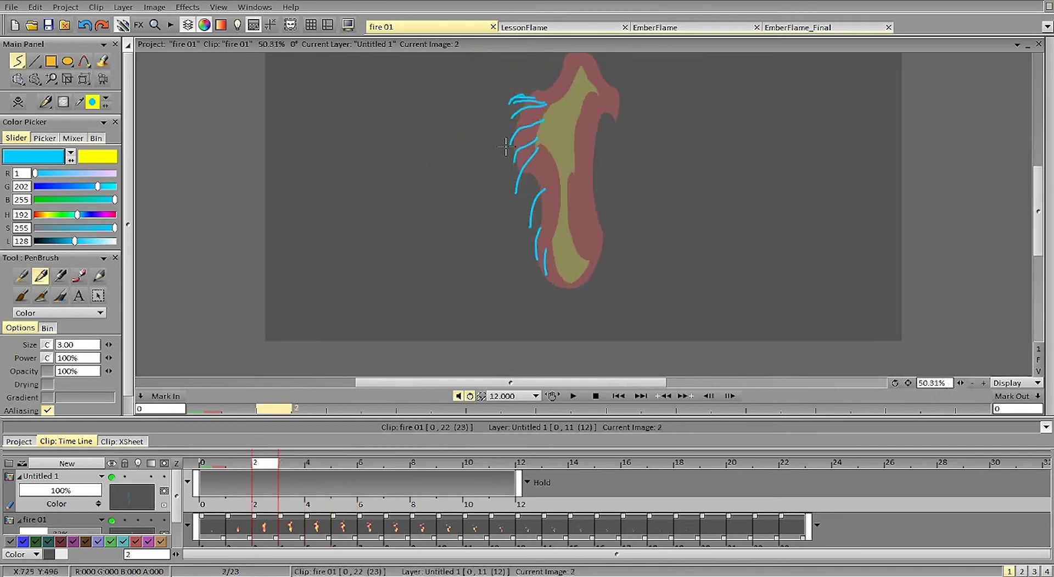
Draw an arrow pointing at the lowest left-edge strokes and an upward sweep with an arrowhead along the strokes above
key("Right")
key("Left")
key("Left")
key("Right")
key("Right")
key("Right")
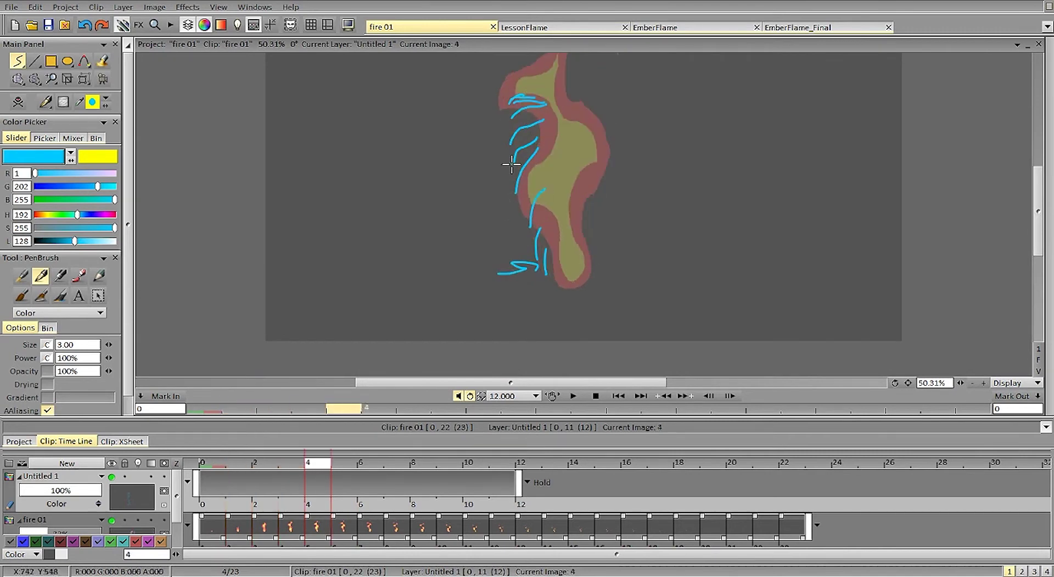
left_click_drag(508, 165, 526, 215)
left_click_drag(513, 136, 501, 118)
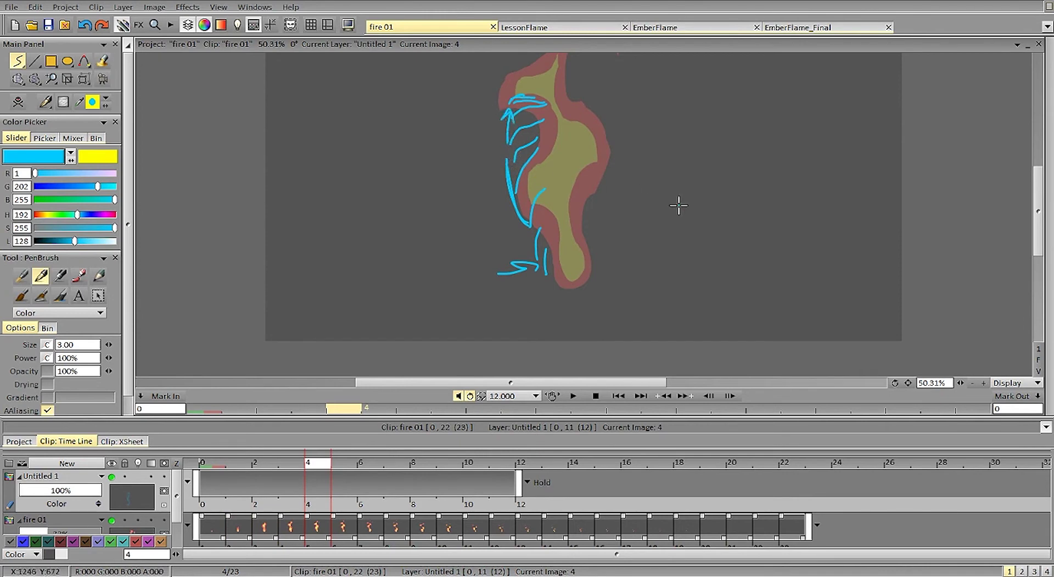
Return to frame 1 with the flame's base enlarged and trace its lower right edge on frames 1 and 2
left_click_drag(960, 383, 991, 383)
key("Left")
key("Left")
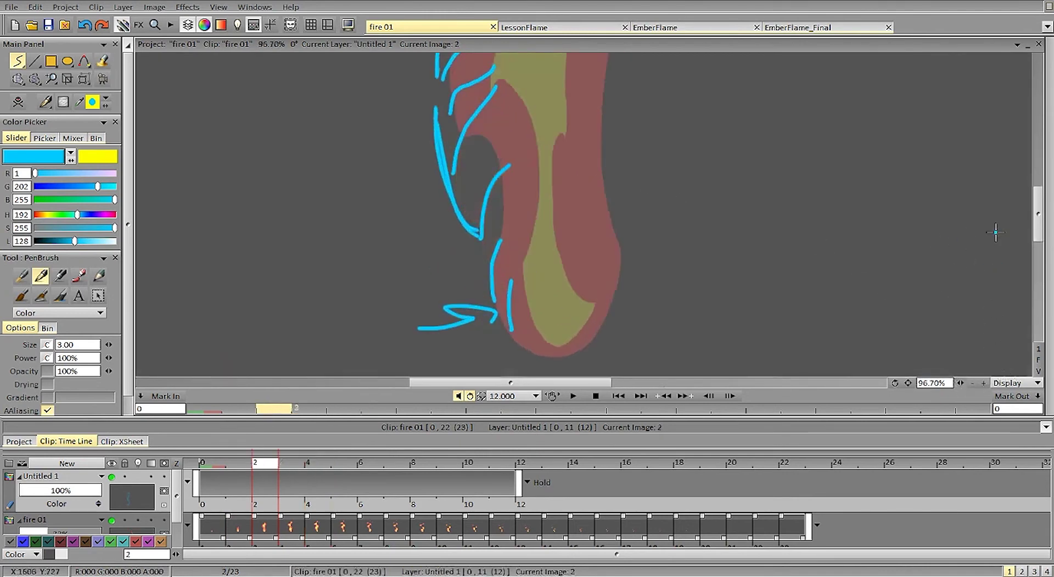
mouse_move(1038, 216)
left_mouse_down()
mouse_move(1038, 199)
mouse_move(1038, 218)
left_mouse_up()
key("Left")
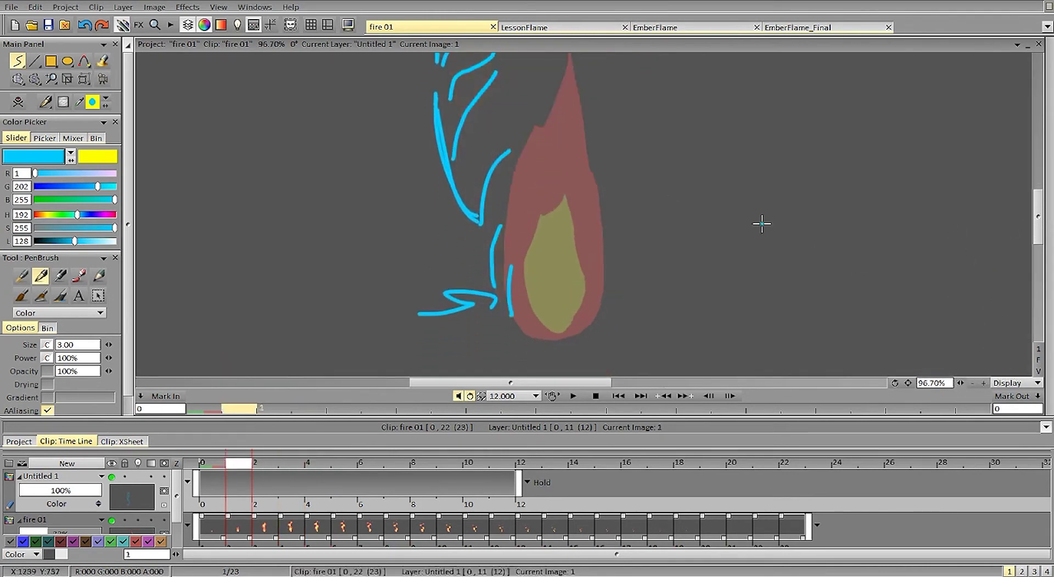
key("Right")
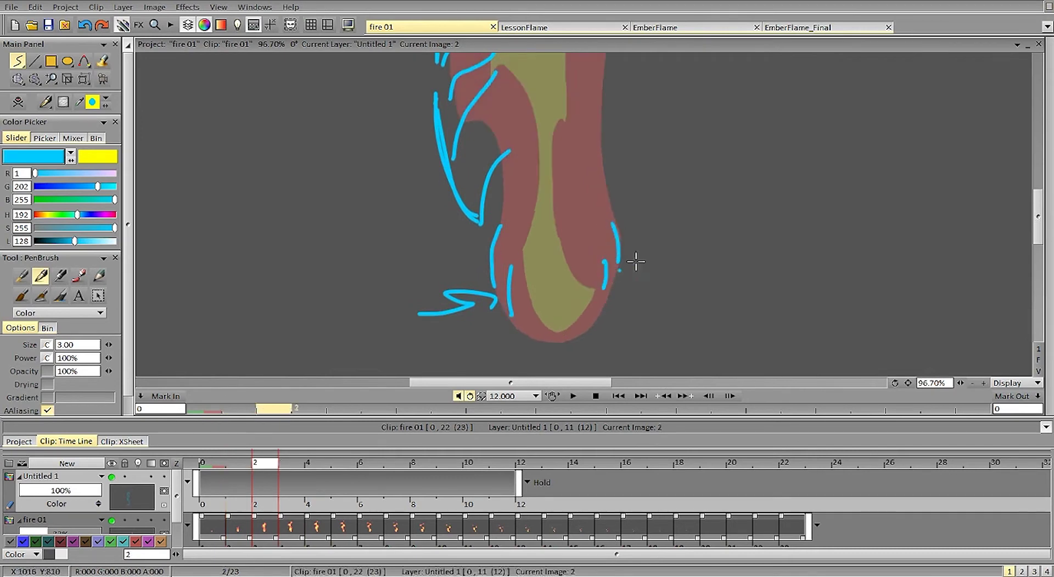
Trace the right edge of the flame's rising right bulge on frames 3 and 4
key("Right")
left_click_drag(1038, 240, 1028, 225)
left_click_drag(590, 164, 622, 233)
key("Right")
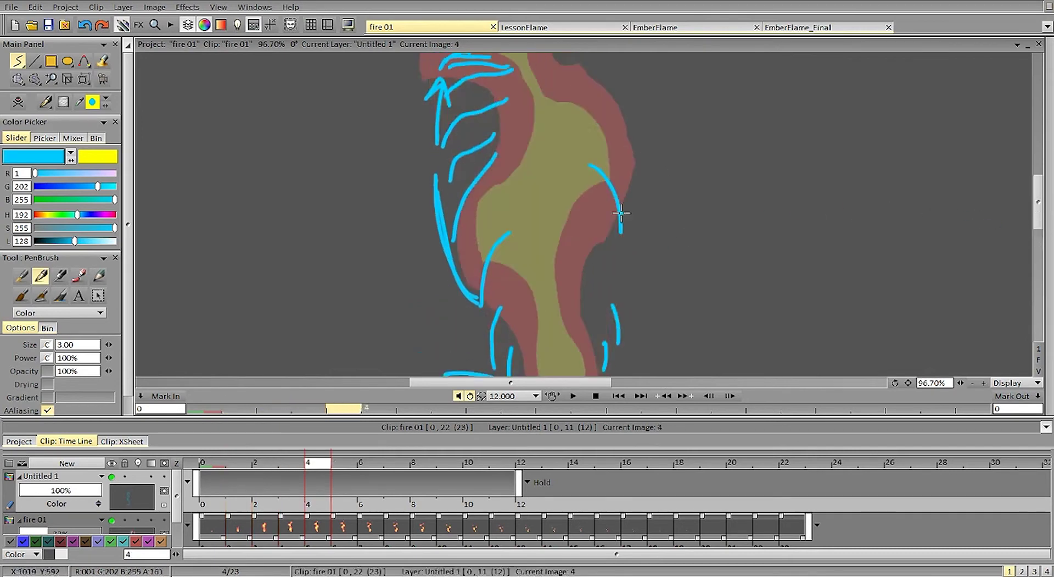
left_click_drag(588, 75, 634, 164)
Trace the upper-right edge of the rising right bulge on frames 5 and 6
left_click_drag(1041, 212, 1041, 195)
key("Right")
left_click_drag(588, 135, 634, 202)
key("Right")
left_click_drag(590, 105, 630, 168)
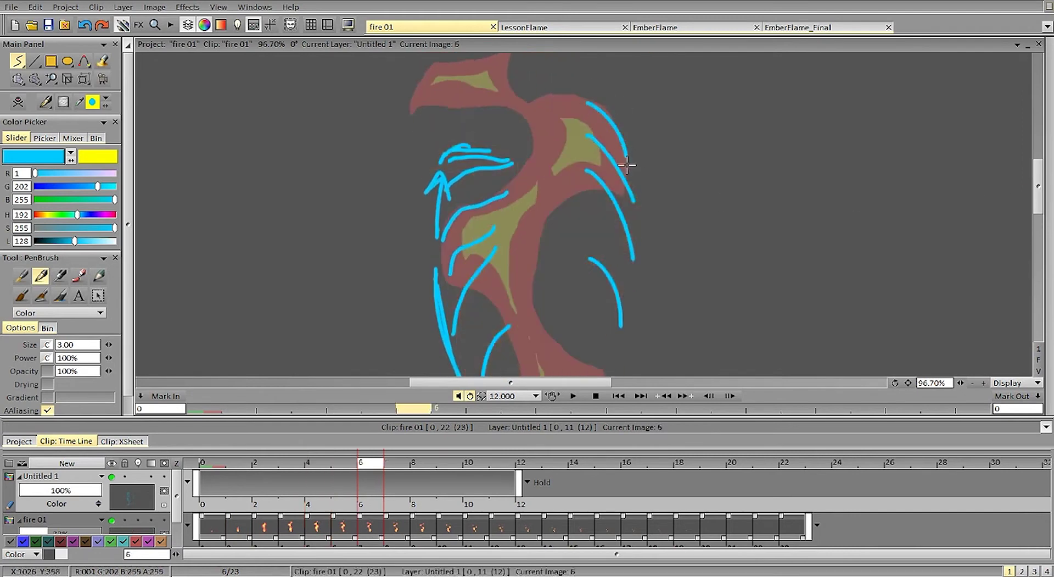
Trace the upper-right edge of the rising right bulge on frames 7 to 9
key("Right")
left_click_drag(598, 94, 631, 151)
key("Right")
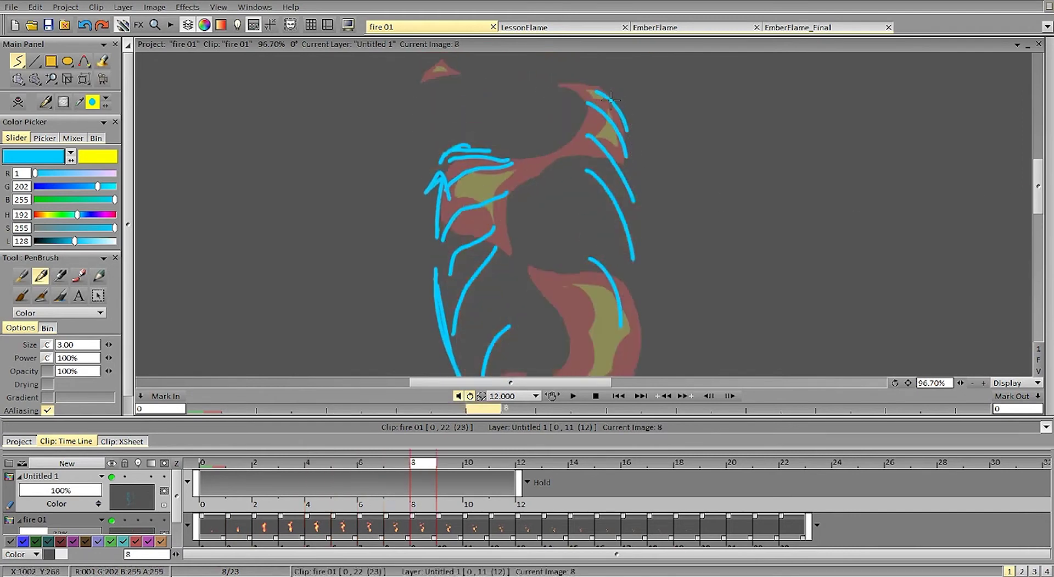
key("Left")
left_click_drag(613, 106, 626, 157)
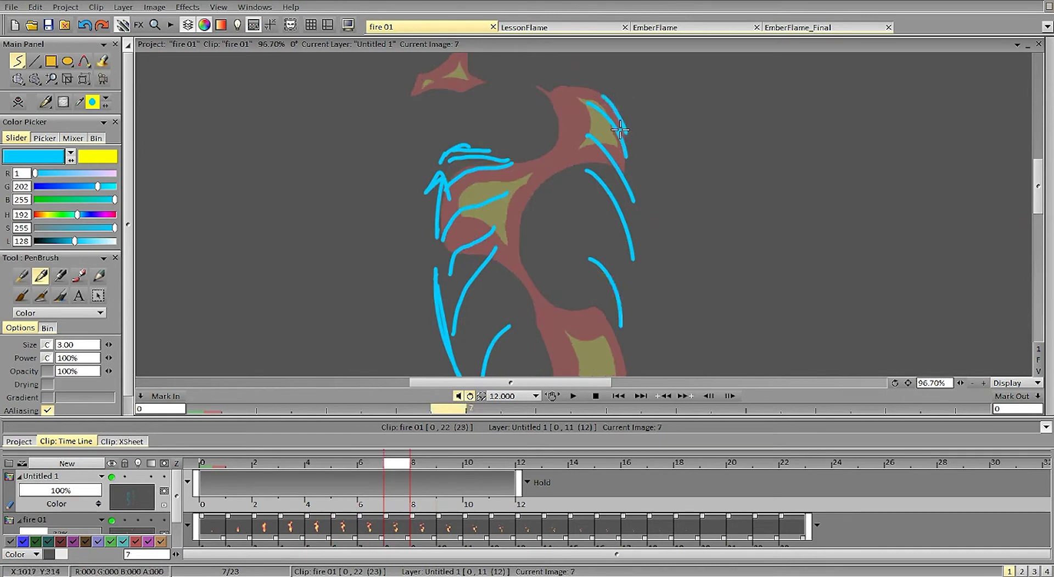
key("Right")
key("Right")
left_click_drag(616, 103, 628, 136)
Draw an upward line along the outer ends of the right-edge strokes and step back through the preceding frames
left_click_drag(960, 383, 895, 384)
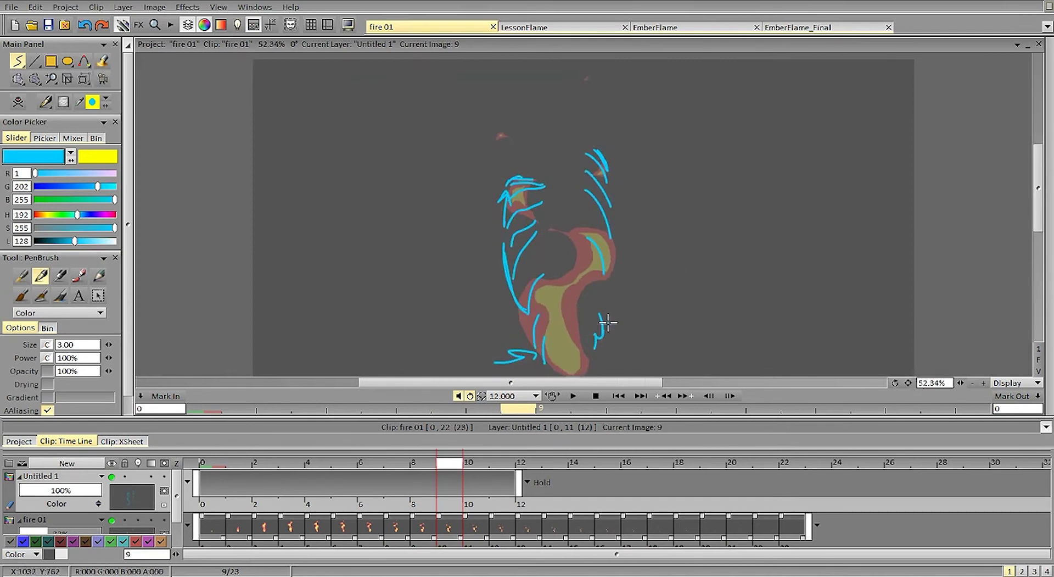
left_click_drag(608, 323, 615, 220)
key("Left")
key("Left")
key("Left")
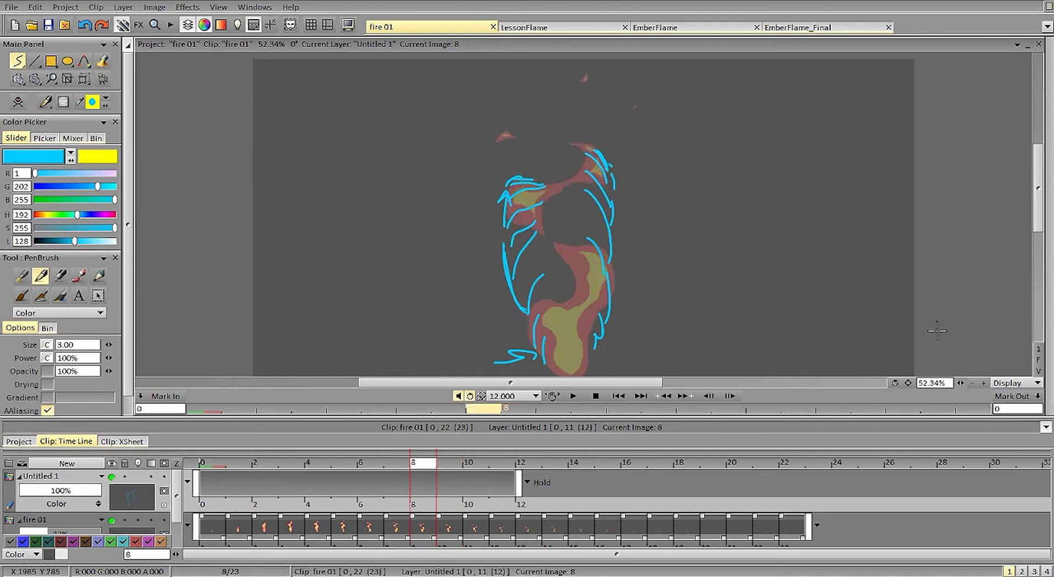
Clear the overlay strokes and trace the lower right edge of the flame's base on frames 4 and 5
left_click_drag(1035, 212, 1035, 228)
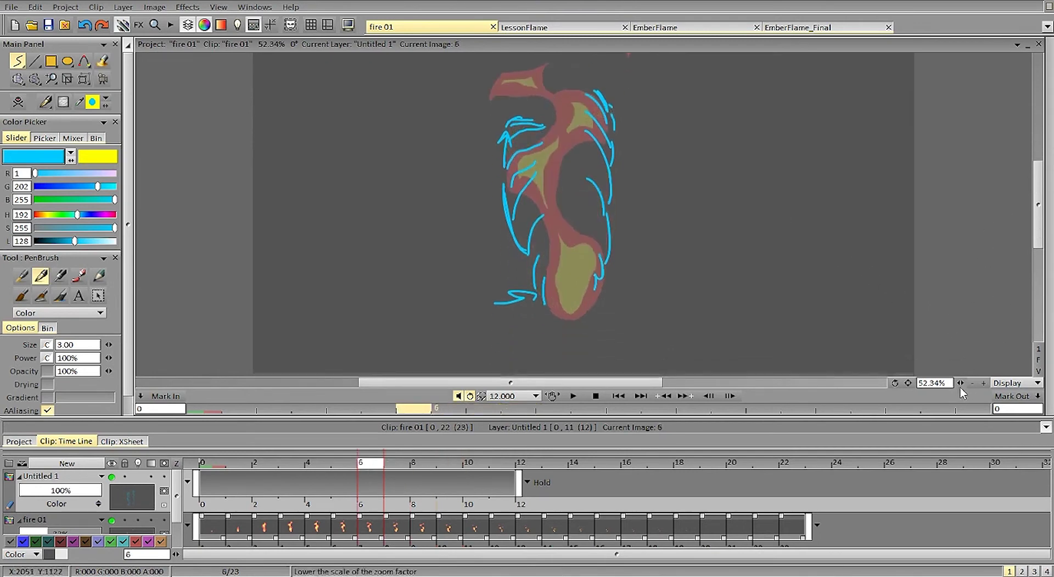
left_click_drag(960, 383, 971, 382)
key("Left")
key("Left")
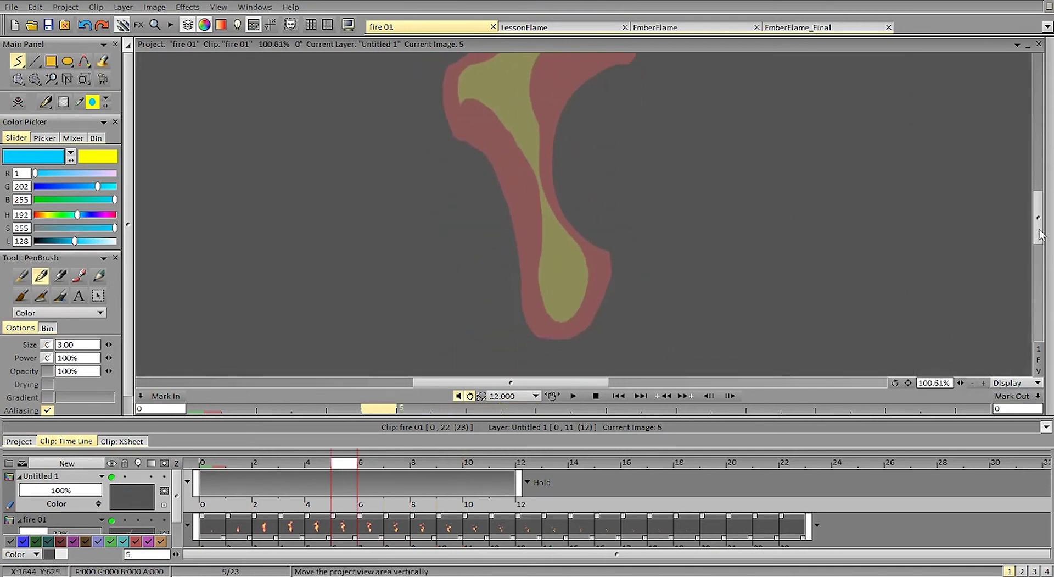
key("Right")
left_click_drag(600, 270, 596, 321)
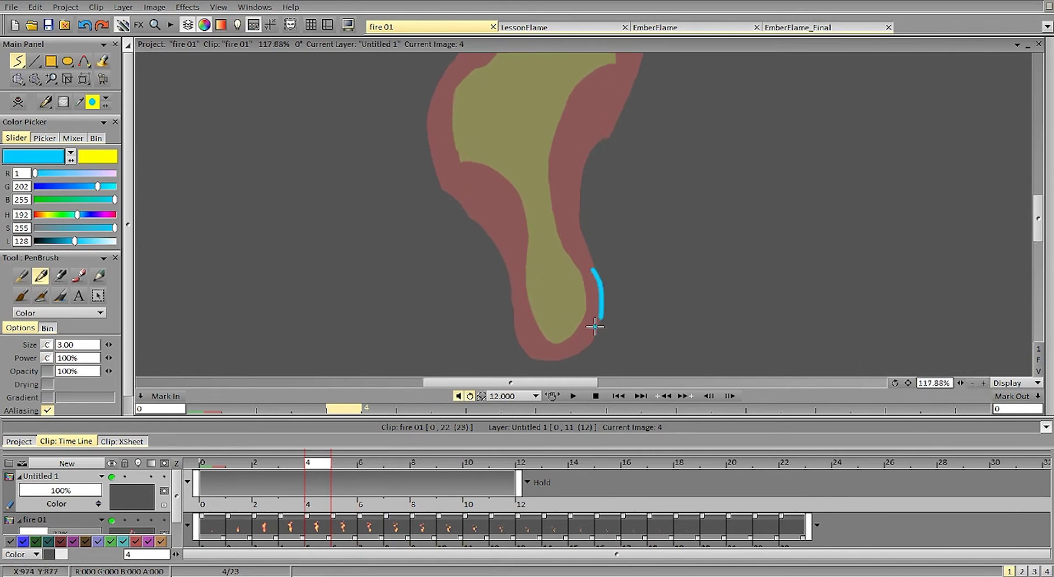
scroll(598, 275, "up", 1)
left_click_drag(597, 254, 615, 291)
Trace the upper-right edge of the new right bulge on frames 6 and 7
key("Right")
left_click_drag(604, 181, 631, 254)
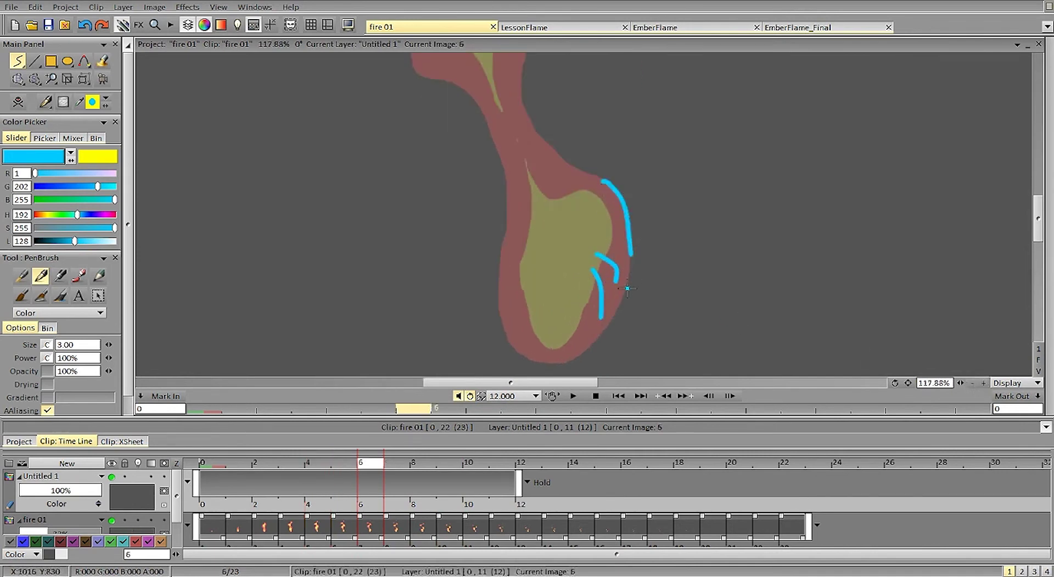
key("Right")
left_click_drag(589, 108, 617, 128)
left_click_drag(1038, 218, 1038, 206)
Trace the right bulge's upper-right edge on frame 8, replacing the first stroke with one closer to the outline
key("Right")
left_click_drag(593, 145, 645, 201)
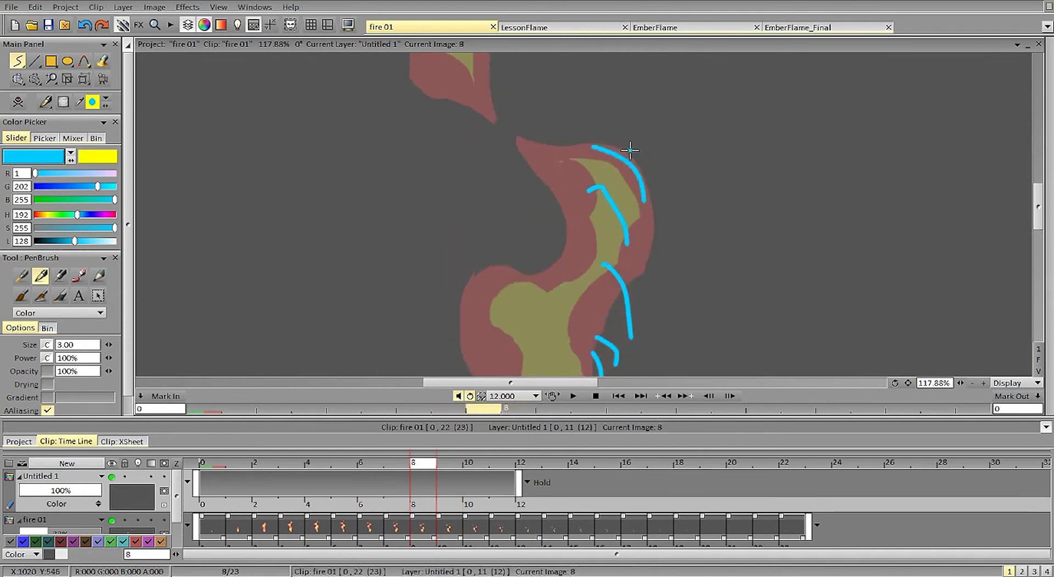
key("ctrl+z")
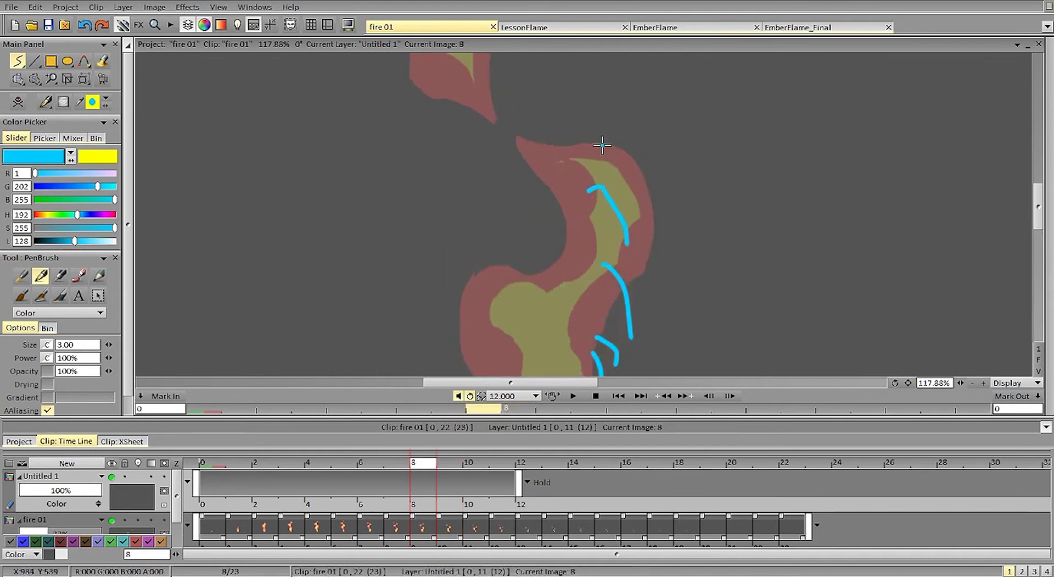
left_click_drag(637, 160, 655, 193)
Trace the upper-right edge of the shrinking right bulge on frames 9 to 11
key("Right")
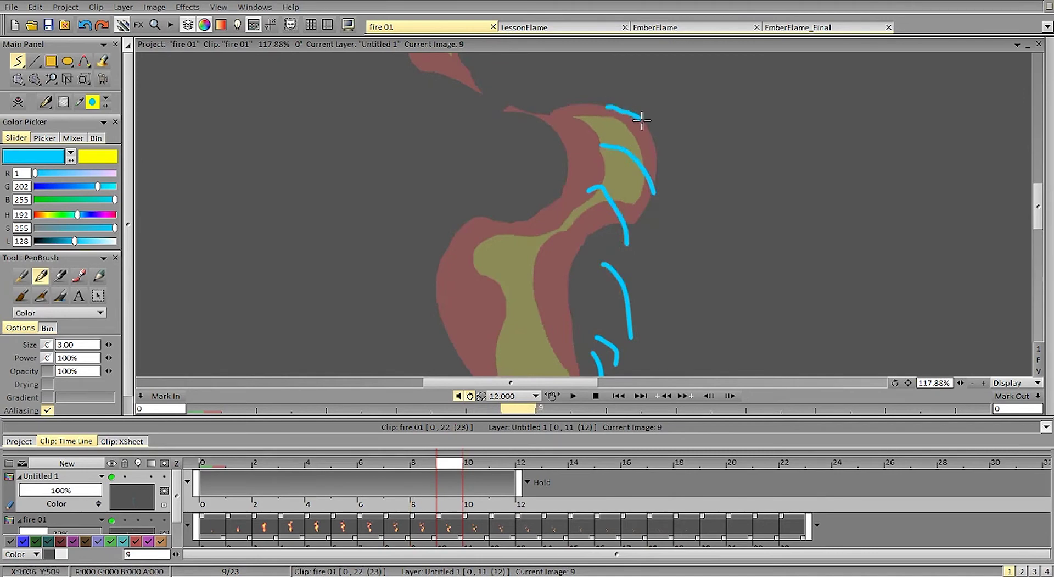
left_click_drag(642, 120, 657, 160)
key("Right")
left_click_drag(630, 104, 662, 144)
key("Right")
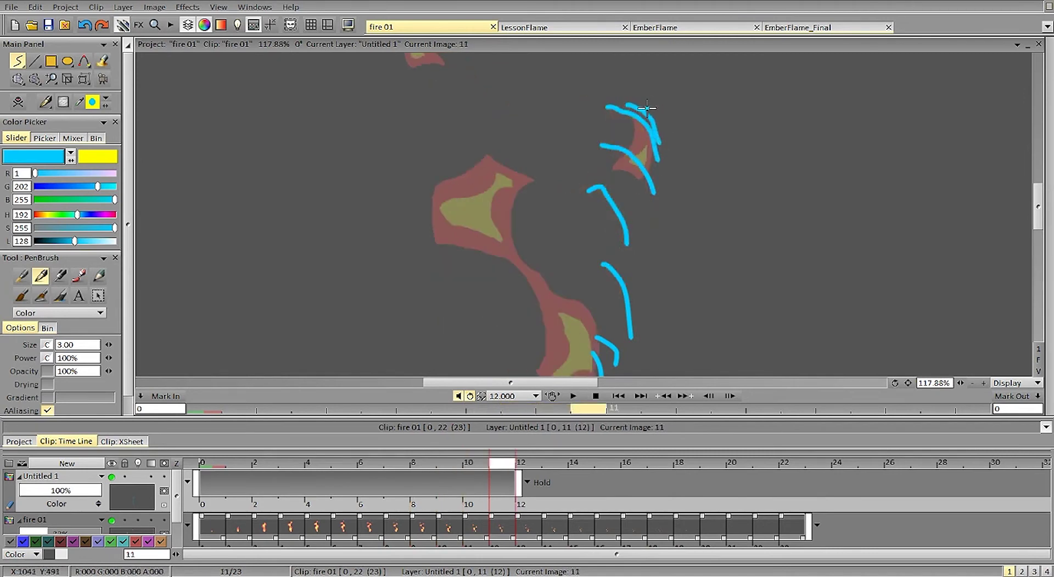
left_click_drag(642, 108, 659, 159)
key("Right")
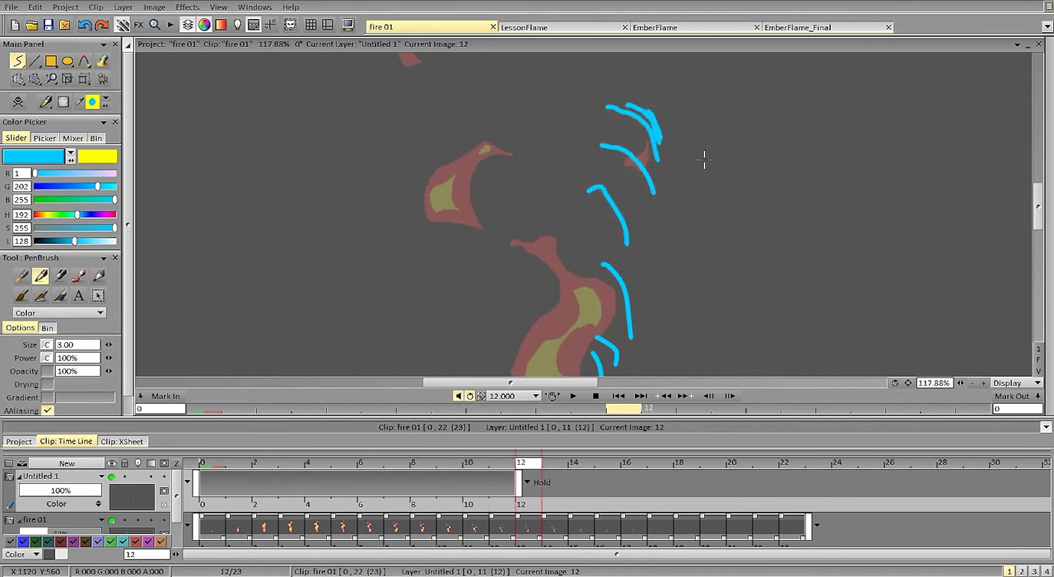
Draw an upward path linking the right-edge strokes and compare it with the flame on frames 9 to 12
left_click(914, 380)
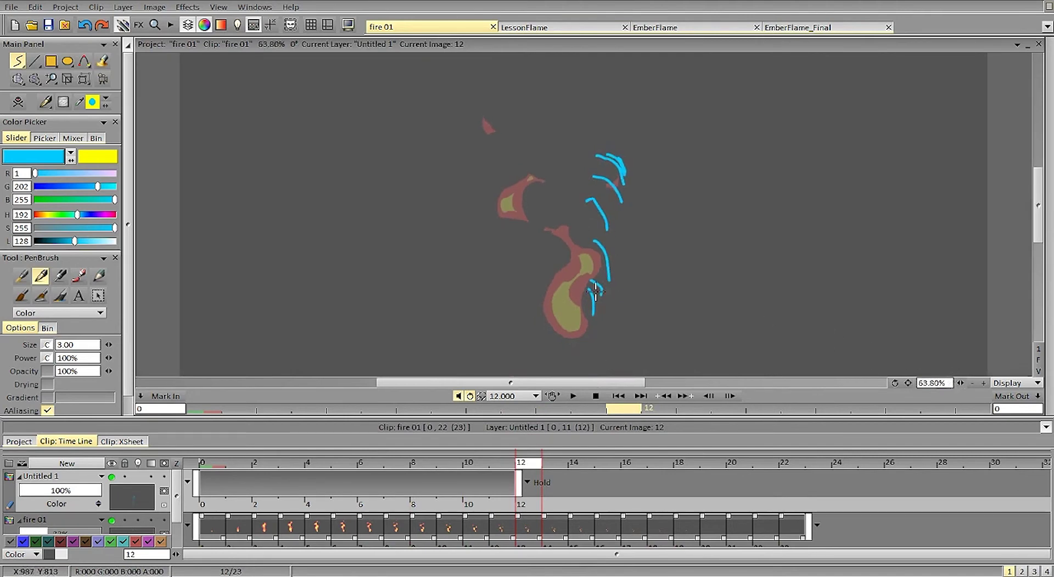
left_click_drag(596, 291, 602, 290)
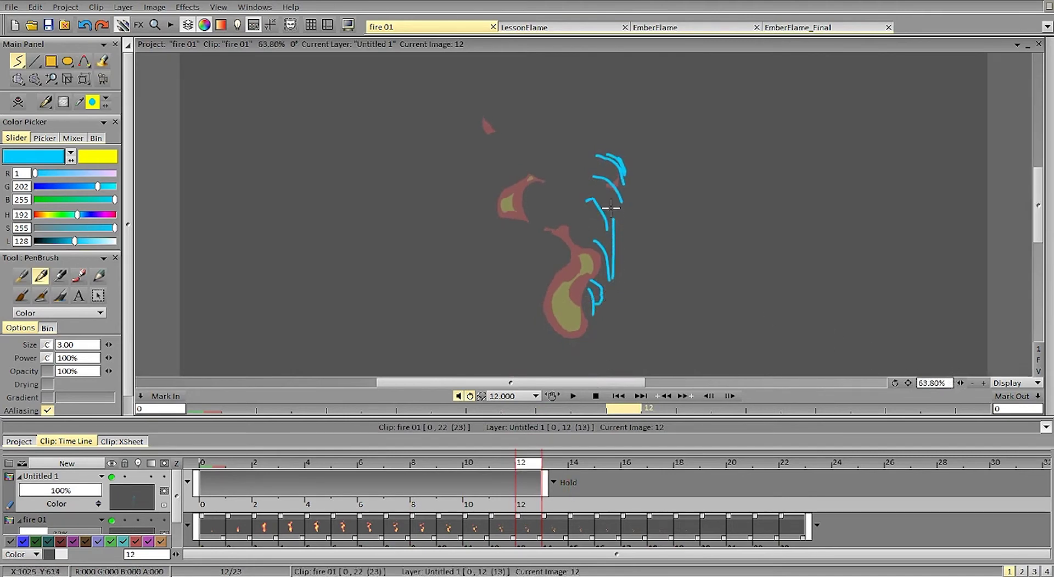
left_click_drag(611, 208, 625, 167)
key("Left")
key("Left")
key("Left")
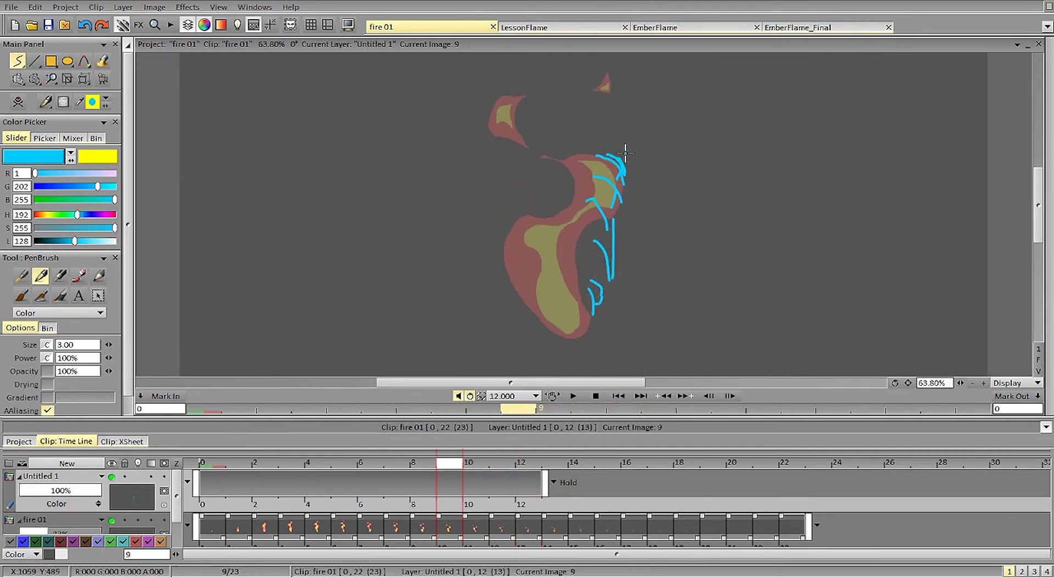
key("Right")
key("Right")
key("Right")
key("Right")
Switch to the LessonFlame clip, clear its overlay strokes and show the whole flame enlarged on frame 0
left_click(559, 29)
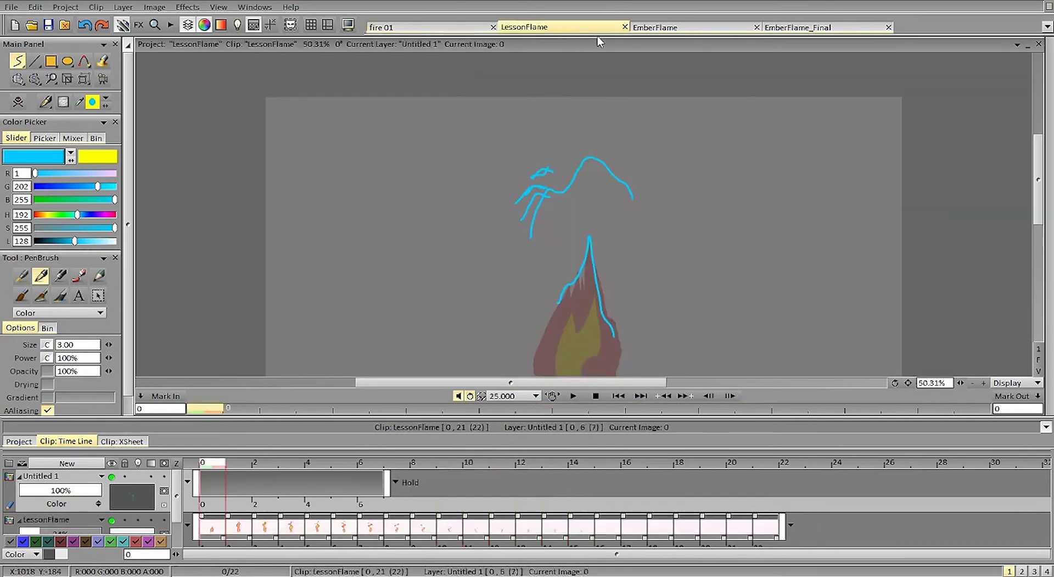
left_click_drag(1037, 169, 1036, 181)
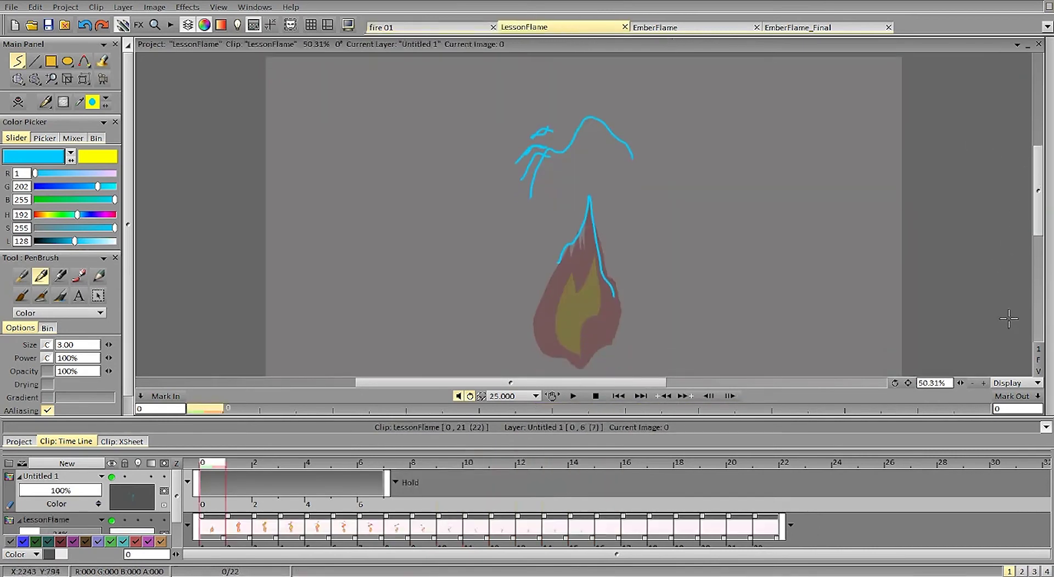
key("BackSpace")
left_click_drag(961, 383, 987, 365)
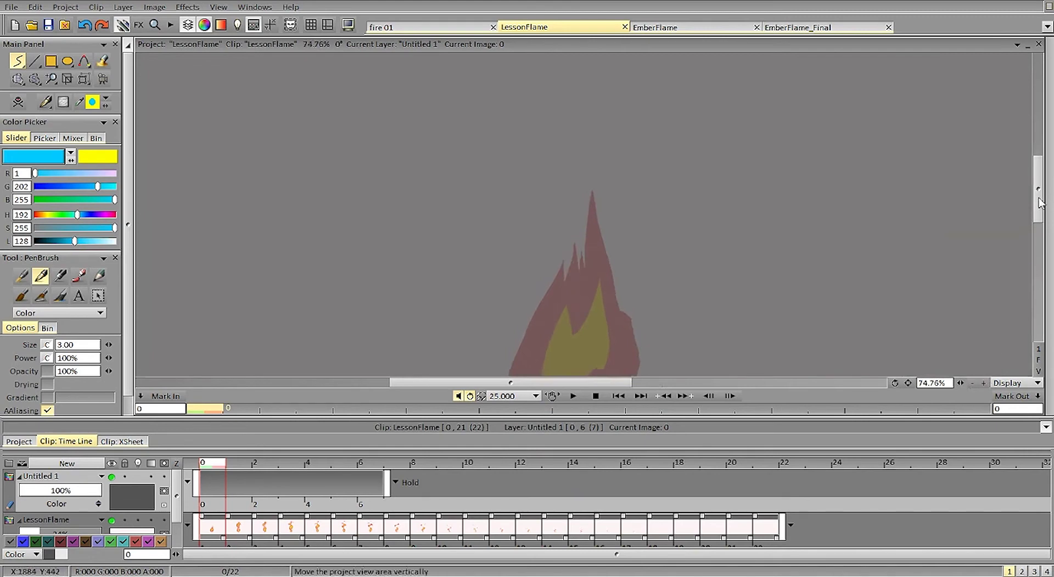
left_click_drag(1039, 197, 1038, 216)
key("Right")
key("Left")
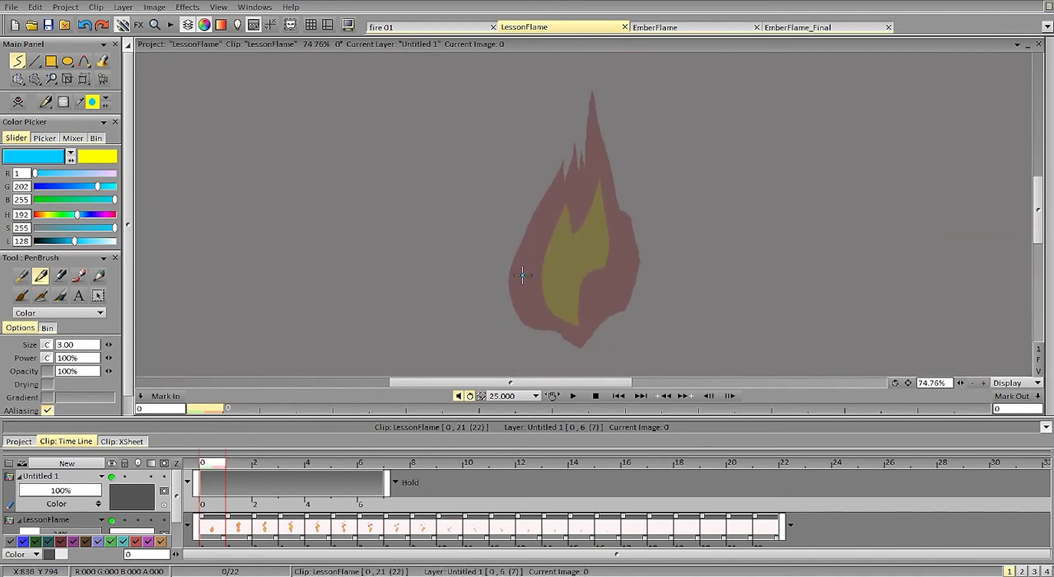
Trace the lower left edge of the flame on frames 0 and 1
left_click_drag(515, 304, 519, 251)
key("Right")
key("Left")
key("Right")
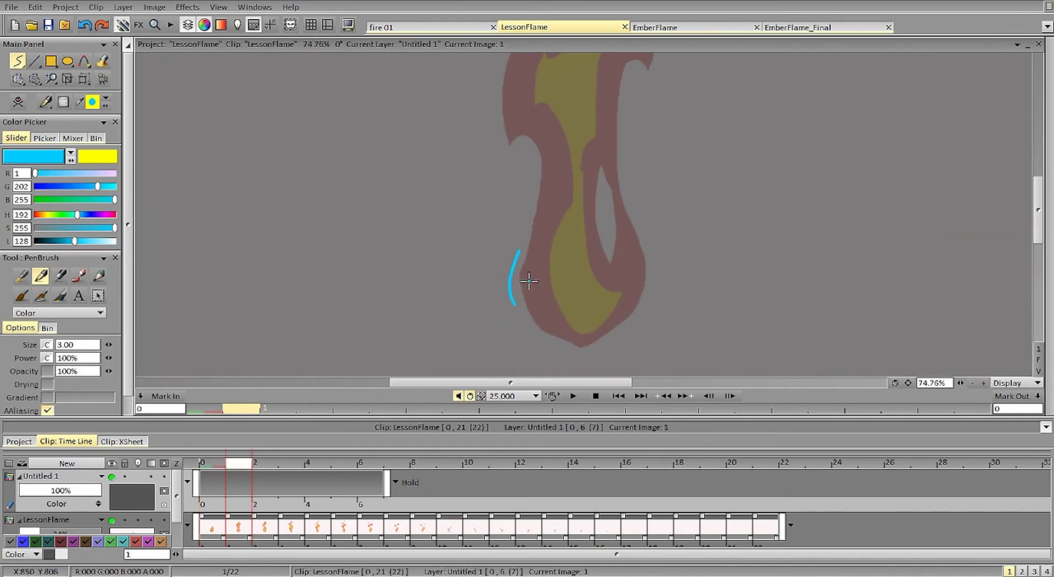
key("Left")
key("Right")
key("Left")
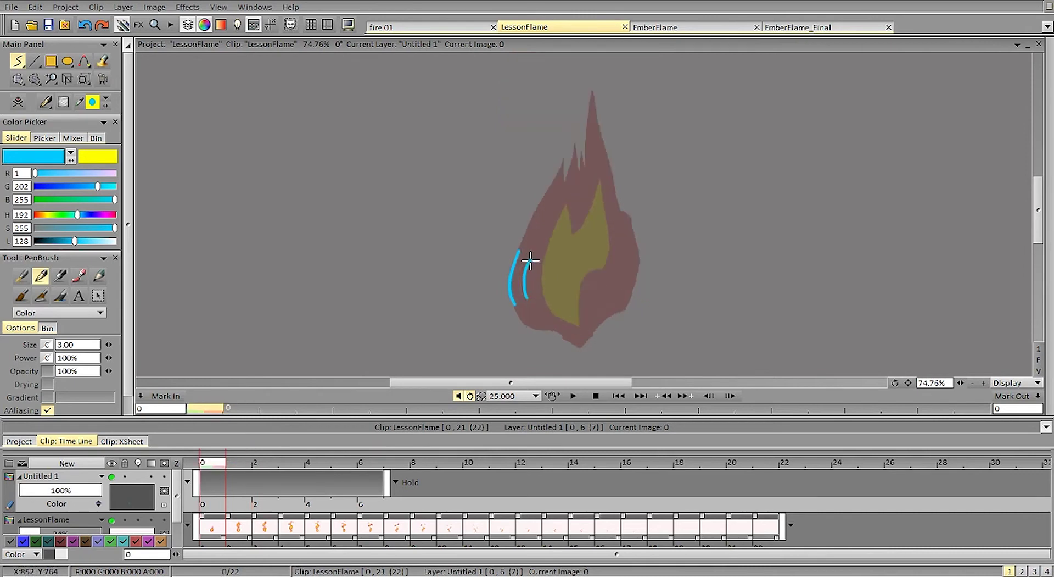
Trace the left edge of the flame's rising left bulge on frame 2
key("Right")
key("Right")
key("Left")
key("Right")
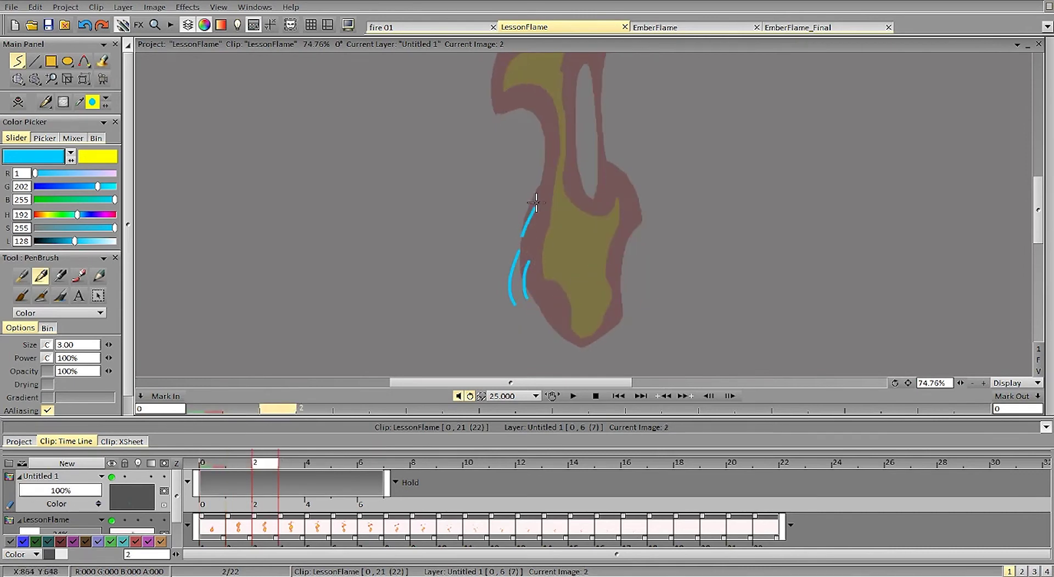
Trace the upper-left edge of the rising left bulge on frames 3 to 5
key("Right")
key("Right")
mouse_move(510, 194)
left_mouse_down()
mouse_move(556, 131)
mouse_move(528, 118)
mouse_move(545, 104)
left_mouse_up()
key("Right")
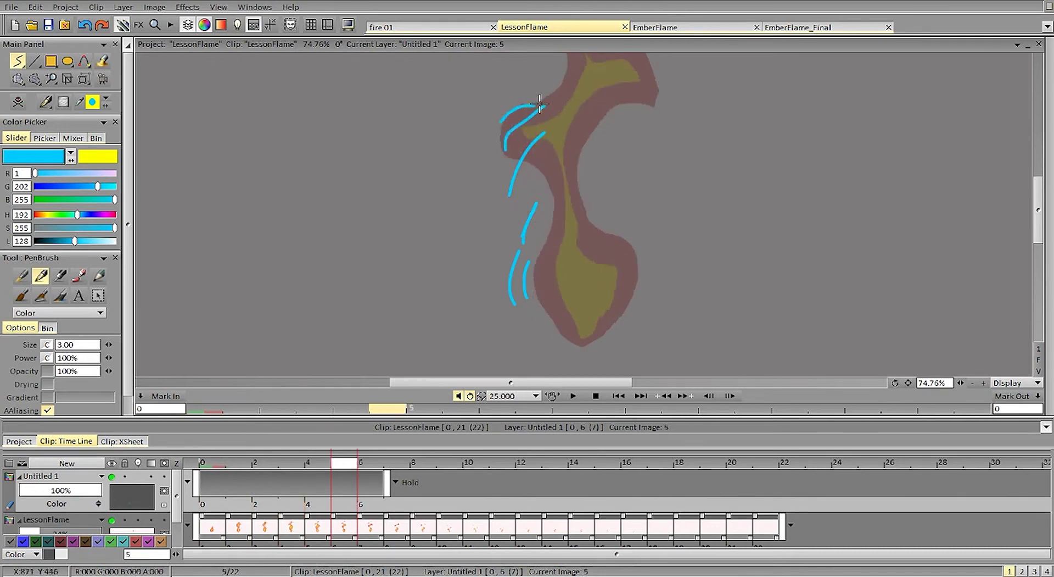
Trace the top of the left bulge on frame 6 and compare the strokes with frames 4 and 5
key("Right")
key("Left")
key("Right")
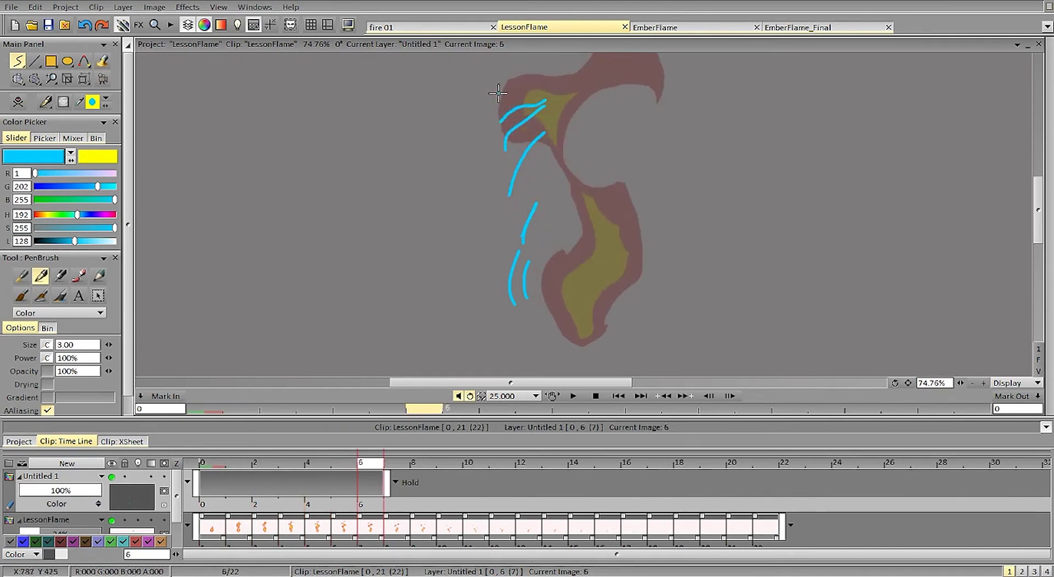
mouse_move(498, 93)
left_mouse_down()
mouse_move(520, 76)
mouse_move(557, 80)
left_mouse_up()
key("Left")
key("Left")
key("Right")
key("Left")
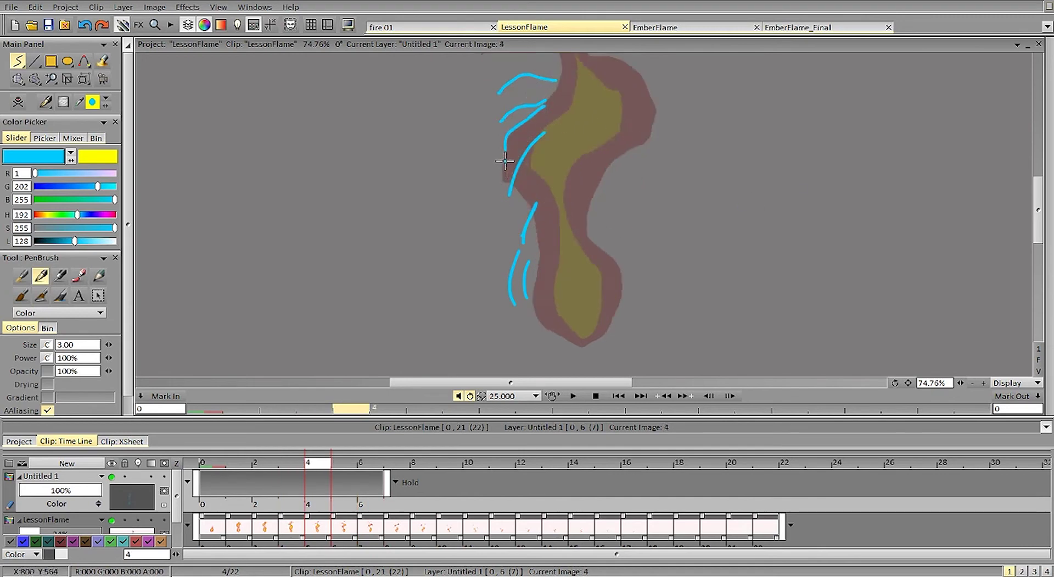
key("Right")
key("Right")
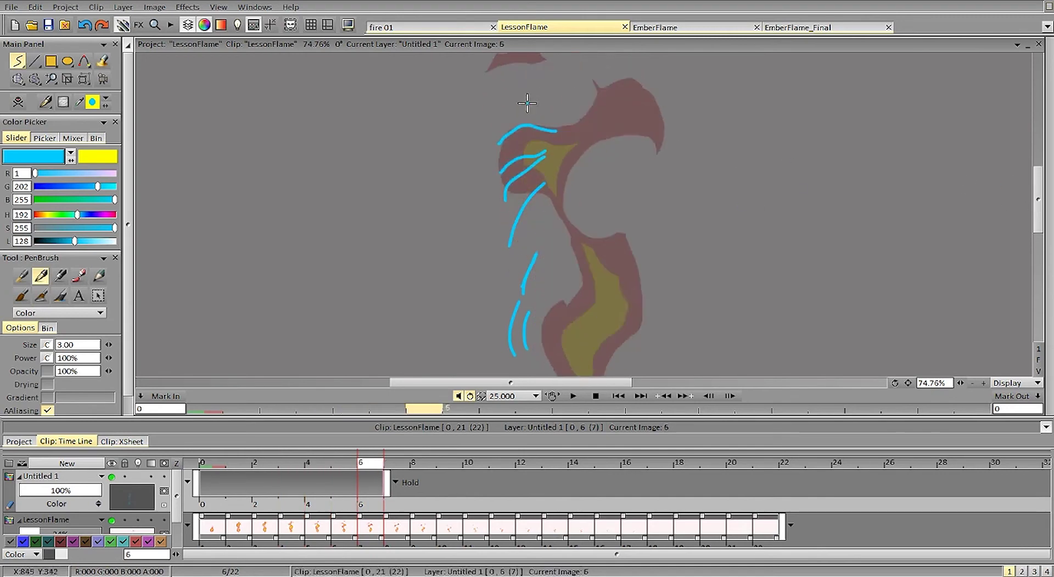
Trace the upper-left edge of the detaching left bulge from frame 7 through frame 9
key("Right")
key("Left")
key("Left")
key("Right")
key("Right")
mouse_move(514, 139)
left_mouse_down()
mouse_move(522, 130)
mouse_move(506, 110)
mouse_move(536, 103)
mouse_move(505, 114)
mouse_move(523, 105)
left_mouse_up()
key("Right")
key("Right")
key("Right")
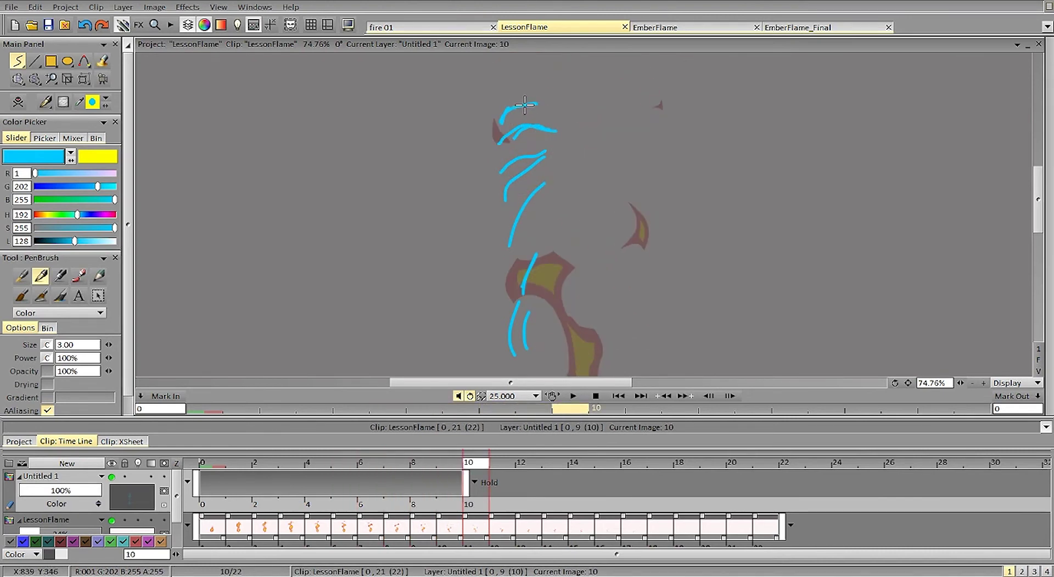
Step back and forth between frames 4 and 10 to compare the left bulge's movement with its traced strokes
key("Left")
key("Left")
key("Left")
key("Left")
key("Right")
key("Right")
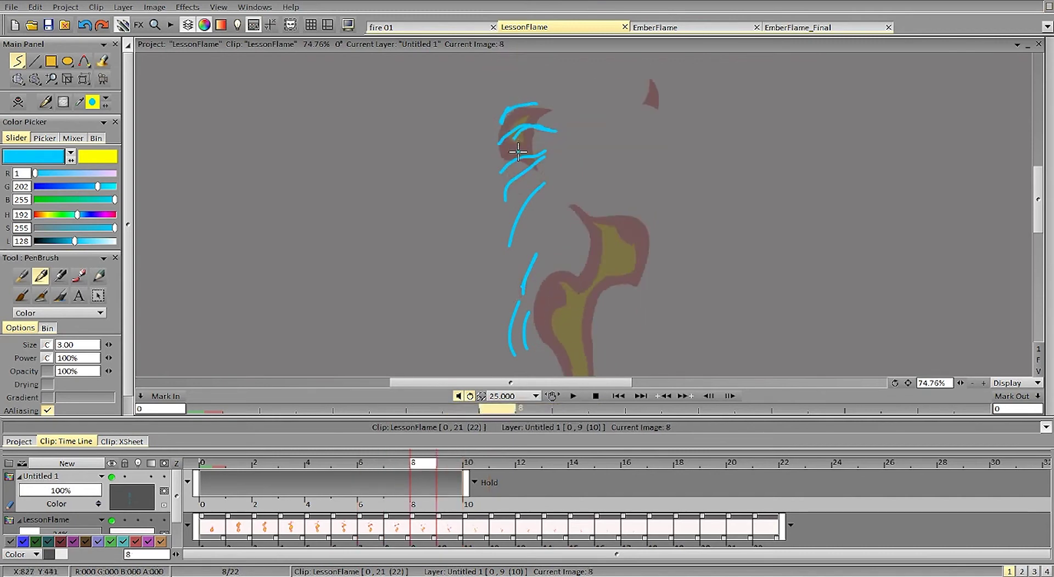
key("Left")
key("Left")
key("Left")
key("Left")
key("Right")
key("Right")
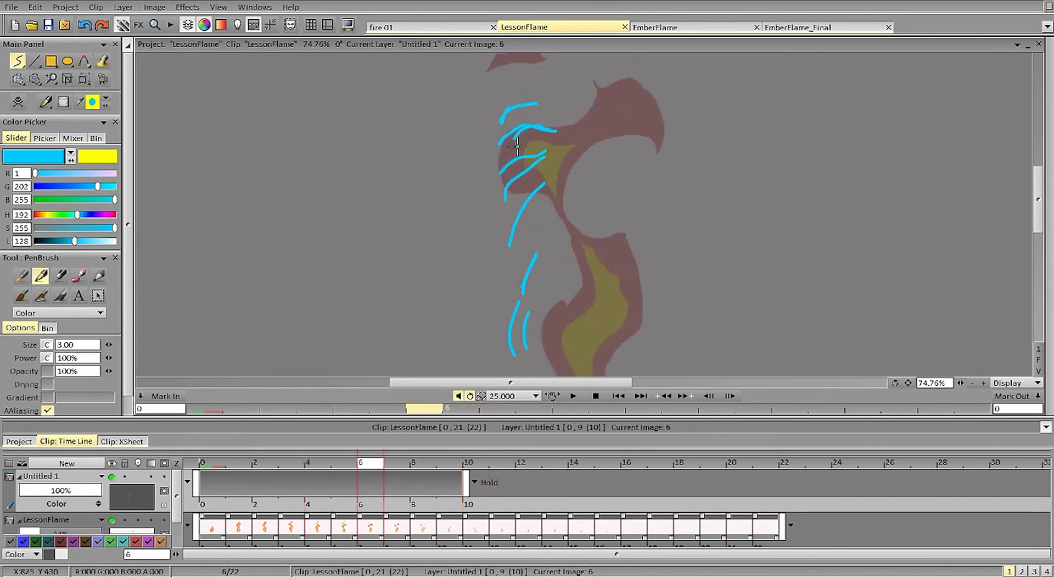
key("Right")
key("Right")
key("Right")
key("Right")
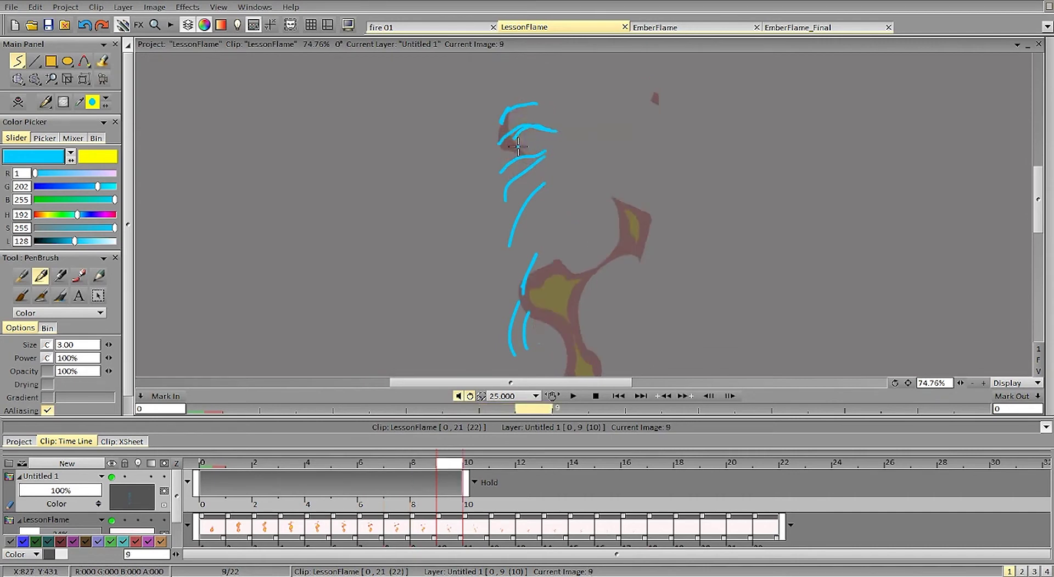
Trace the left edge of the last left flame fragment on frames 9 and 10
key("Left")
key("Right")
left_click_drag(500, 116, 494, 139)
key("Right")
Step back through the earlier frames to frame 0 and examine how the flame's upper part and tip change
key("Left")
key("Left")
key("Left")
key("Left")
key("Left")
key("Left")
key("Left")
key("Left")
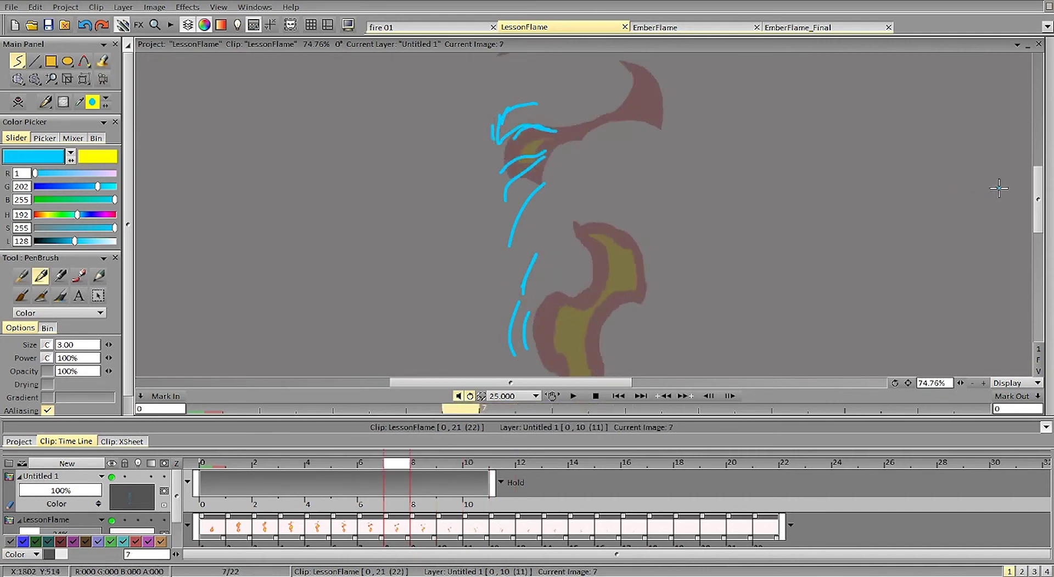
key("Left")
key("Left")
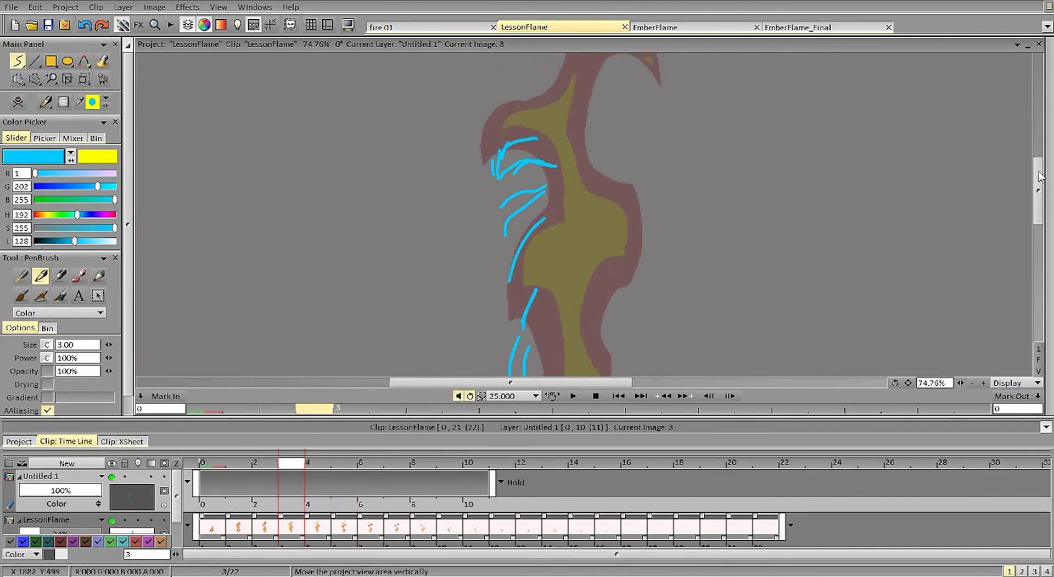
key("Right")
key("Right")
key("Right")
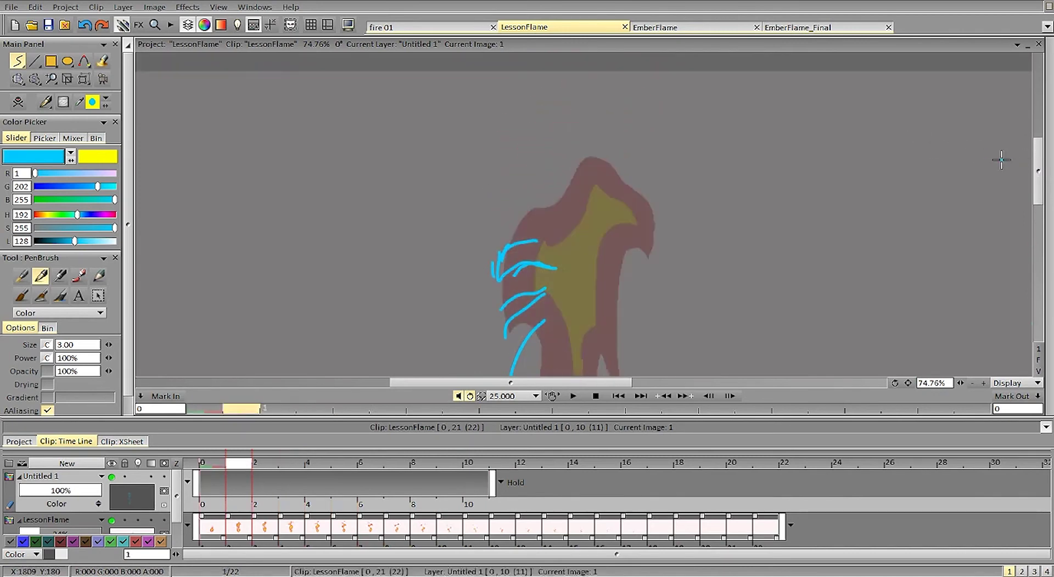
key("Left")
key("Left")
key("Left")
key("Left")
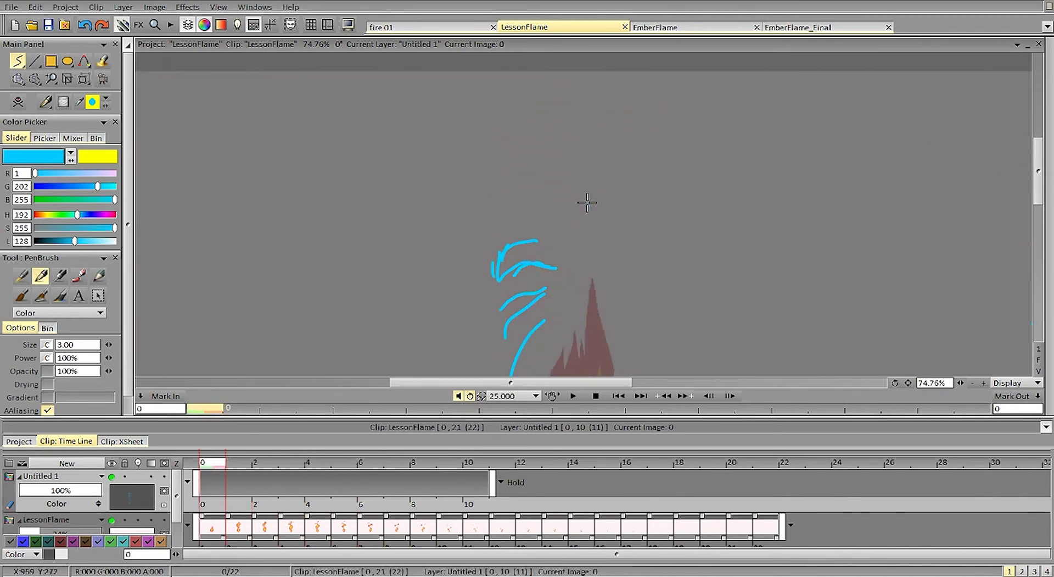
Trace the upper edge of the flame's tip on the overlay layer from frame 0 through frame 3
left_click_drag(591, 283, 598, 309)
key("Right")
mouse_move(581, 167)
left_mouse_down()
mouse_move(615, 165)
mouse_move(650, 221)
left_mouse_up()
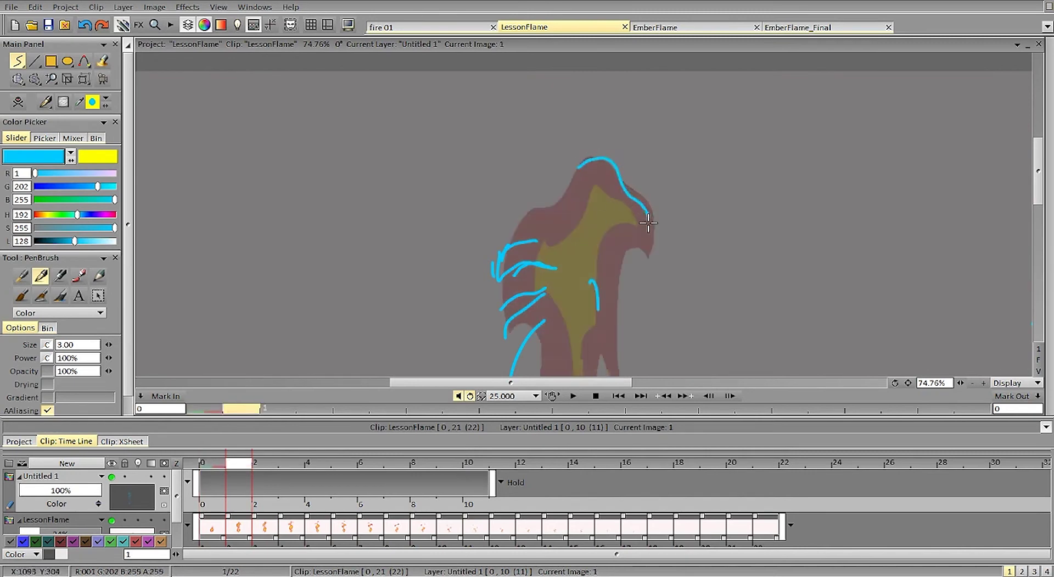
key("ctrl+z")
mouse_move(580, 163)
left_mouse_down()
mouse_move(602, 159)
mouse_move(658, 210)
left_mouse_up()
key("Right")
left_click_drag(571, 143, 622, 159)
key("Right")
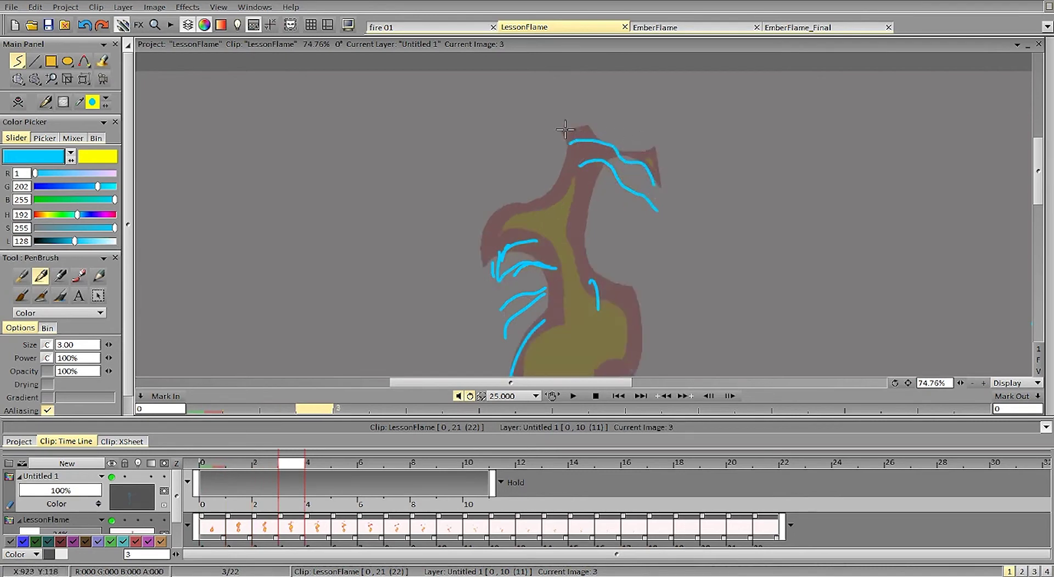
left_click_drag(565, 129, 666, 164)
key("Right")
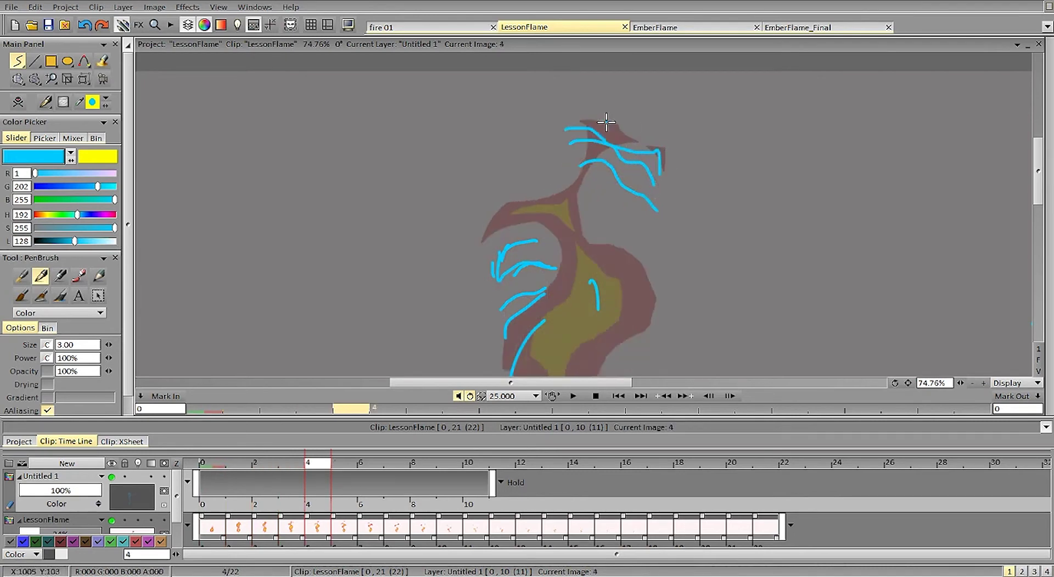
Mark the corners of the flame's narrowing tip with short strokes, comparing frames 3 through 5
key("Left")
mouse_move(576, 165)
left_mouse_down()
mouse_move(571, 117)
mouse_move(620, 133)
mouse_move(617, 119)
mouse_move(626, 138)
mouse_move(599, 109)
mouse_move(609, 115)
left_mouse_up()
key("Right")
key("Left")
key("Right")
key("Left")
key("Right")
key("Right")
key("Left")
key("Left")
key("Right")
key("Right")
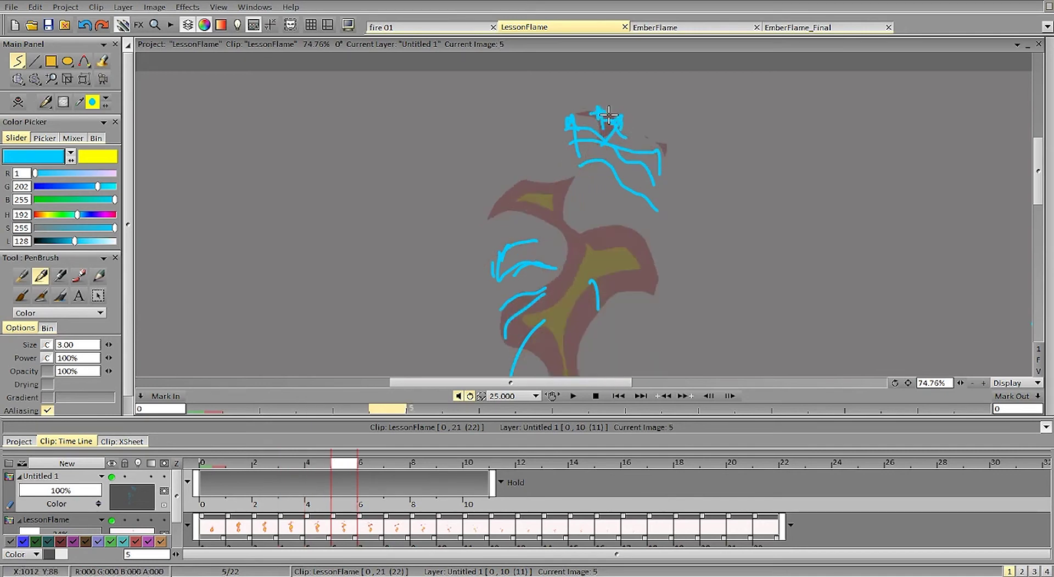
Step ahead to frame 8 and back to frame 4 to examine the flame's detached tip fragments
key("Right")
key("Right")
key("Right")
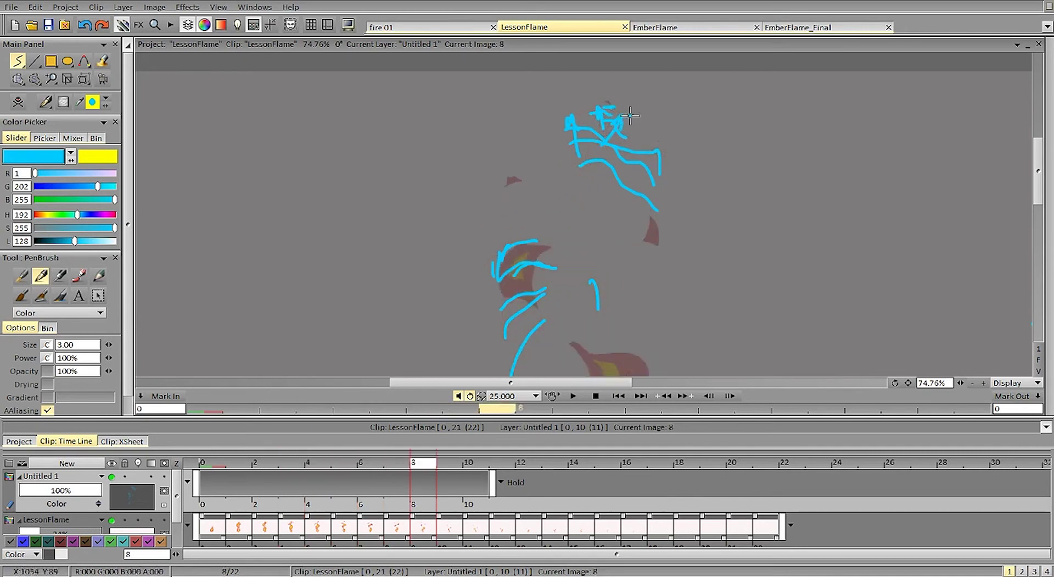
key("Left")
key("Left")
key("Left")
key("Left")
Clear the overlay strokes and trace the outer edge of the right bulge on frames 2 through 4
scroll(1038, 203, "down", 2)
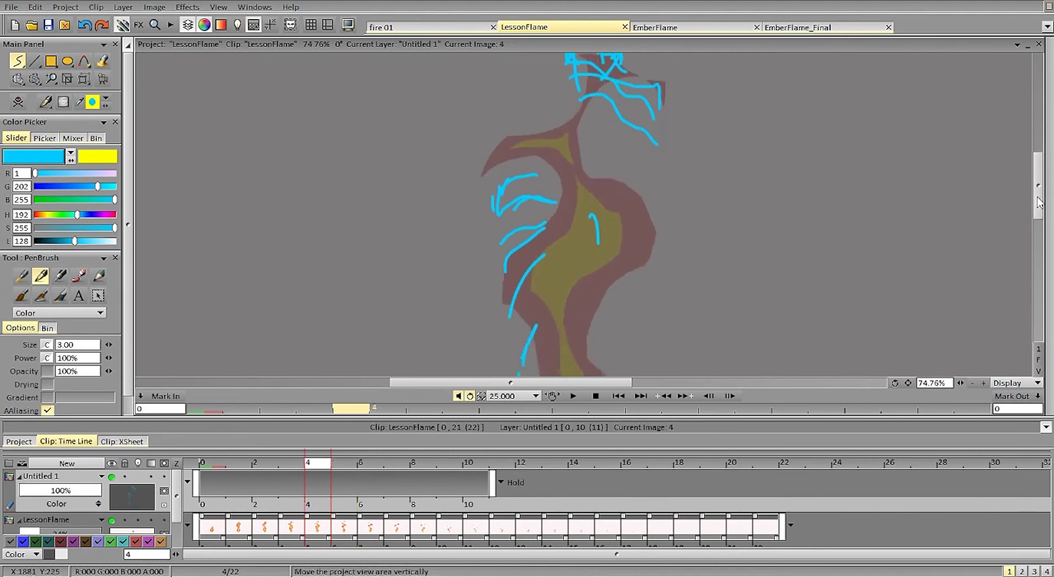
scroll(1038, 203, "down", 1)
key("Left")
key("Left")
left_click_drag(612, 218, 634, 262)
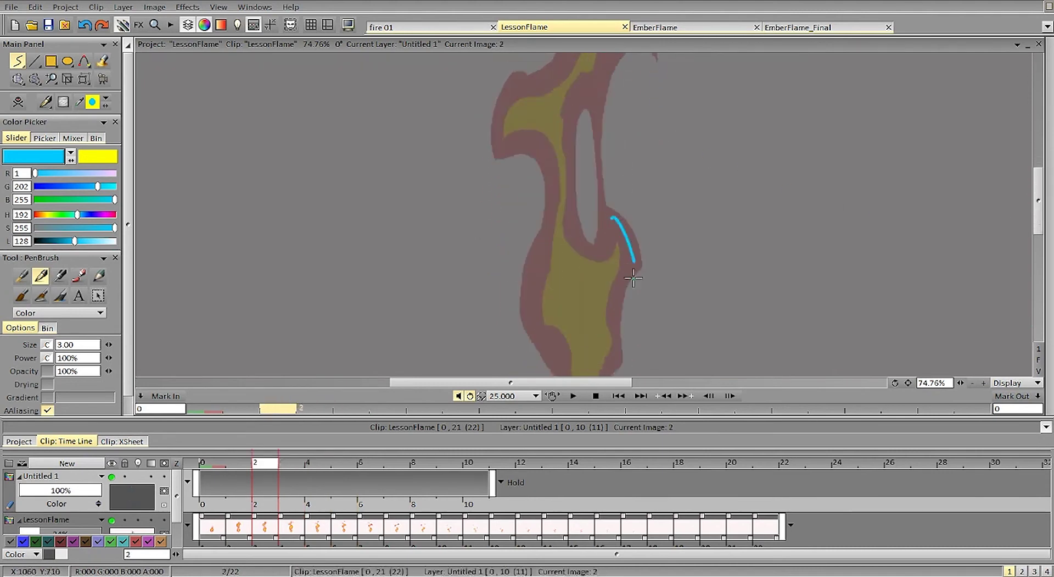
key("Right")
left_click_drag(637, 156, 643, 171)
key("Right")
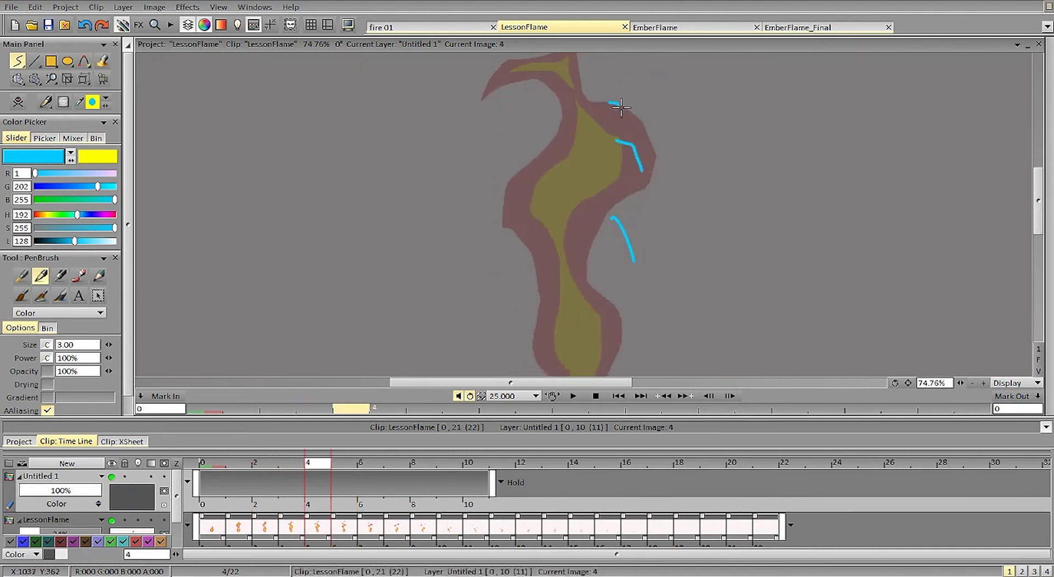
mouse_move(621, 108)
left_mouse_down()
mouse_move(653, 147)
mouse_move(616, 164)
mouse_move(648, 182)
left_mouse_up()
Trace the upper edge of the rising right bulge on frames 5 through 7
key("Right")
scroll(934, 165, "up", 3)
key("Right")
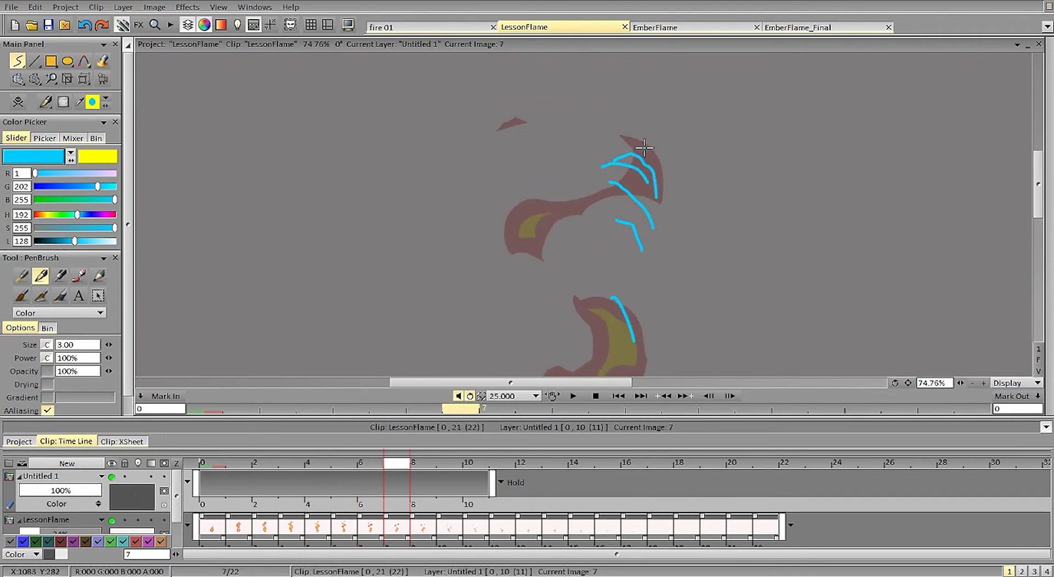
key("Right")
left_click_drag(650, 146, 659, 164)
key("Right")
Step back and forth between frames 4 and 8 to compare the right bulge with its traced strokes
key("Left")
key("Left")
key("Left")
key("Right")
key("Right")
key("Left")
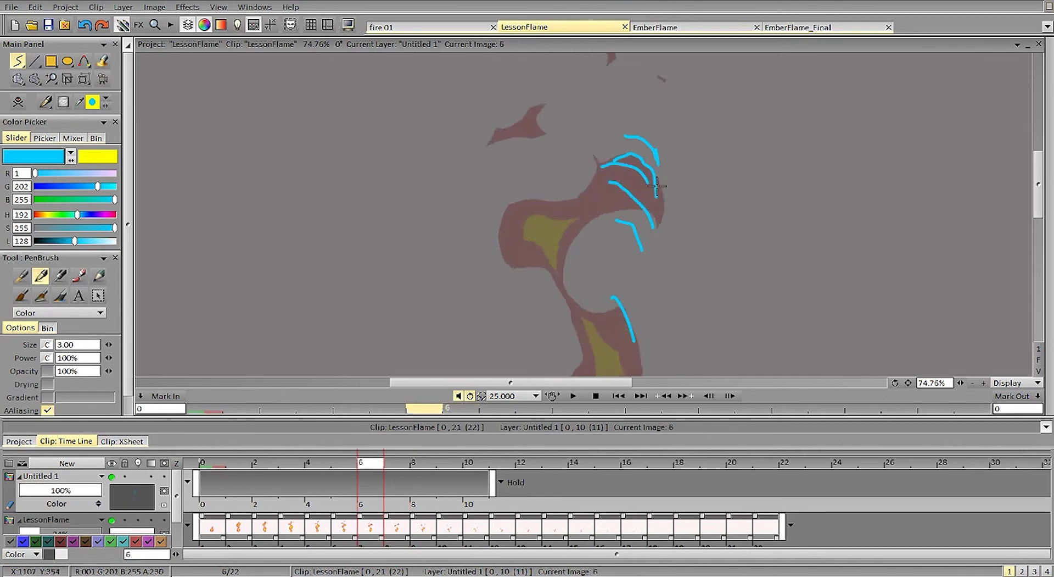
key("Left")
key("Right")
key("Right")
key("Left")
key("Left")
key("Left")
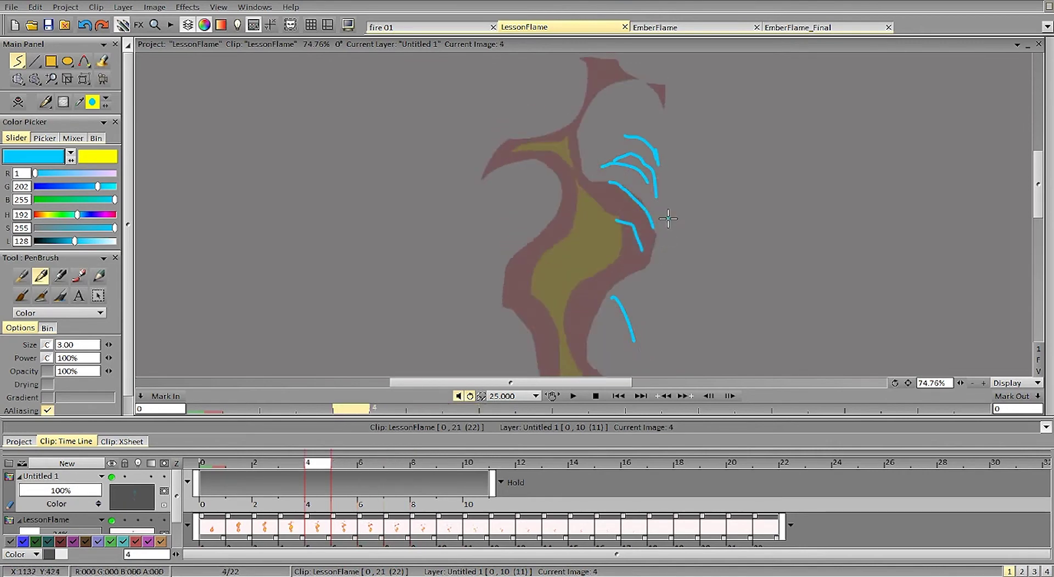
Clear the overlay strokes and trace the underside of the right bulge on frames 3 through 7
key("BackSpace")
left_click_drag(645, 270, 618, 283)
key("Left")
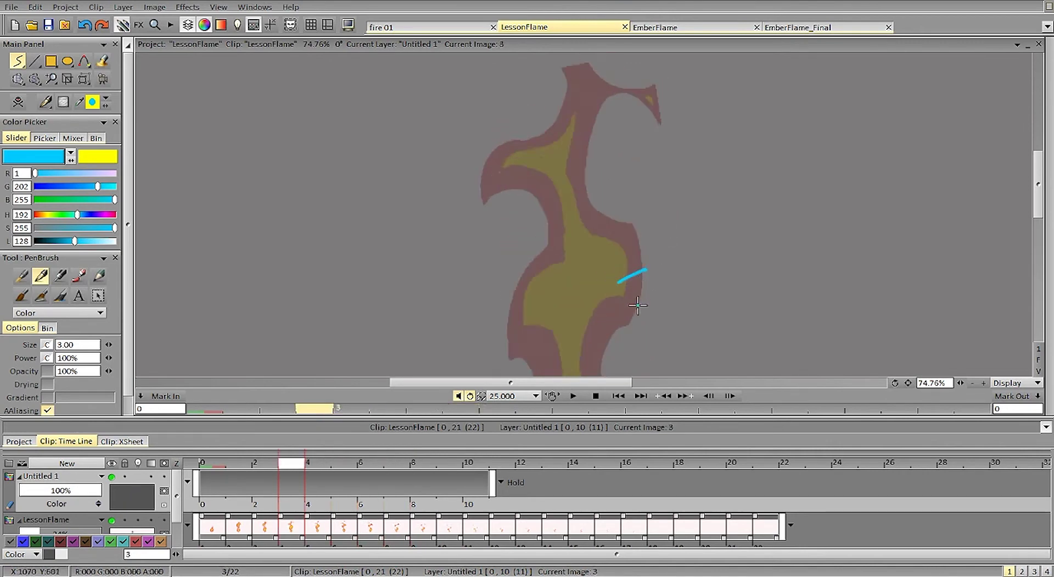
left_click_drag(625, 324, 606, 345)
key("Right")
key("Right")
mouse_move(651, 235)
left_mouse_down()
mouse_move(600, 240)
mouse_move(632, 198)
left_mouse_up()
key("Right")
key("Right")
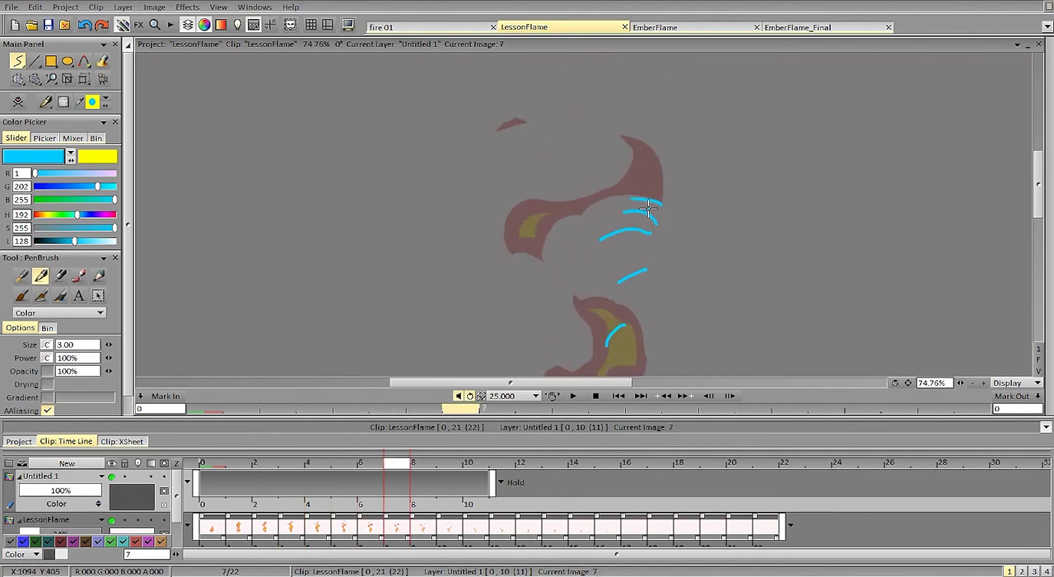
Mark the lower tip of the right bulge with a dot on each of frames 5 through 7
key("Left")
key("Left")
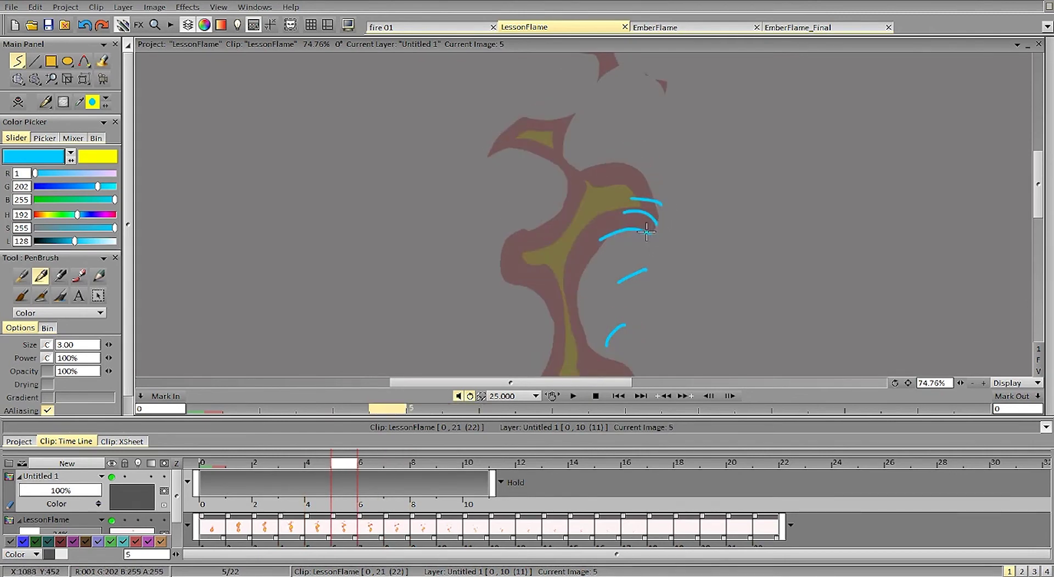
key("Right")
key("Right")
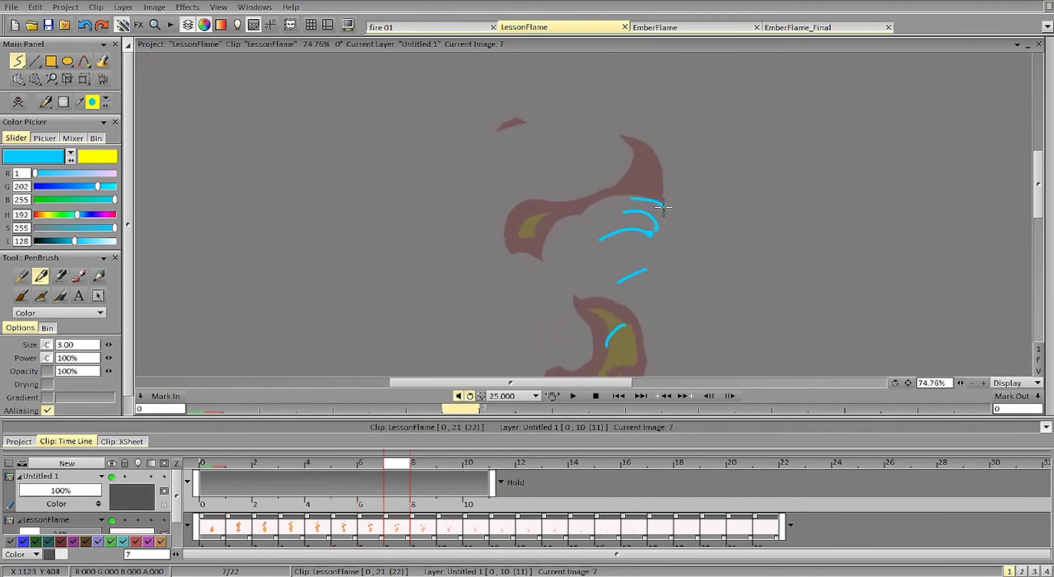
key("Right")
key("Left")
key("Left")
key("Left")
key("Left")
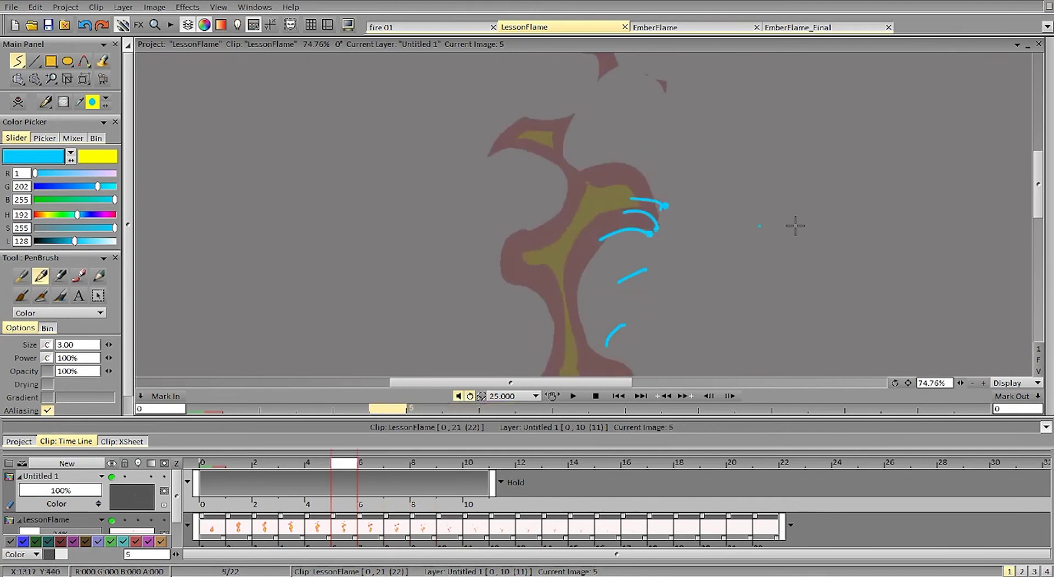
Clear the overlay strokes, then trace the lower right bulge's outer edge on frames 3 through 5 with an arrow pointing outward
left_click_drag(1038, 192, 1038, 220)
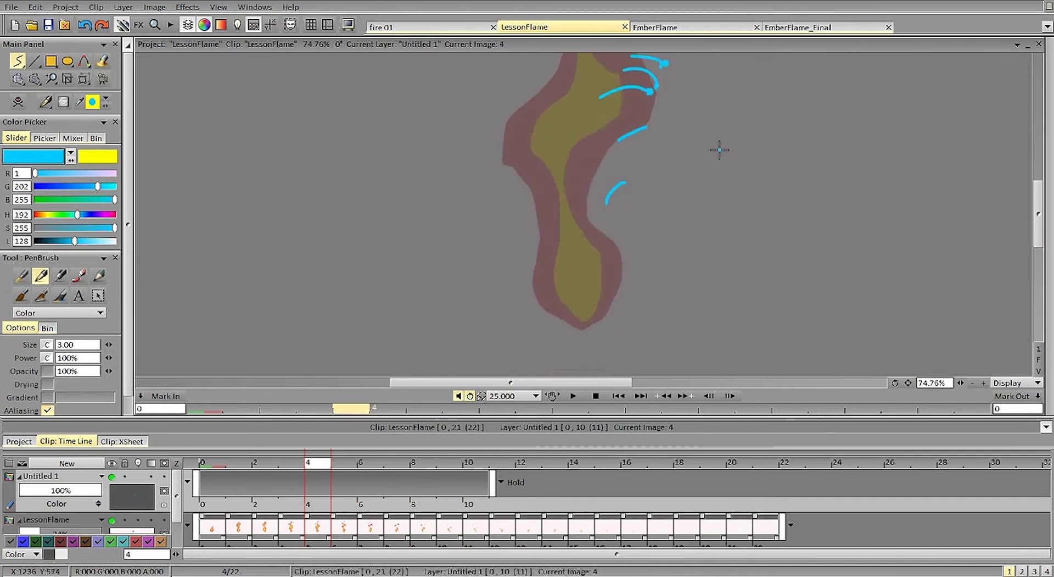
key("Right")
key("Right")
key("Left")
key("Left")
key("Left")
left_click_drag(610, 249, 612, 286)
key("Right")
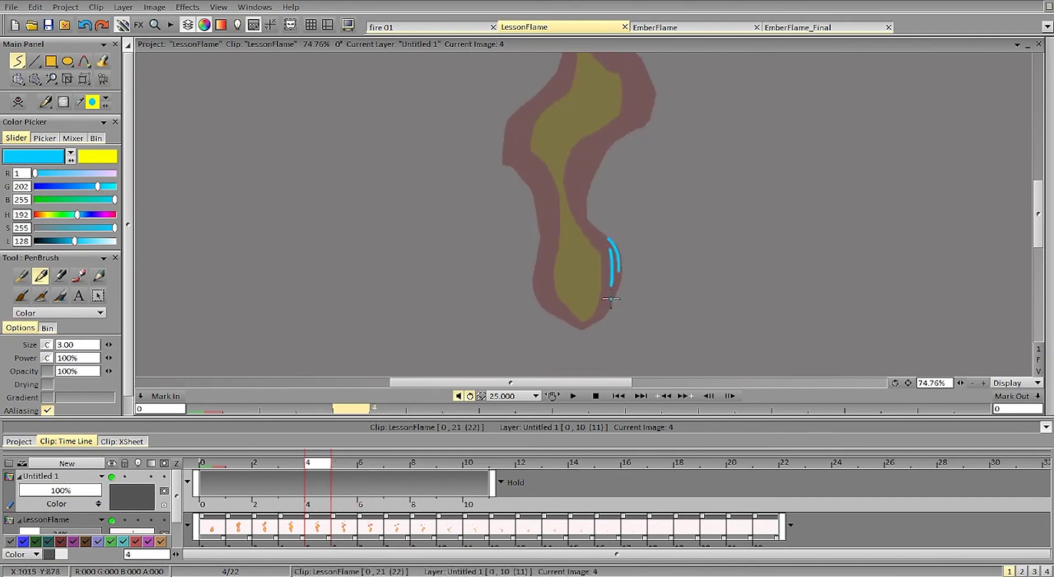
key("Right")
mouse_move(613, 219)
left_mouse_down()
mouse_move(628, 233)
mouse_move(631, 266)
mouse_move(649, 269)
left_mouse_up()
Trace the outer edge of the lower right bulge on frame 6 and compare it with frame 5
key("Left")
key("Right")
key("Right")
left_click_drag(604, 170, 633, 211)
key("Left")
key("Right")
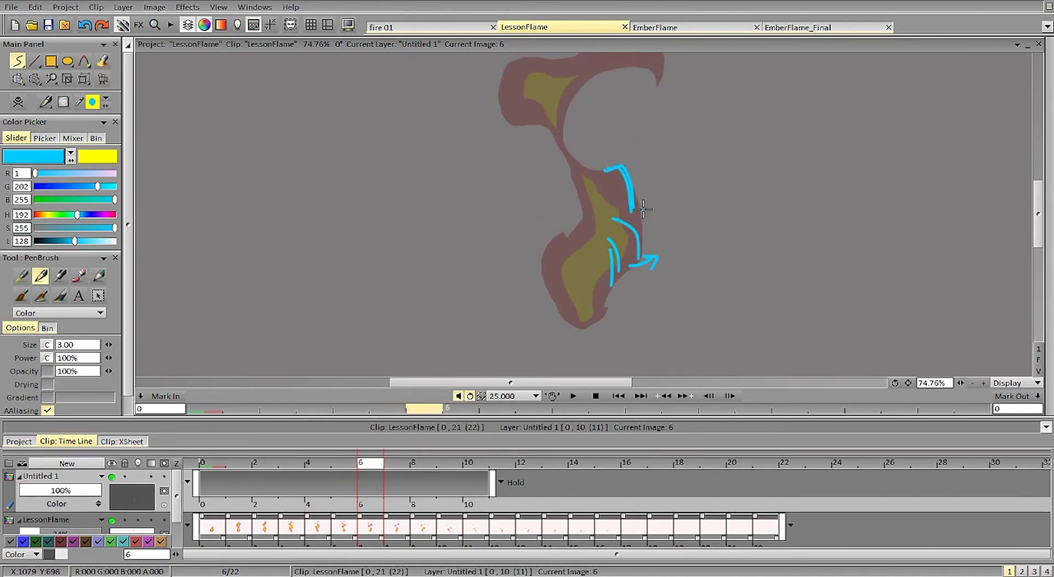
key("Left")
key("Right")
Trace the top and outer edge of the lower right bulge on frames 7 through 9
key("Right")
mouse_move(593, 161)
left_mouse_down()
mouse_move(611, 157)
mouse_move(650, 189)
left_mouse_up()
key("Right")
key("Right")
left_click_drag(636, 144, 650, 159)
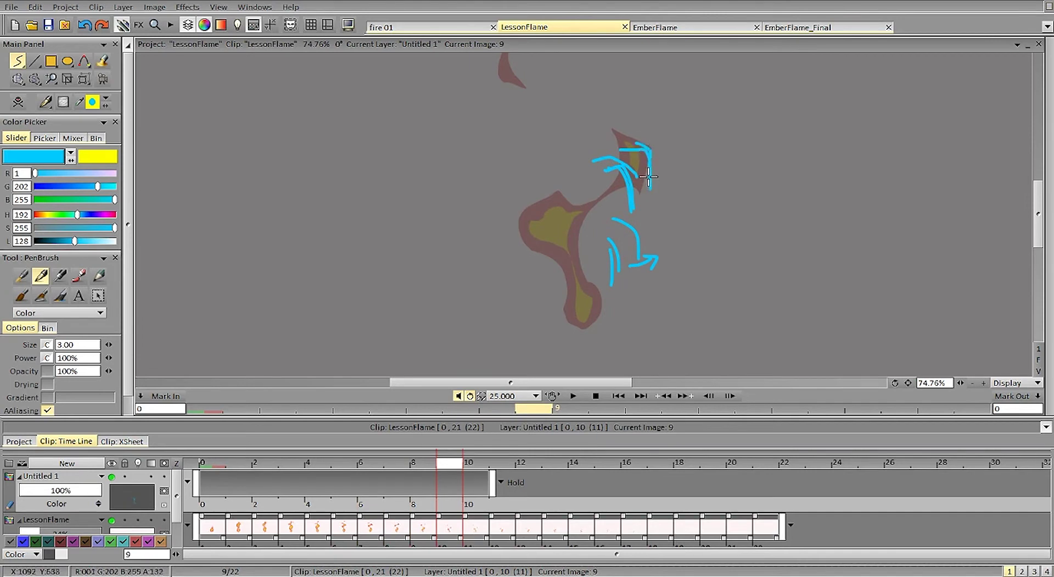
Extend the traced stroke down to the right bulge's lower corner on frame 7
key("Left")
key("Left")
key("Left")
key("Right")
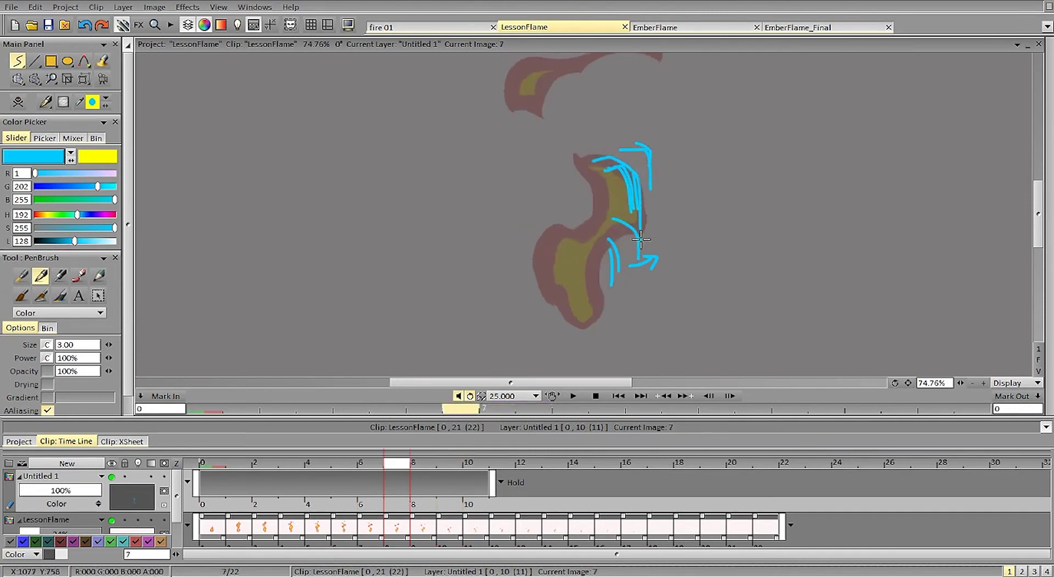
key("Right")
key("Right")
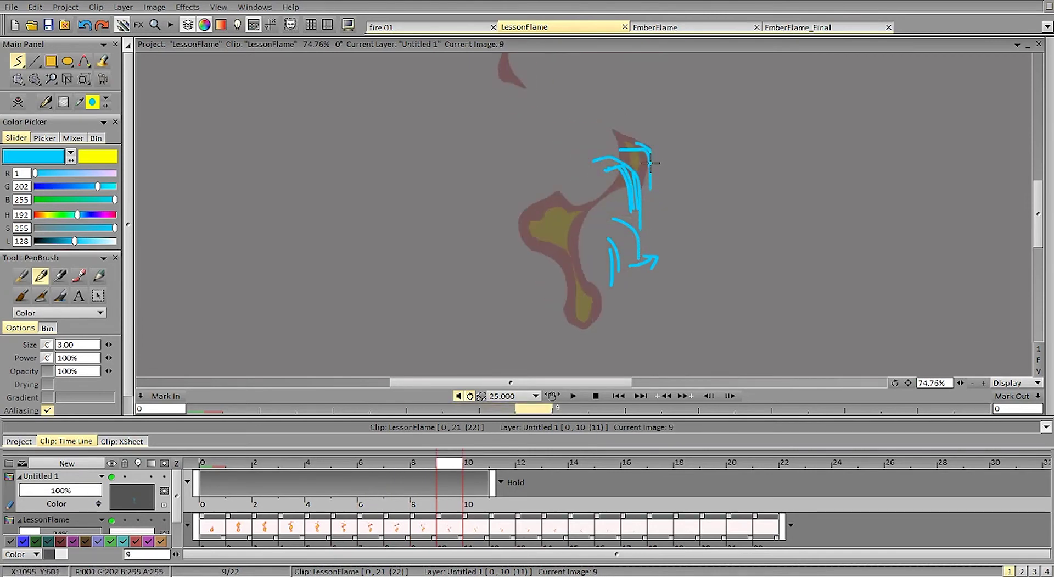
Step back and forth between frames 9 and 12 to examine the detached right fragment against the traced strokes
key("Right")
key("Left")
key("Right")
key("Right")
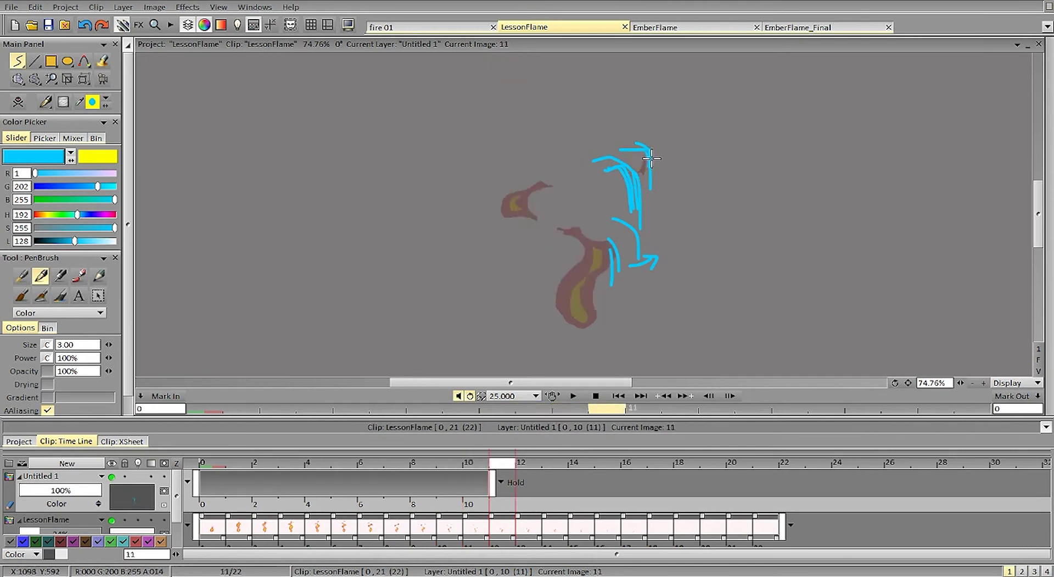
key("Left")
key("Right")
key("Right")
key("Left")
key("Left")
key("Left")
key("Right")
key("Right")
key("Right")
key("Right")
key("Right")
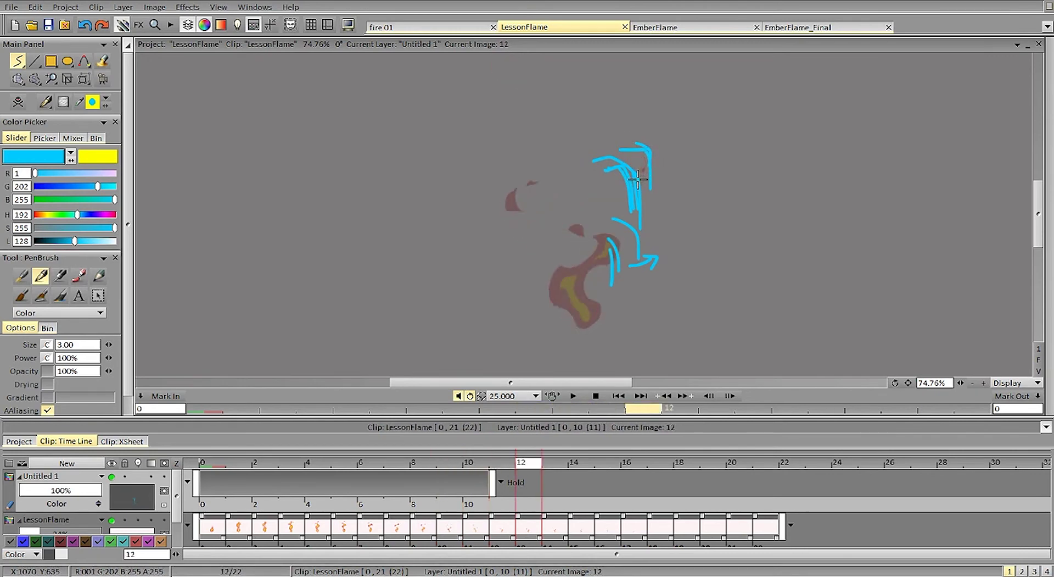
Trace the small right bulge near the flame's base with short strokes from frame 12 through frame 14
key("Right")
key("Right")
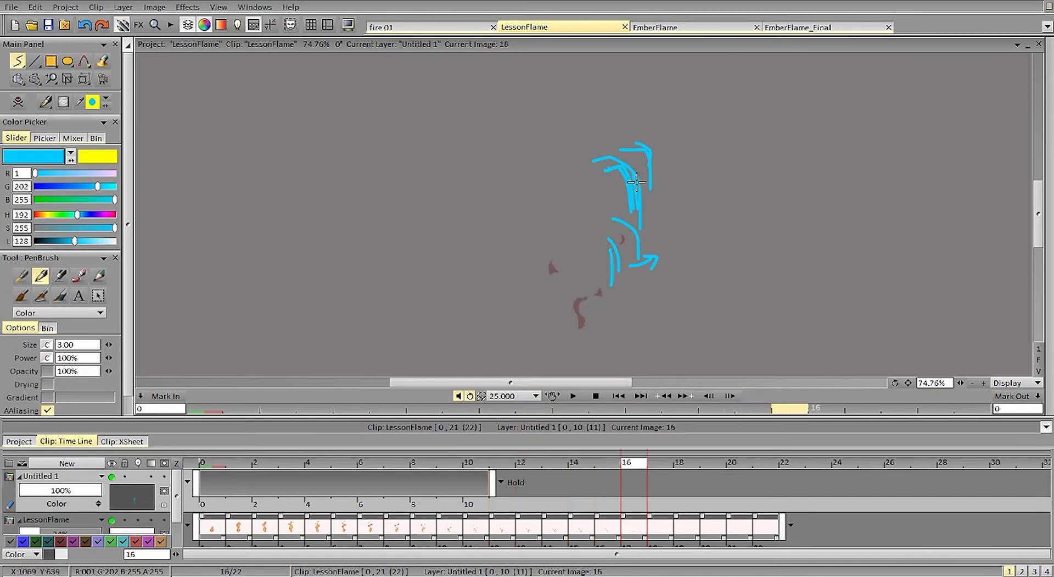
key("Left")
key("Left")
key("Left")
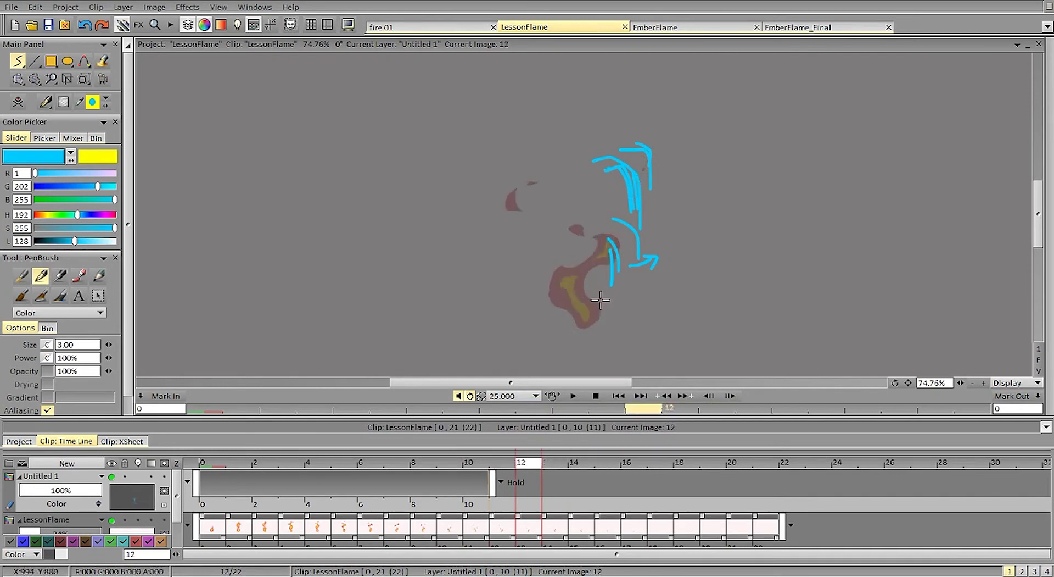
mouse_move(594, 301)
left_mouse_down()
mouse_move(603, 314)
mouse_move(608, 291)
left_mouse_up()
key("Right")
key("Right")
key("Left")
key("Right")
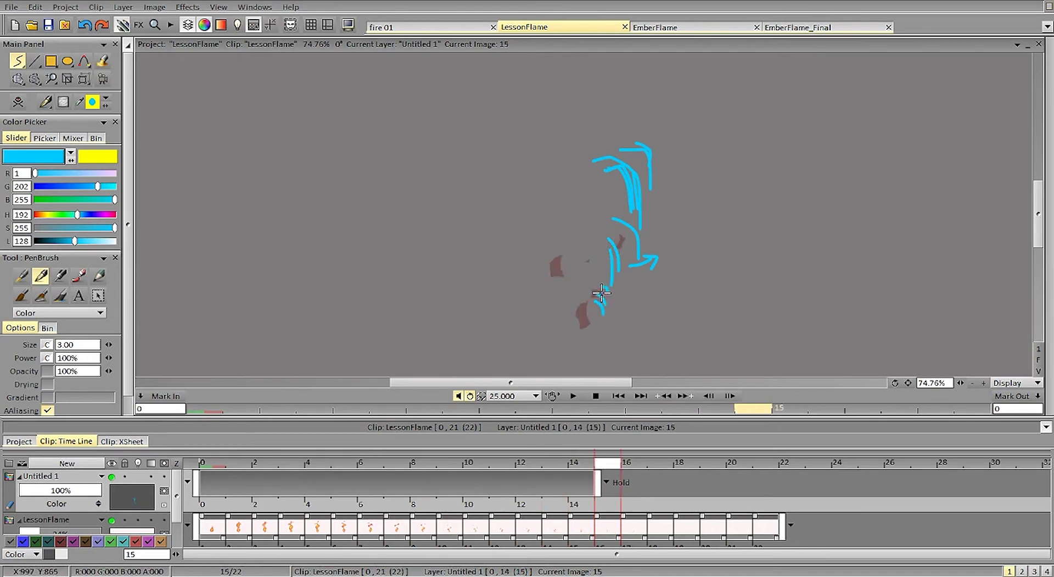
key("Left")
key("Right")
Trace the left edge of the last flame fragment at the base up to frame 16
key("Left")
key("Left")
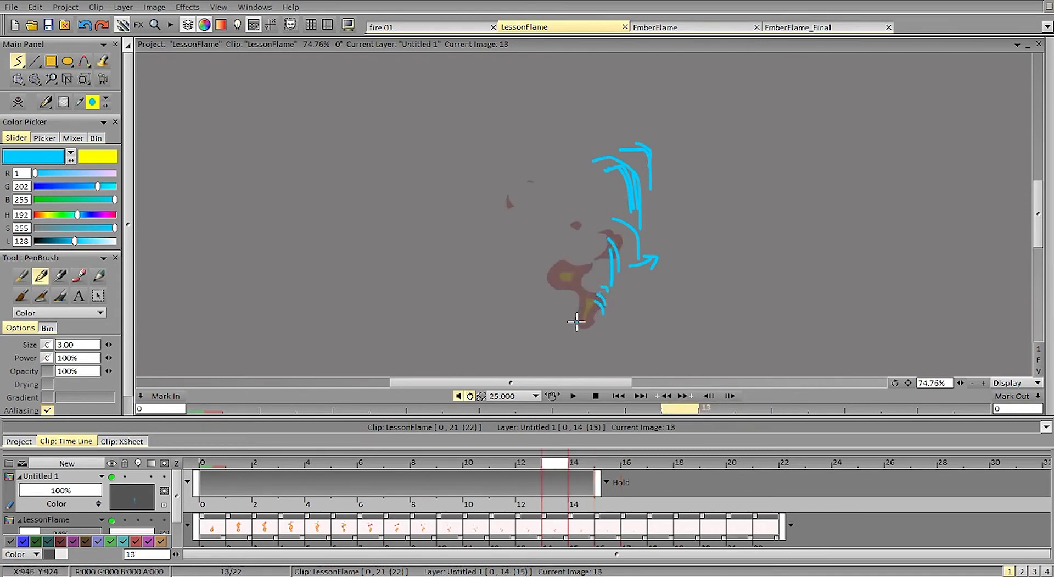
key("Right")
key("Right")
key("Right")
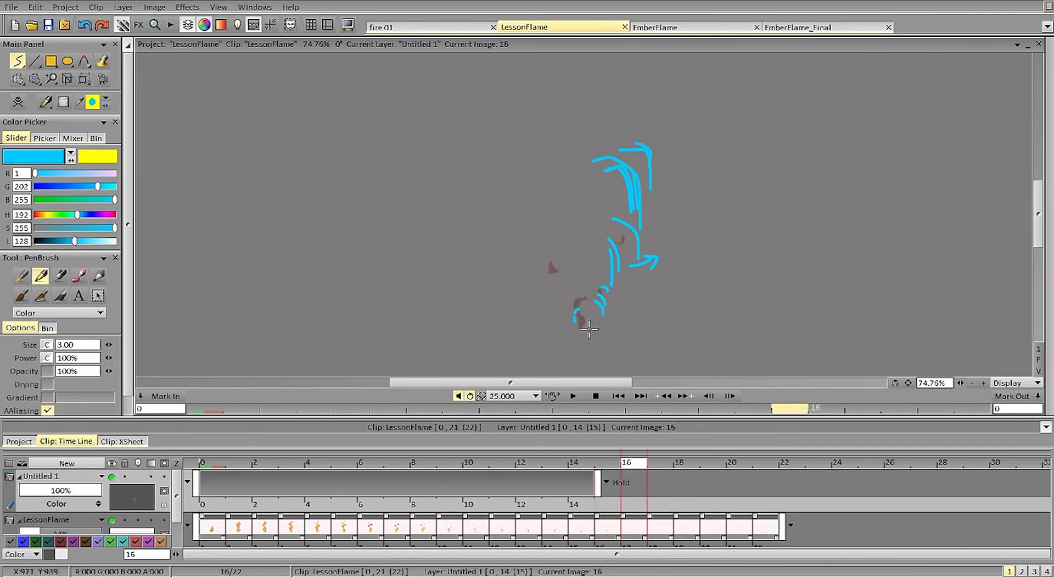
key("Left")
key("Right")
left_click_drag(576, 302, 582, 298)
key("Right")
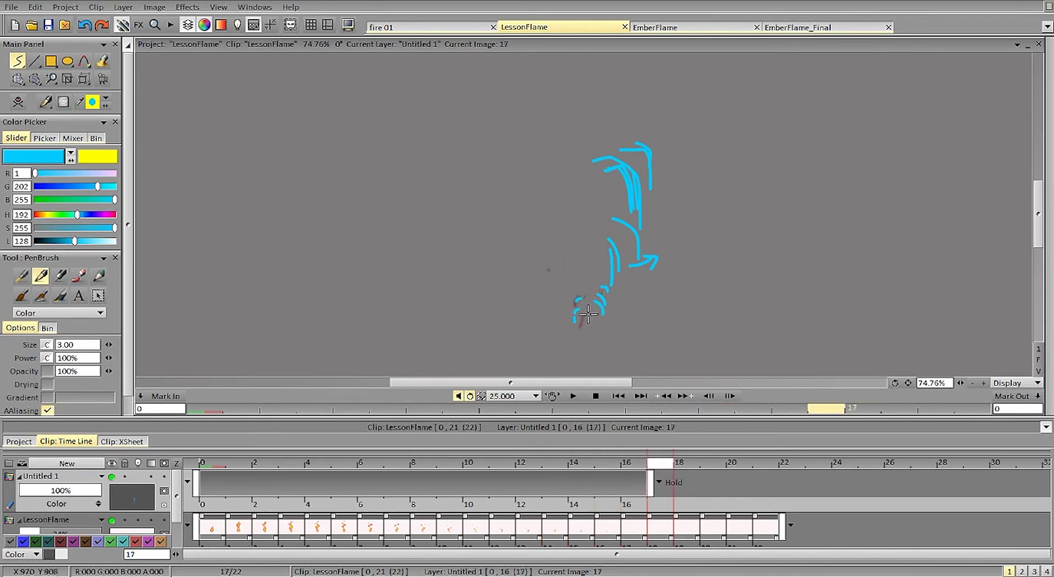
key("Right")
key("Right")
key("Right")
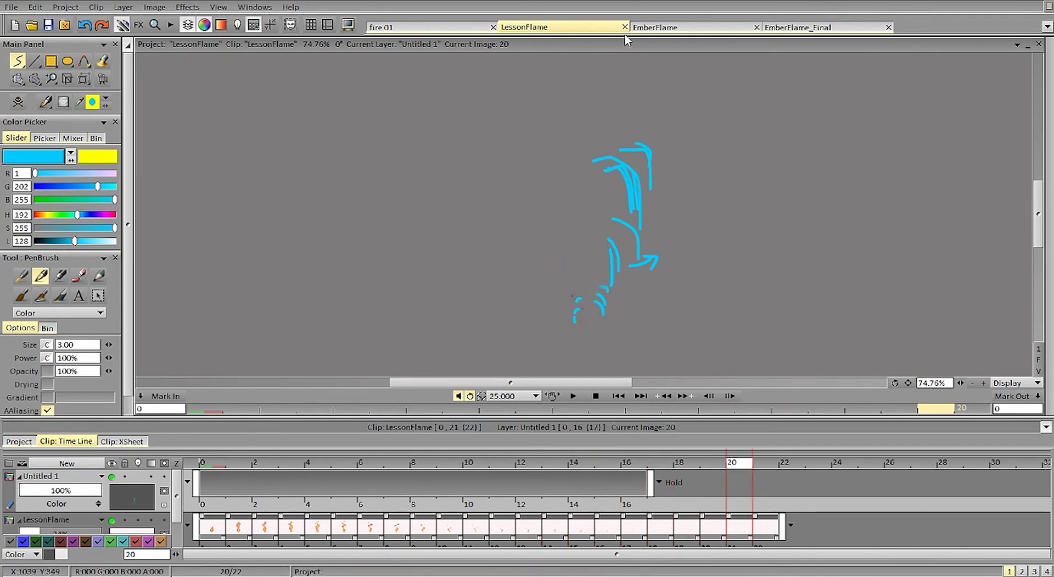
Step back from frame 20 to frame 7 to review the flame's right side against the traced strokes
key("Left")
key("Left")
key("Left")
key("Left")
key("Left")
key("Left")
key("Left")
key("Left")
key("Left")
key("Left")
key("Left")
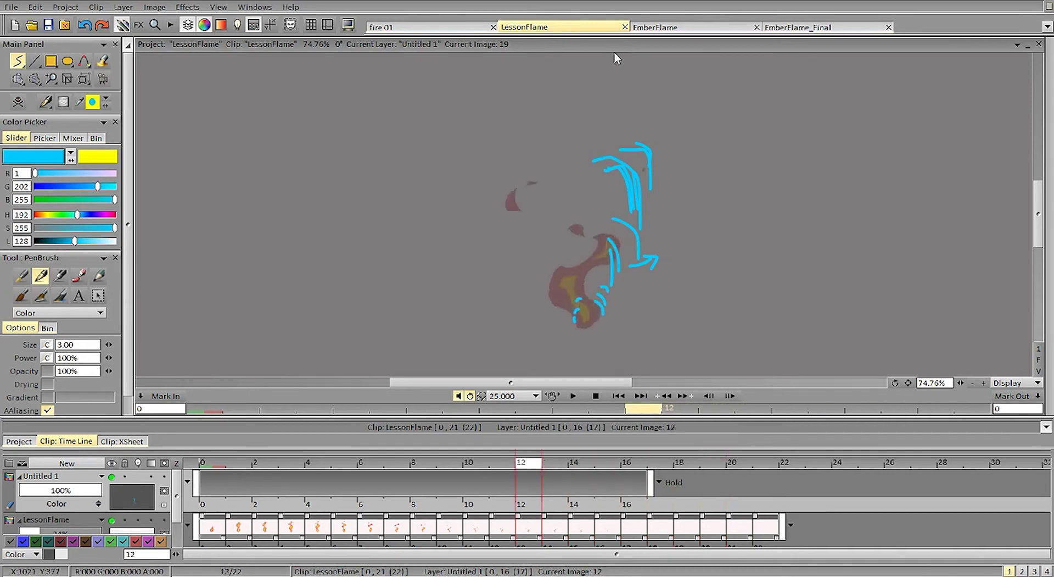
key("Left")
key("Left")
key("Left")
key("Right")
key("Right")
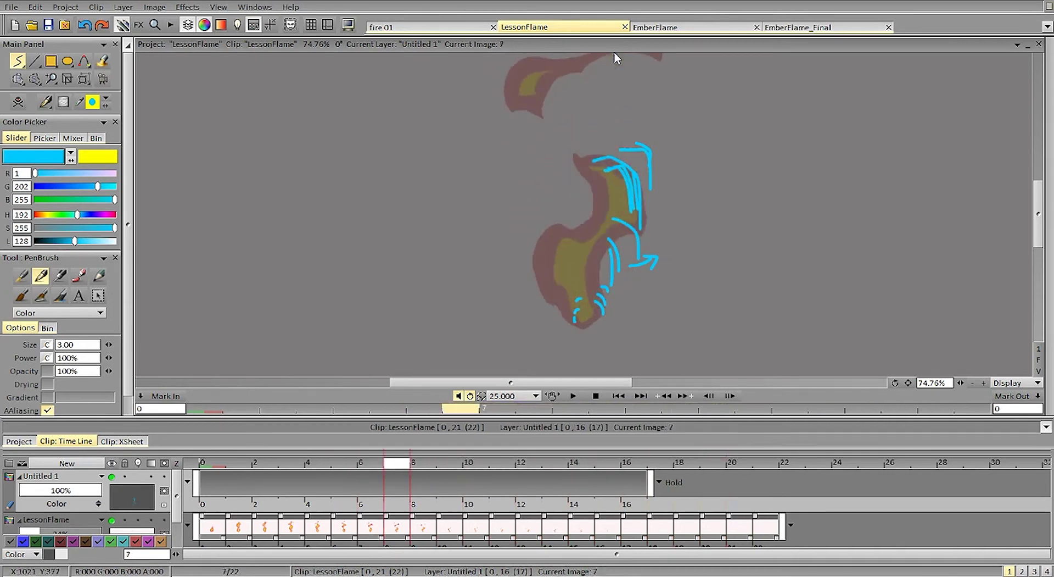
Compare the flame's shape across frames 6 to 8 and clear the blue strokes from the overlay layer
key("Right")
key("Left")
key("Left")
key("Right")
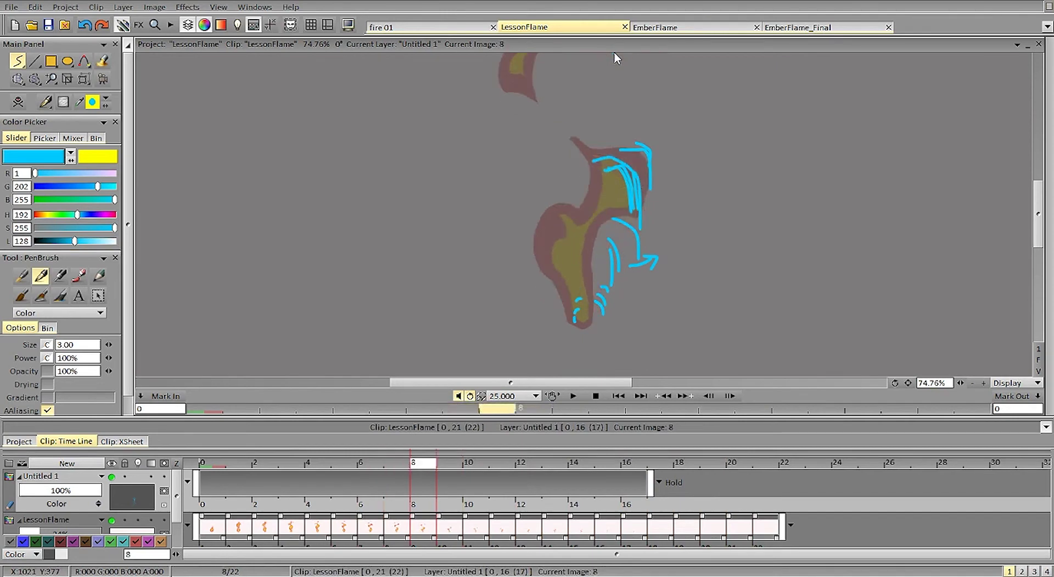
key("Left")
key("Right")
key("Left")
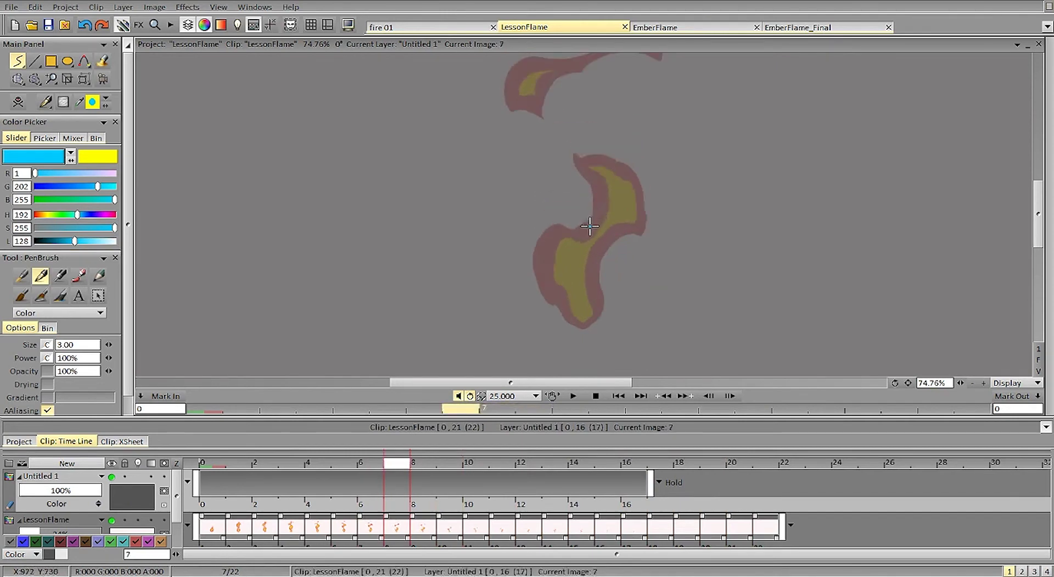
key("Left")
key("Right")
Trace the curve inside the flame's lower-left bulge from frame 7 to frame 8, flipping between both frames to compare
mouse_move(557, 274)
left_mouse_down()
mouse_move(588, 249)
mouse_move(572, 238)
mouse_move(589, 248)
left_mouse_up()
key("Right")
key("Left")
key("Right")
key("Left")
key("Right")
key("Left")
key("Right")
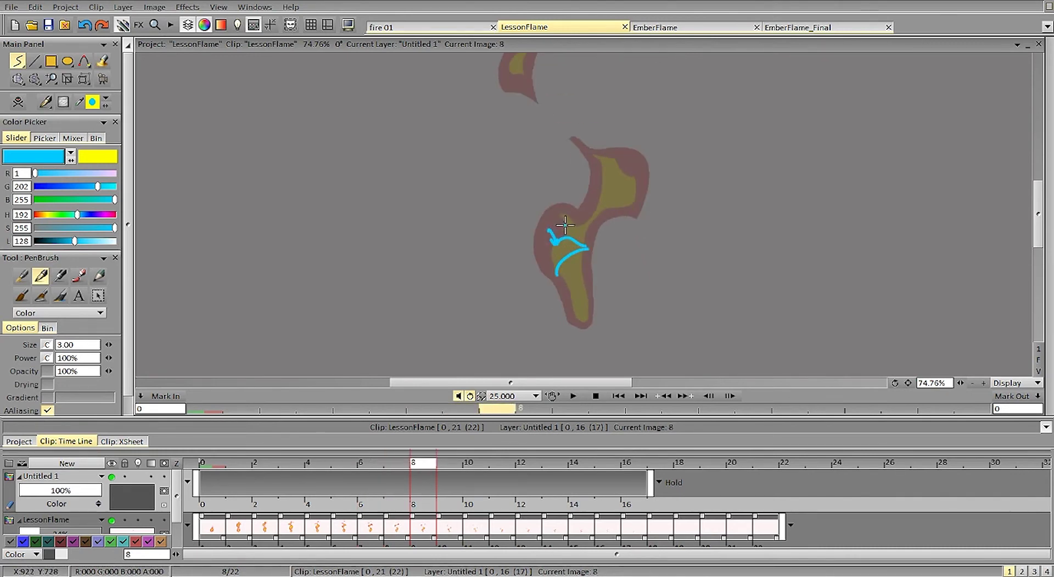
Add short strokes inside the lower-left bulge on frames 8 and 9, checking them against the frames up to 12
left_click_drag(563, 225, 575, 222)
key("Right")
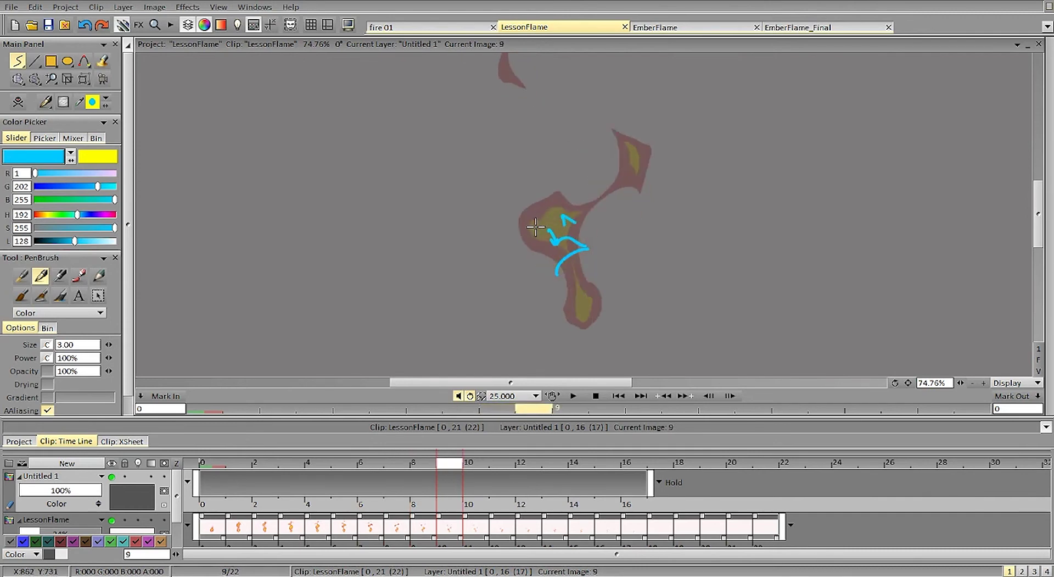
mouse_move(535, 226)
left_mouse_down()
mouse_move(553, 207)
mouse_move(568, 214)
left_mouse_up()
key("Right")
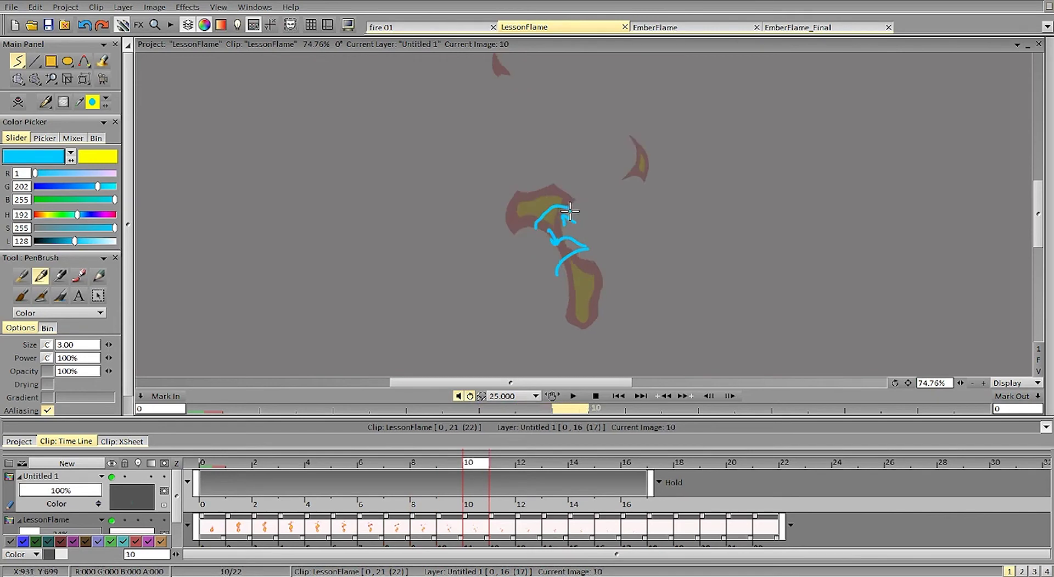
key("Right")
key("Right")
key("Left")
key("Left")
key("Left")
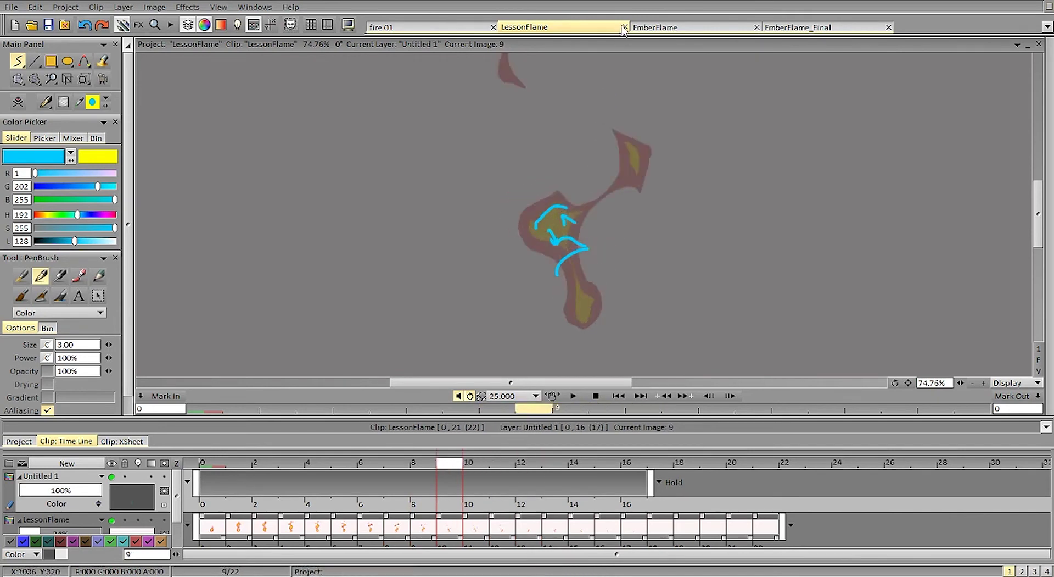
Close the LessonFlame project and switch to the EmberFlame concept sheet
left_click(625, 27)
left_click(478, 309)
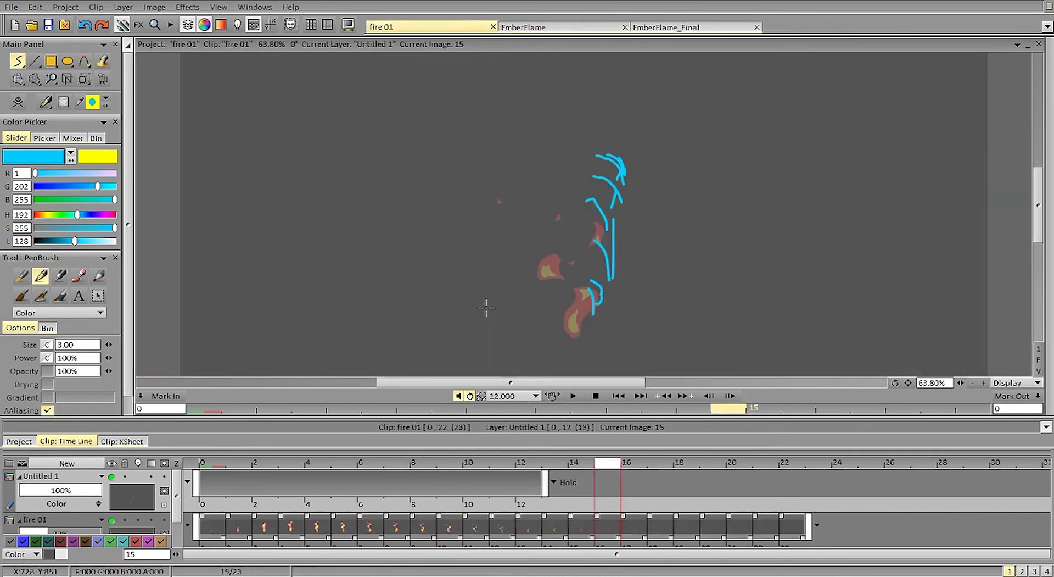
left_click(574, 27)
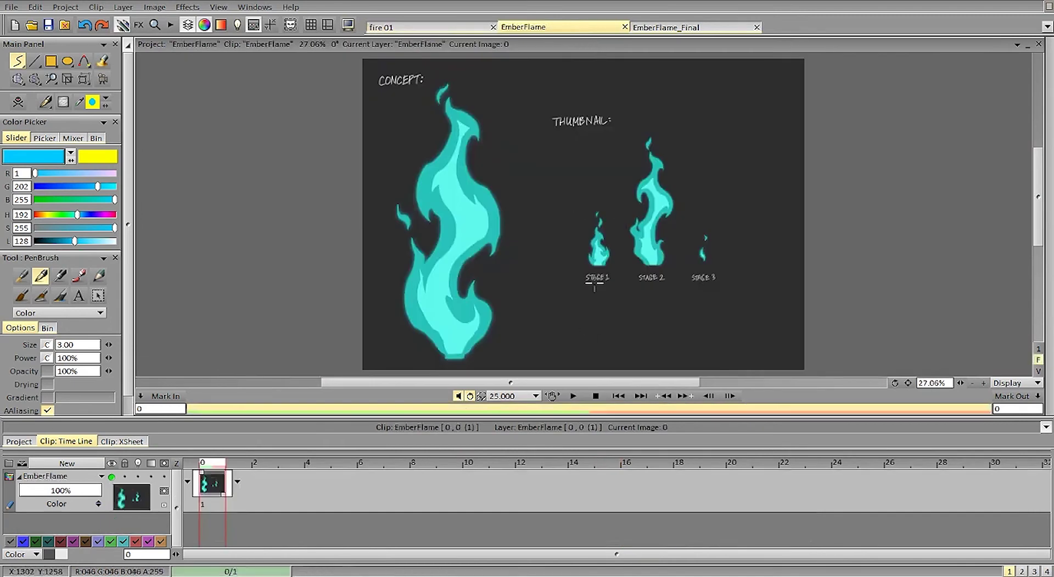
Set the background colour to black and lower the EmberFlame layer's opacity to 20%
left_click_drag(961, 383, 991, 379)
scroll(1016, 209, "up", 2)
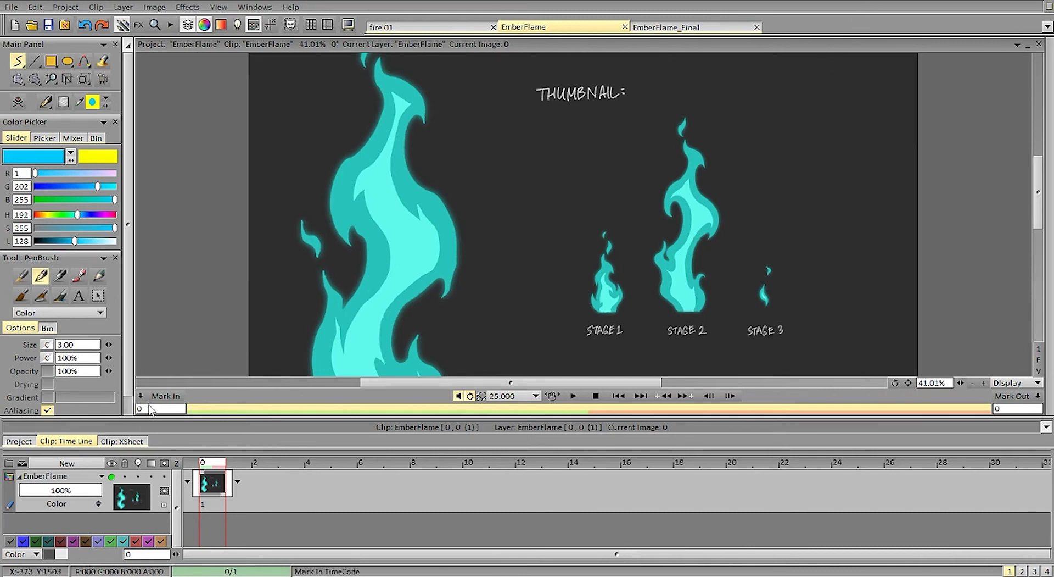
left_click_drag(87, 489, 156, 490)
left_click(40, 159)
left_click(493, 191)
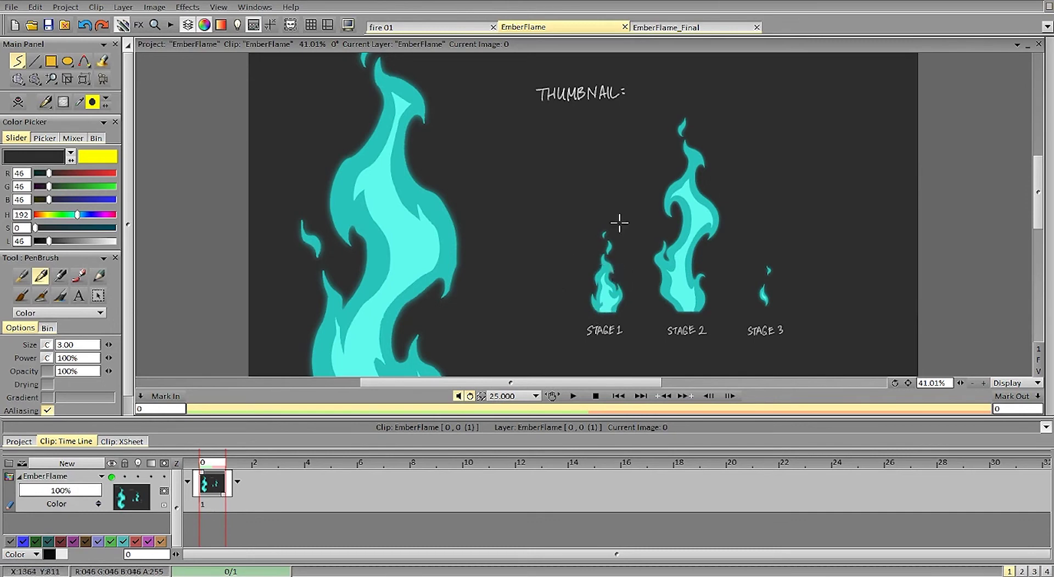
left_click_drag(61, 490, 39, 493)
key("x")
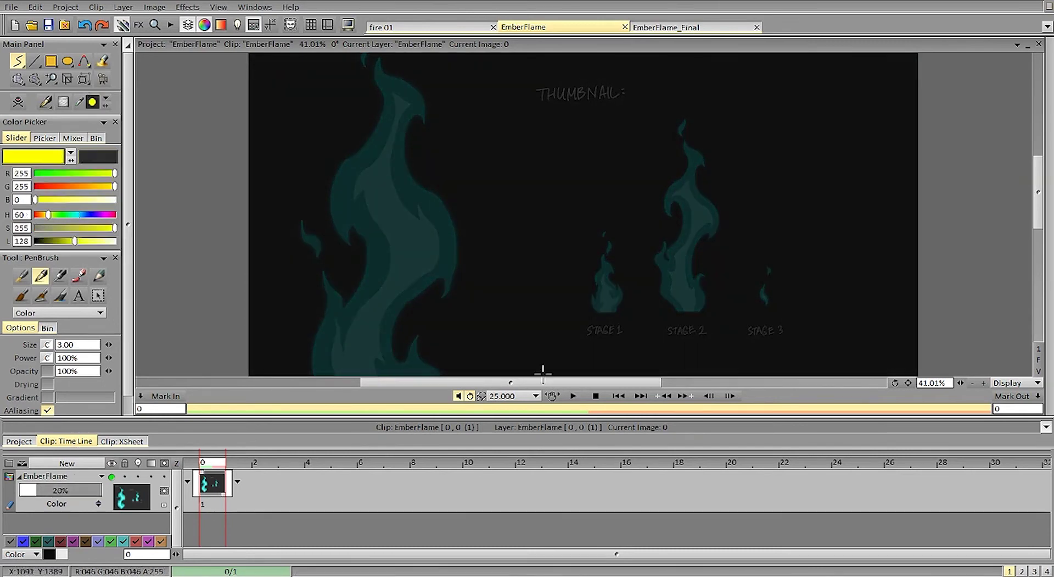
Create a new layer above the EmberFlame layer and set the pen colour to orange (R 255, G 177, B 21)
left_click_drag(961, 382, 988, 383)
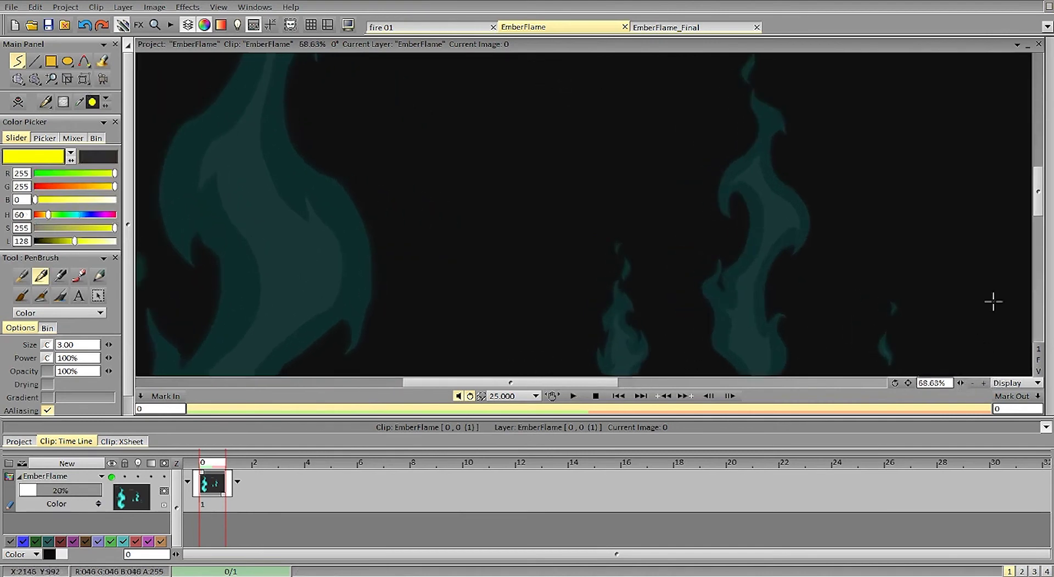
left_click_drag(1037, 199, 1038, 214)
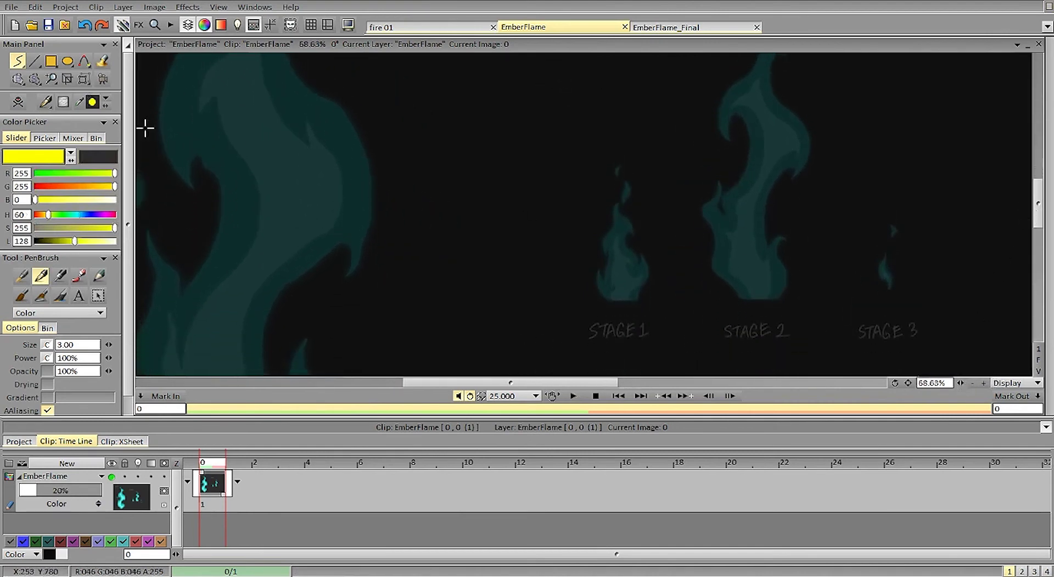
left_click_drag(48, 214, 77, 216)
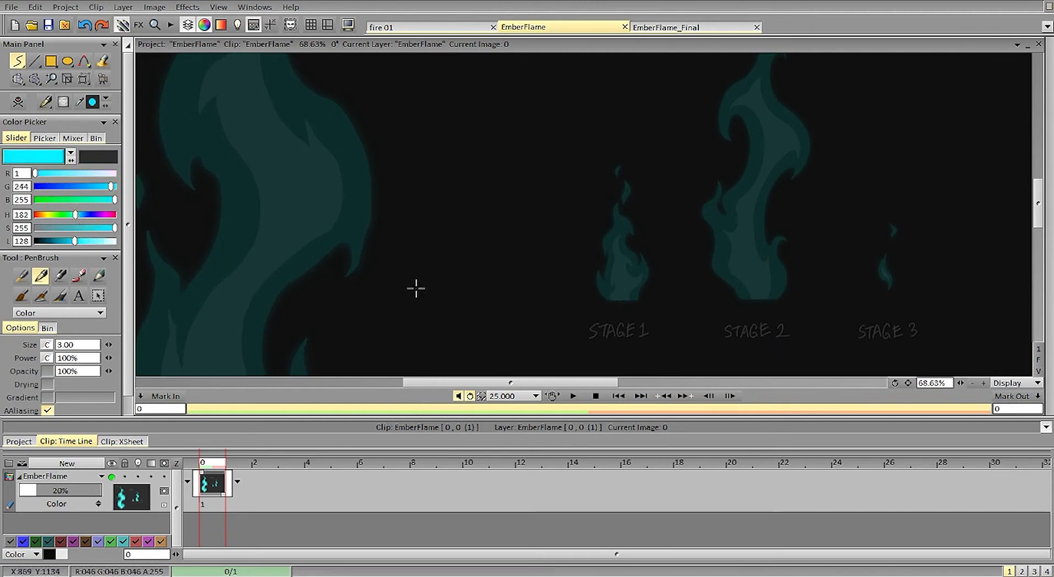
left_click_drag(961, 383, 914, 381)
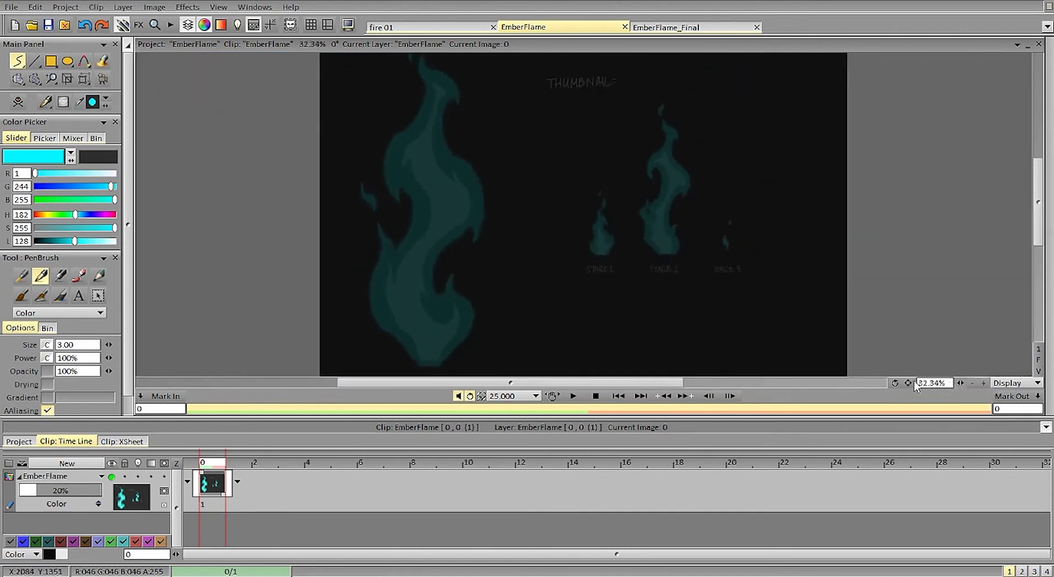
left_click(916, 384)
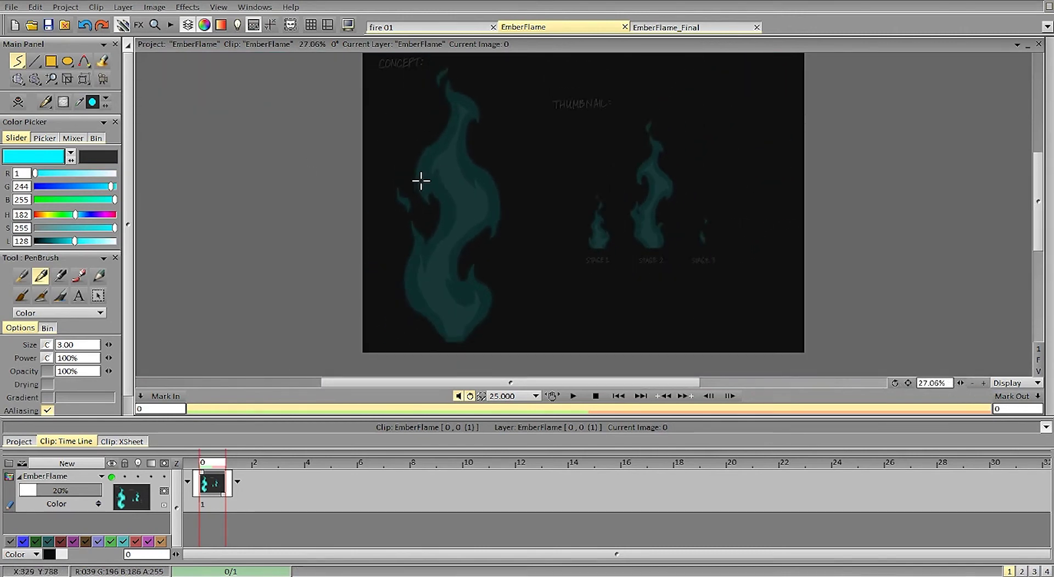
key("ctrl+shift+n")
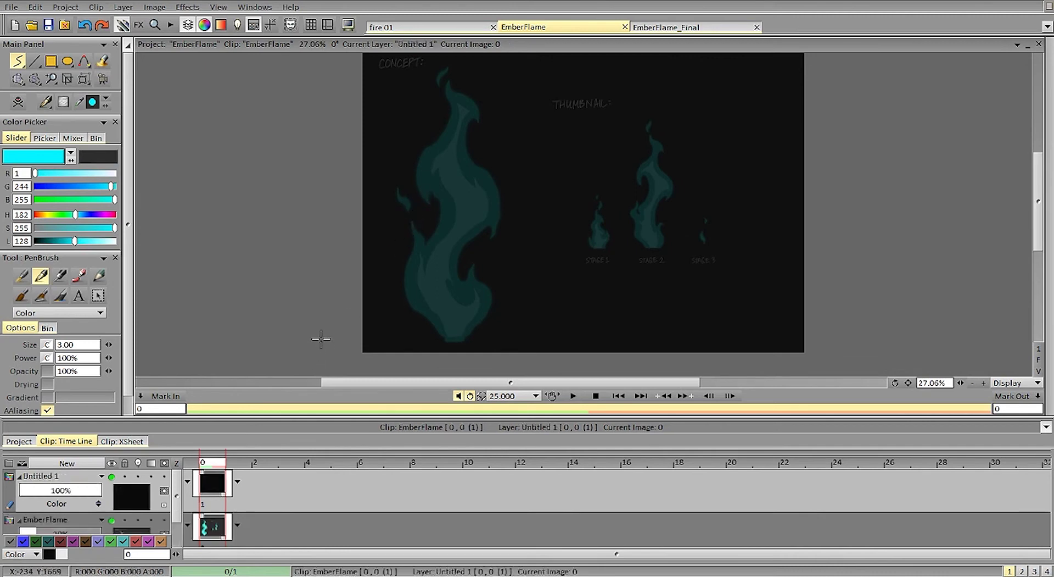
mouse_move(75, 214)
left_mouse_down()
mouse_move(46, 217)
mouse_move(78, 240)
left_mouse_up()
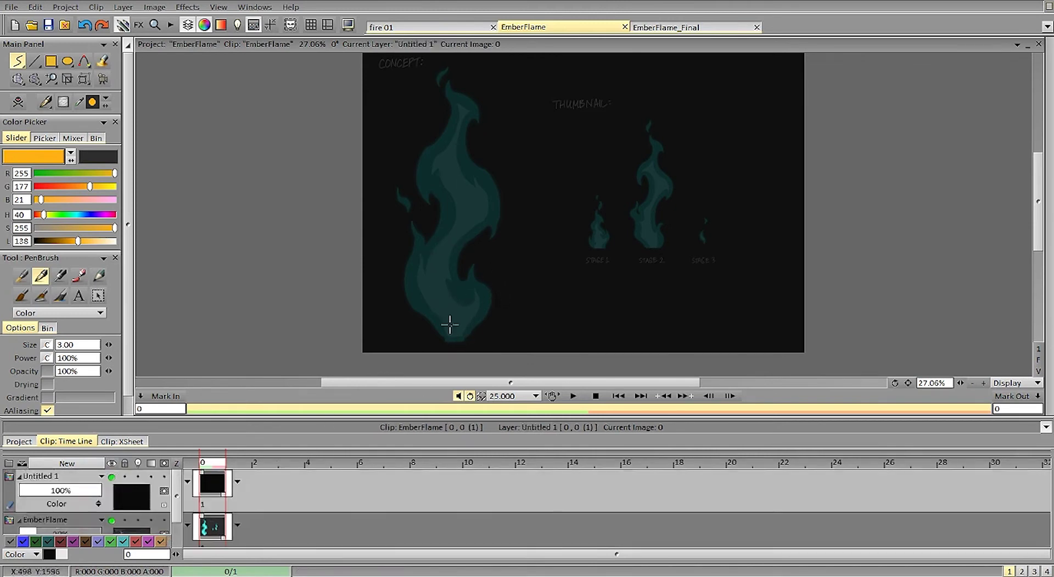
Circle the four rounded bulges of the concept flame on the new layer and clear the circles
mouse_move(478, 299)
left_mouse_down()
mouse_move(470, 291)
mouse_move(472, 300)
left_mouse_up()
mouse_move(410, 262)
left_mouse_down()
mouse_move(407, 284)
mouse_move(423, 286)
left_mouse_up()
left_click_drag(462, 235, 443, 188)
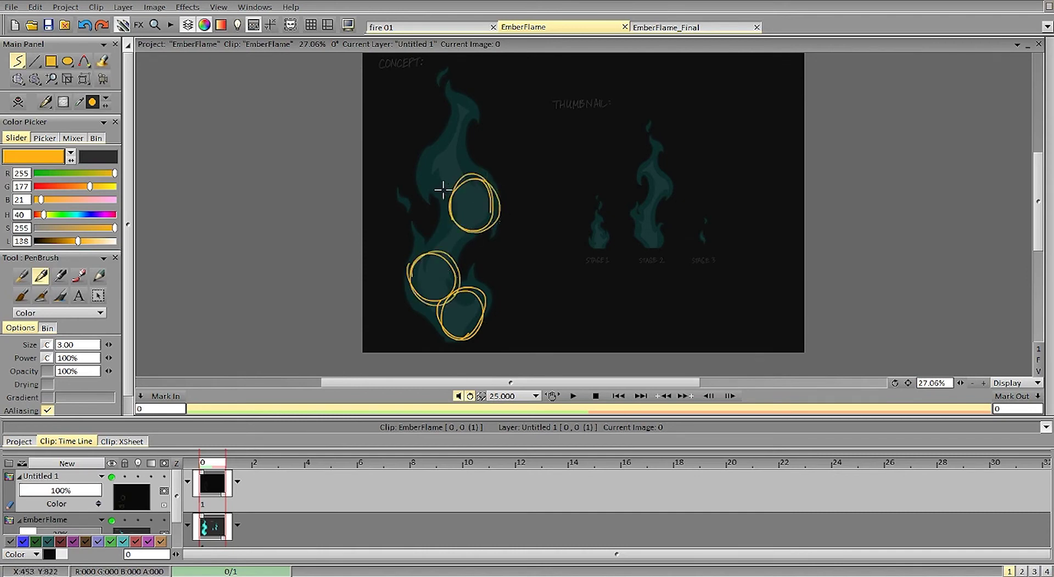
mouse_move(423, 145)
left_mouse_down()
mouse_move(423, 156)
mouse_move(468, 165)
left_mouse_up()
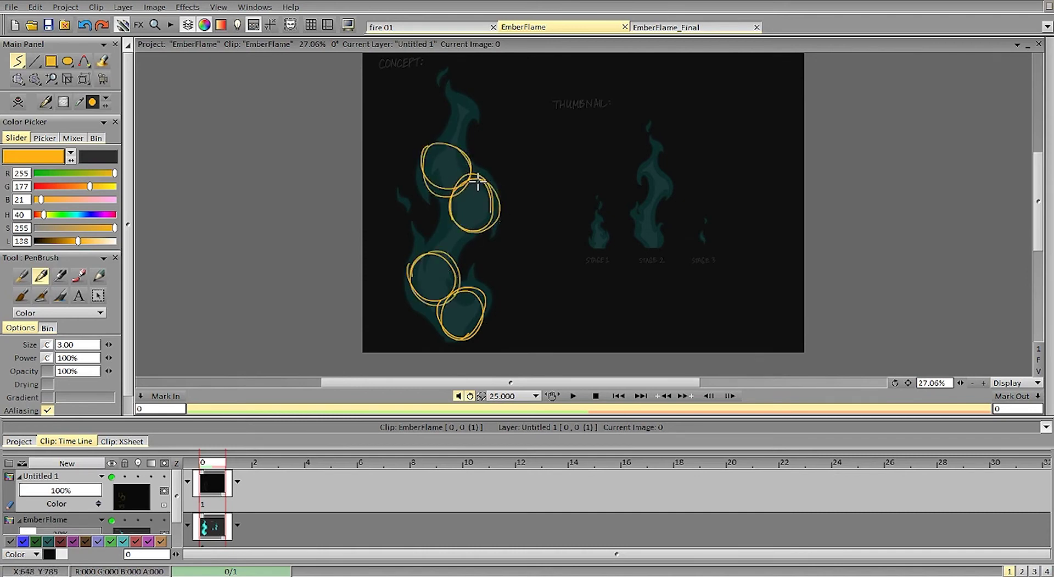
key("BackSpace")
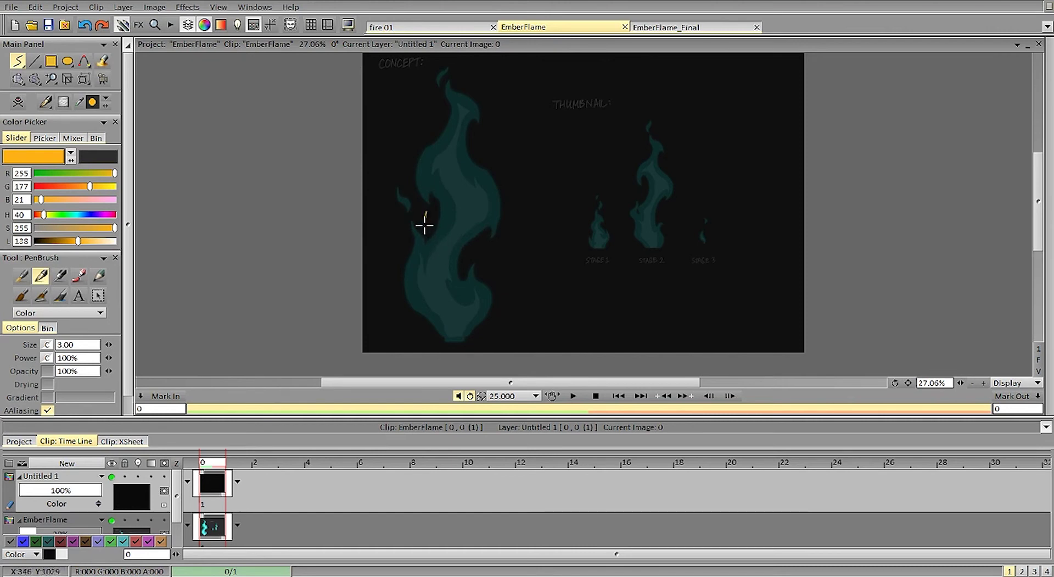
Sketch ovals in the concept flame's upper and lower side hollows, with slanted lines bounding each pair
left_click_drag(425, 224, 434, 201)
mouse_move(471, 264)
left_mouse_down()
mouse_move(432, 261)
mouse_move(479, 277)
left_mouse_up()
left_click_drag(423, 191, 498, 218)
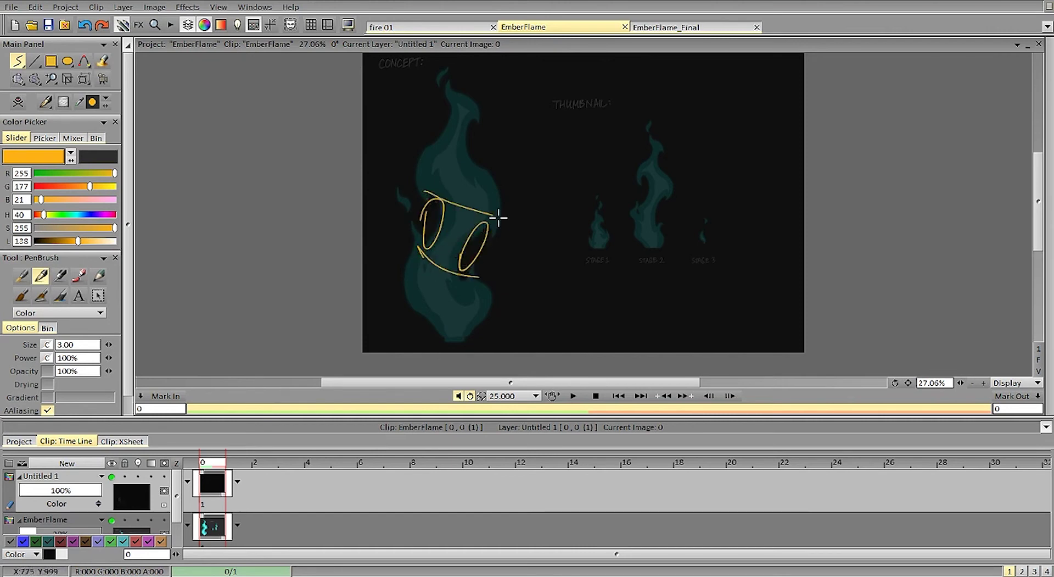
left_click_drag(445, 100, 472, 119)
left_click_drag(406, 141, 504, 177)
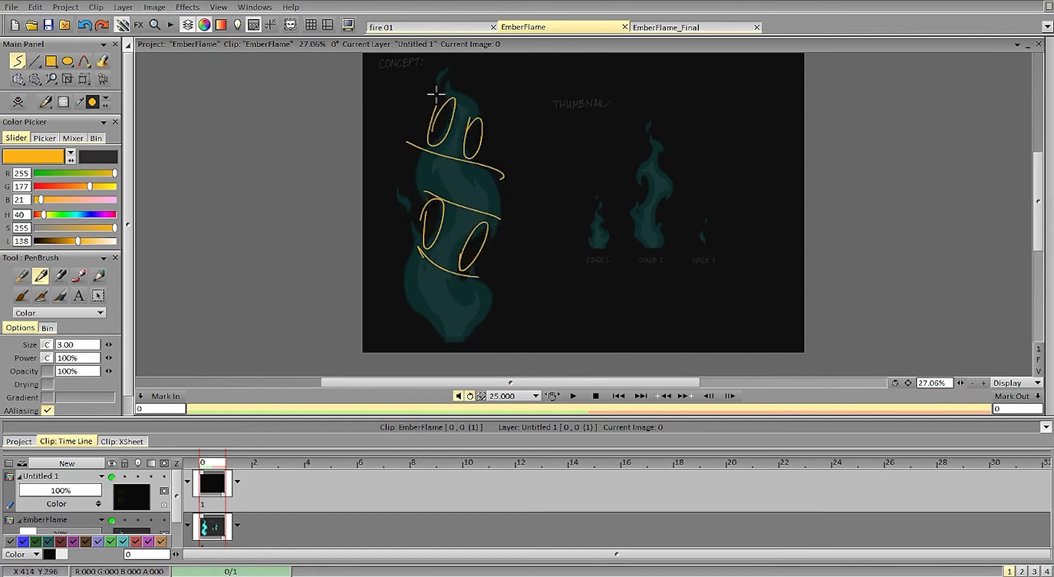
Add more slanted lines across the flame above and below the paired hollows and clear the whole sketch
left_click_drag(437, 94, 503, 129)
left_click_drag(407, 177, 483, 211)
left_click_drag(401, 142, 502, 178)
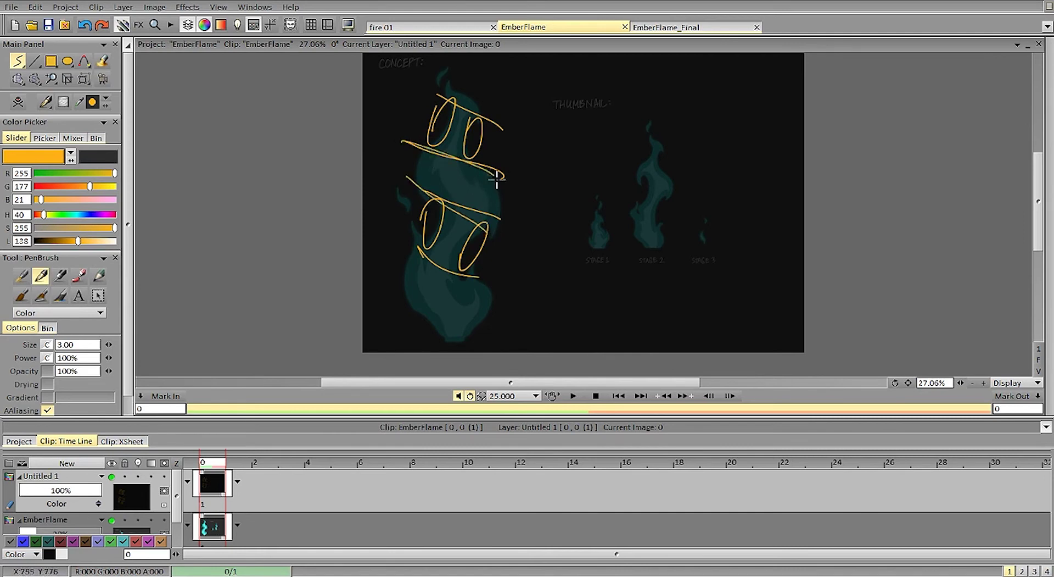
left_click_drag(428, 89, 502, 131)
left_click_drag(404, 134, 488, 169)
left_click_drag(442, 101, 476, 126)
mouse_move(405, 184)
left_mouse_down()
mouse_move(483, 227)
mouse_move(442, 246)
mouse_move(457, 267)
mouse_move(466, 263)
left_mouse_up()
key("BackSpace")
key("BackSpace")
key("BackSpace")
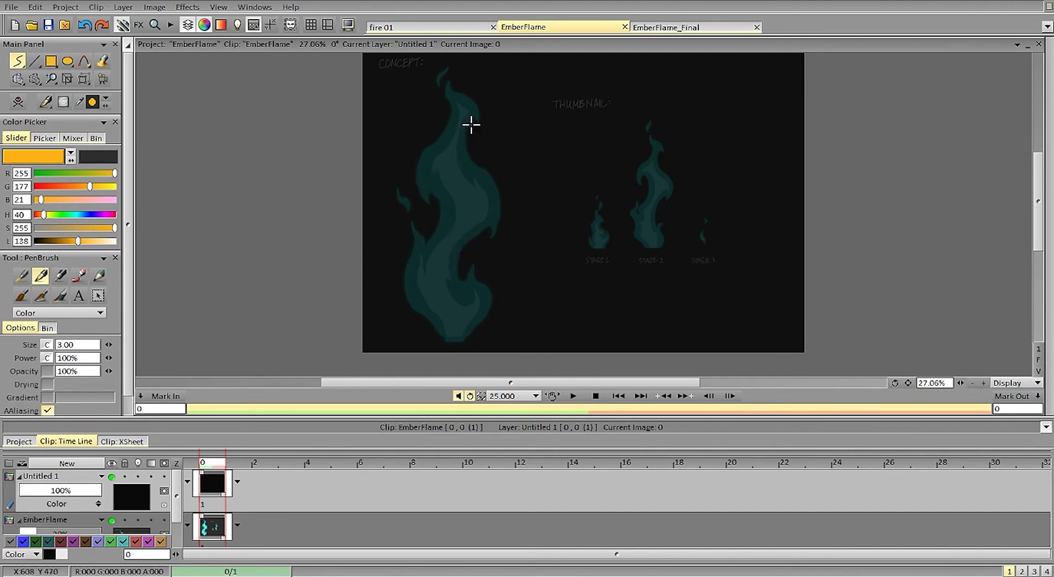
Mark the flame's side hollows and draw a slanted axis from base to tip, clearing the strokes each time
mouse_move(471, 124)
left_mouse_down()
mouse_move(474, 156)
mouse_move(472, 114)
mouse_move(469, 141)
mouse_move(446, 98)
mouse_move(438, 140)
left_mouse_up()
key("BackSpace")
key("BackSpace")
key("BackSpace")
left_click_drag(423, 240, 440, 199)
key("BackSpace")
mouse_move(476, 236)
left_mouse_down()
mouse_move(462, 255)
mouse_move(469, 273)
mouse_move(476, 227)
mouse_move(423, 207)
mouse_move(457, 257)
mouse_move(476, 272)
left_mouse_up()
key("BackSpace")
key("BackSpace")
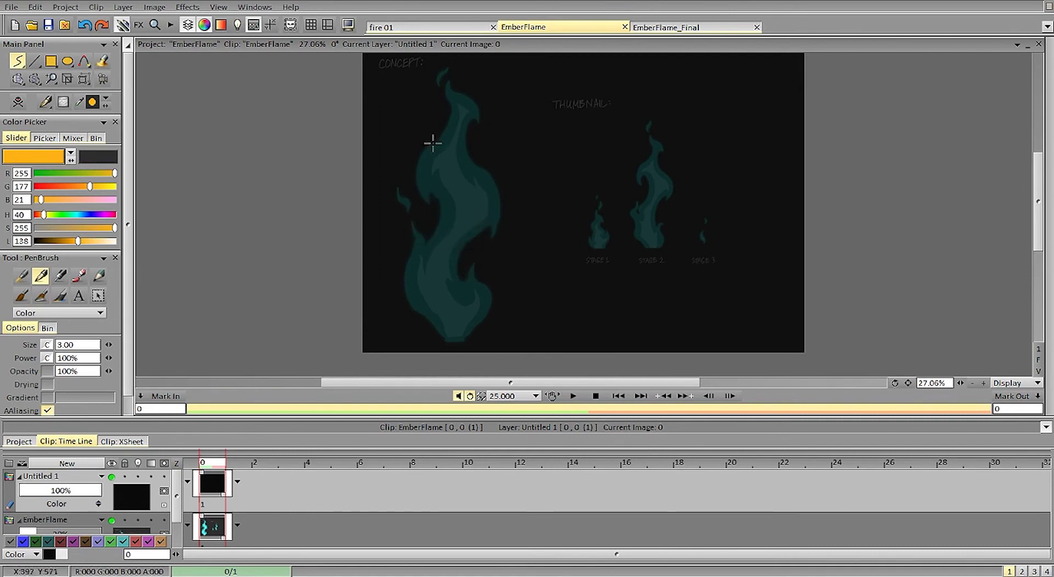
mouse_move(482, 77)
left_mouse_down()
mouse_move(438, 351)
mouse_move(421, 349)
mouse_move(475, 175)
left_mouse_up()
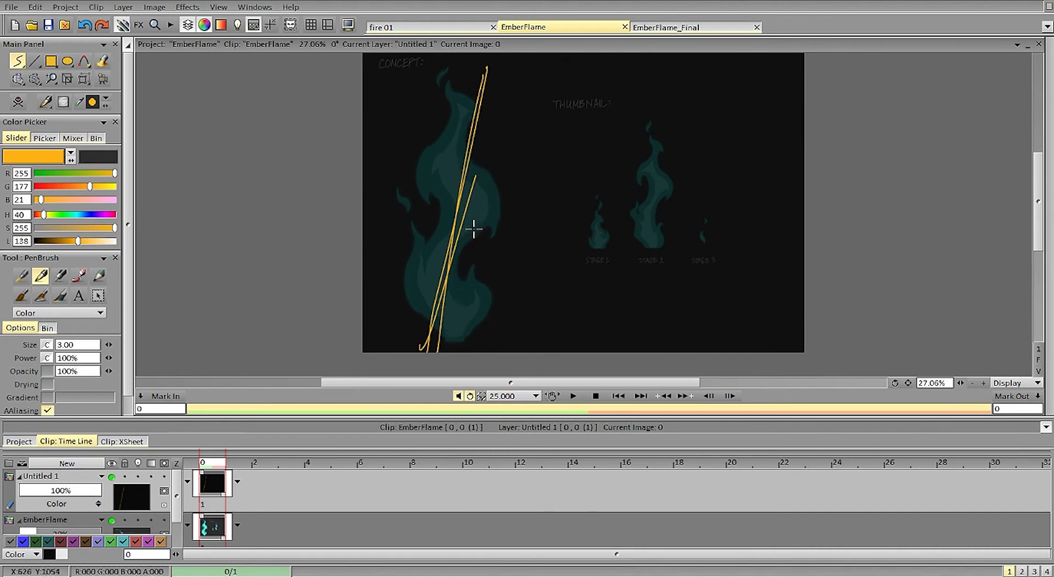
key("BackSpace")
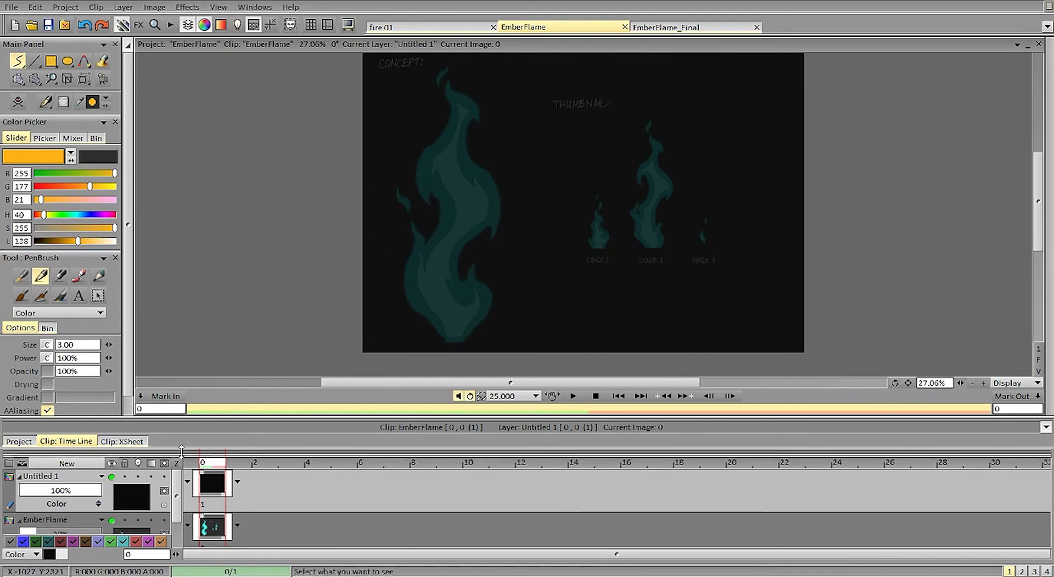
Lower the EmberFlame layer's opacity to 10%
scroll(132, 507, "down", 2)
left_click(28, 528)
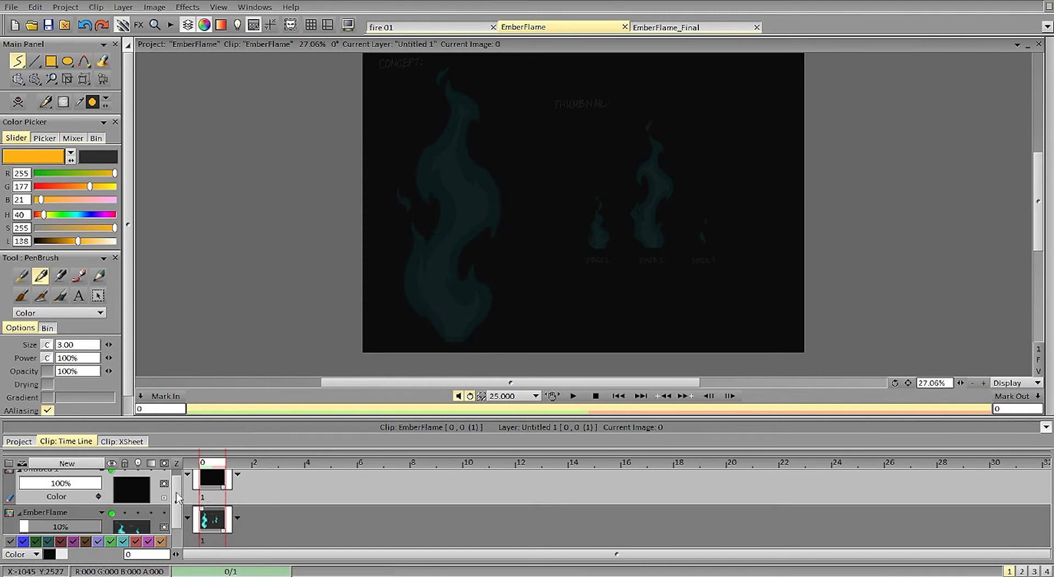
scroll(176, 497, "up", 1)
Sketch a flame outline with a pointed tip and a hooked right bulge over the concept flame and clear it
mouse_move(443, 341)
left_mouse_down()
mouse_move(406, 276)
mouse_move(442, 330)
mouse_move(408, 276)
mouse_move(435, 186)
mouse_move(435, 133)
mouse_move(463, 88)
mouse_move(482, 235)
left_mouse_up()
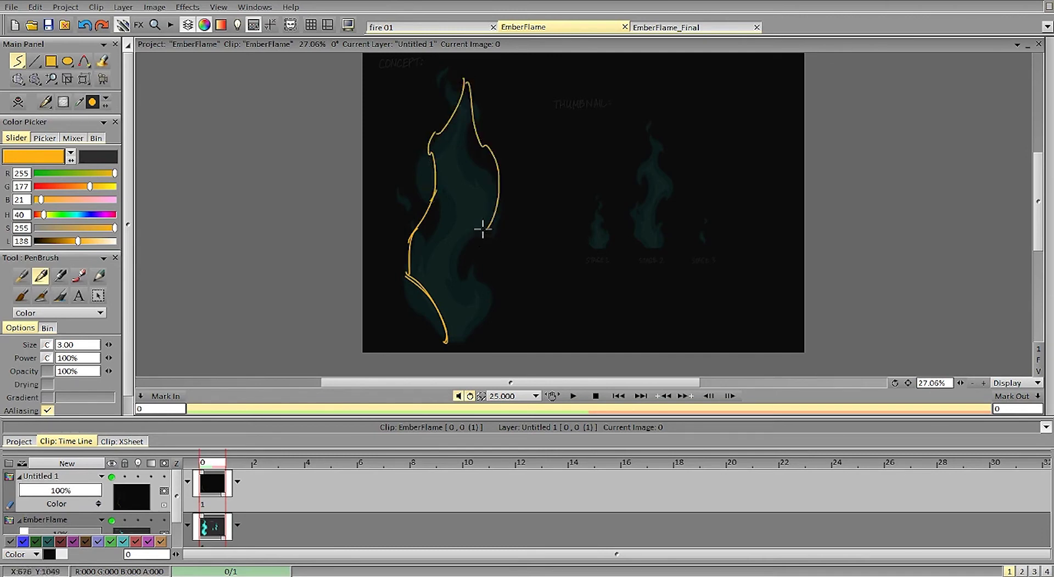
mouse_move(454, 344)
left_mouse_down()
mouse_move(465, 220)
mouse_move(465, 246)
mouse_move(485, 223)
left_mouse_up()
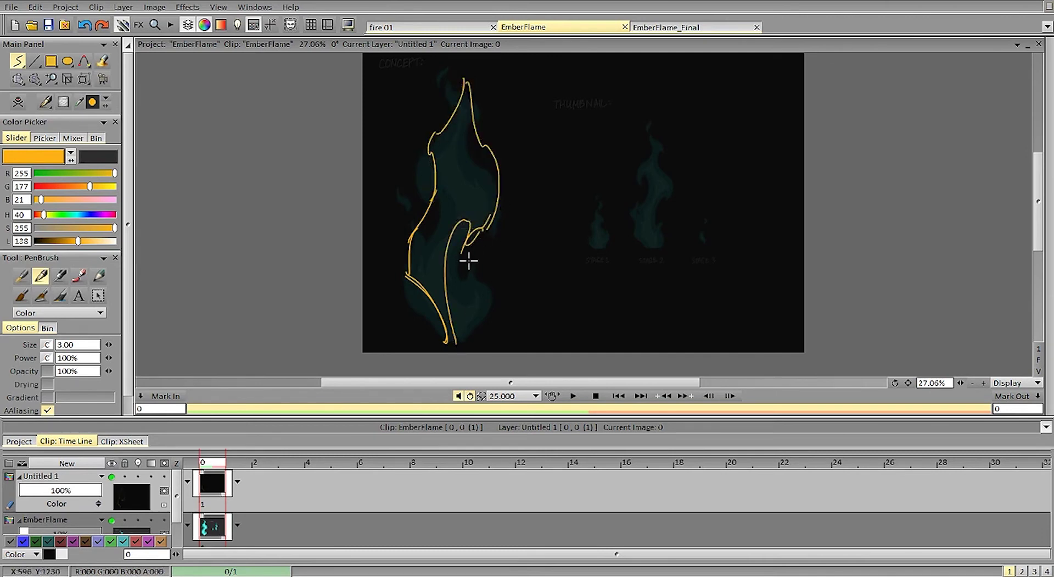
left_click_drag(460, 304, 455, 328)
key("BackSpace")
Sketch a flame's left edge curving up from the base into a wavy top line, undoing the trial ovals
mouse_move(449, 337)
left_mouse_down()
mouse_move(381, 219)
mouse_move(392, 207)
left_mouse_up()
left_click_drag(413, 263, 422, 294)
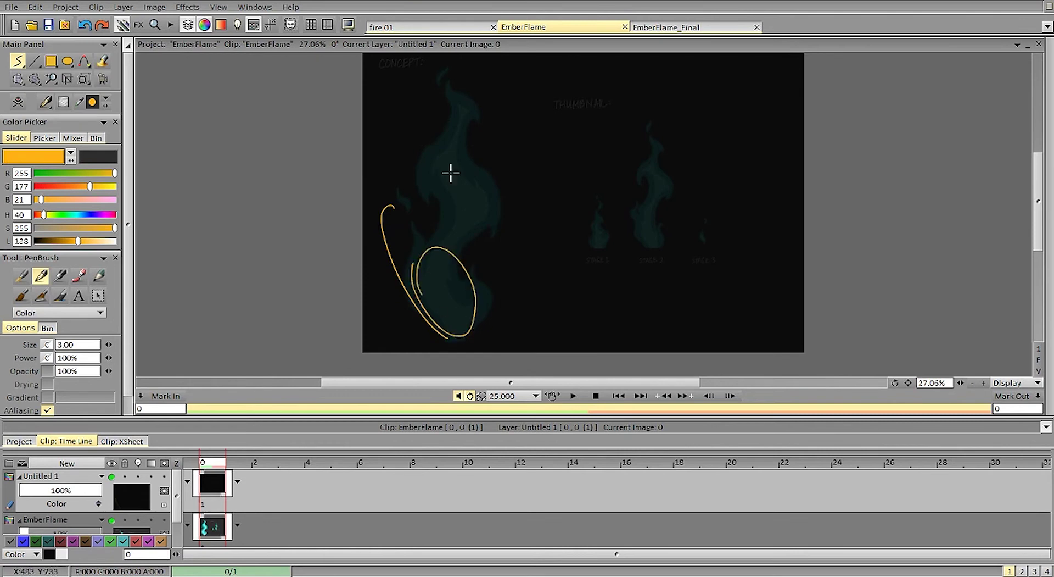
mouse_move(468, 233)
left_mouse_down()
mouse_move(436, 179)
mouse_move(447, 207)
mouse_move(438, 215)
left_mouse_up()
key("ctrl+z")
key("ctrl+z")
key("ctrl+z")
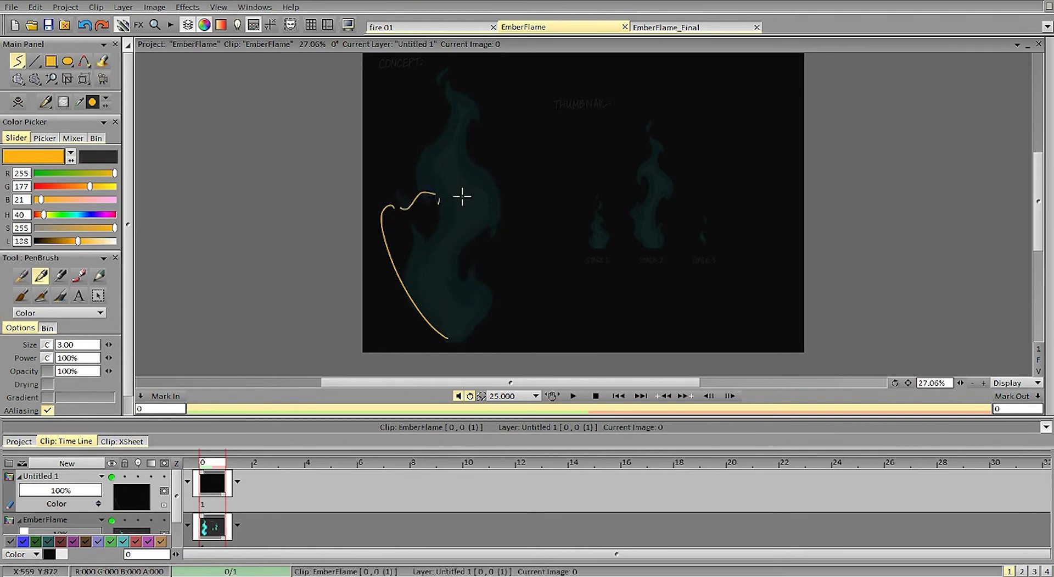
mouse_move(452, 178)
left_mouse_down()
mouse_move(460, 204)
mouse_move(474, 208)
mouse_move(461, 178)
left_mouse_up()
key("ctrl+z")
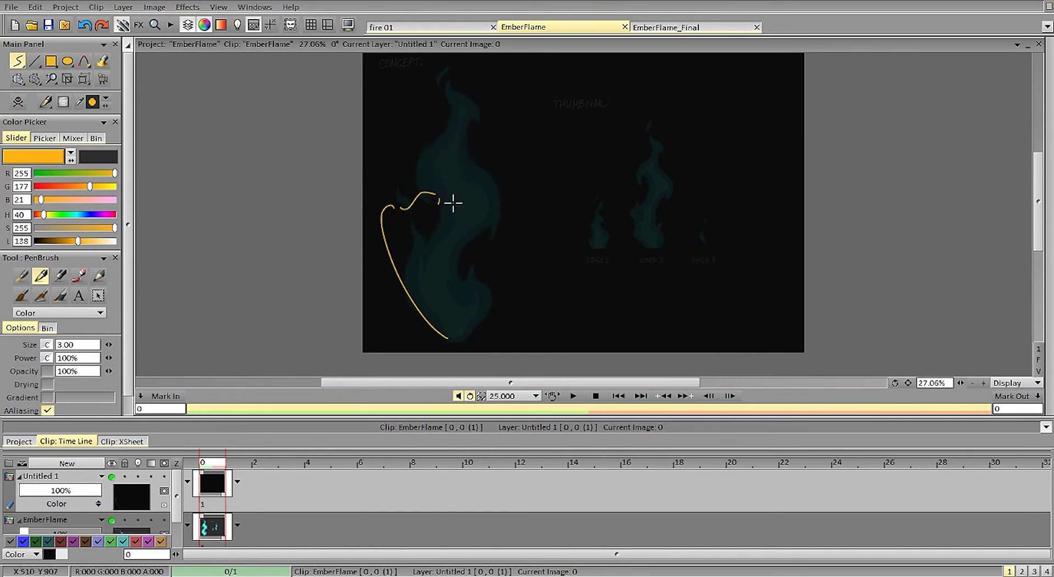
Sketch the flame outline's right edge, hooked right bulge and pointed upper section, undoing the misplaced trial strokes
key("ctrl+z")
mouse_move(446, 336)
left_mouse_down()
mouse_move(460, 295)
mouse_move(461, 305)
mouse_move(458, 210)
mouse_move(489, 170)
left_mouse_up()
key("ctrl+z")
mouse_move(458, 221)
left_mouse_down()
mouse_move(487, 183)
mouse_move(488, 155)
left_mouse_up()
key("ctrl+z")
left_click_drag(453, 215, 465, 321)
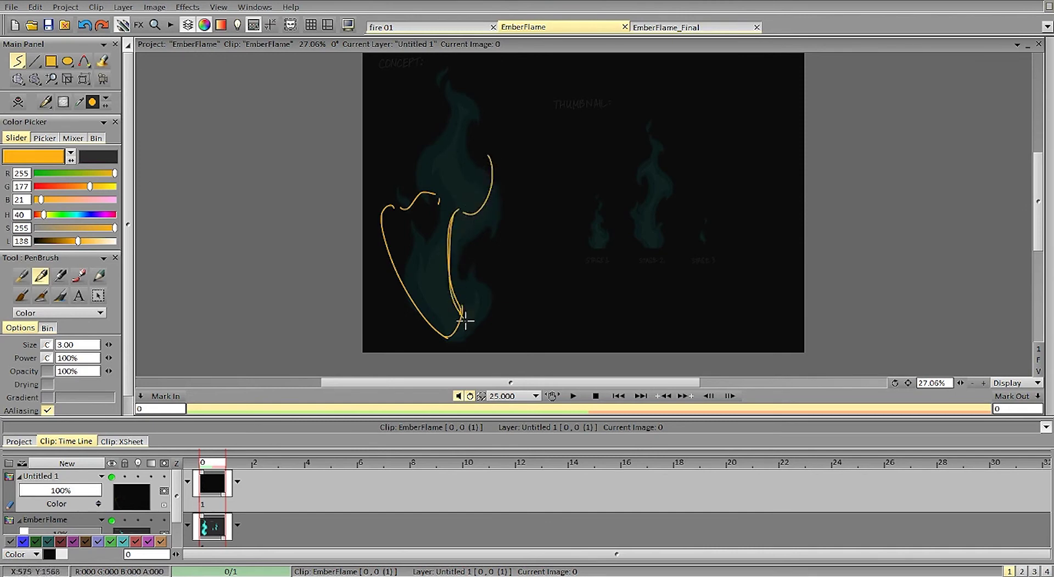
left_click_drag(418, 244, 423, 290)
key("ctrl+z")
mouse_move(438, 191)
left_mouse_down()
mouse_move(468, 165)
mouse_move(449, 154)
mouse_move(442, 163)
mouse_move(428, 132)
mouse_move(446, 117)
mouse_move(451, 86)
mouse_move(488, 173)
left_mouse_up()
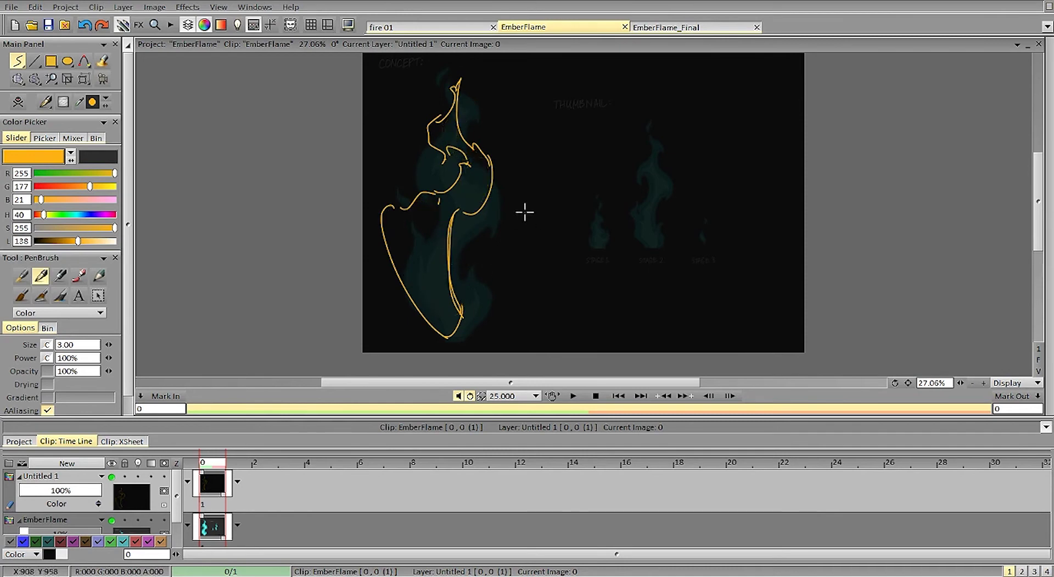
Divide the flame's height into three sections with horizontal lines and stacked ovals drawn beside the outline, and retrace the tip
left_click_drag(459, 205, 580, 203)
left_click_drag(471, 325, 566, 314)
left_click_drag(506, 152, 526, 165)
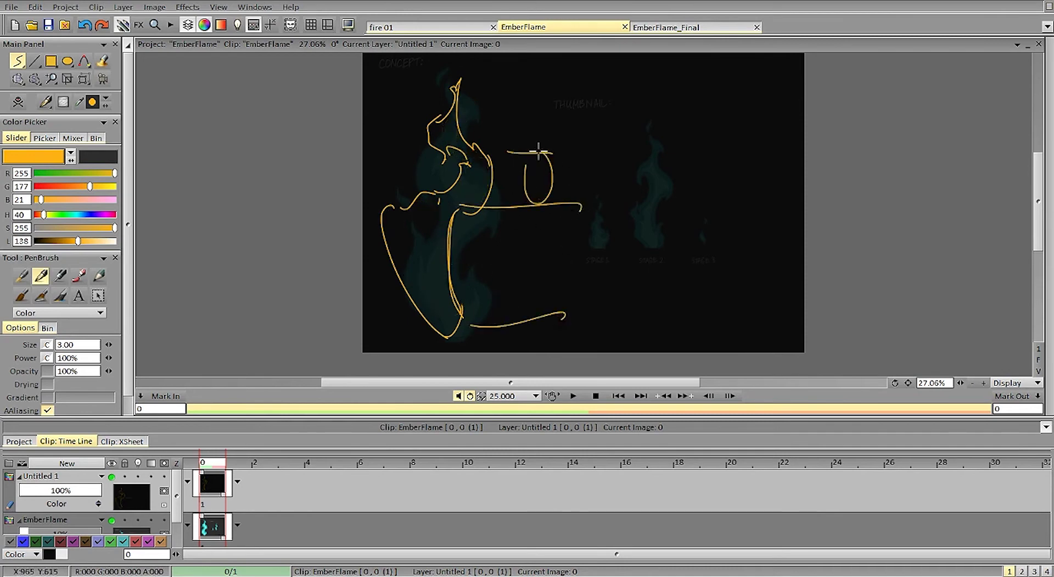
mouse_move(518, 216)
left_mouse_down()
mouse_move(511, 258)
mouse_move(522, 239)
left_mouse_up()
mouse_move(537, 146)
left_mouse_down()
mouse_move(540, 122)
mouse_move(535, 136)
left_mouse_up()
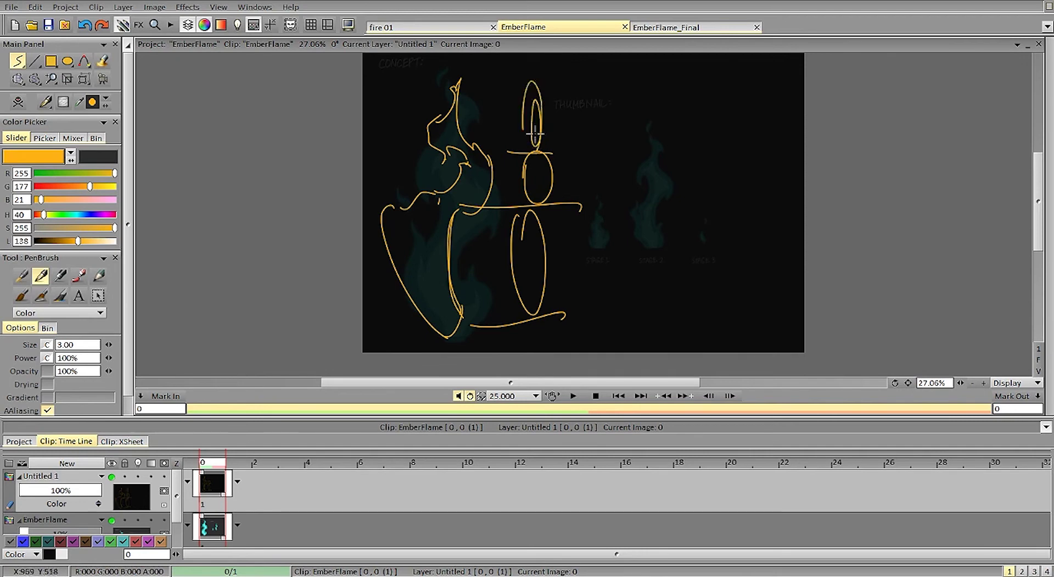
key("ctrl+z")
mouse_move(531, 80)
left_mouse_down()
mouse_move(528, 130)
mouse_move(556, 86)
left_mouse_up()
mouse_move(519, 210)
left_mouse_down()
mouse_move(543, 219)
mouse_move(526, 201)
mouse_move(526, 250)
mouse_move(537, 196)
mouse_move(533, 208)
mouse_move(510, 203)
mouse_move(556, 209)
left_mouse_up()
left_click_drag(510, 148, 557, 157)
left_click_drag(522, 204, 561, 209)
mouse_move(528, 85)
left_mouse_down()
mouse_move(541, 132)
mouse_move(486, 151)
mouse_move(552, 159)
mouse_move(560, 149)
left_mouse_up()
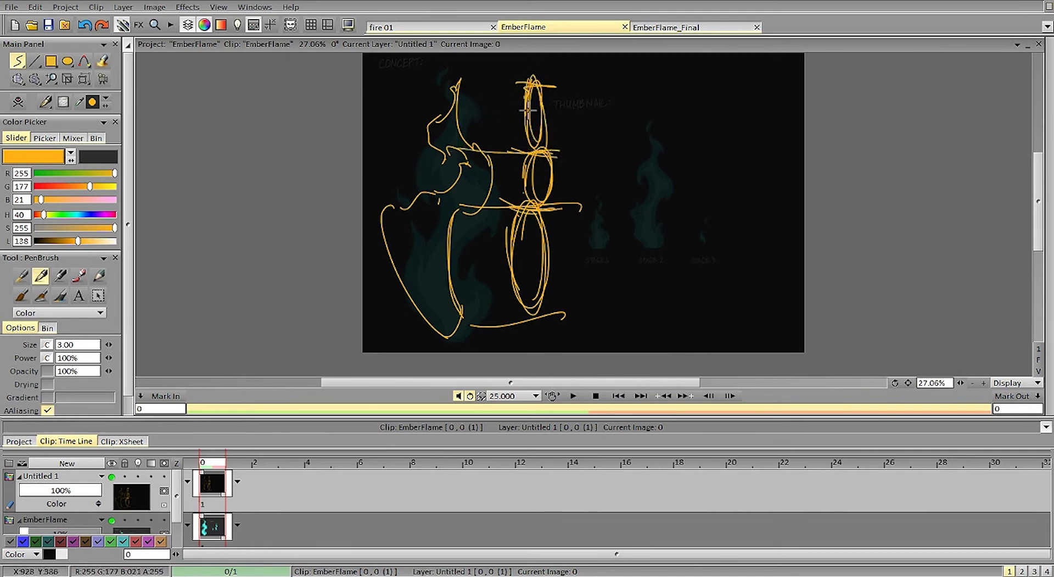
mouse_move(460, 98)
left_mouse_down()
mouse_move(461, 82)
mouse_move(455, 98)
left_mouse_up()
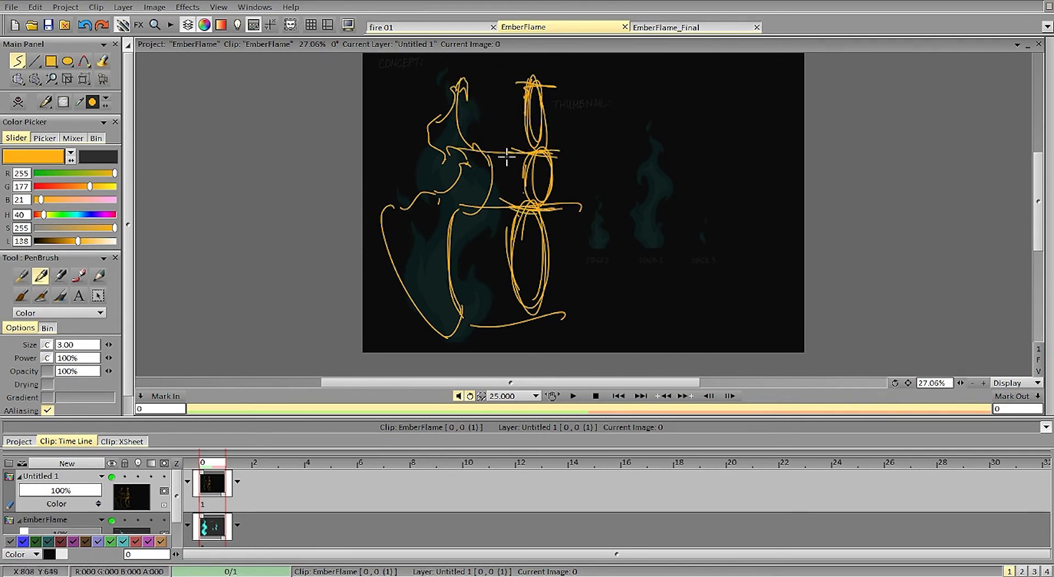
Undo the section lines and ovals beside the flame and clear the remaining outline
key("ctrl+z")
key("ctrl+z")
key("ctrl+z")
key("ctrl+z")
key("ctrl+z")
key("ctrl+z")
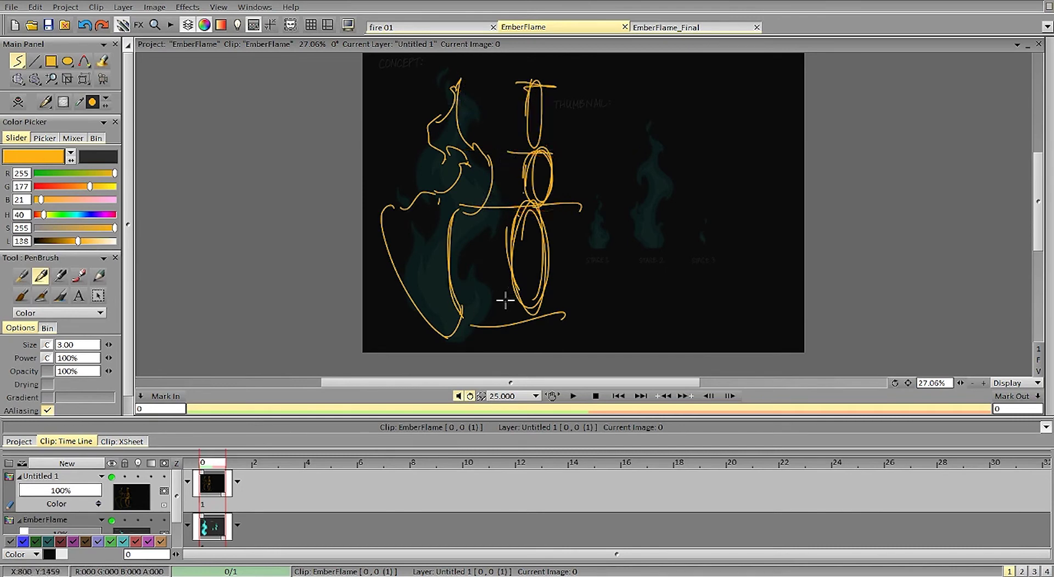
key("ctrl+z")
key("ctrl+z")
key("ctrl+z")
key("ctrl+z")
key("ctrl+z")
key("ctrl+z")
key("ctrl+z")
key("ctrl+z")
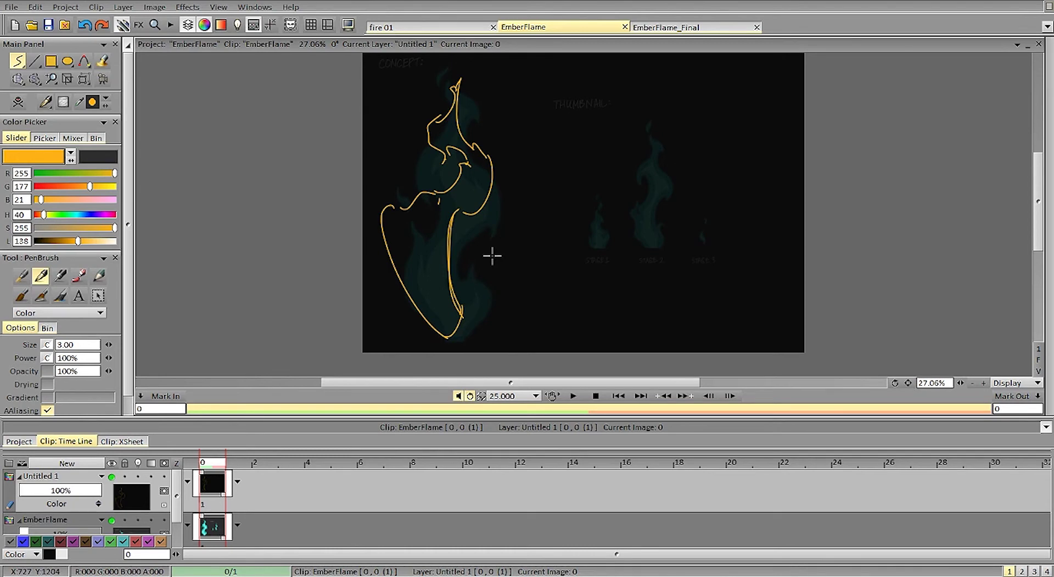
key("BackSpace")
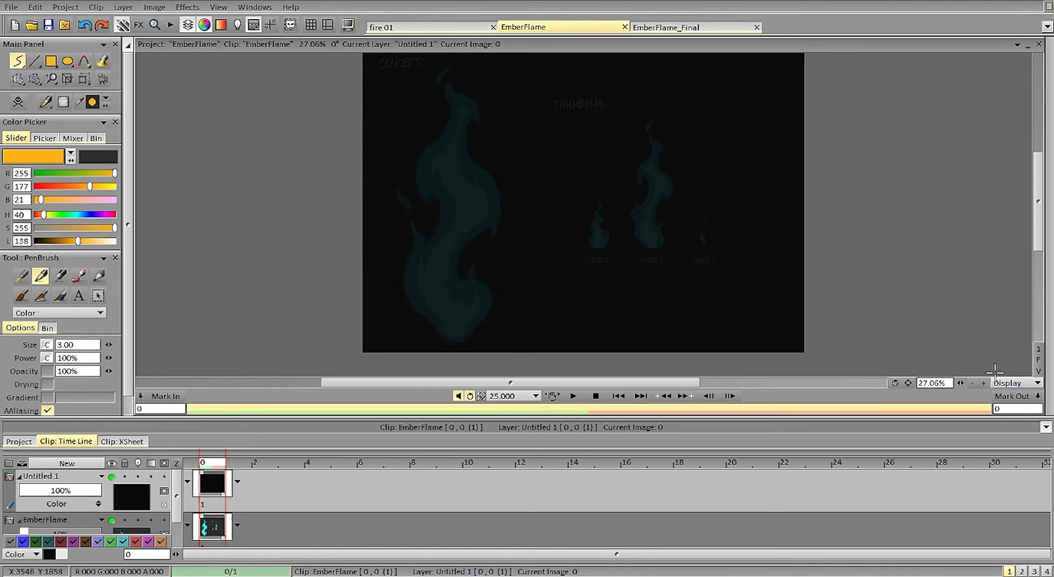
Mark the width of the concept flame's upper bulge with a horizontal line and undo the strokes
scroll(868, 349, "up", 1)
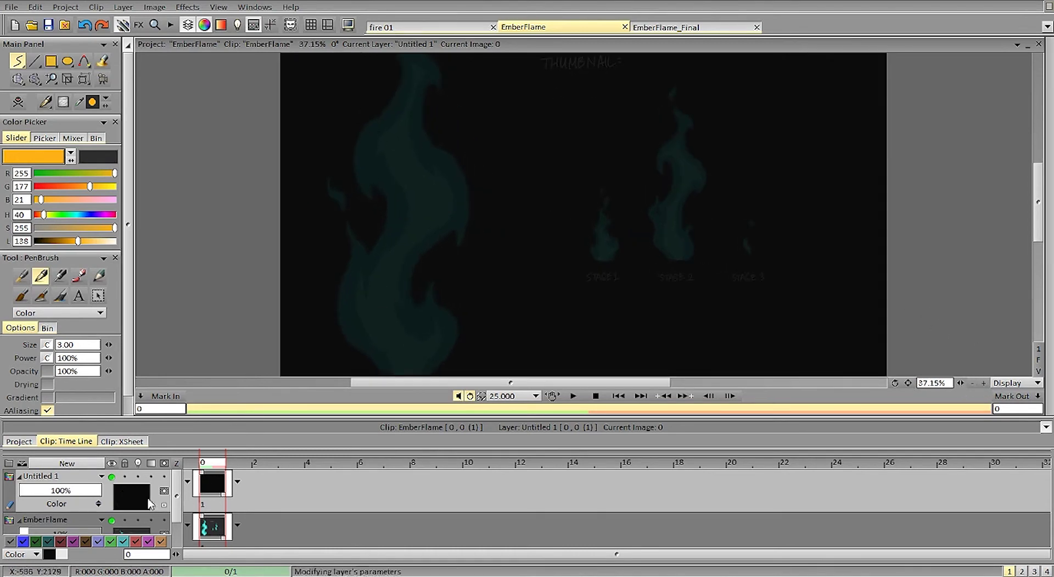
scroll(1039, 219, "down", 1)
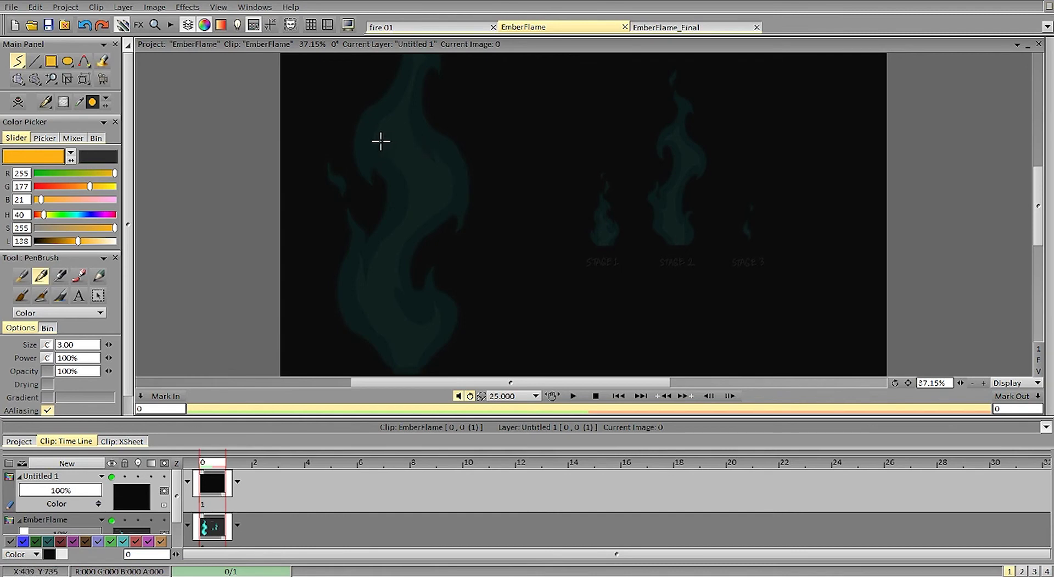
mouse_move(368, 144)
left_mouse_down()
mouse_move(443, 156)
mouse_move(465, 156)
left_mouse_up()
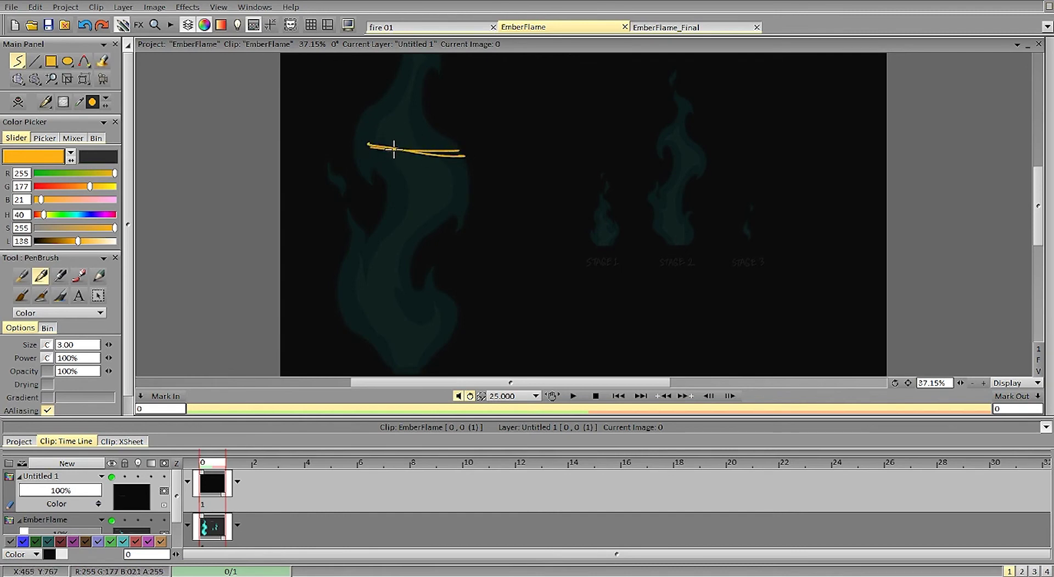
key("ctrl+z")
key("ctrl+z")
left_click_drag(384, 149, 461, 154)
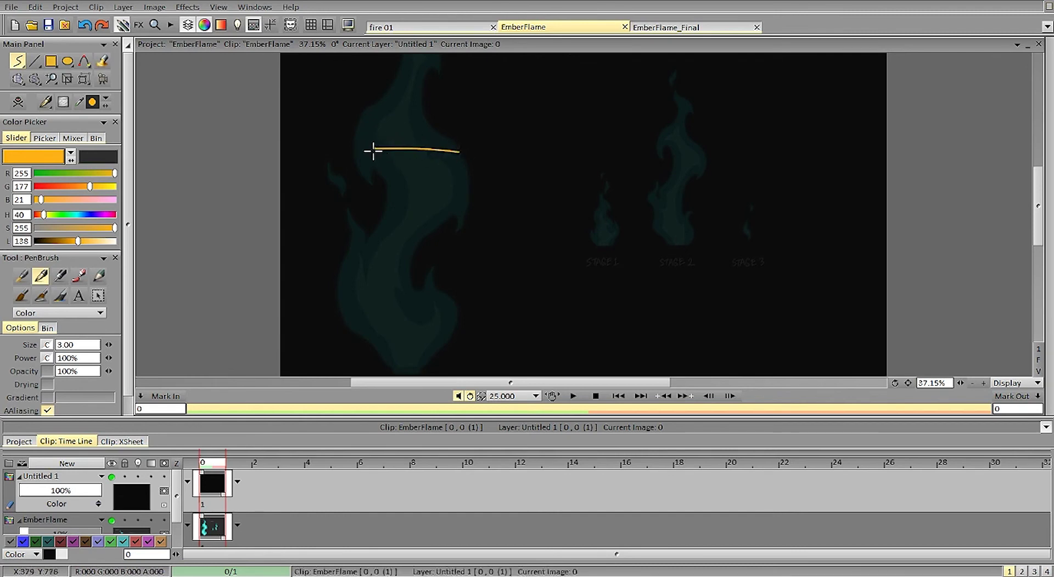
key("ctrl+z")
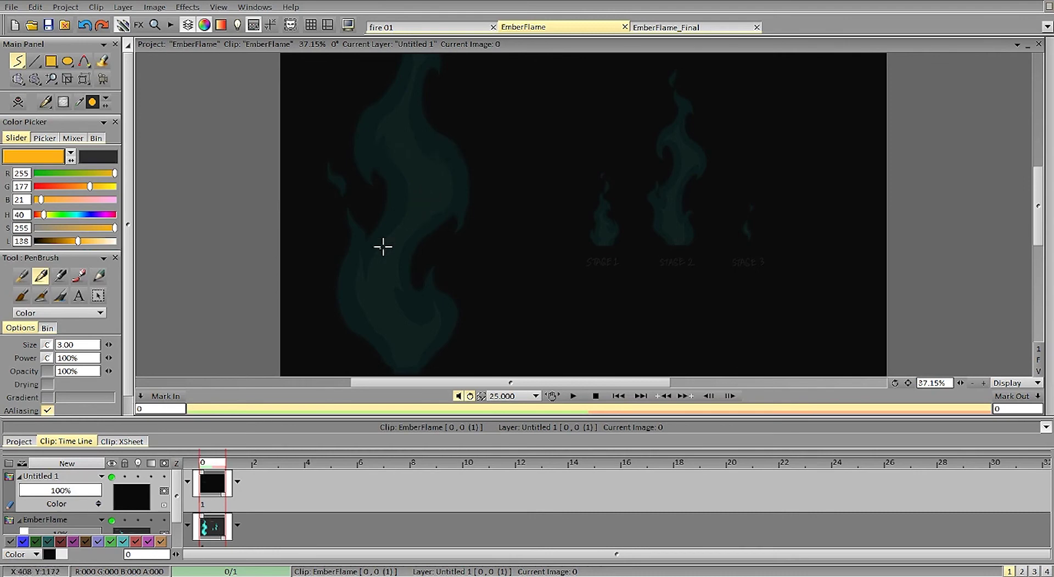
Draw a horizontal line across the concept flame's lower body with small marks at the side tips, and undo them
mouse_move(348, 256)
left_mouse_down()
mouse_move(462, 261)
mouse_move(398, 262)
mouse_move(450, 260)
left_mouse_up()
left_click_drag(427, 270, 434, 268)
left_click_drag(355, 262, 362, 264)
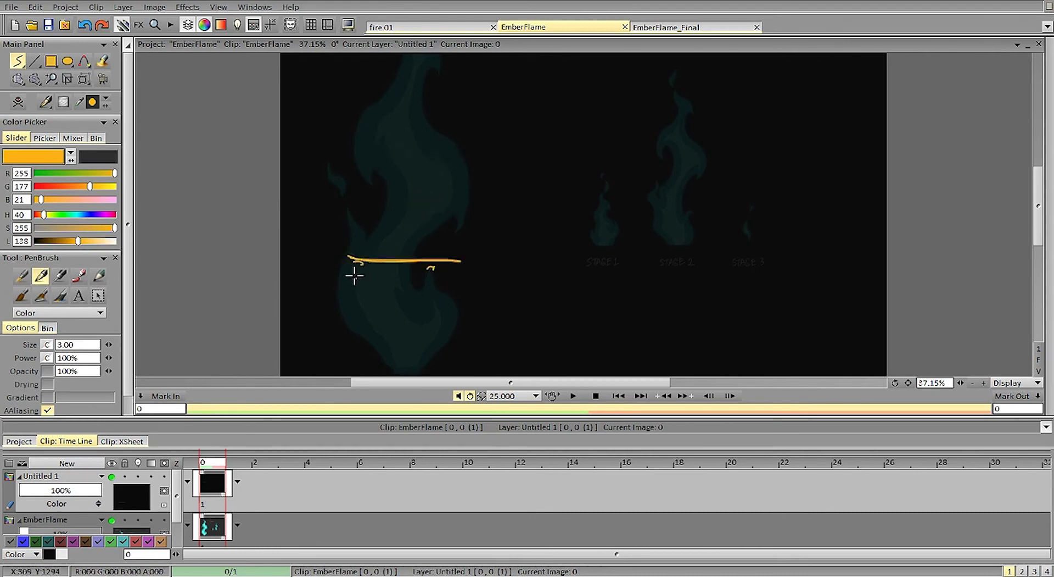
key("ctrl+z")
key("ctrl+z")
key("ctrl+z")
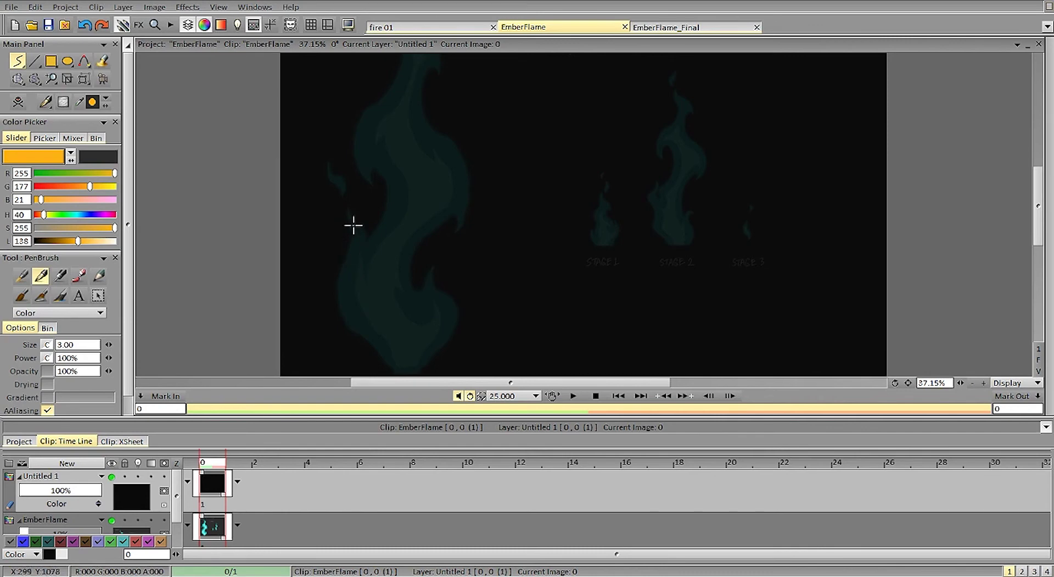
Draw a vertical centre axis through the concept flame with a double-headed arrow across its lower body
left_click_drag(346, 220, 367, 230)
key("ctrl+z")
left_click_drag(356, 273, 432, 290)
left_click_drag(404, 374, 395, 107)
mouse_move(361, 254)
left_mouse_down()
mouse_move(428, 261)
mouse_move(369, 263)
left_mouse_up()
left_click_drag(360, 252, 387, 249)
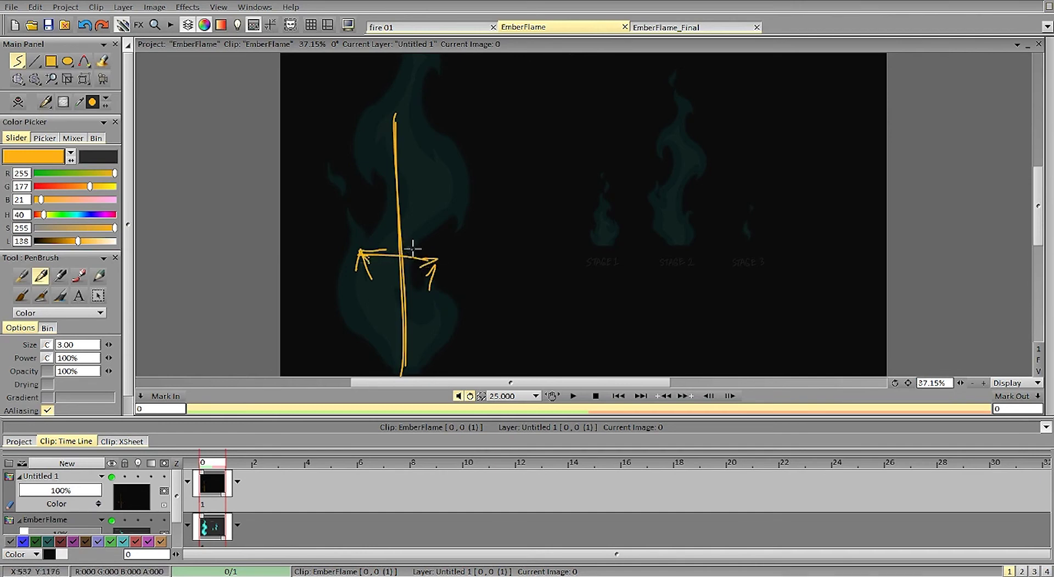
Undo the axis and arrow strokes, and try a short stroke on the lower body's left side before undoing it
key("ctrl+z")
key("ctrl+z")
key("ctrl+z")
key("ctrl+z")
key("ctrl+z")
key("ctrl+z")
key("ctrl+z")
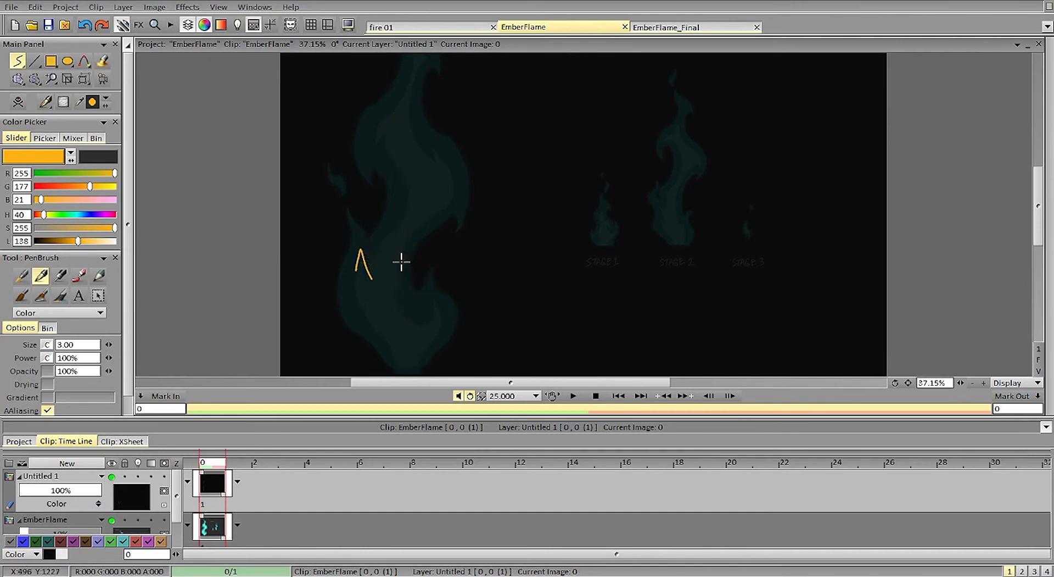
left_click_drag(357, 253, 363, 284)
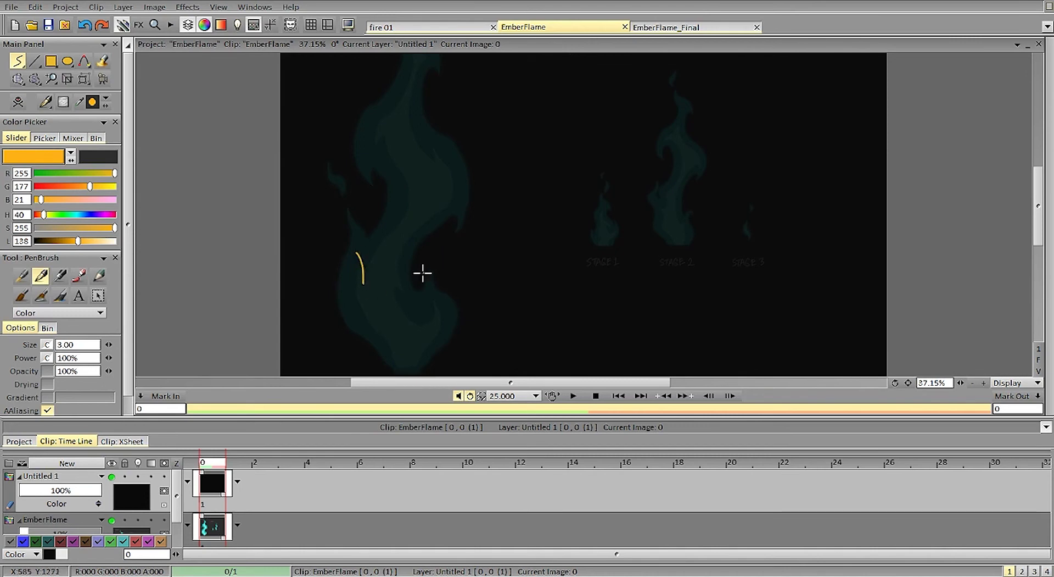
left_click(432, 262)
key("ctrl+z")
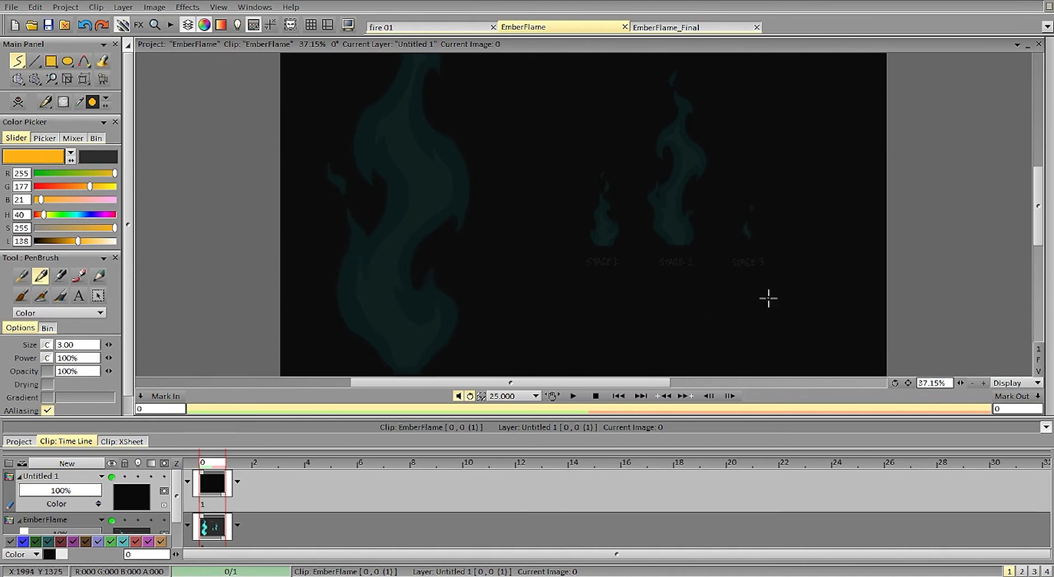
Sketch an inner flame shape inside the concept's lower body, curving from the base up into a narrow waist
mouse_move(961, 383)
left_mouse_down()
mouse_move(931, 383)
mouse_move(972, 383)
left_mouse_up()
left_click_drag(1038, 224, 1038, 233)
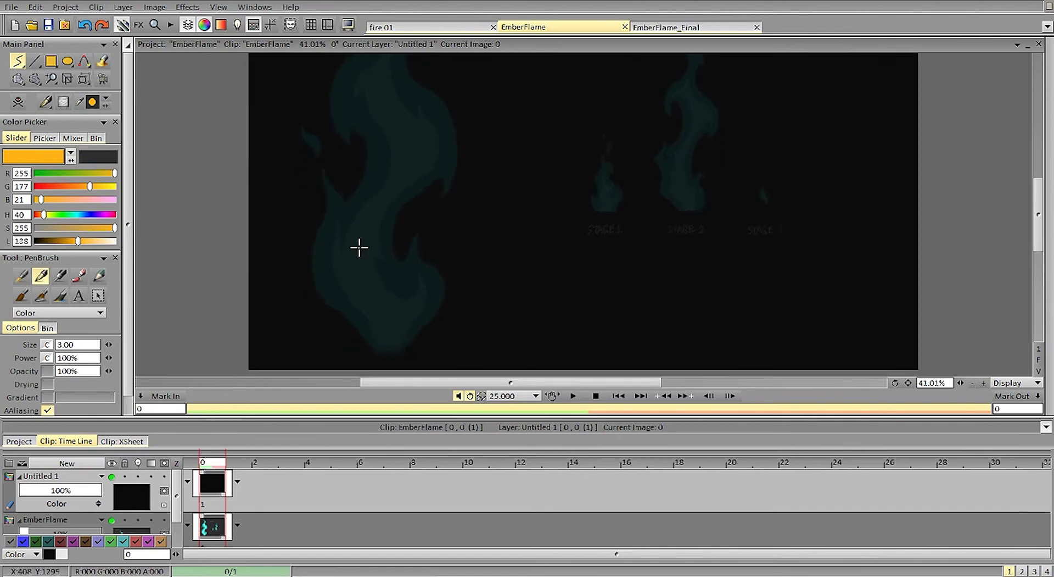
mouse_move(366, 346)
left_mouse_down()
mouse_move(359, 281)
mouse_move(346, 249)
left_mouse_up()
key("ctrl+z")
mouse_move(372, 328)
left_mouse_down()
mouse_move(335, 251)
mouse_move(384, 194)
mouse_move(388, 160)
left_mouse_up()
mouse_move(387, 207)
left_mouse_down()
mouse_move(373, 272)
mouse_move(393, 317)
mouse_move(384, 337)
left_mouse_up()
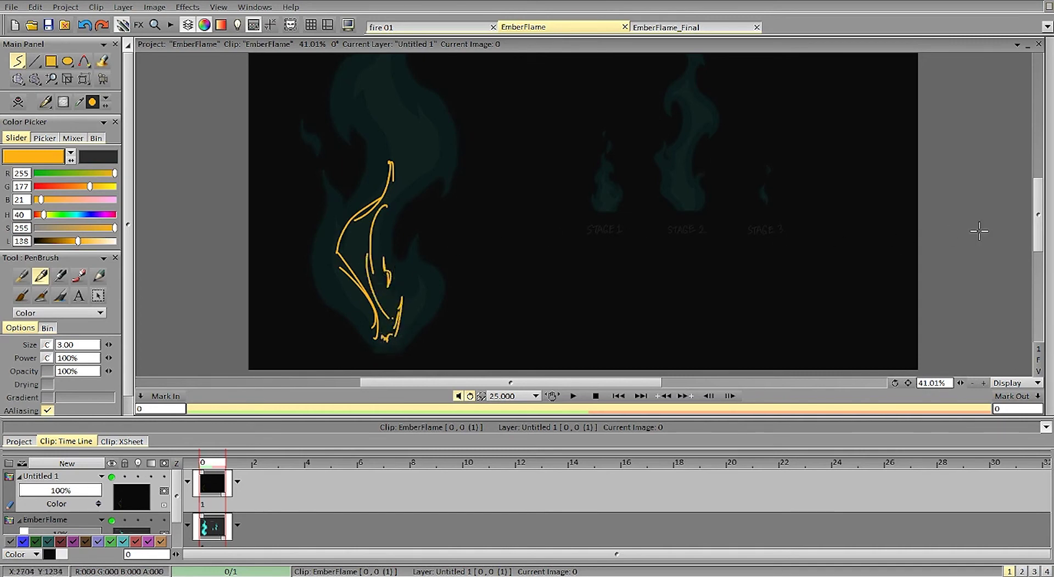
Extend the inner flame sketch through the concept's upper body with a left hook, a right bulge and a pointed tip
left_click_drag(1043, 232, 1045, 204)
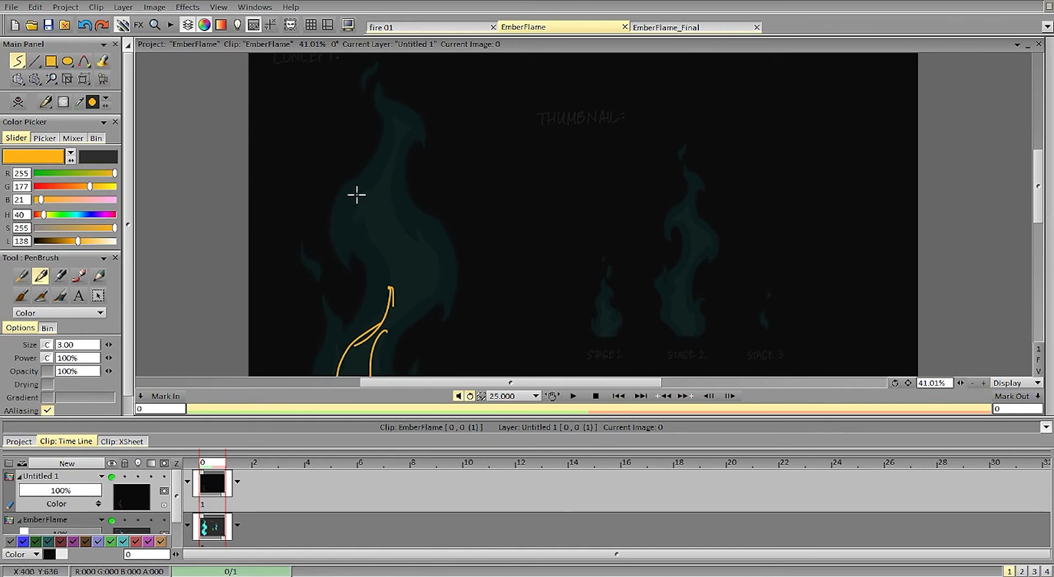
mouse_move(377, 176)
left_mouse_down()
mouse_move(373, 265)
mouse_move(368, 219)
mouse_move(379, 227)
left_mouse_up()
key("ctrl+z")
left_click_drag(383, 247, 375, 306)
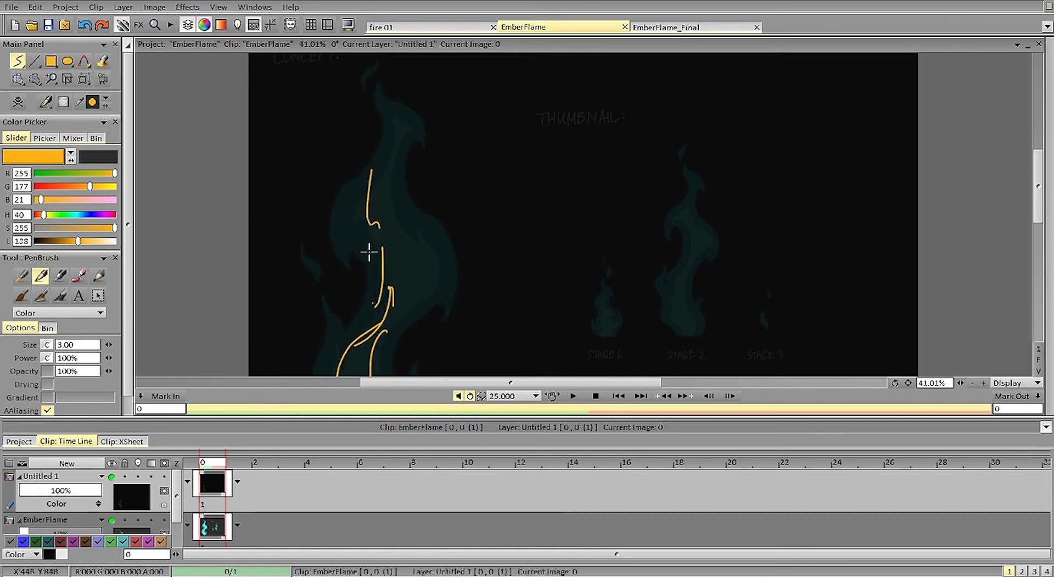
left_click_drag(357, 217, 377, 170)
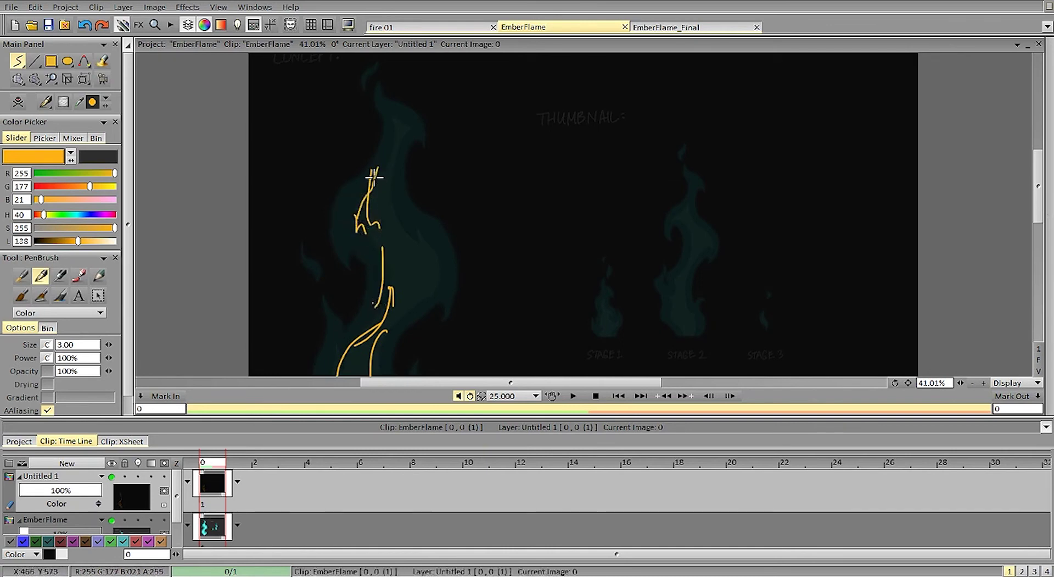
mouse_move(365, 205)
left_mouse_down()
mouse_move(394, 148)
mouse_move(392, 123)
mouse_move(396, 203)
mouse_move(427, 282)
mouse_move(410, 291)
mouse_move(400, 289)
mouse_move(406, 253)
mouse_move(383, 208)
mouse_move(382, 171)
mouse_move(375, 224)
left_mouse_up()
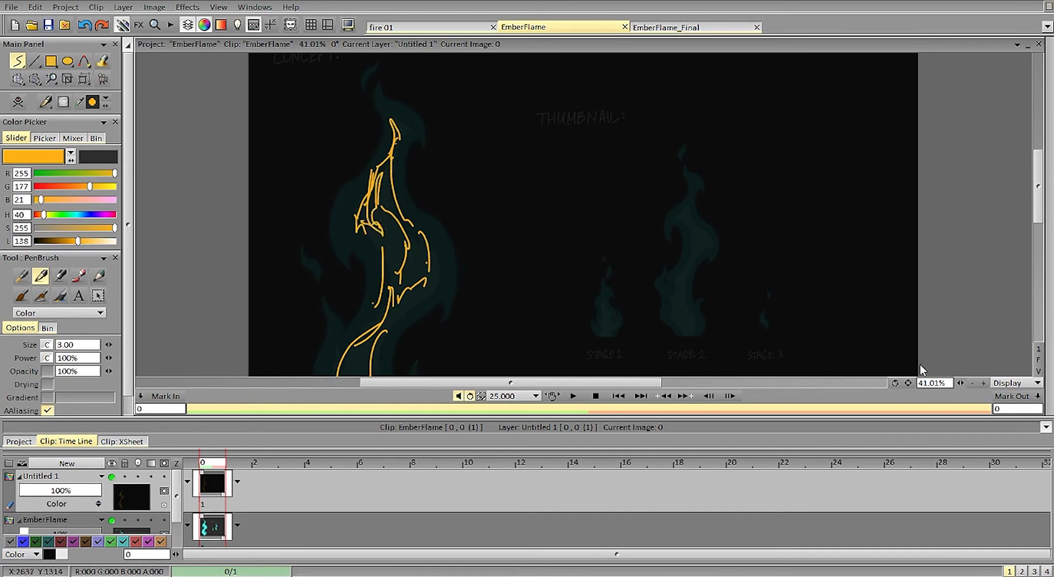
Erase the messy strokes in the inner flame's upper body and redraw its left and right curves down to the waist
left_click_drag(963, 383, 933, 383)
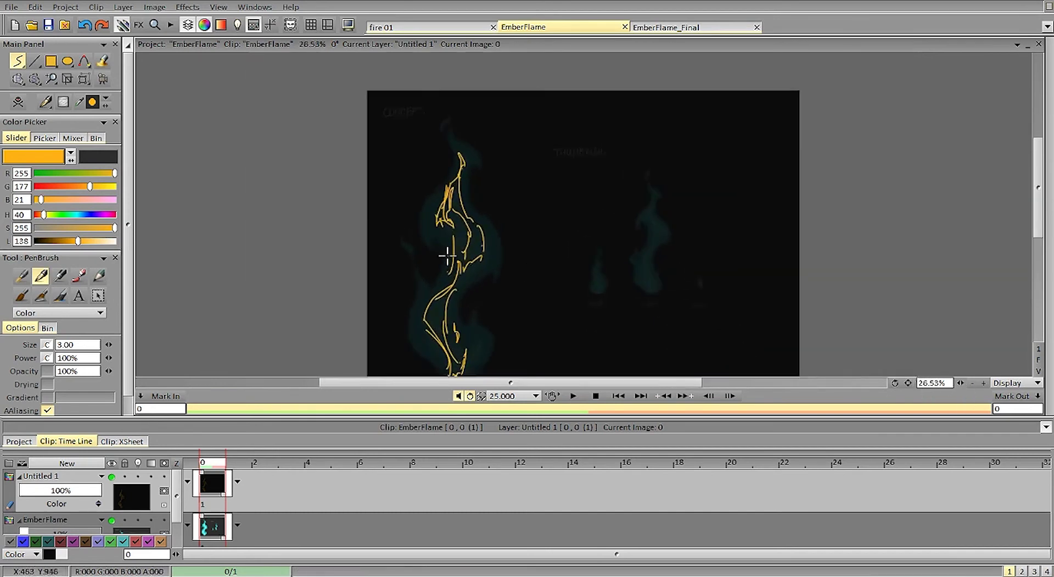
key("shift+d")
mouse_move(447, 255)
left_mouse_down()
mouse_move(454, 278)
mouse_move(450, 191)
mouse_move(443, 223)
mouse_move(468, 243)
mouse_move(459, 262)
left_mouse_up()
key("b")
key("shift+d")
key("b")
key("shift+d")
key("b")
left_click_drag(466, 225, 460, 266)
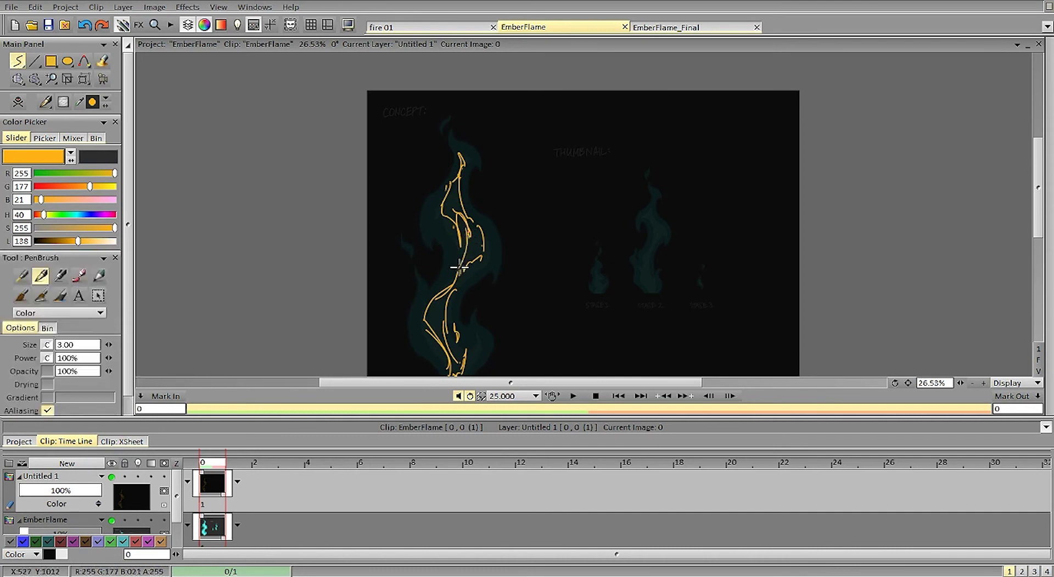
key("shift+f")
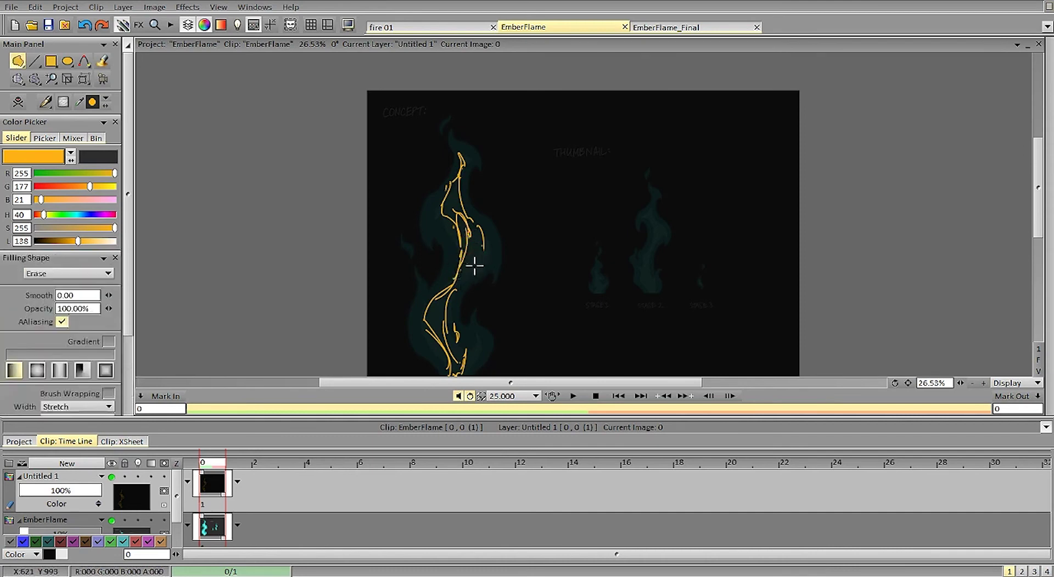
key("shift+f")
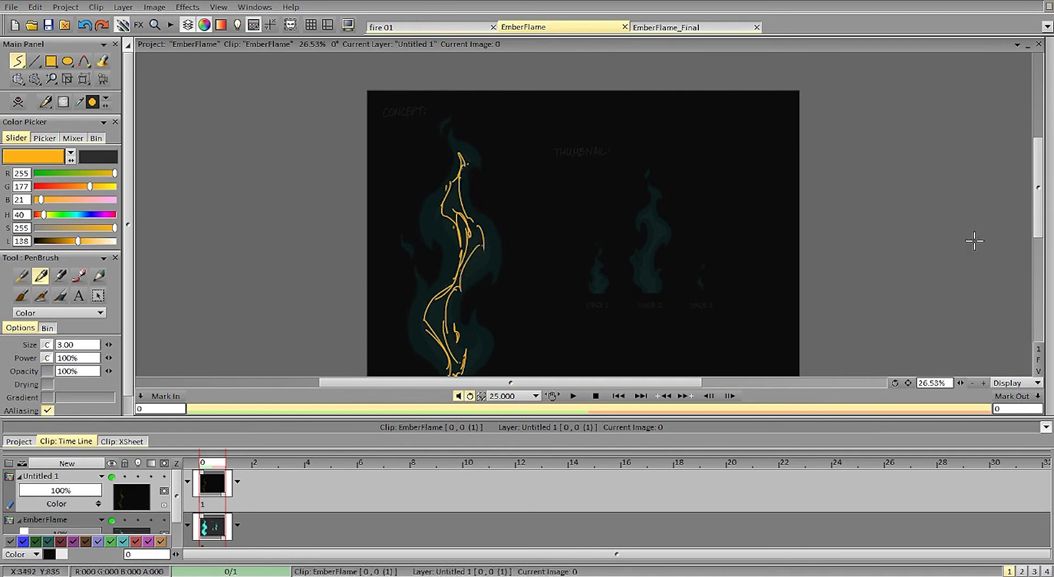
Try erasing and redrawing the inner flame's upper-left curve, and undo both changes
scroll(1014, 208, "down", 1)
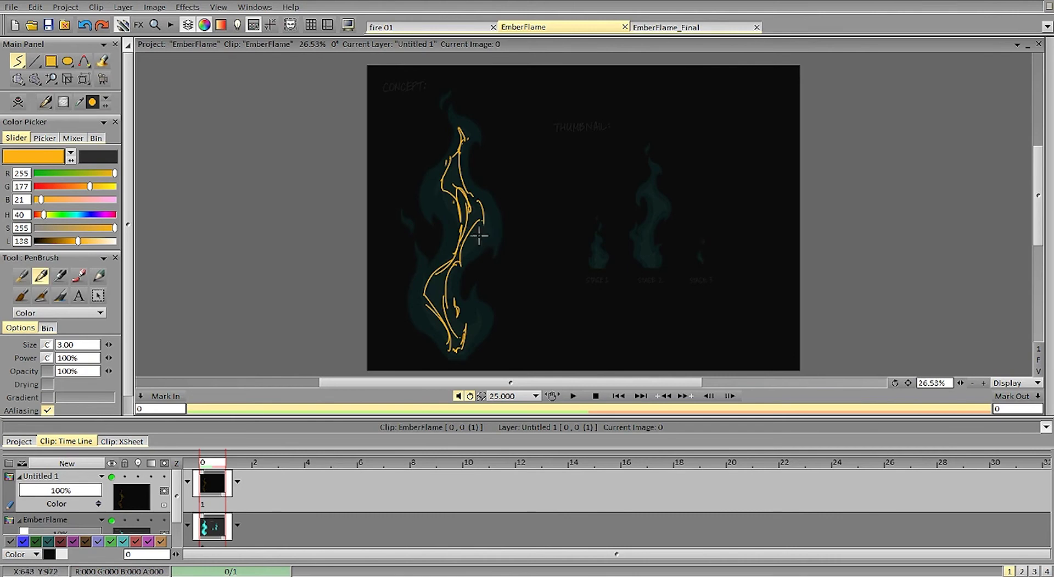
key("e")
left_click_drag(454, 193, 445, 207)
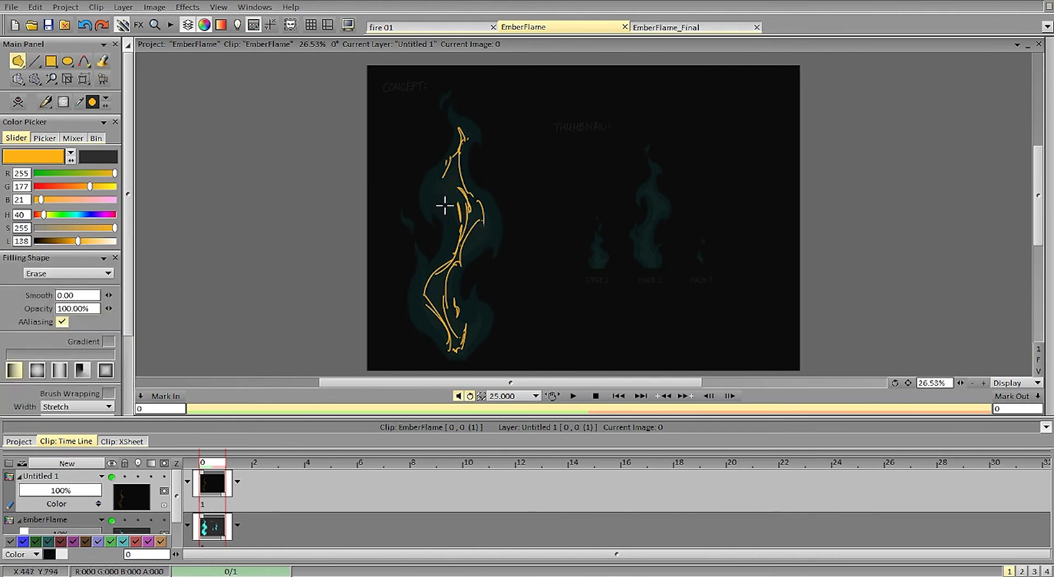
key("b")
mouse_move(447, 169)
left_mouse_down()
mouse_move(442, 212)
mouse_move(460, 224)
left_mouse_up()
key("ctrl+z")
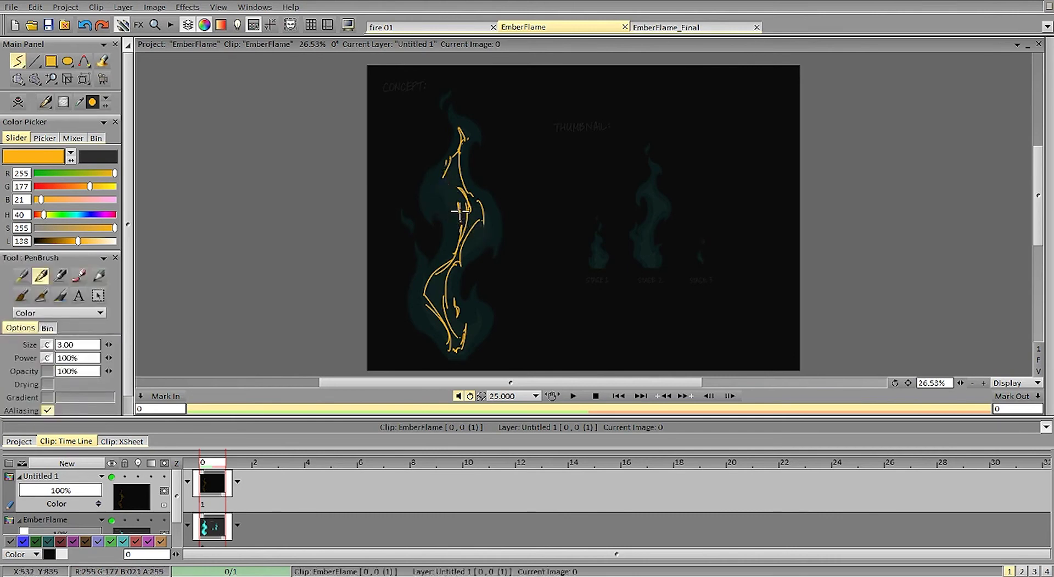
key("ctrl+z")
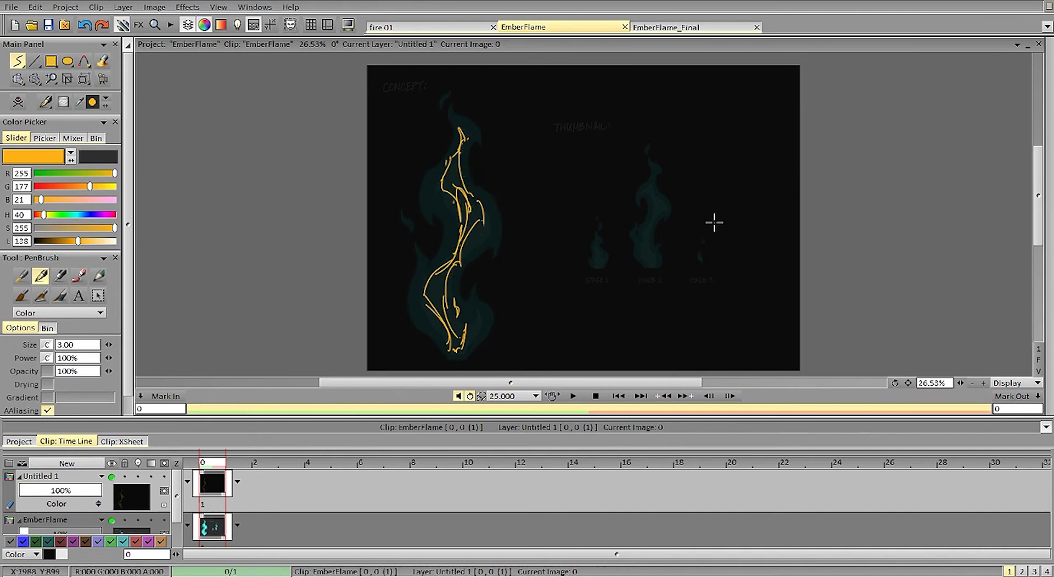
left_click_drag(960, 383, 1043, 368)
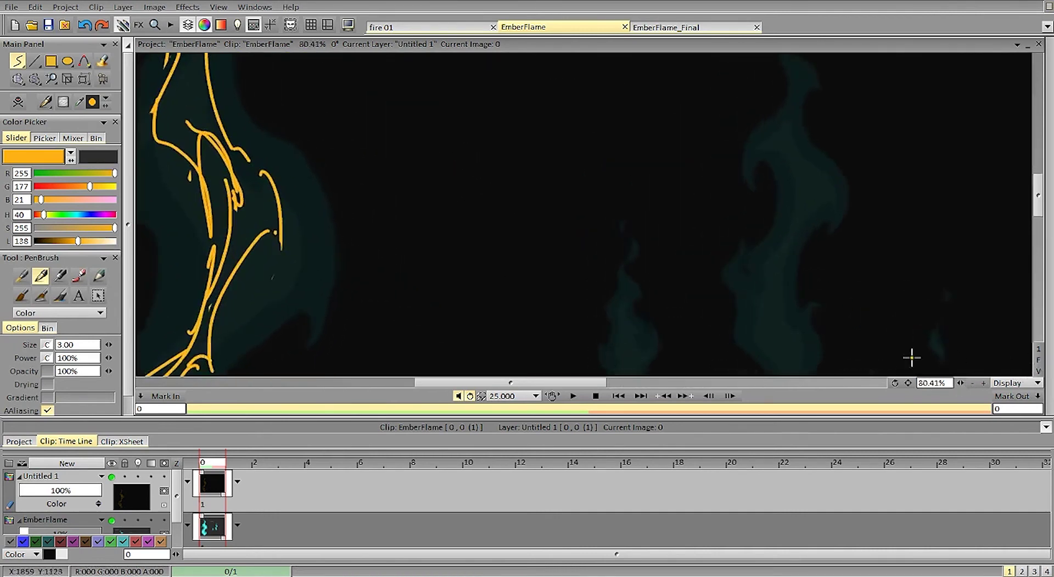
Try marking the Stage 1 flame with an arrow at its upper left, and undo the strokes
mouse_move(1037, 208)
left_mouse_down()
mouse_move(1037, 222)
mouse_move(1038, 208)
left_mouse_up()
left_click_drag(960, 383, 829, 324)
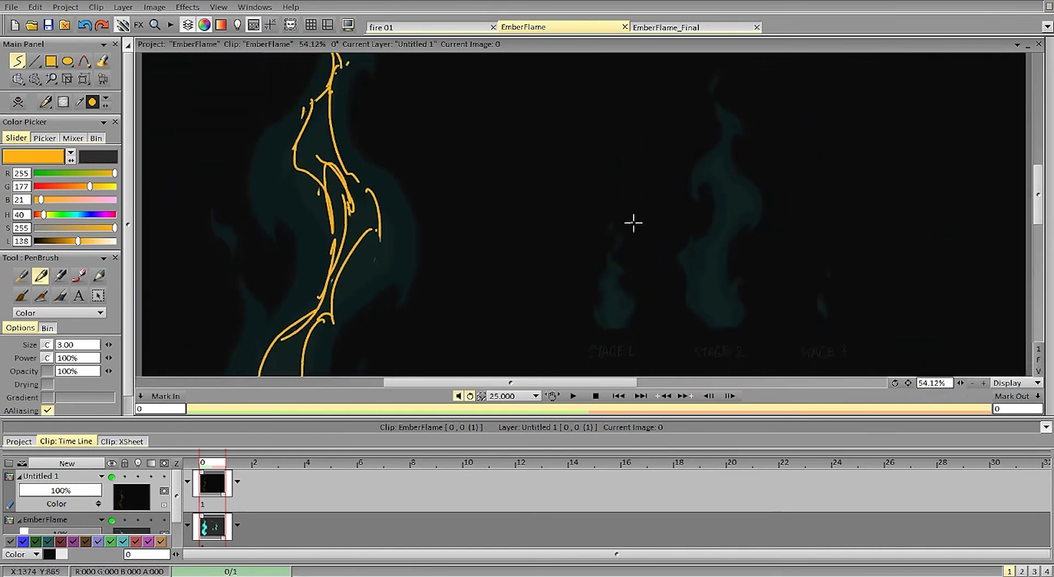
left_click_drag(624, 222, 655, 244)
key("ctrl+z")
left_click_drag(576, 246, 604, 272)
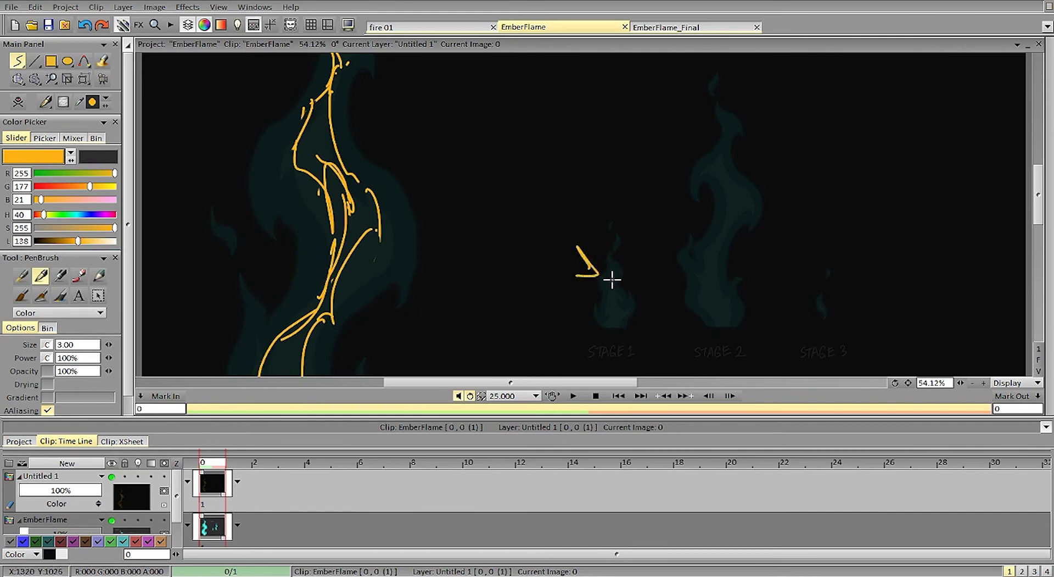
key("ctrl+z")
Try a boxy silhouette with a narrow spike around the Stage 1 flame, and undo its strokes
left_click_drag(1038, 204, 1037, 213)
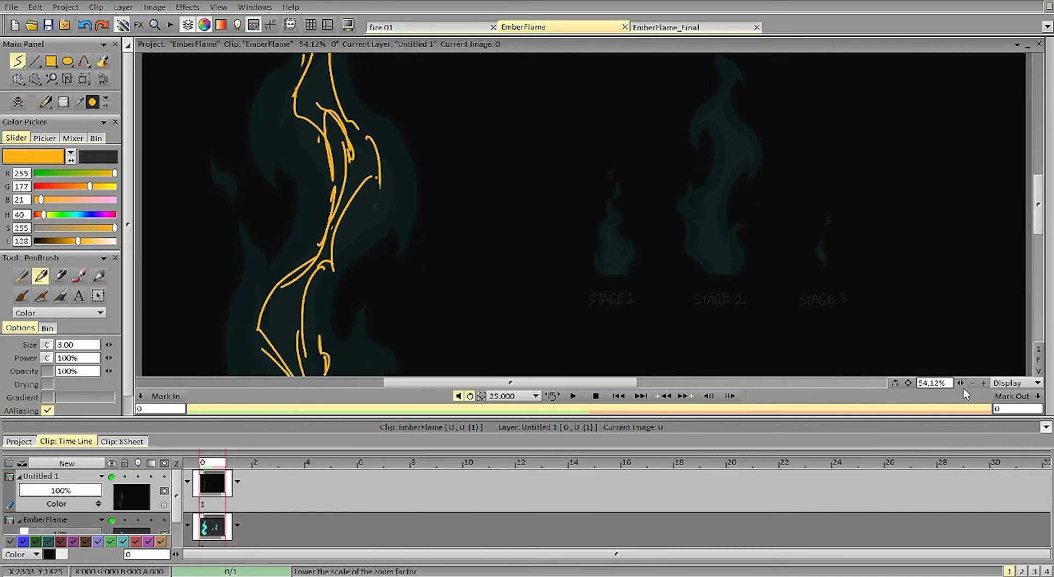
left_click_drag(961, 382, 987, 383)
left_click_drag(608, 331, 599, 247)
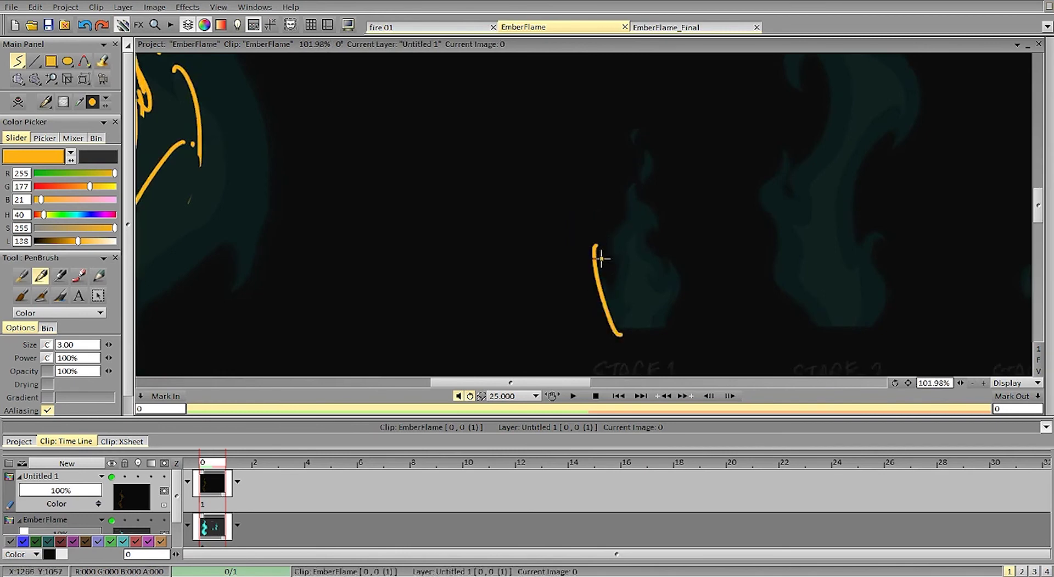
key("ctrl+z")
mouse_move(612, 326)
left_mouse_down()
mouse_move(604, 219)
mouse_move(633, 193)
mouse_move(639, 211)
left_mouse_up()
mouse_move(642, 223)
left_mouse_down()
mouse_move(659, 311)
mouse_move(652, 334)
mouse_move(657, 255)
mouse_move(642, 234)
mouse_move(636, 176)
left_mouse_up()
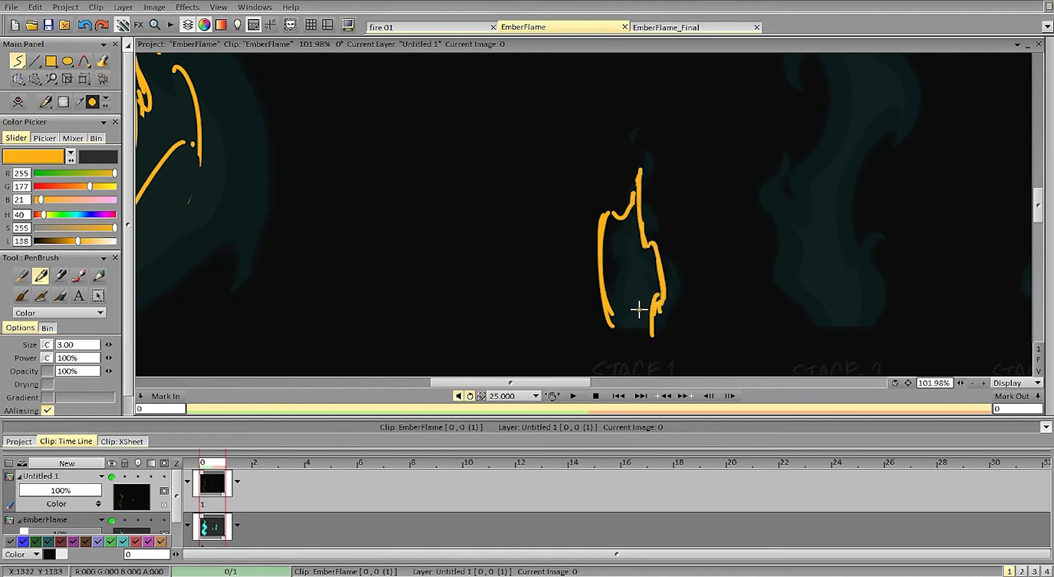
mouse_move(681, 366)
left_mouse_down()
mouse_move(668, 225)
mouse_move(672, 261)
left_mouse_up()
key("ctrl+z")
key("ctrl+z")
key("ctrl+z")
key("ctrl+z")
key("ctrl+z")
key("ctrl+z")
key("ctrl+z")
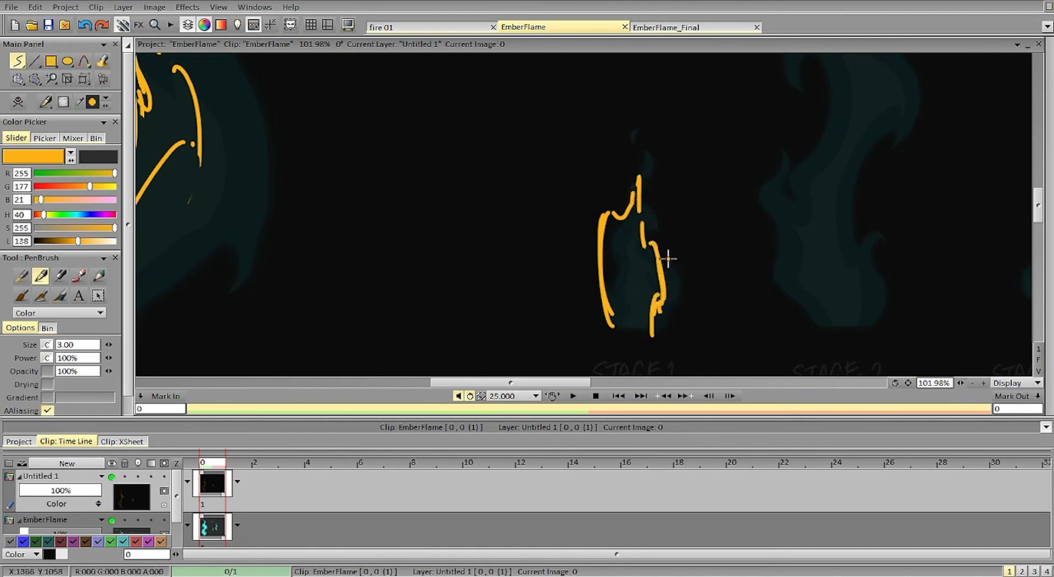
key("ctrl+z")
key("ctrl+z")
key("ctrl+z")
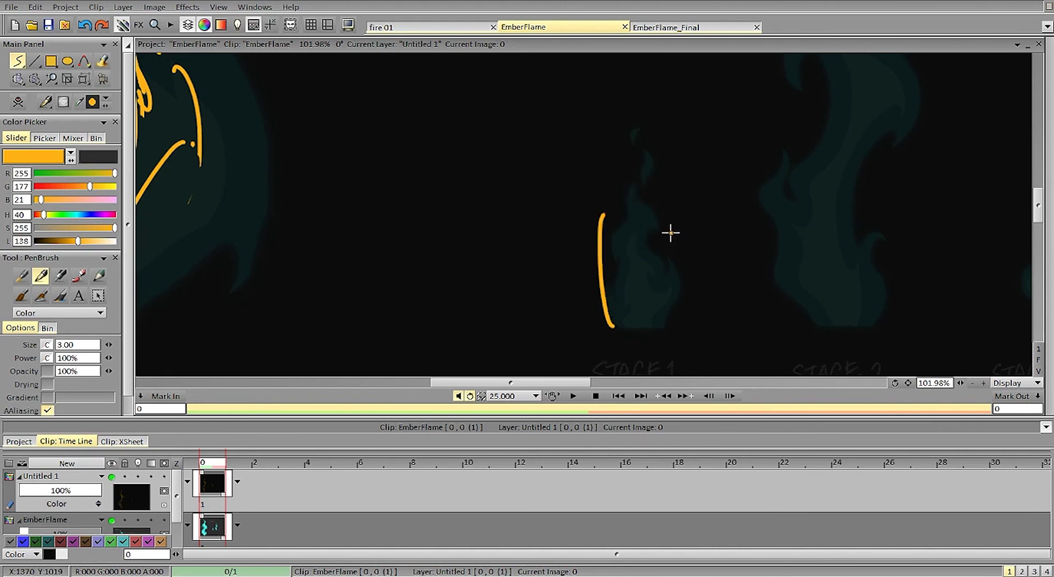
Sketch the Stage 1 flame's wavy left edge and tip, glance at EmberFlame_Final, and clear the whole overlay layer in EmberFlame
mouse_move(618, 254)
left_mouse_down()
mouse_move(621, 316)
mouse_move(613, 233)
mouse_move(634, 196)
mouse_move(650, 228)
left_mouse_up()
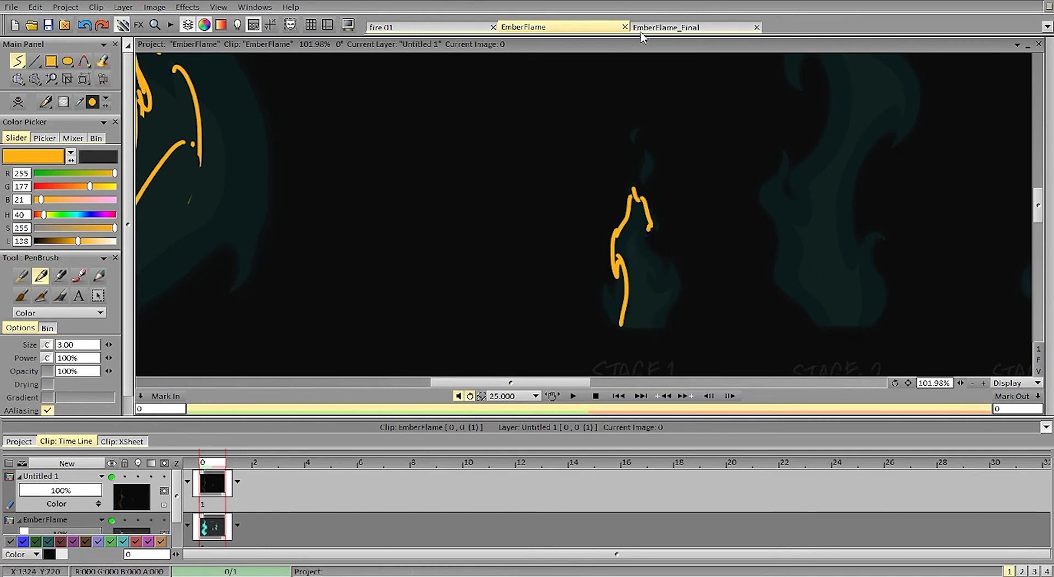
left_click(659, 27)
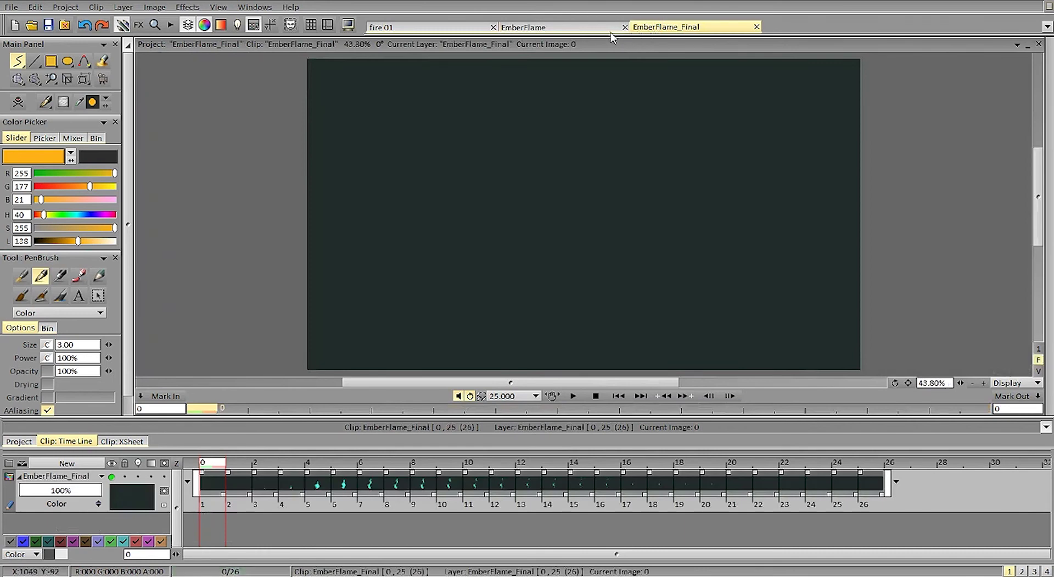
left_click(588, 28)
key("BackSpace")
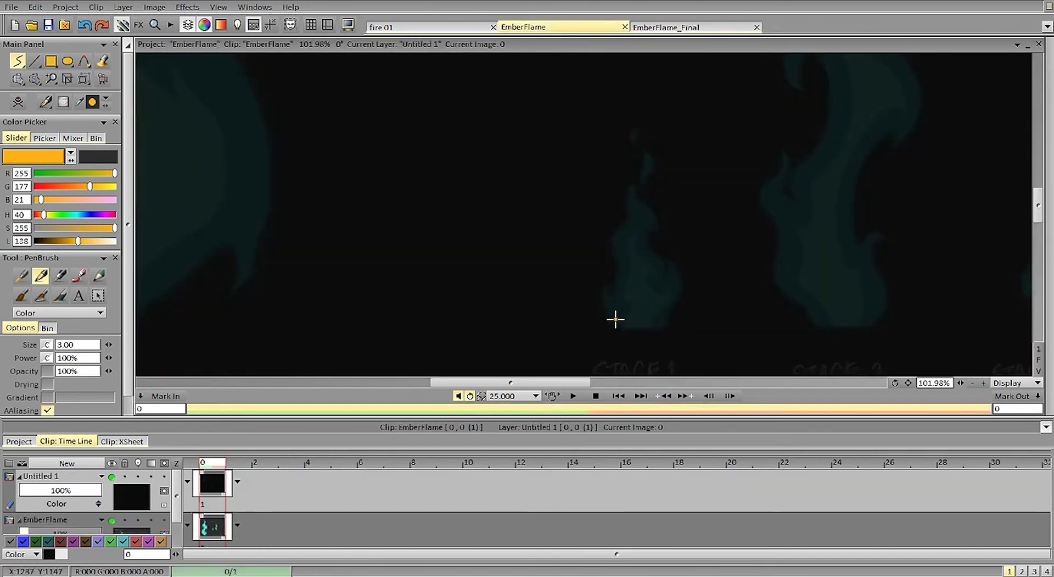
Sketch a rounded teardrop outline with a pointed tip around the Stage 1 flame
left_click_drag(625, 323, 624, 258)
key("BackSpace")
mouse_move(622, 327)
left_mouse_down()
mouse_move(600, 276)
mouse_move(634, 211)
mouse_move(651, 240)
mouse_move(660, 320)
mouse_move(671, 290)
mouse_move(661, 260)
left_mouse_up()
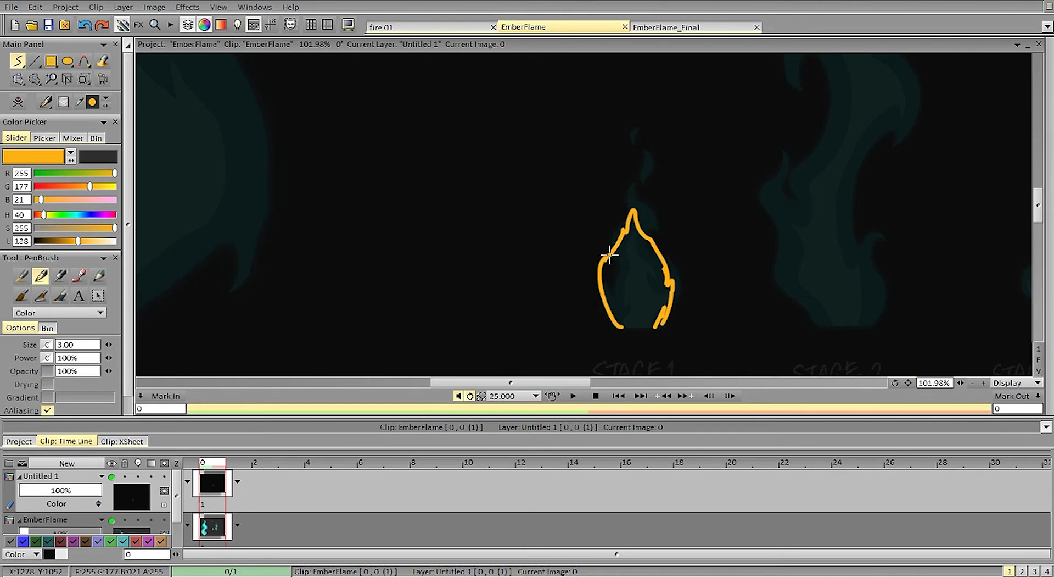
Switch to the EmberFlame_Final project, scrub through its opening frames and play back the flame animation
left_click(689, 27)
left_click_drag(202, 462, 320, 462)
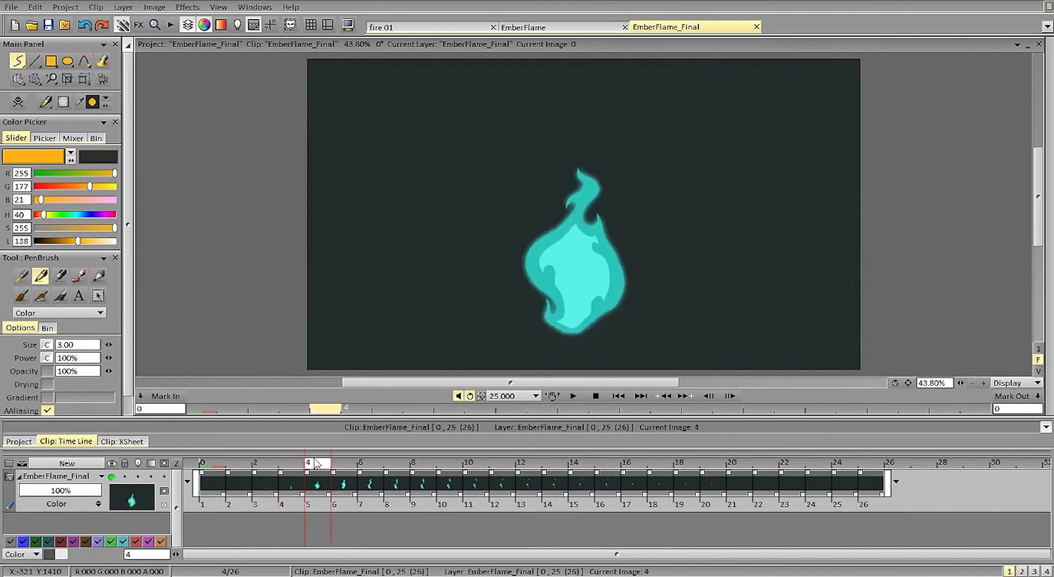
left_click(575, 396)
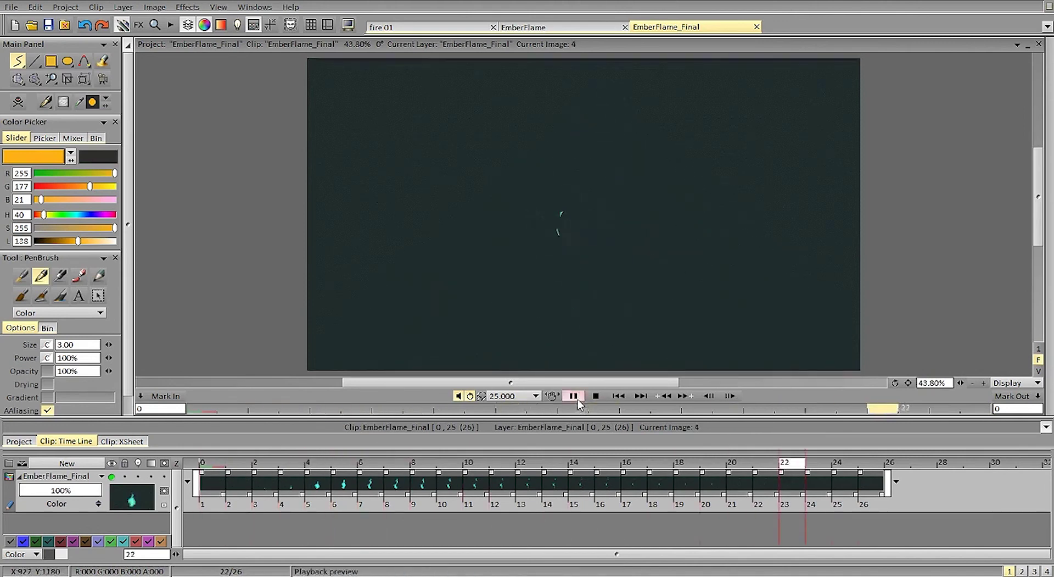
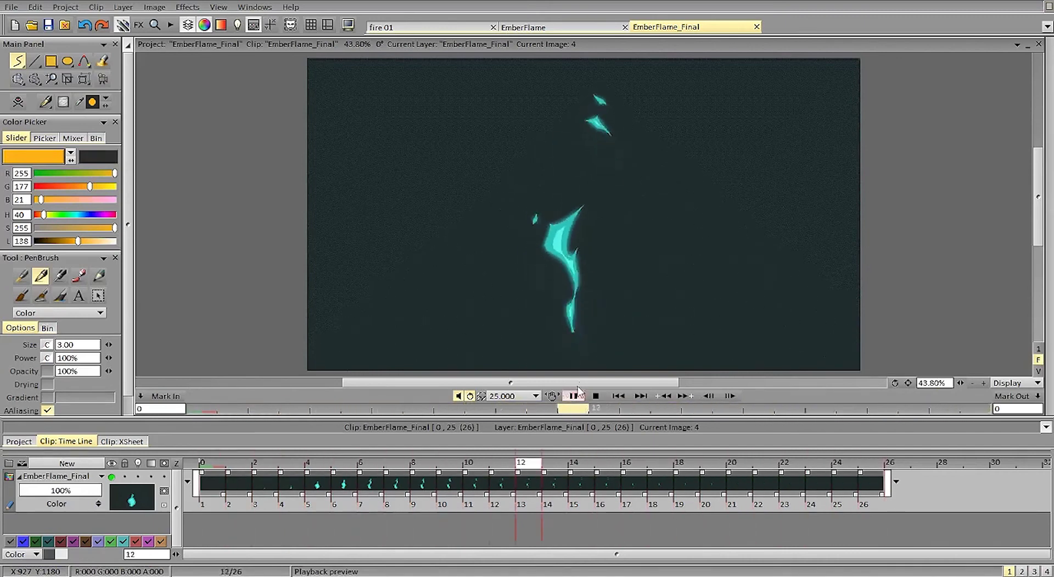
left_click(571, 394)
Dim the EmberFlame_Final layer to 20% opacity and darken the background colour, checking the look in playback
left_click_drag(306, 467, 370, 467)
left_click_drag(66, 490, 37, 490)
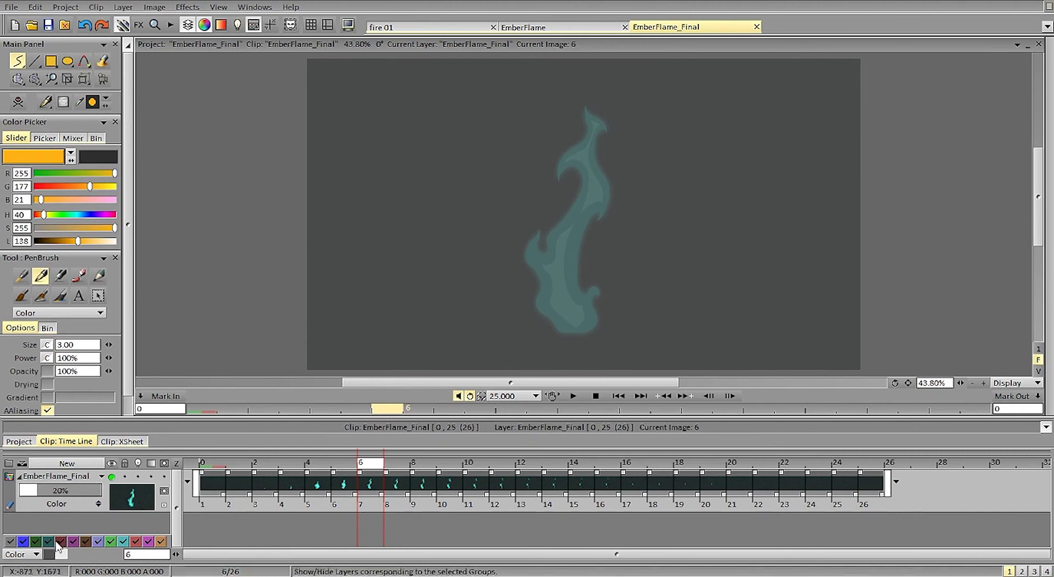
left_click_drag(49, 553, 103, 159)
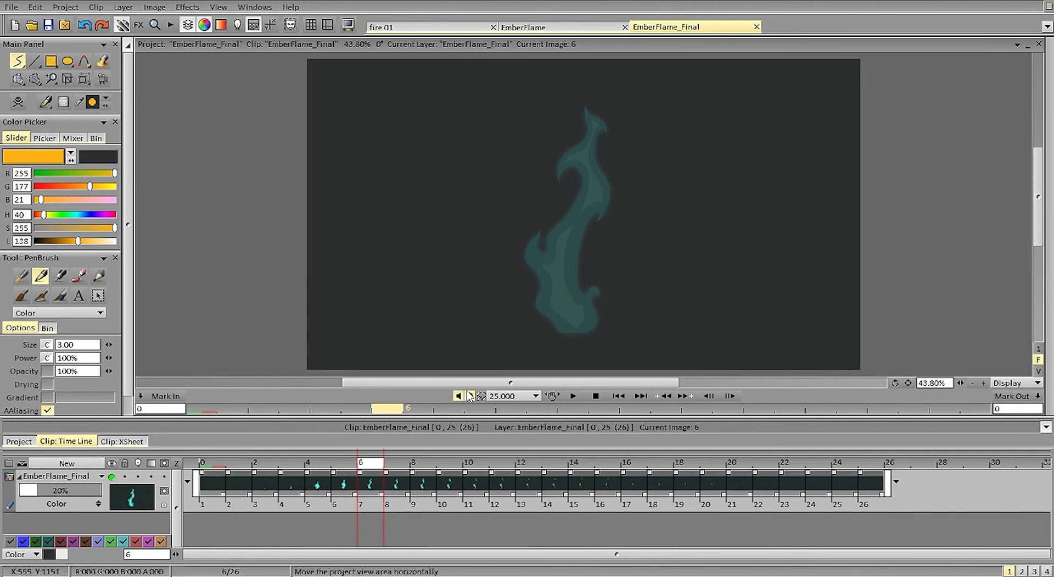
left_click(573, 396)
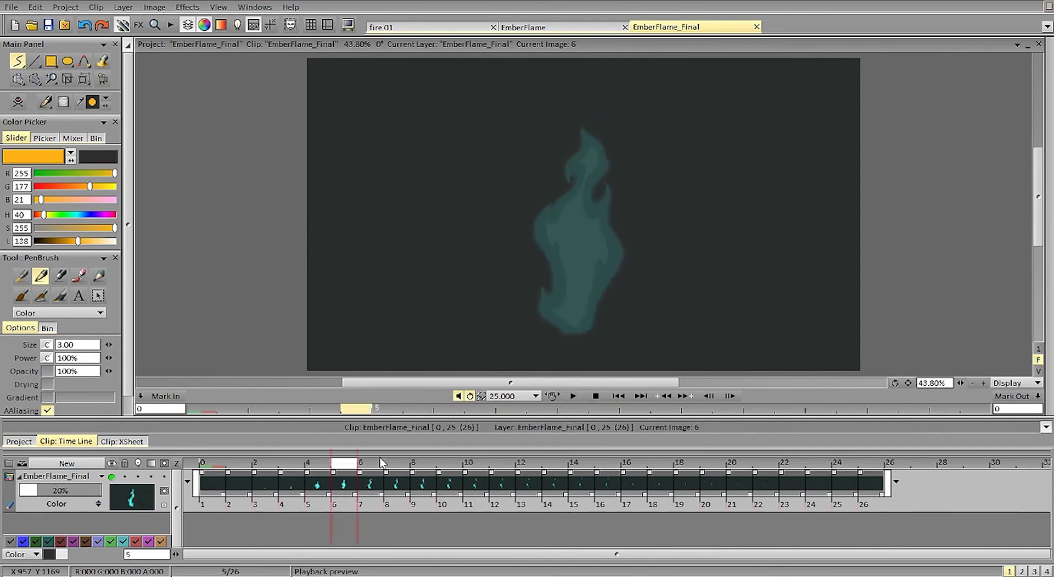
Add a new layer above the flame animation and set its post behavior to Hold
left_click(219, 454)
left_click(67, 463)
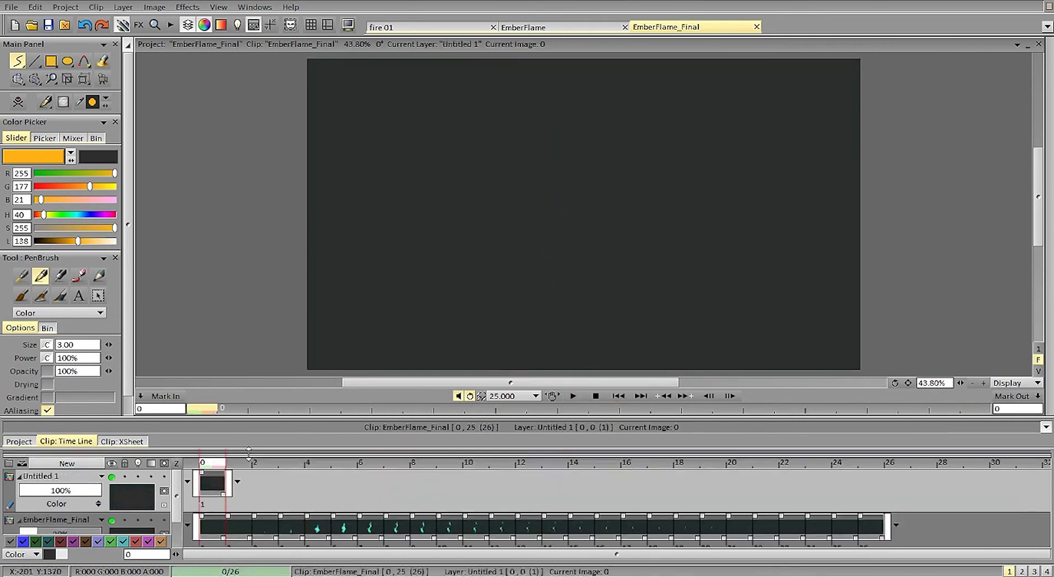
left_click(239, 482)
left_click(255, 489)
Sketch a teardrop outline with a pointed tip around the small flame on frame 3
key("Right")
key("Right")
key("Right")
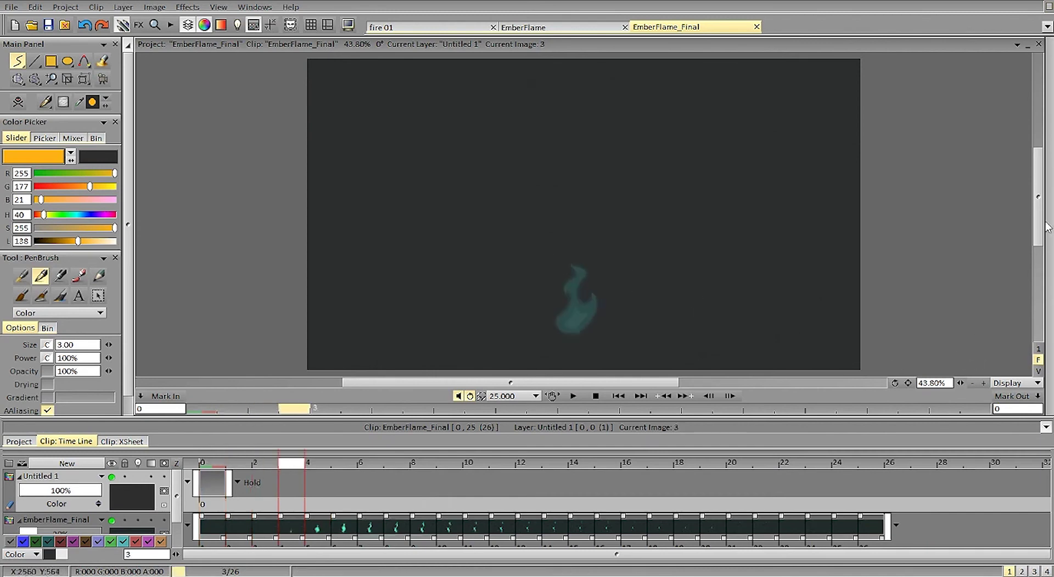
scroll(990, 363, "down", 1)
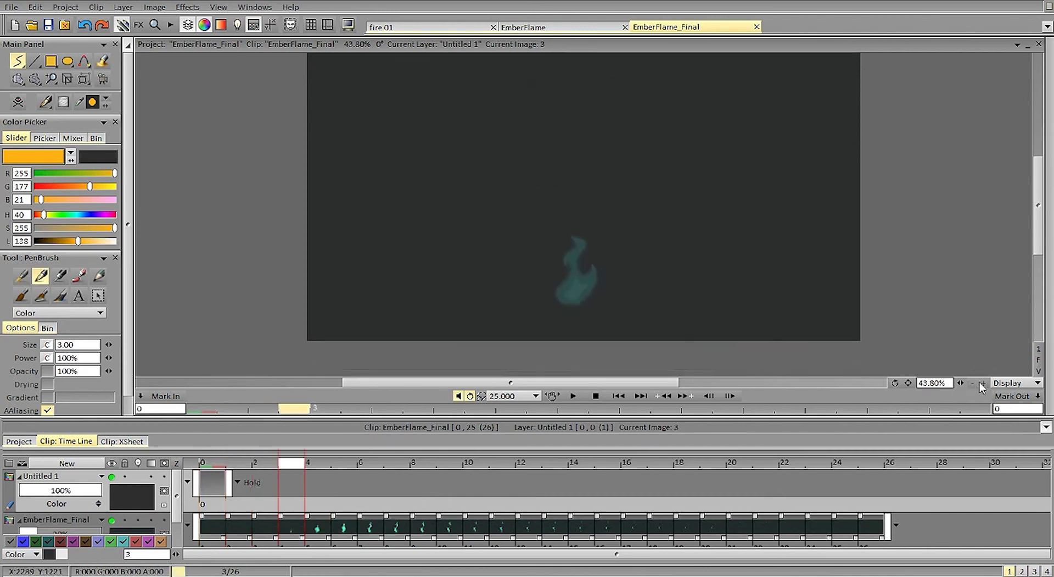
left_click(982, 383)
key("Right")
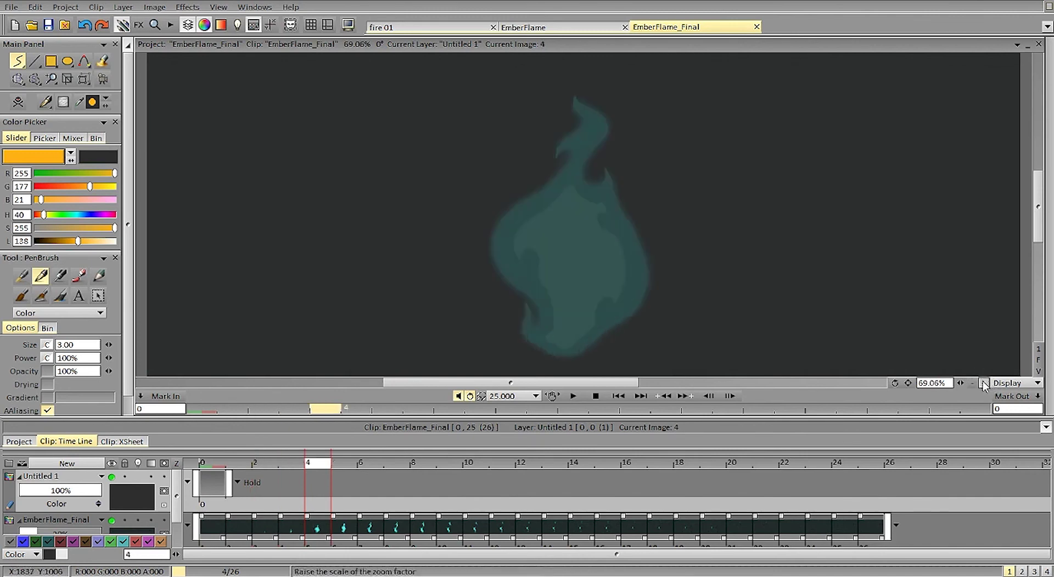
left_click(972, 382)
key("Left")
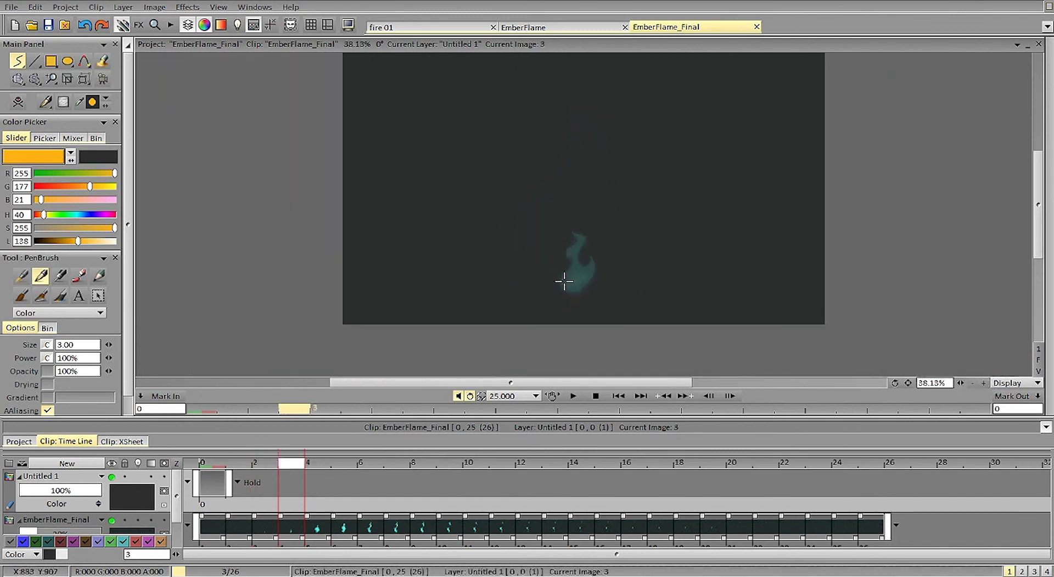
mouse_move(561, 289)
left_mouse_down()
mouse_move(557, 251)
mouse_move(574, 233)
mouse_move(587, 260)
mouse_move(584, 280)
mouse_move(582, 255)
mouse_move(560, 289)
mouse_move(582, 287)
left_mouse_up()
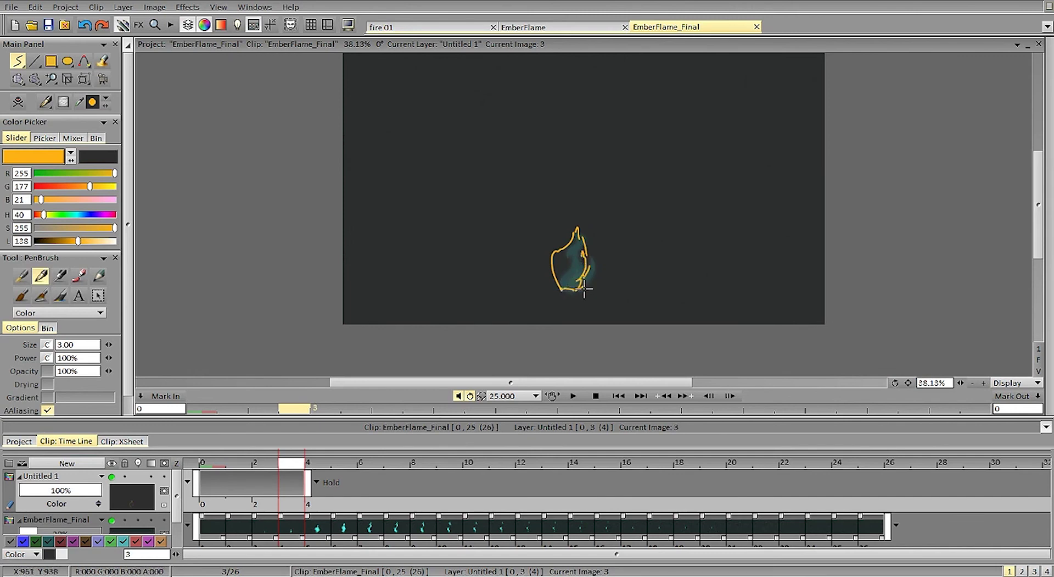
Compare the teardrop outline against the flames on frames 3 and 4, and clear it from the layer
key("Right")
key("Left")
key("Right")
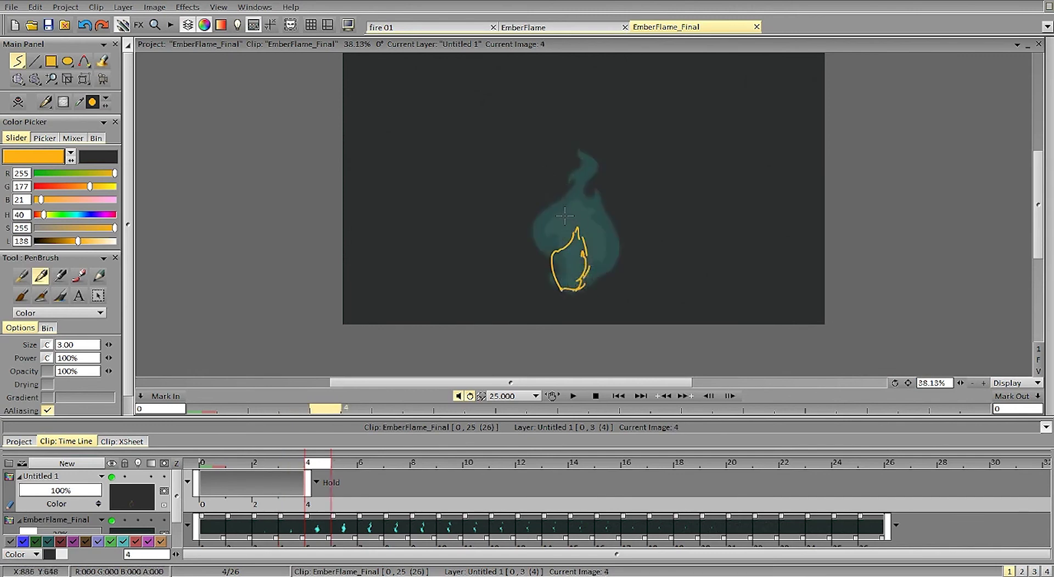
key("Left")
key("Right")
key("Left")
key("BackSpace")
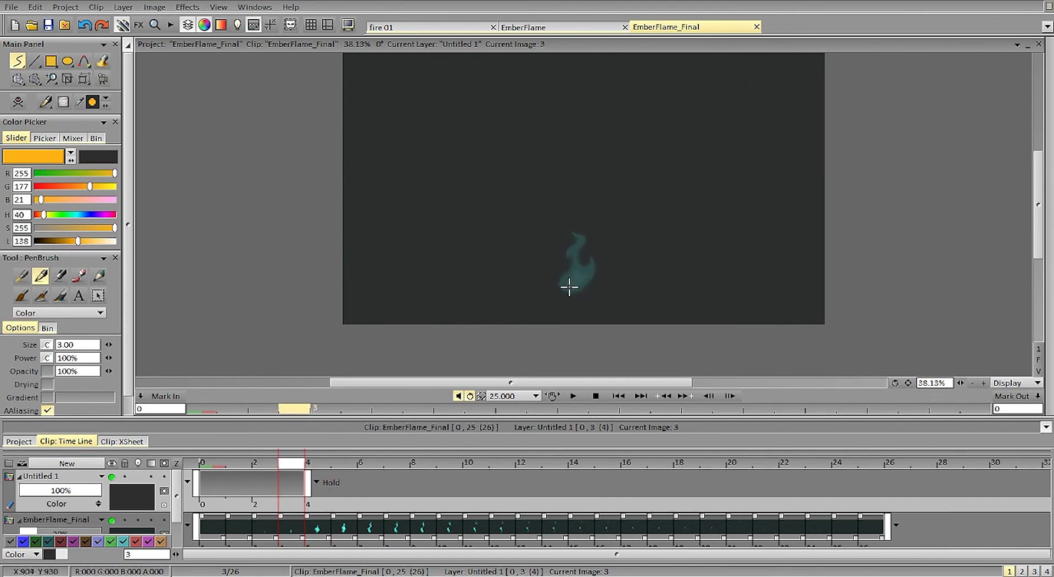
Try an angular, spiked outline around the frame 3 flame, compare it with frame 4, and clear it
mouse_move(558, 270)
left_mouse_down()
mouse_move(585, 276)
mouse_move(567, 292)
left_mouse_up()
key("Right")
key("Left")
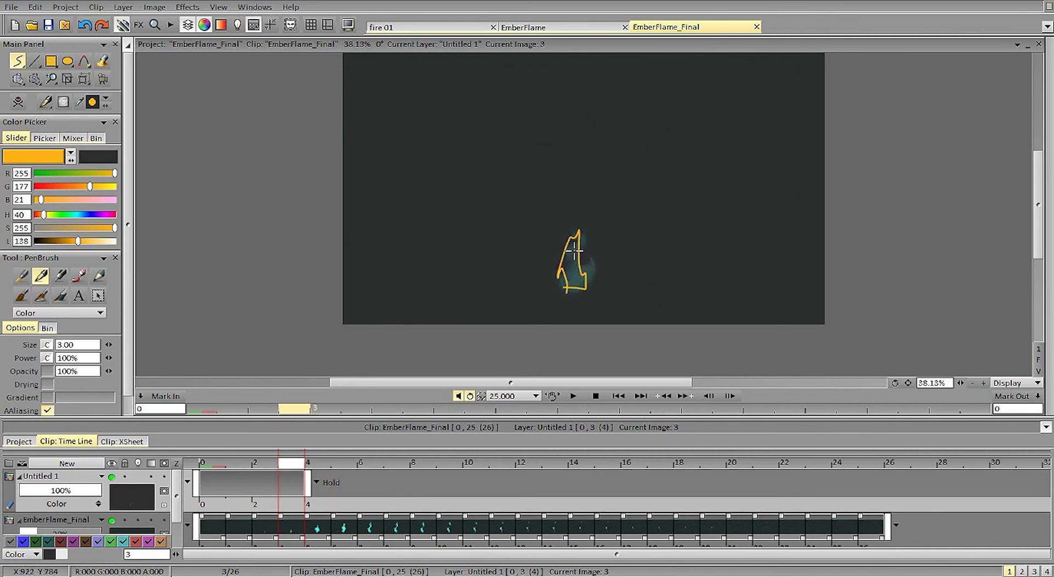
key("BackSpace")
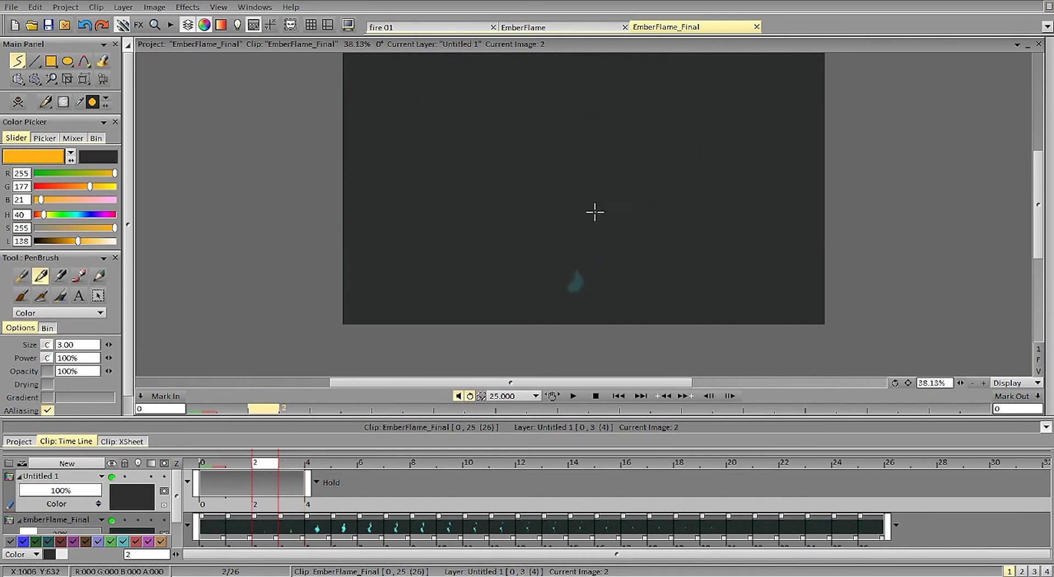
Try short marking strokes along the lower-left edge of the frame 4 flame, and remove them
key("Right")
mouse_move(558, 287)
left_mouse_down()
mouse_move(553, 261)
mouse_move(550, 273)
left_mouse_up()
key("BackSpace")
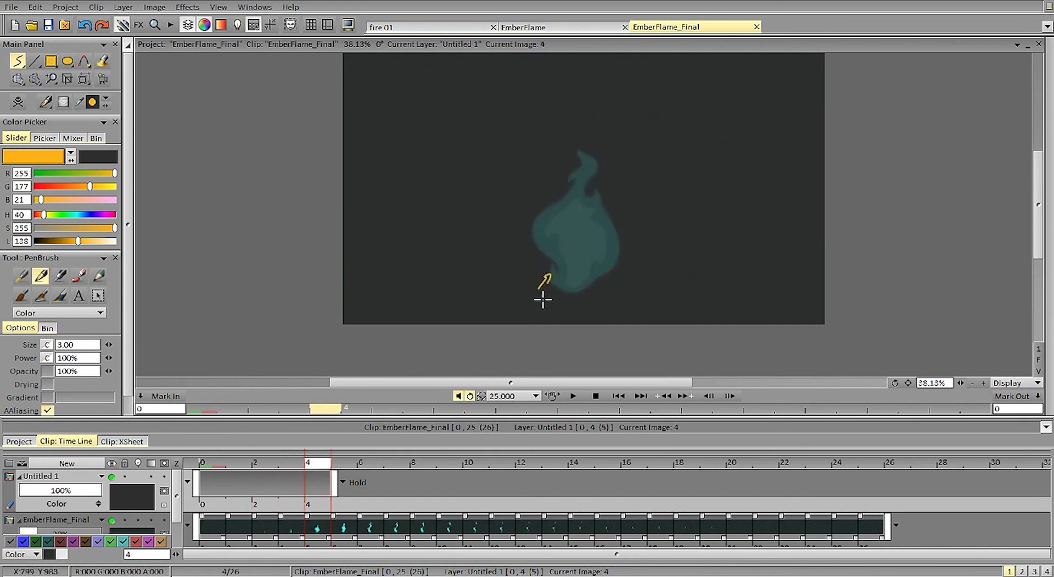
key("BackSpace")
mouse_move(528, 256)
left_mouse_down()
mouse_move(548, 278)
mouse_move(540, 253)
mouse_move(548, 277)
mouse_move(532, 257)
mouse_move(540, 251)
mouse_move(546, 275)
mouse_move(544, 250)
left_mouse_up()
key("ctrl+z")
key("ctrl+z")
key("ctrl+z")
key("ctrl+z")
Sketch the frame 4 flame's left contour with a hooked point, and try example curves beside the flame, undoing those
mouse_move(559, 286)
left_mouse_down()
mouse_move(542, 252)
mouse_move(546, 196)
mouse_move(571, 188)
left_mouse_up()
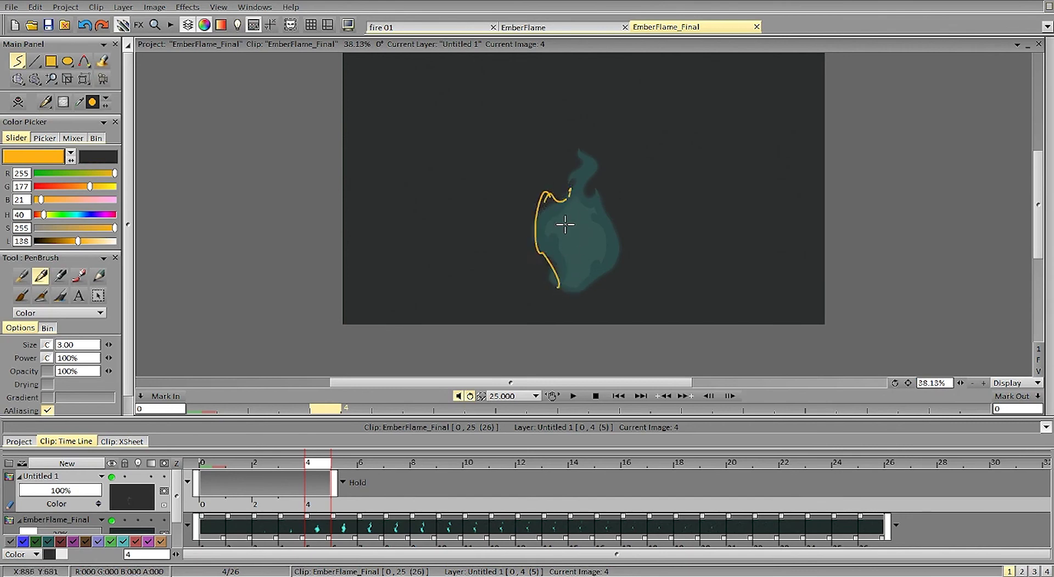
mouse_move(671, 181)
left_mouse_down()
mouse_move(684, 250)
mouse_move(693, 237)
left_mouse_up()
key("ctrl+z")
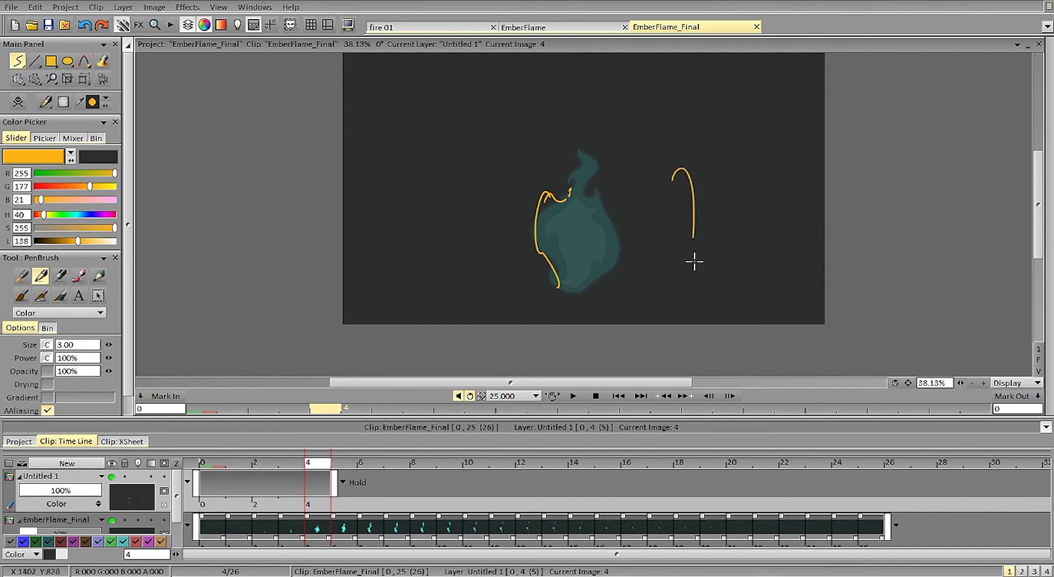
key("ctrl+z")
mouse_move(674, 181)
left_mouse_down()
mouse_move(694, 201)
mouse_move(691, 261)
left_mouse_up()
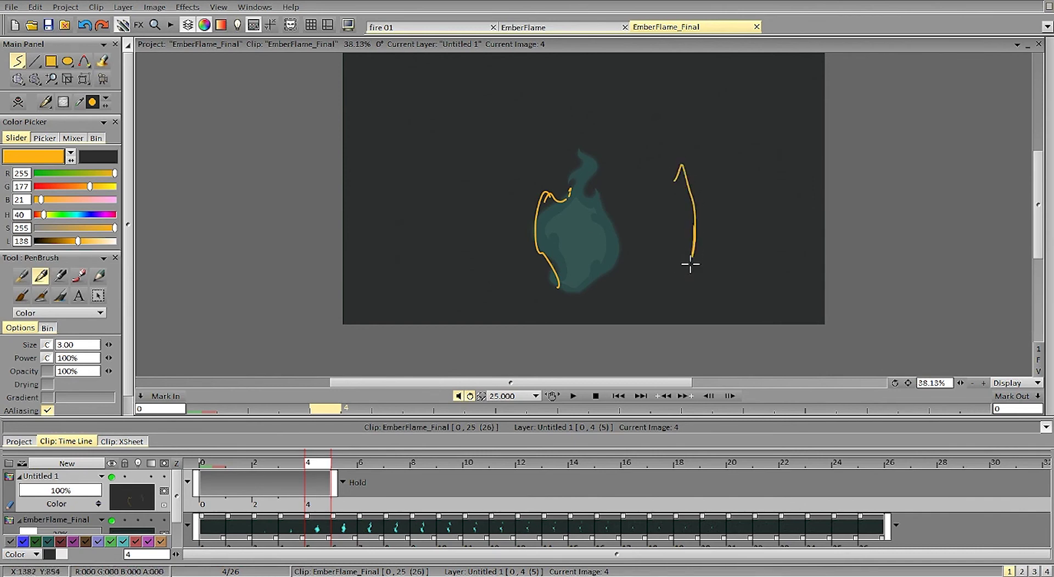
key("ctrl+z")
key("ctrl+z")
Sketch one smooth curve along the right side of the frame 4 flame's body, undoing the surplus strokes
left_click_drag(585, 292, 619, 255)
key("ctrl+z")
mouse_move(592, 287)
left_mouse_down()
mouse_move(614, 233)
mouse_move(574, 149)
left_mouse_up()
key("ctrl+z")
key("ctrl+z")
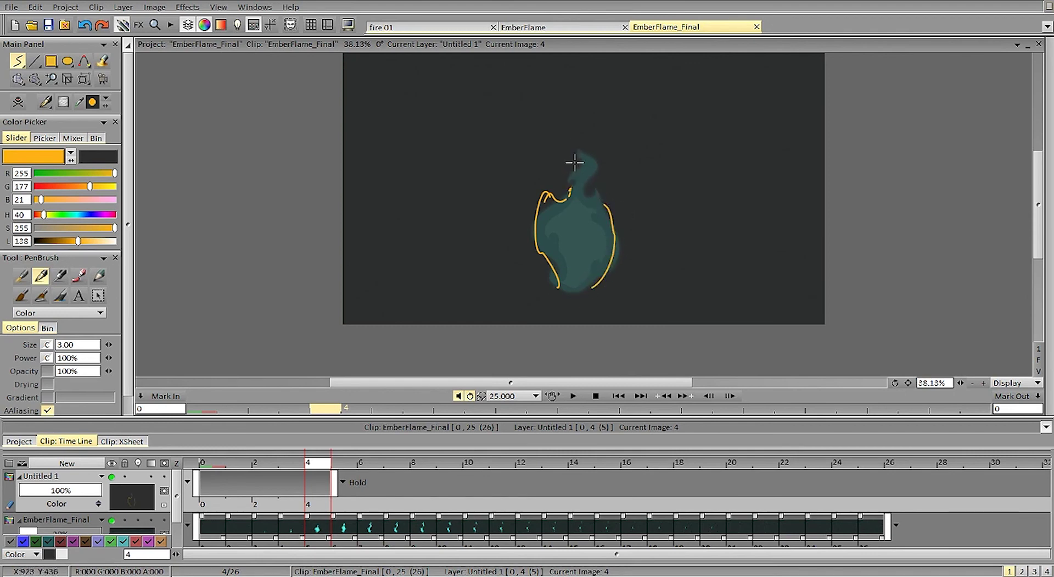
Sketch and refine a pointed tip joining the left and right contours on frame 4, and clear the complete outline
mouse_move(571, 193)
left_mouse_down()
mouse_move(574, 149)
mouse_move(607, 219)
left_mouse_up()
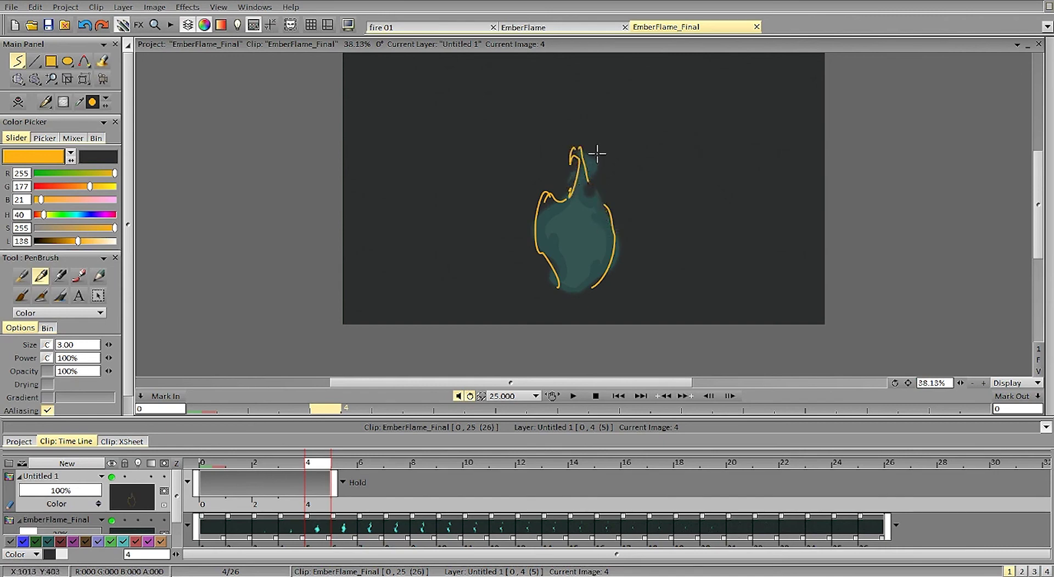
key("ctrl+z")
key("ctrl+z")
mouse_move(570, 192)
left_mouse_down()
mouse_move(578, 160)
mouse_move(600, 189)
mouse_move(611, 241)
left_mouse_up()
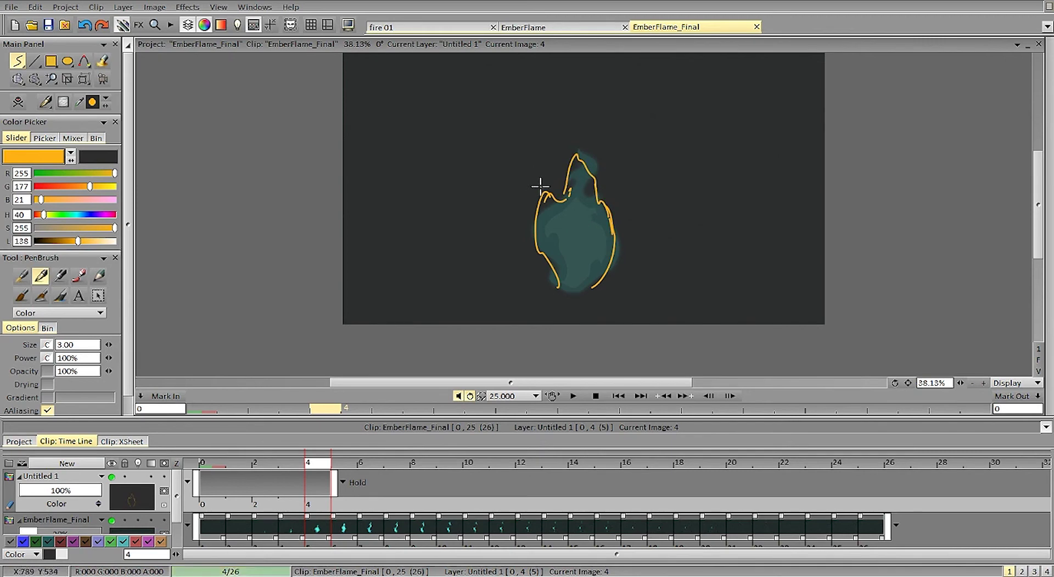
key("BackSpace")
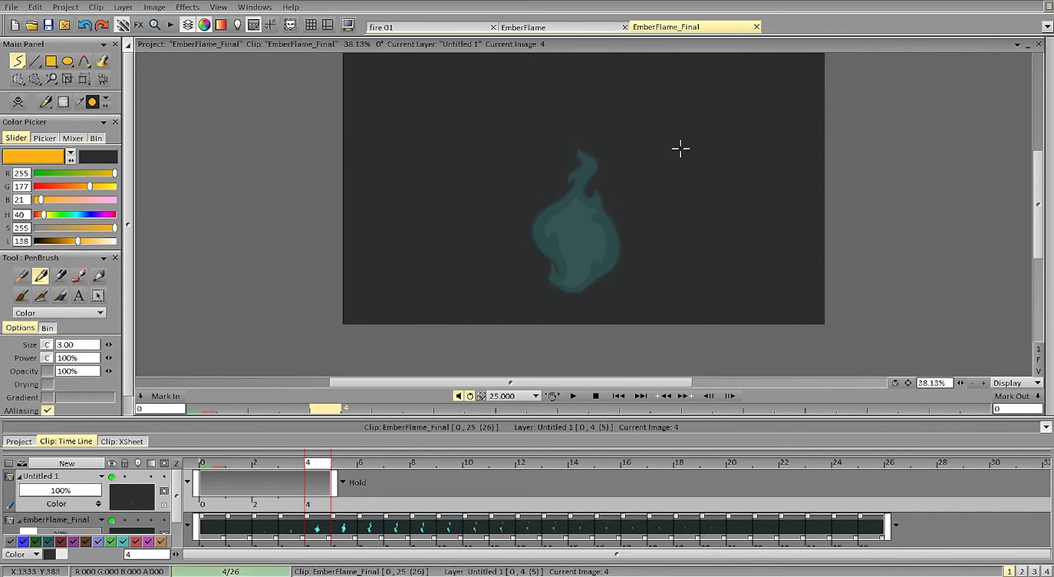
Examine how the flame's silhouette changes between frames 4, 5 and 6
key("Right")
key("Right")
key("Left")
key("Left")
key("Right")
key("Right")
key("Right")
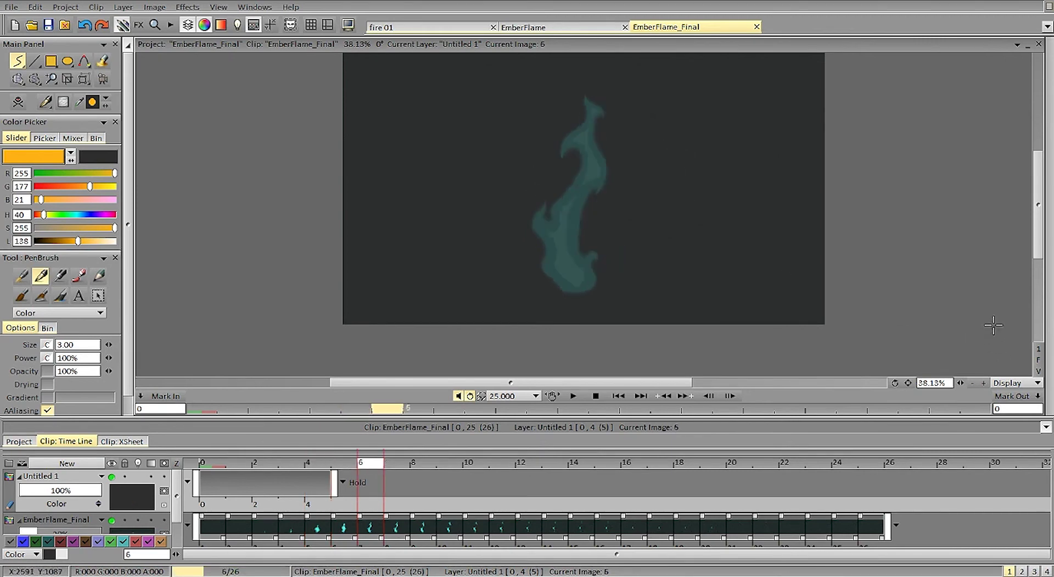
key("Left")
left_click_drag(964, 385, 973, 384)
key("Left")
key("Left")
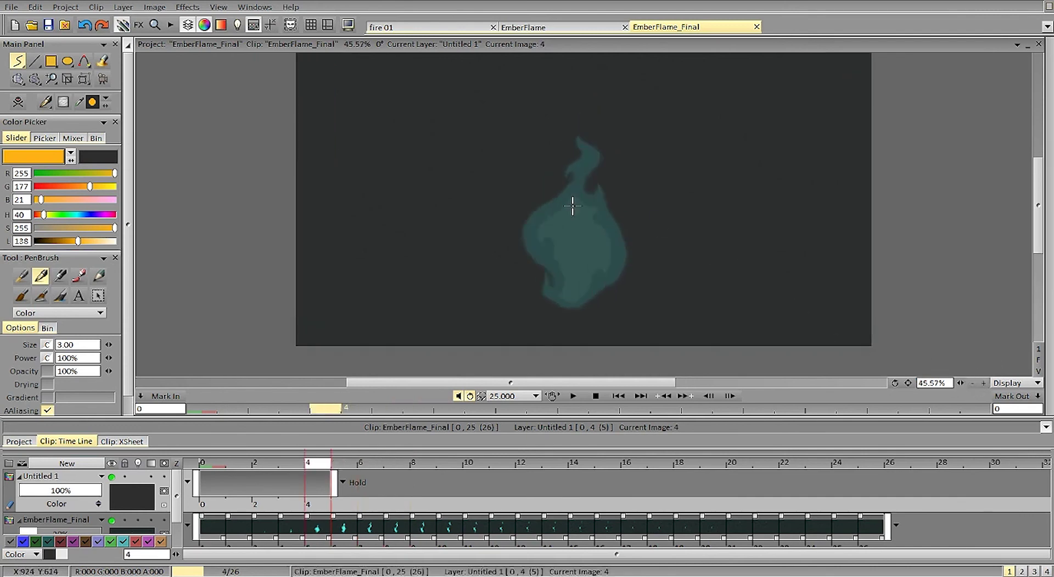
Sketch arcs along both sides of the flame body on frame 5, and a lower pair along the body's sides on frame 4
key("Right")
left_click_drag(535, 186, 568, 258)
left_click_drag(621, 212, 610, 254)
key("Left")
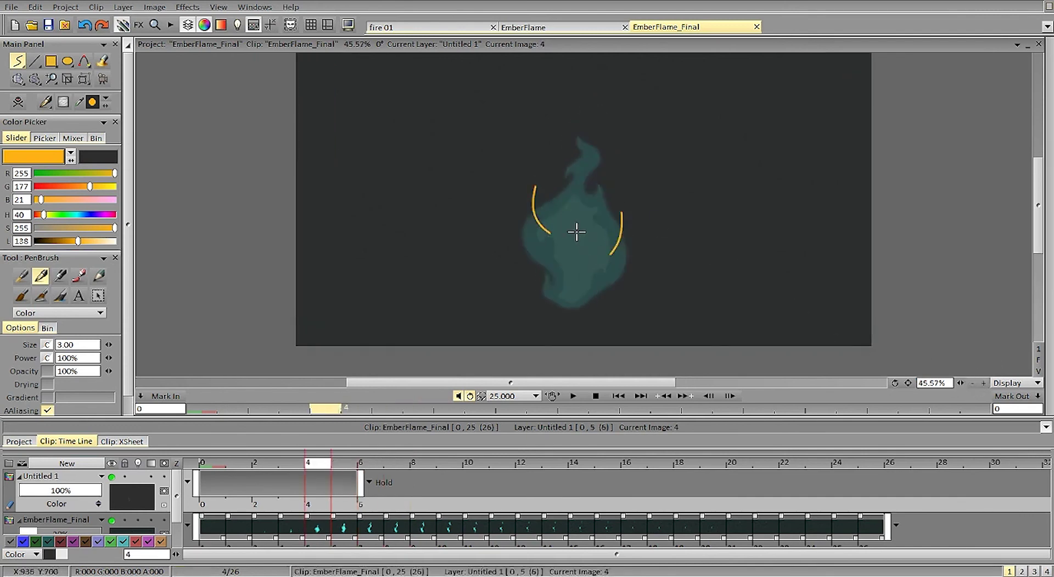
left_click_drag(529, 216, 533, 262)
left_click_drag(625, 240, 616, 279)
Examine how the flame body shifts against the side arcs across frames 4 to 6
key("Left")
key("Right")
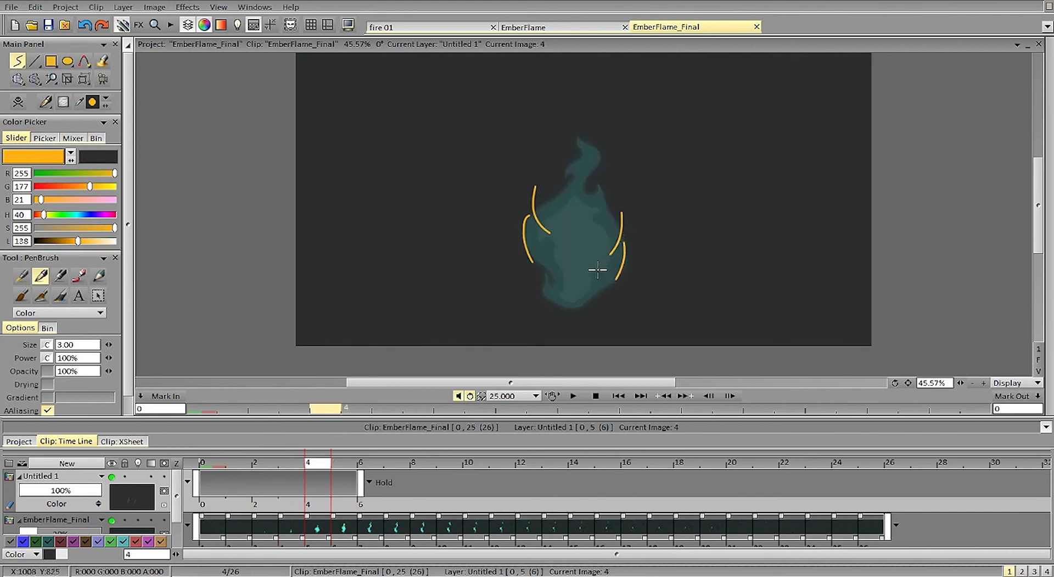
key("Right")
key("Right")
key("Left")
key("Left")
key("Right")
key("Left")
key("Right")
key("Right")
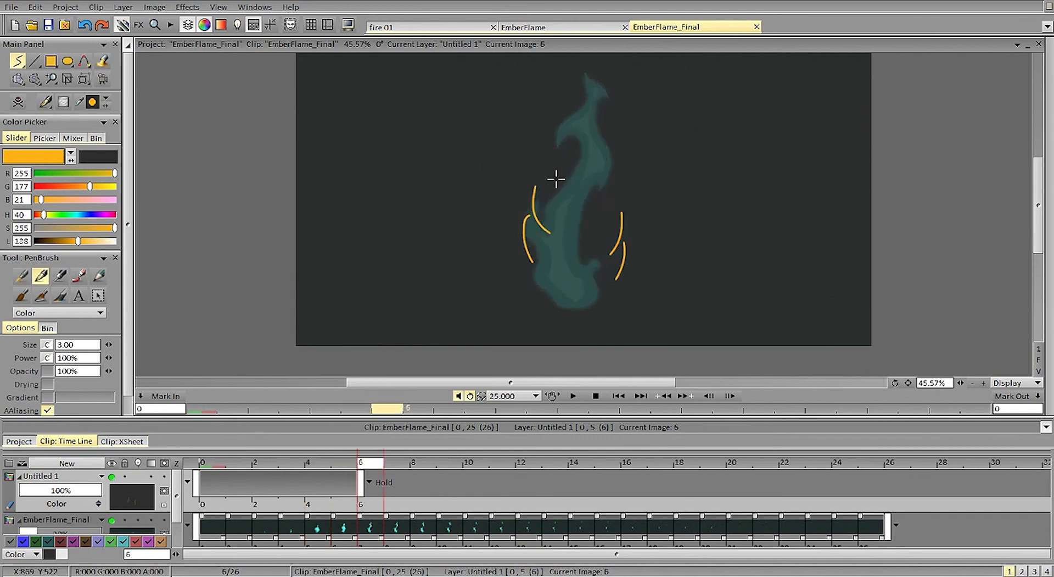
key("Left")
key("Right")
key("Left")
key("Left")
key("Right")
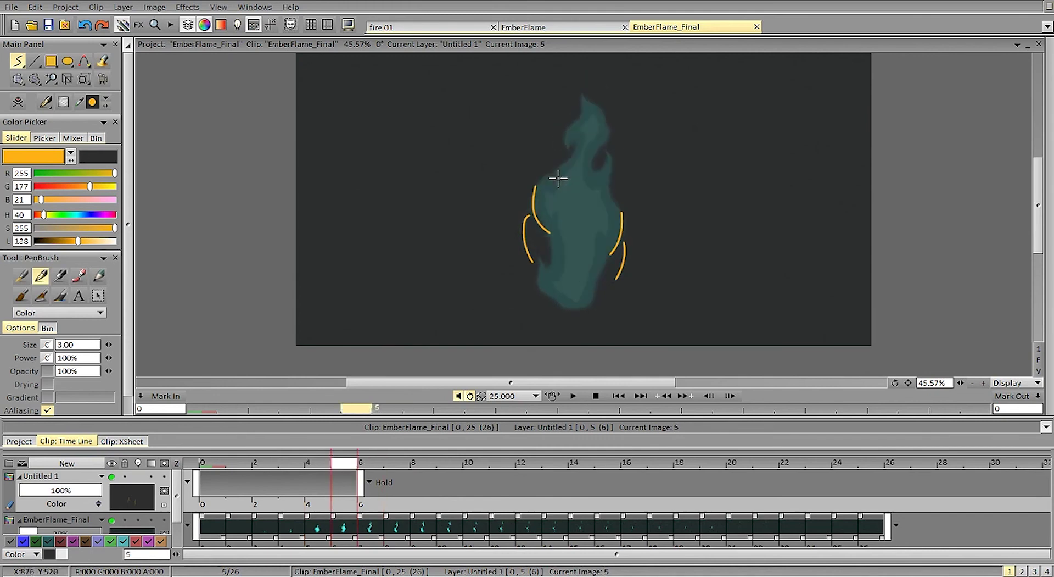
key("Left")
key("Right")
key("Right")
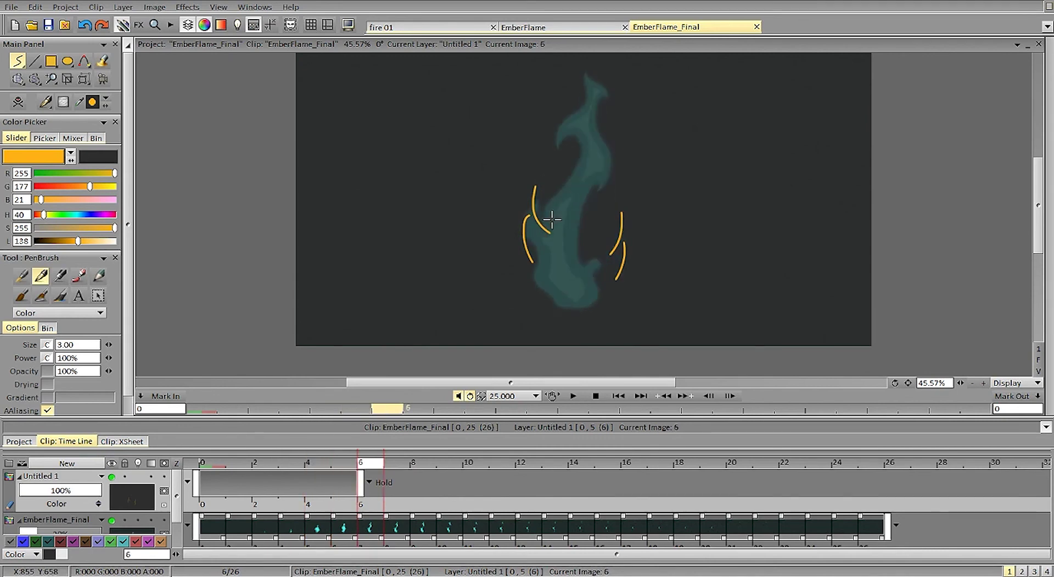
key("Left")
key("Right")
key("Left")
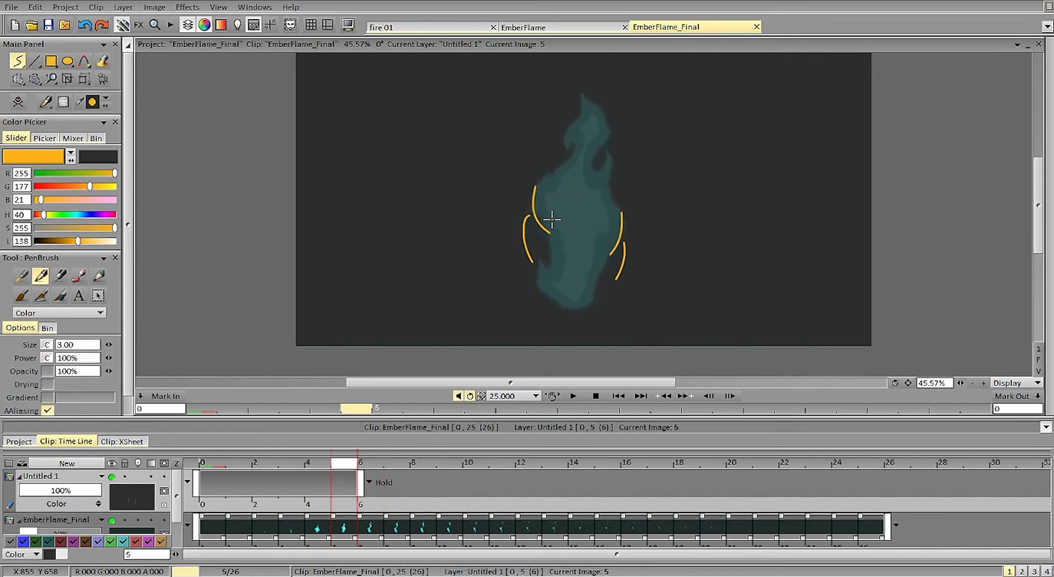
key("Right")
key("Left")
Try a large circle over the flame's upper body on frame 5, and undo it
mouse_move(542, 184)
left_mouse_down()
mouse_move(542, 217)
mouse_move(590, 248)
mouse_move(611, 208)
mouse_move(565, 162)
mouse_move(542, 205)
mouse_move(569, 223)
left_mouse_up()
key("Right")
key("ctrl+z")
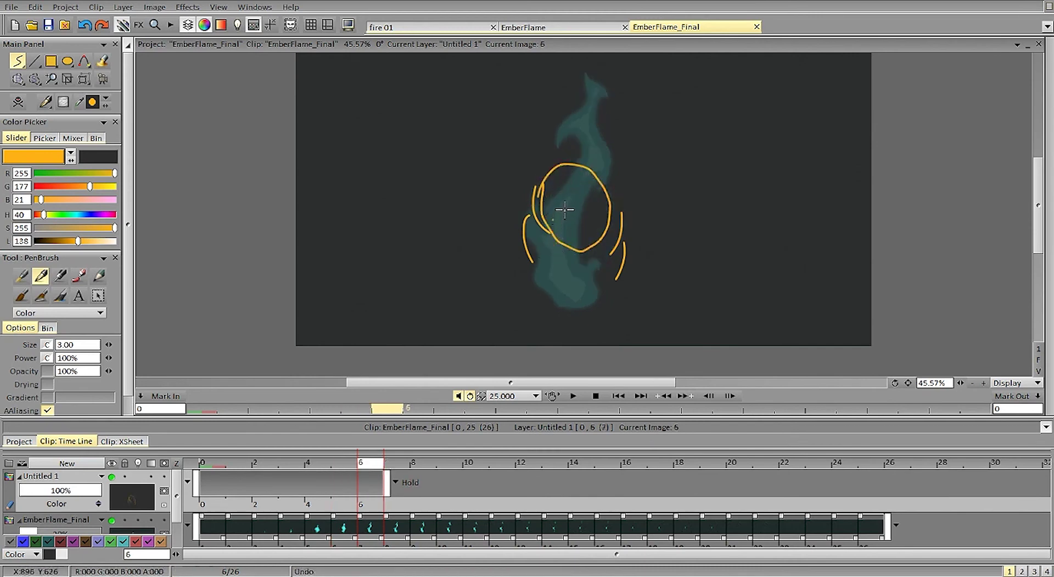
key("ctrl+z")
Circle the flame's small upper mass on frame 5, and add an arrow pointing at it and small loops inside
key("Right")
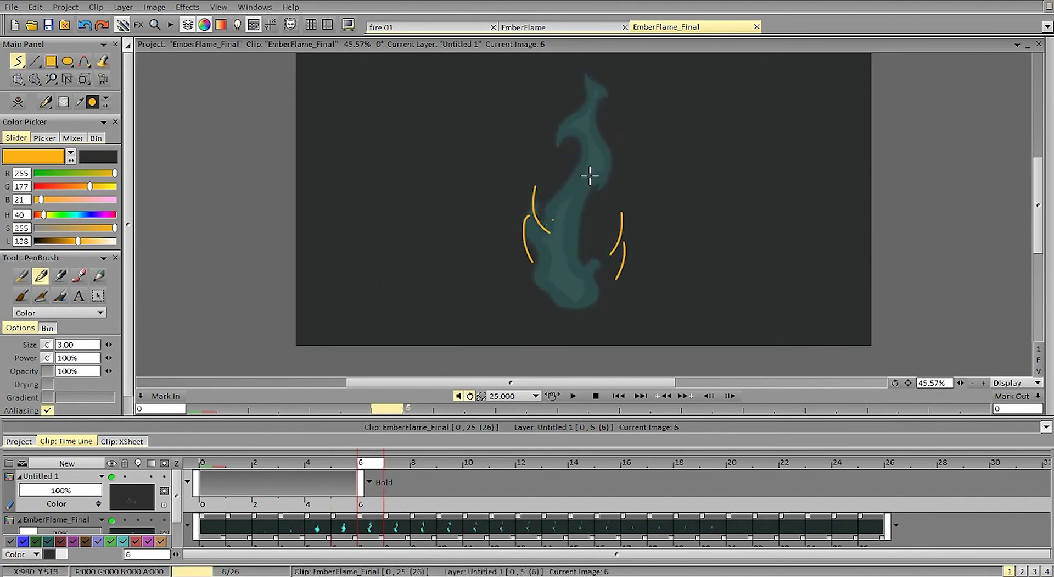
key("Left")
left_click_drag(563, 138, 568, 140)
key("Right")
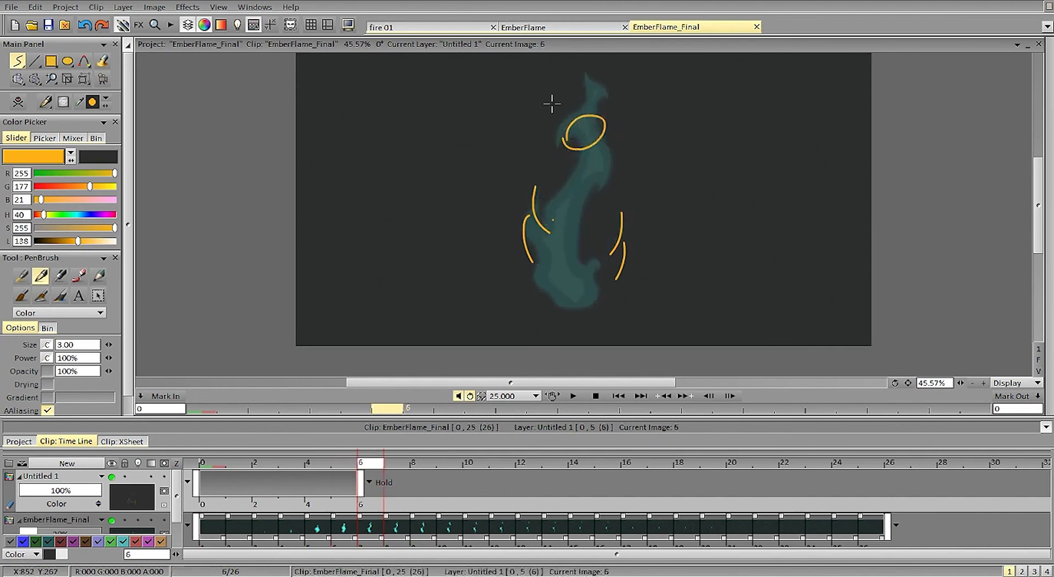
mouse_move(547, 92)
left_mouse_down()
mouse_move(563, 122)
mouse_move(594, 132)
left_mouse_up()
key("Left")
key("Right")
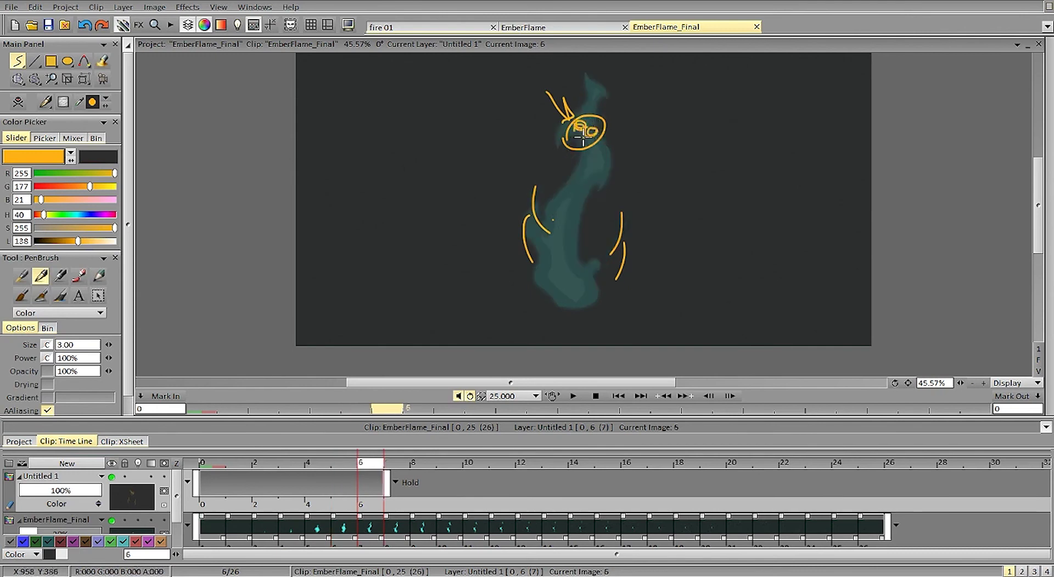
Circle the flame's large body mass with a doubled ellipse, and mark its centre with a small loop
mouse_move(565, 176)
left_mouse_down()
mouse_move(616, 231)
mouse_move(554, 245)
mouse_move(570, 211)
left_mouse_up()
key("Left")
key("Right")
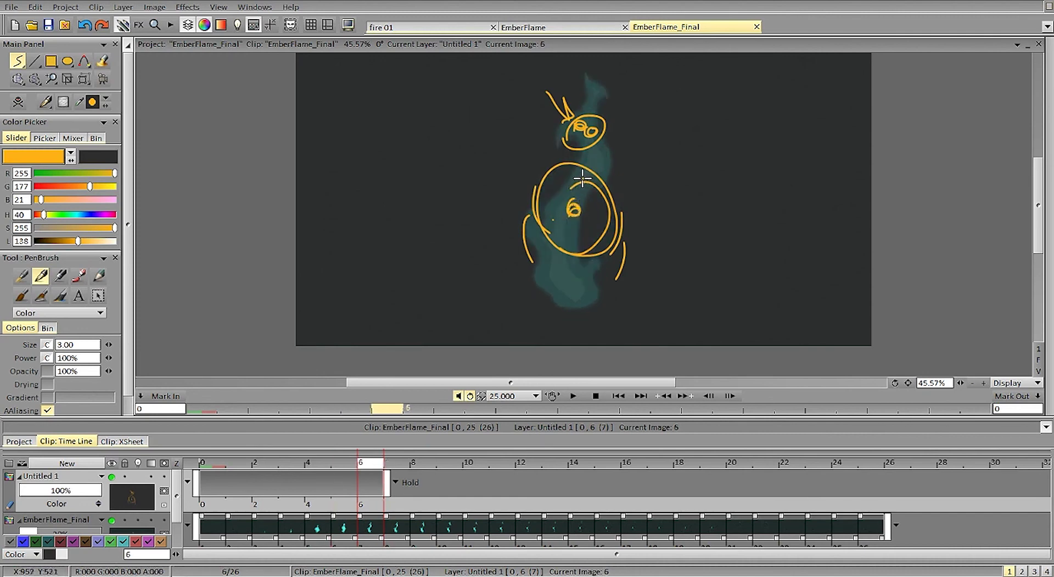
Compare the flame shapes on frames 5 and 6 against the two circled masses
key("Left")
key("Right")
key("Left")
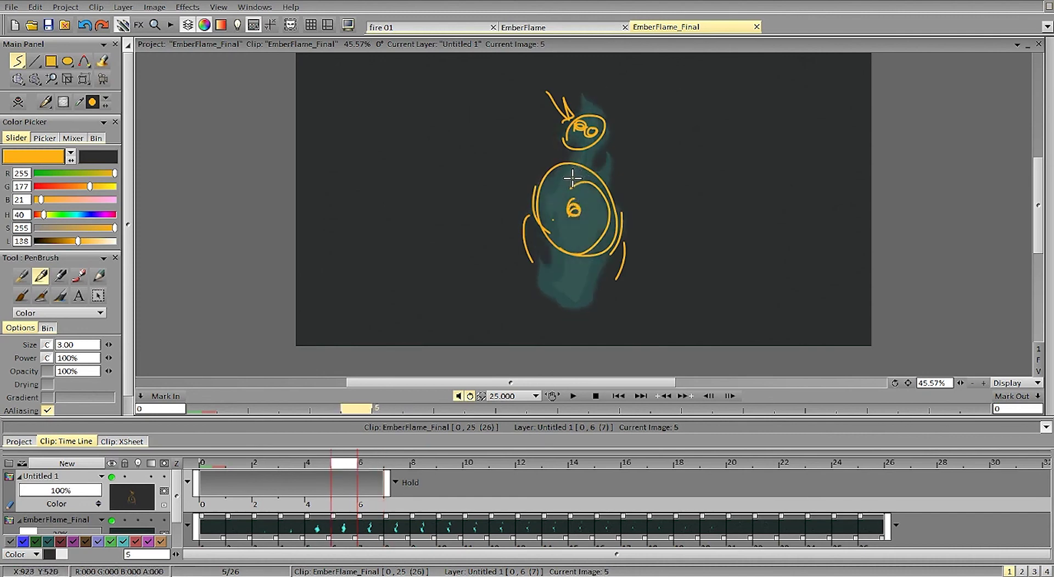
key("Right")
key("Left")
key("Right")
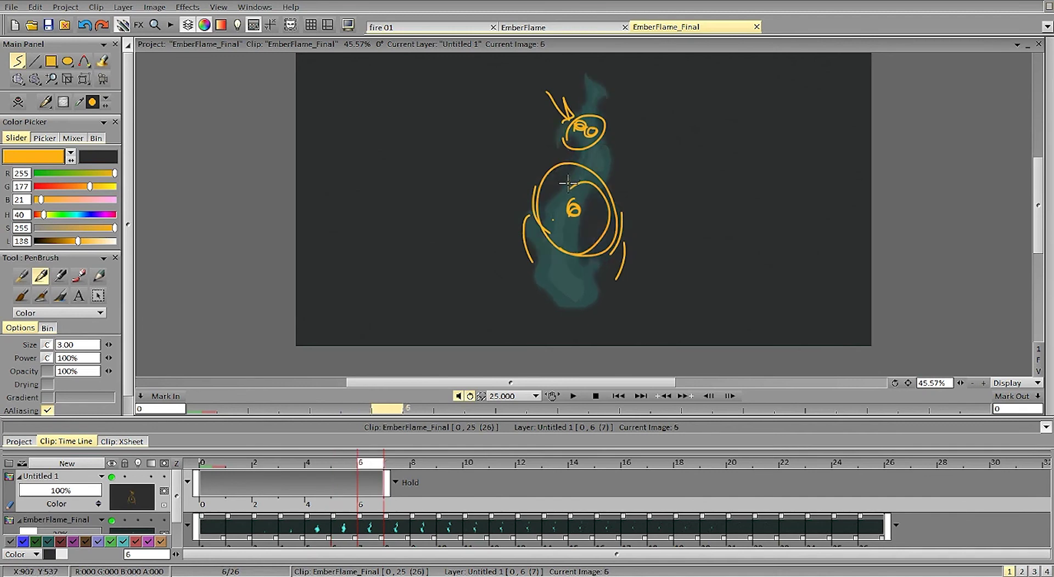
key("Left")
key("Right")
key("Left")
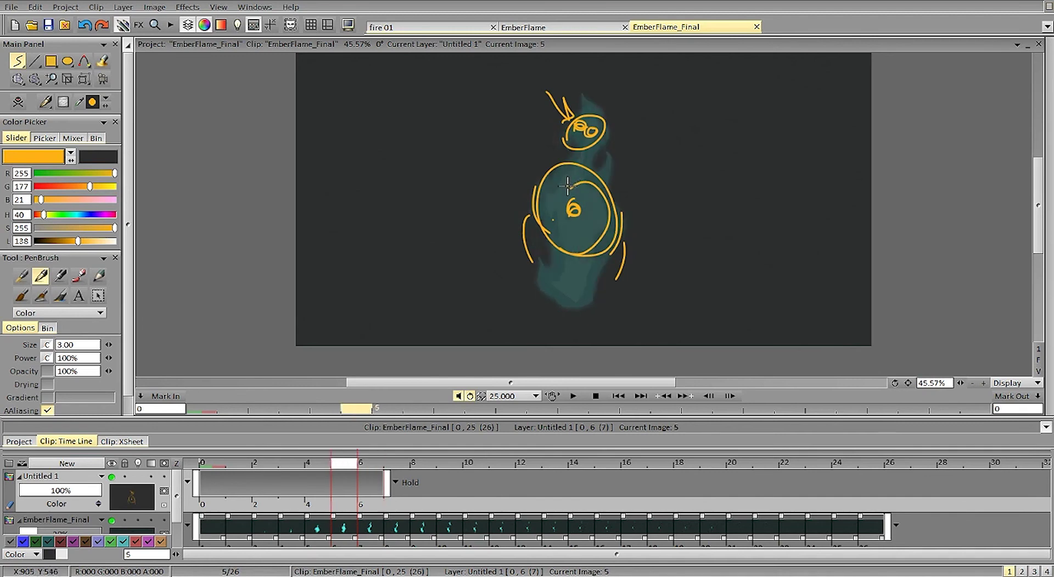
key("Right")
key("Left")
key("Right")
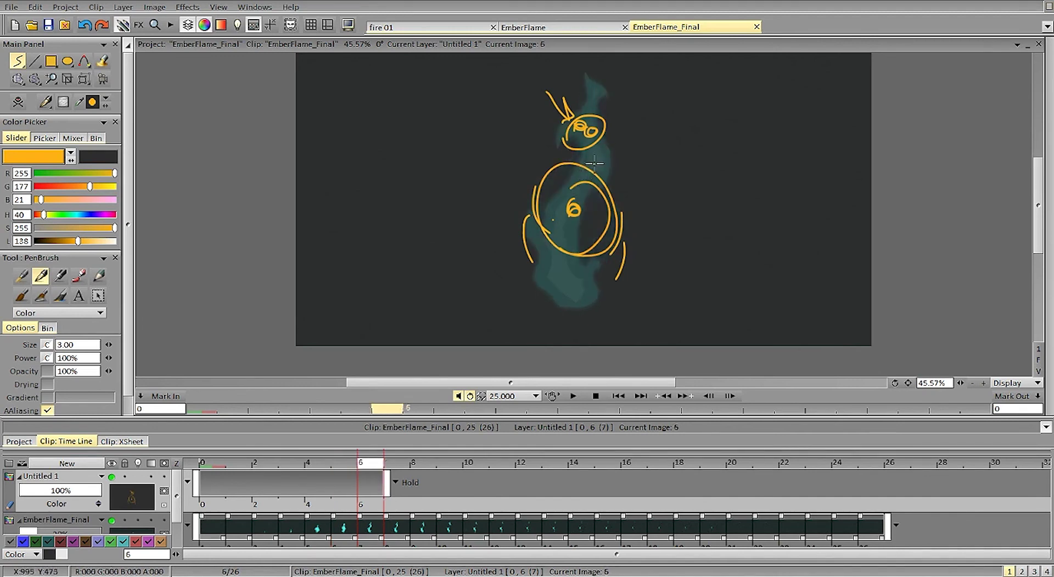
key("Left")
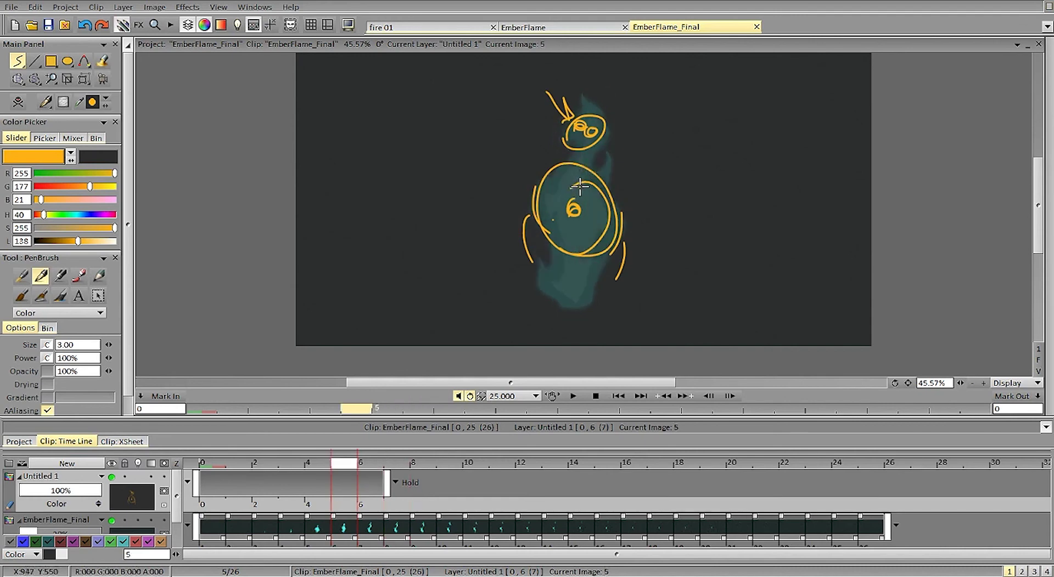
key("Right")
key("Left")
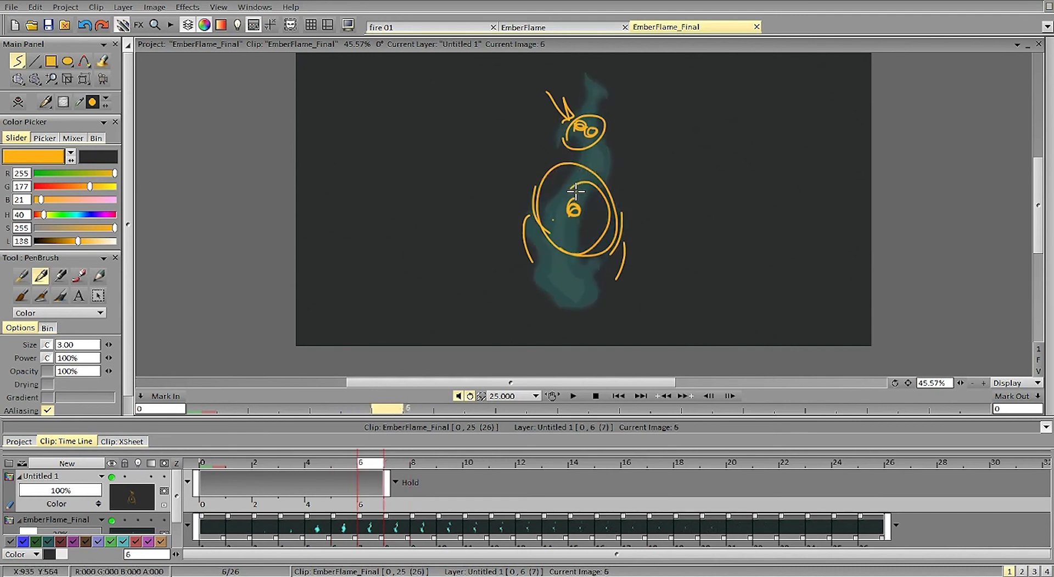
key("Right")
key("Left")
Clear the circles, and hatch the hollow beside the frame 6 flame between two side arcs, extending a contour down toward the base
key("Right")
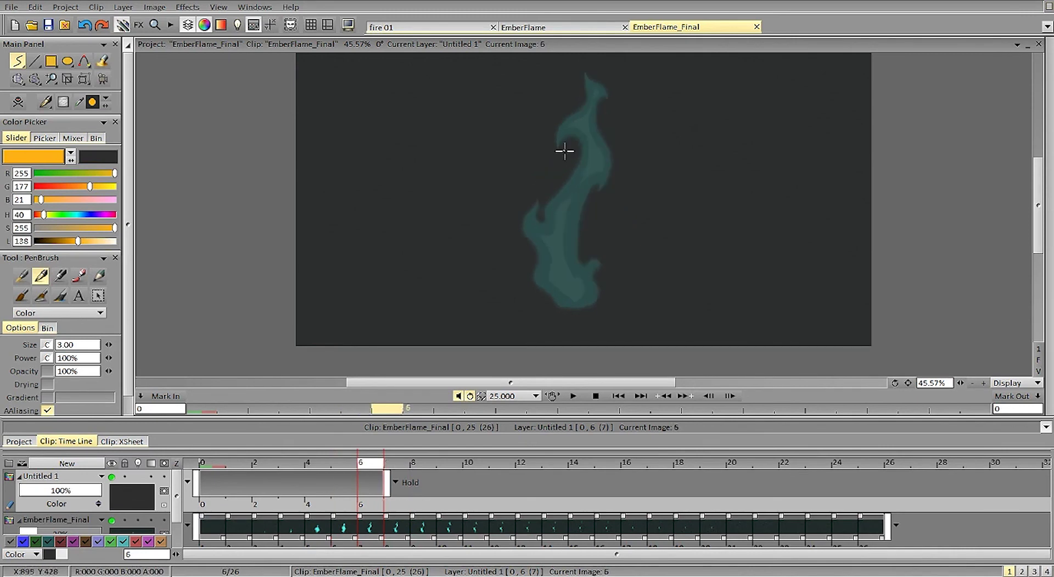
mouse_move(561, 128)
left_mouse_down()
mouse_move(556, 180)
mouse_move(552, 147)
mouse_move(550, 160)
mouse_move(581, 179)
left_mouse_up()
key("Left")
key("Right")
mouse_move(559, 146)
left_mouse_down()
mouse_move(598, 168)
mouse_move(599, 131)
mouse_move(600, 199)
mouse_move(545, 153)
left_mouse_up()
key("Left")
key("Right")
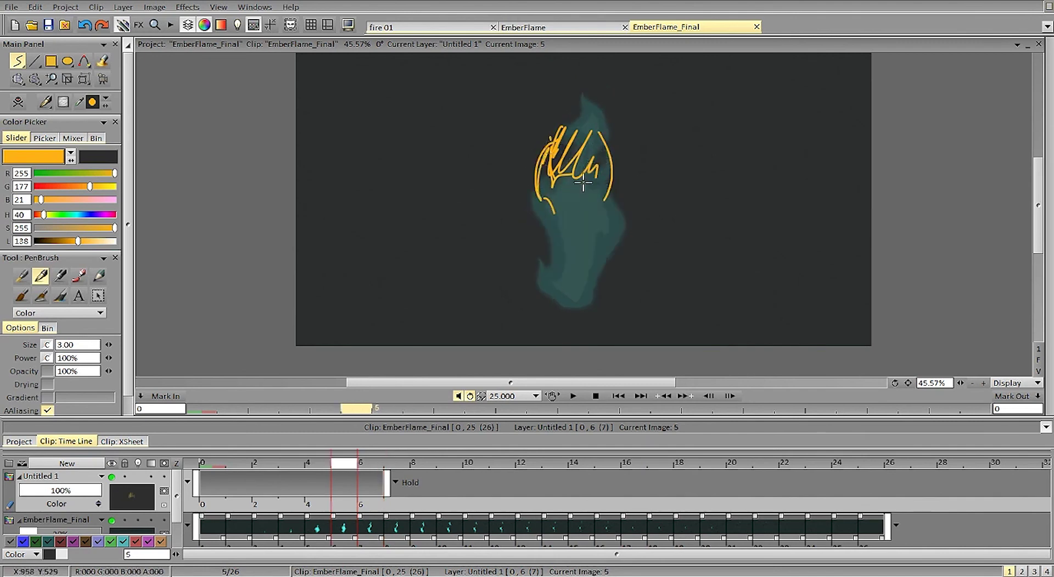
mouse_move(548, 170)
left_mouse_down()
mouse_move(598, 198)
mouse_move(587, 218)
mouse_move(603, 202)
mouse_move(582, 262)
left_mouse_up()
key("Left")
key("Right")
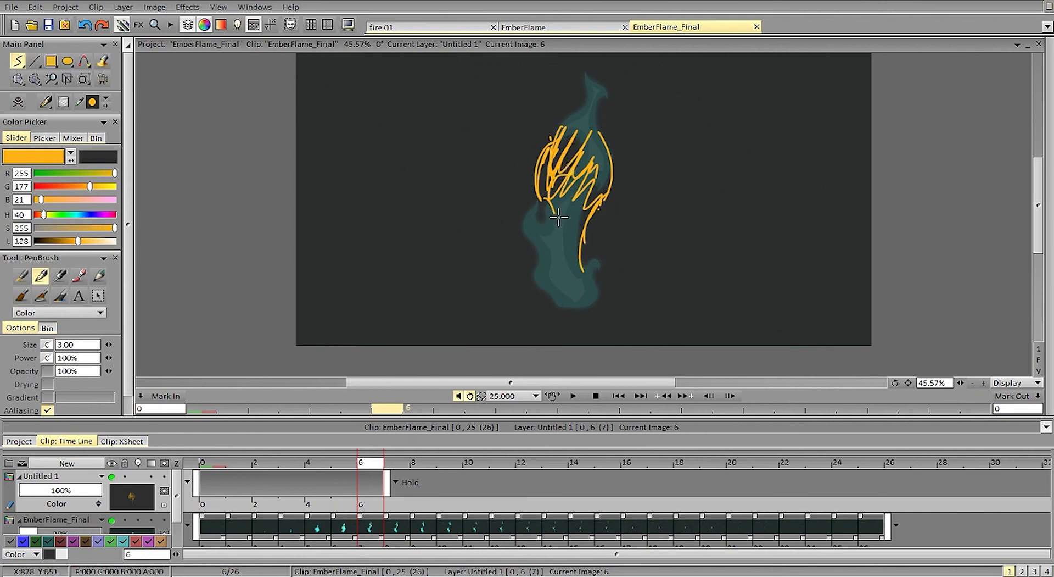
Clear the hatching, and mark the flame body's left edge with a short arc on frame 5 and a lower one on frame 4
key("Left")
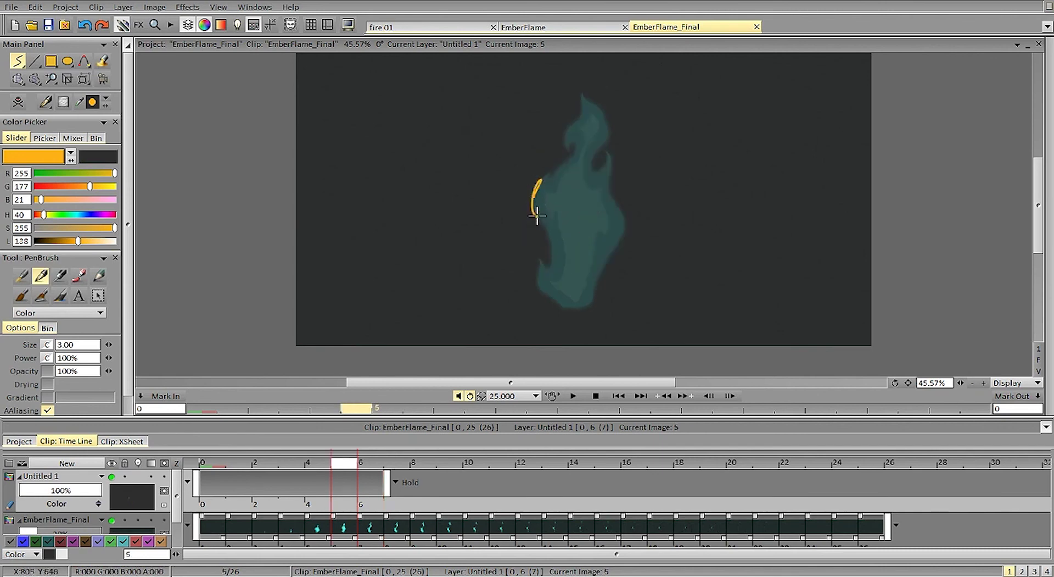
key("Left")
left_click_drag(527, 232, 531, 258)
key("Right")
key("Right")
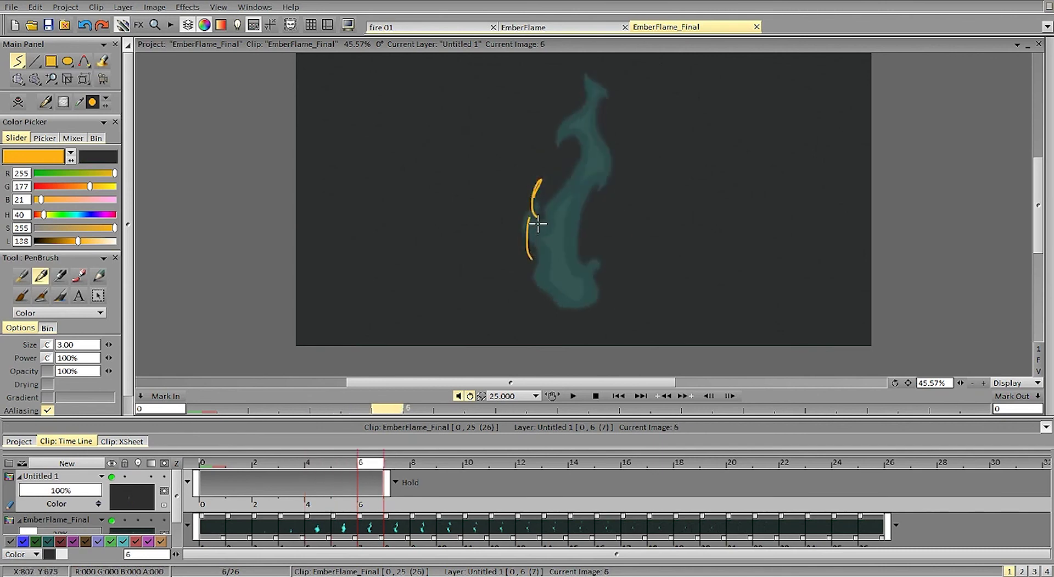
Sketch an arrow pointing at the junction between the two left-edge arcs
key("Left")
key("Right")
mouse_move(504, 184)
left_mouse_down()
mouse_move(516, 212)
mouse_move(522, 201)
left_mouse_up()
Examine how the flame's left edge develops around the arrowed junction from frame 4 to frame 9
key("Left")
key("Left")
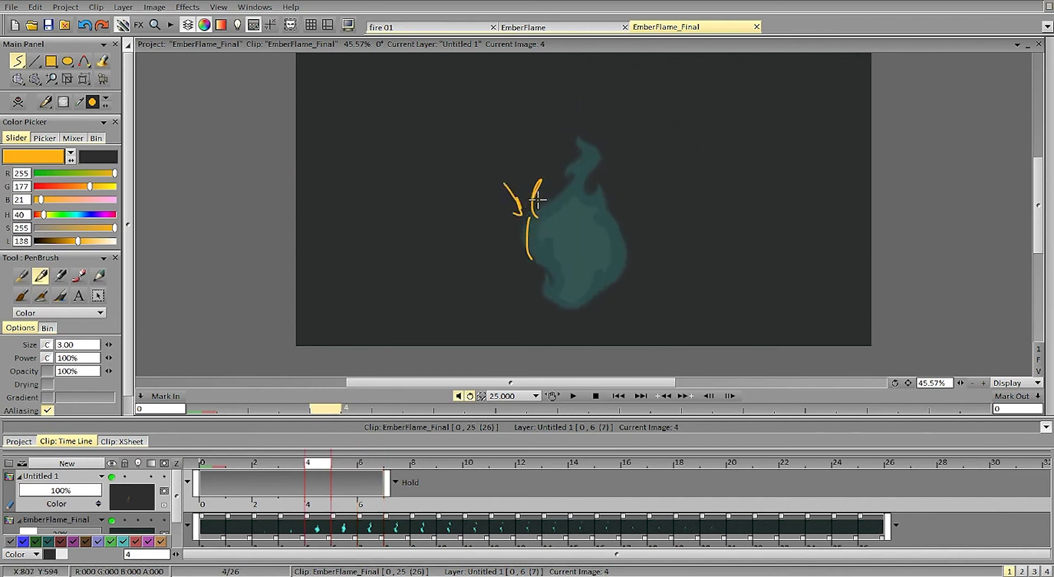
key("Right")
key("Right")
key("Right")
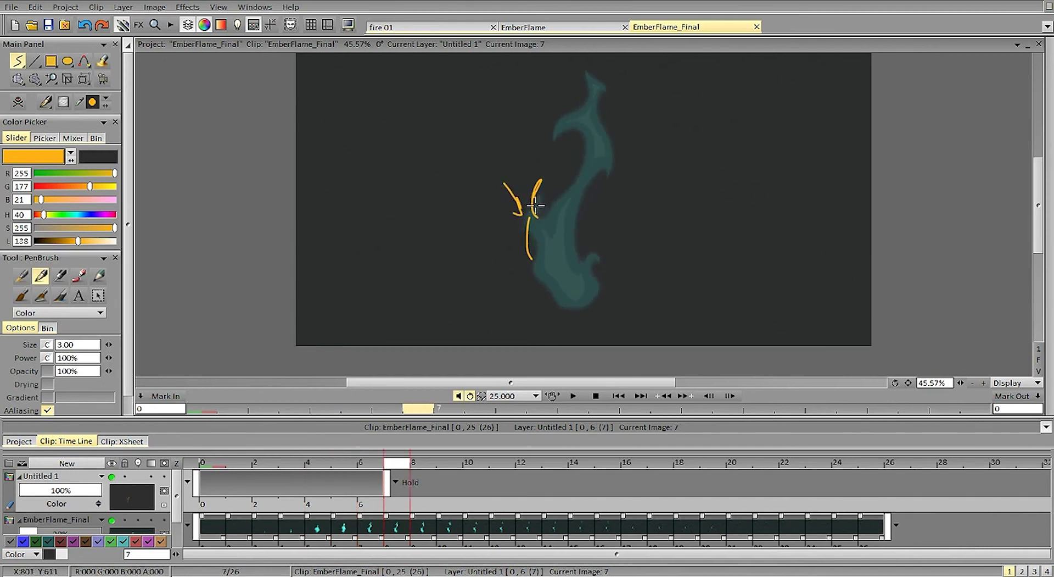
key("Left")
key("Left")
key("Left")
key("Right")
key("Right")
key("Right")
key("Right")
key("Right")
key("Left")
key("Left")
key("Left")
key("Left")
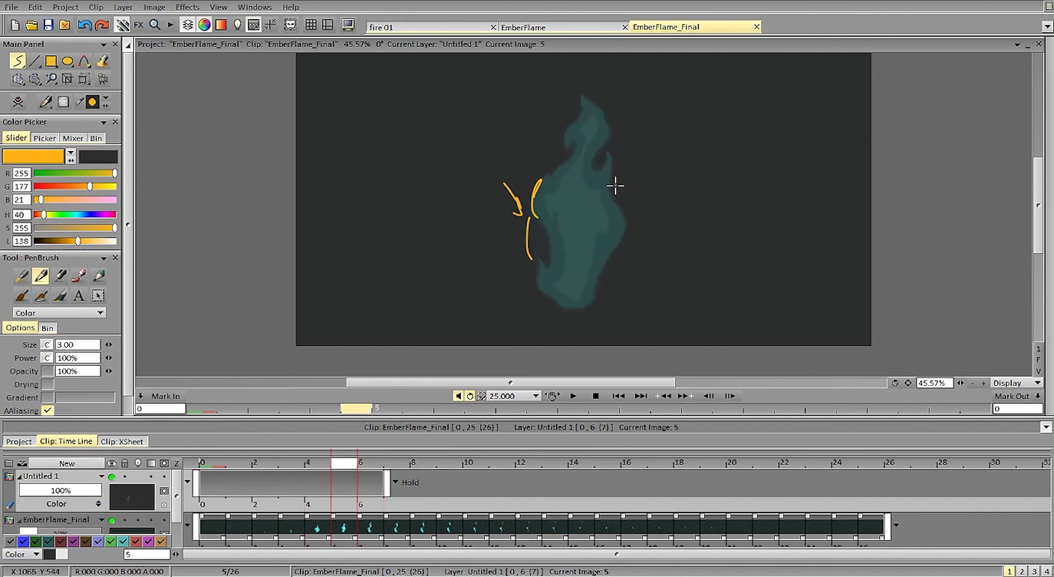
Clear the overlay, and mark the flame tip's position with short strokes on frames 3, 4 and 5
key("BackSpace")
key("Left")
left_click_drag(577, 139, 603, 155)
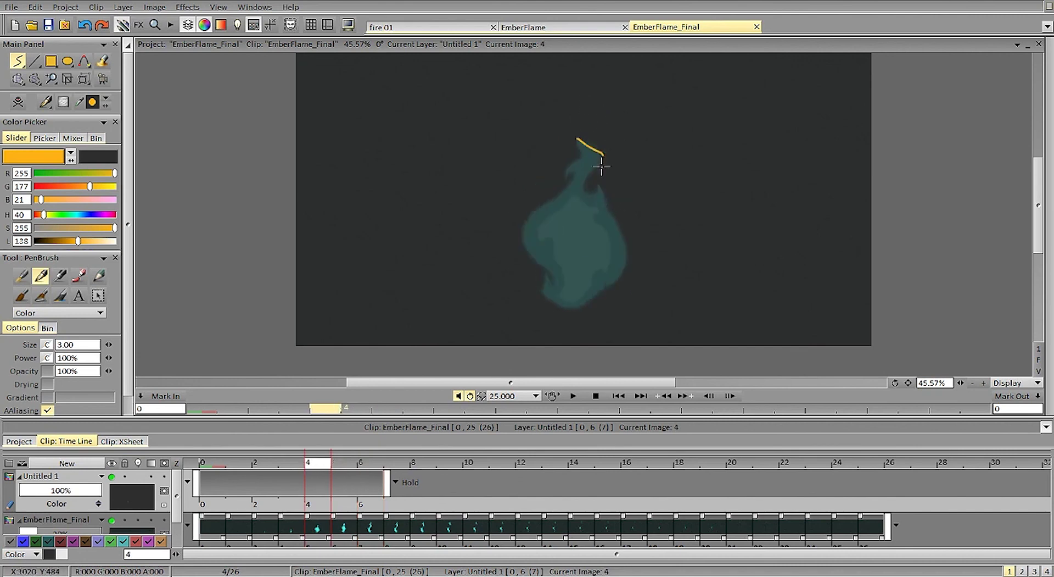
key("Left")
key("Right")
key("Right")
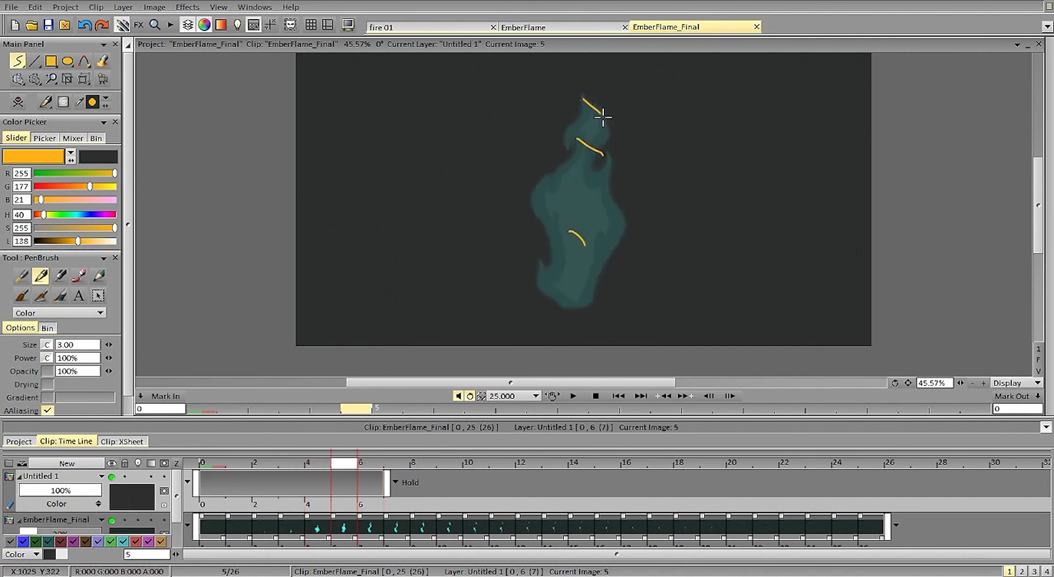
Continue marking the flame tip's rising positions with short strokes from frame 6 through frame 10
key("Right")
mouse_move(603, 116)
left_mouse_down()
mouse_move(607, 146)
mouse_move(602, 113)
mouse_move(589, 113)
mouse_move(608, 122)
left_mouse_up()
scroll(1016, 219, "up", 2)
key("Right")
key("Right")
key("Right")
key("Right")
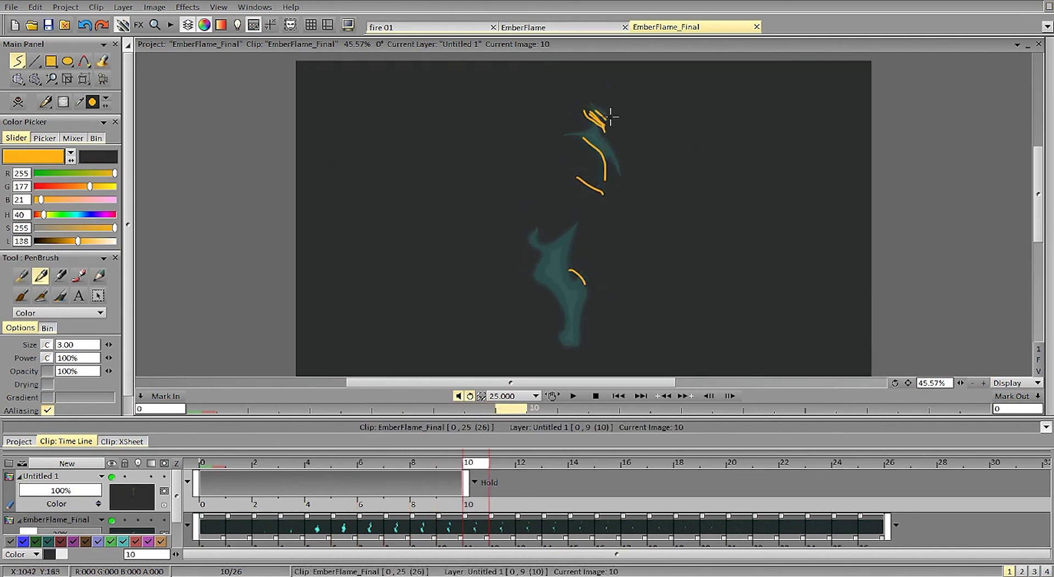
left_click_drag(604, 73, 601, 103)
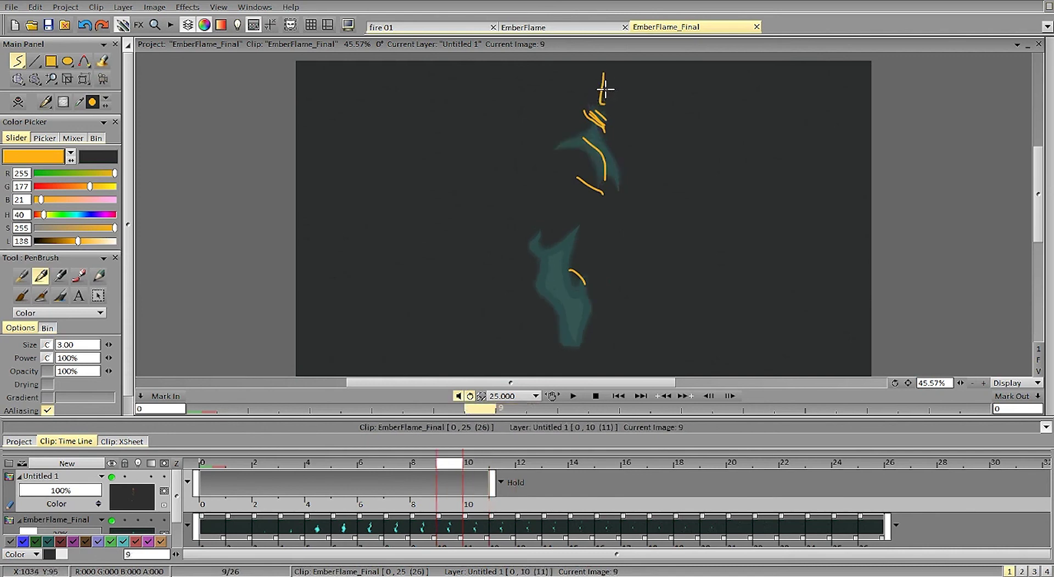
Examine the spacing of the flame tip marks against the animation between frames 5 and 12
key("Right")
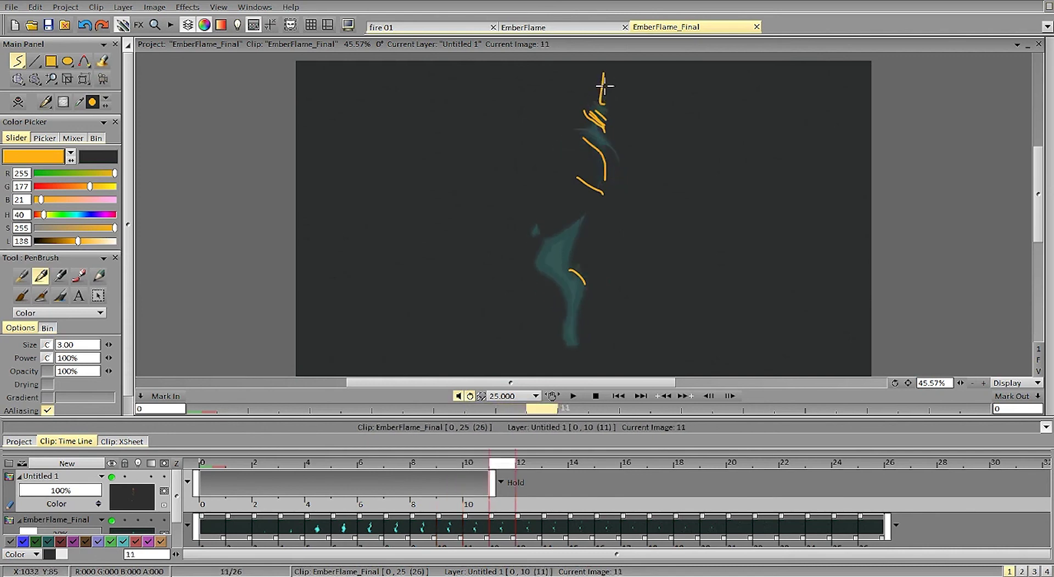
key("Right")
key("Left")
key("Left")
key("Left")
key("Left")
key("Left")
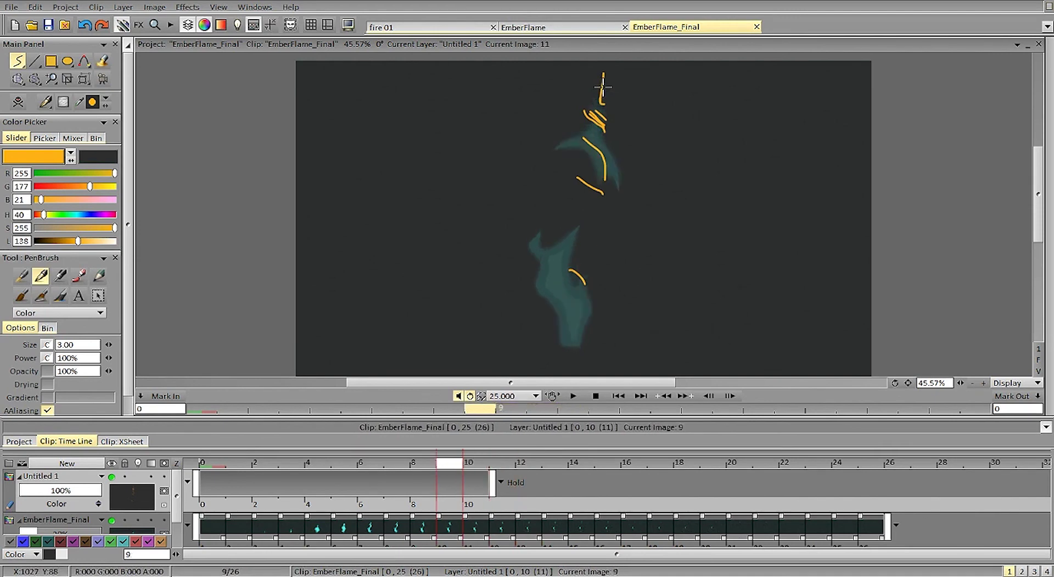
key("Left")
key("Left")
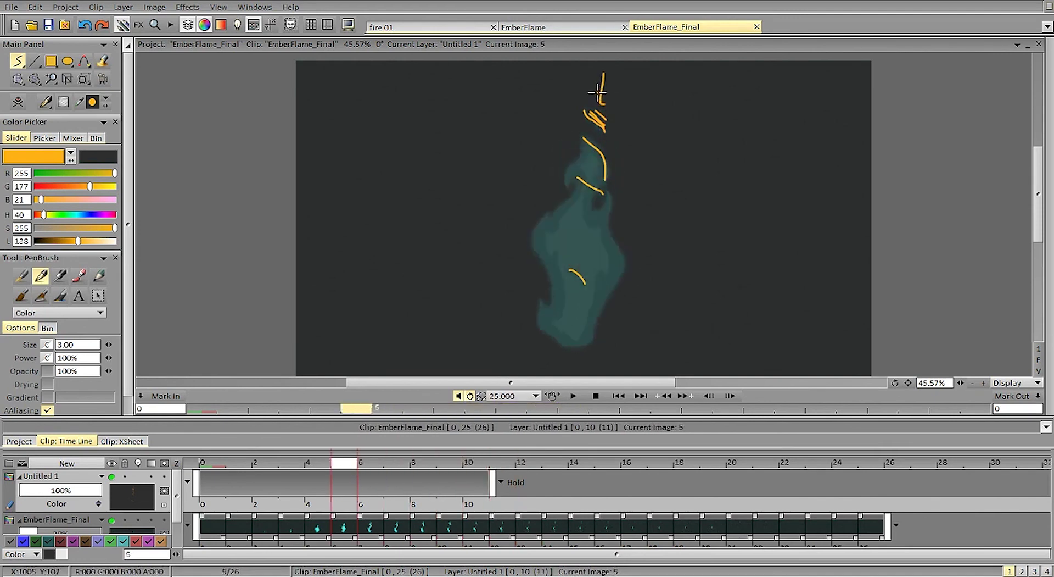
key("Right")
key("Right")
key("Right")
key("Right")
key("Right")
key("Right")
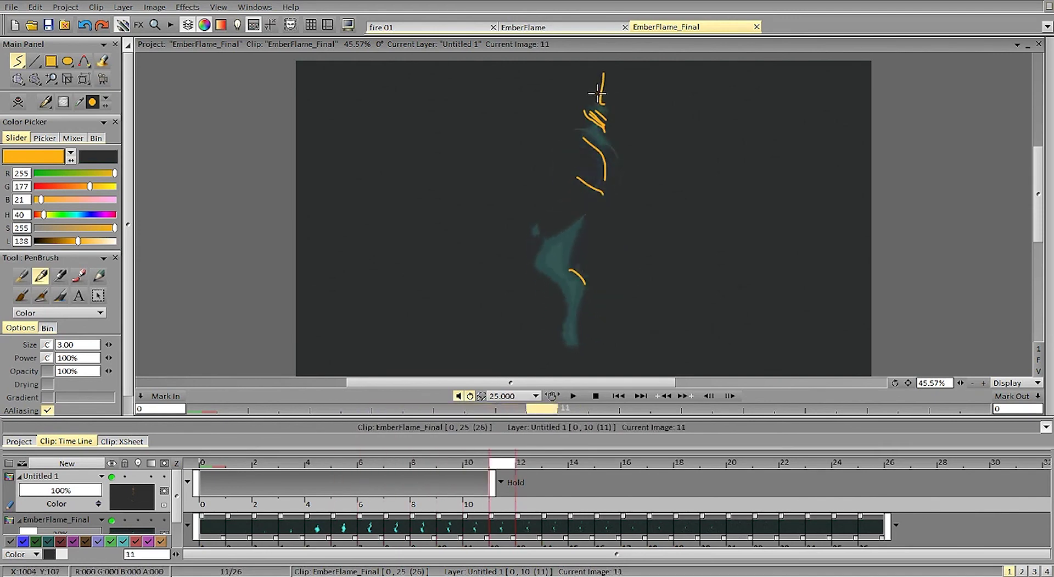
Clear the overlay after reviewing frames 8 to 11, and trace the detached upper wisp with a curved stroke on frame 11
key("Left")
key("Left")
key("Left")
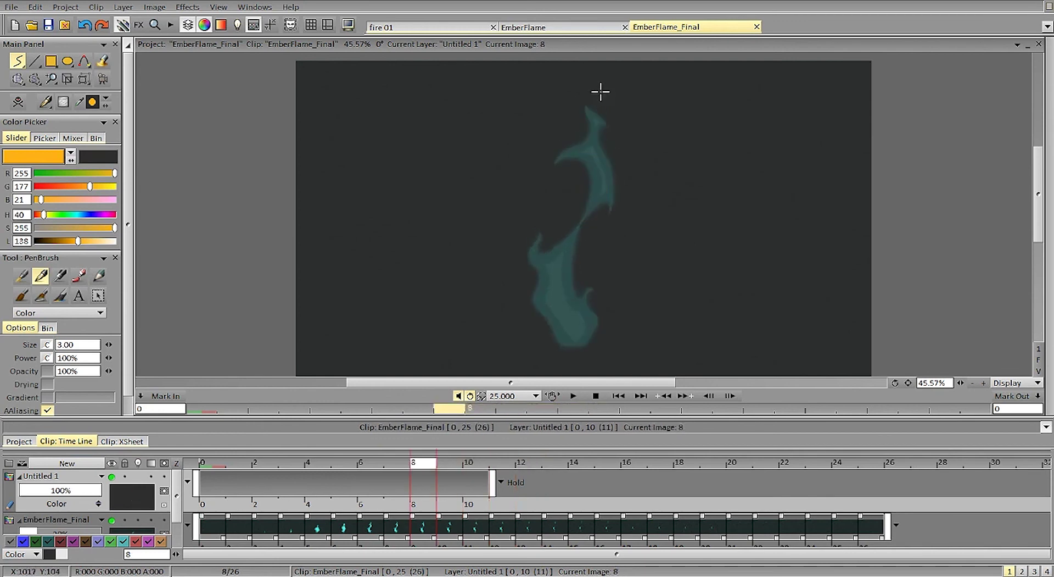
key("Right")
key("Right")
key("Right")
left_click_drag(582, 127, 601, 138)
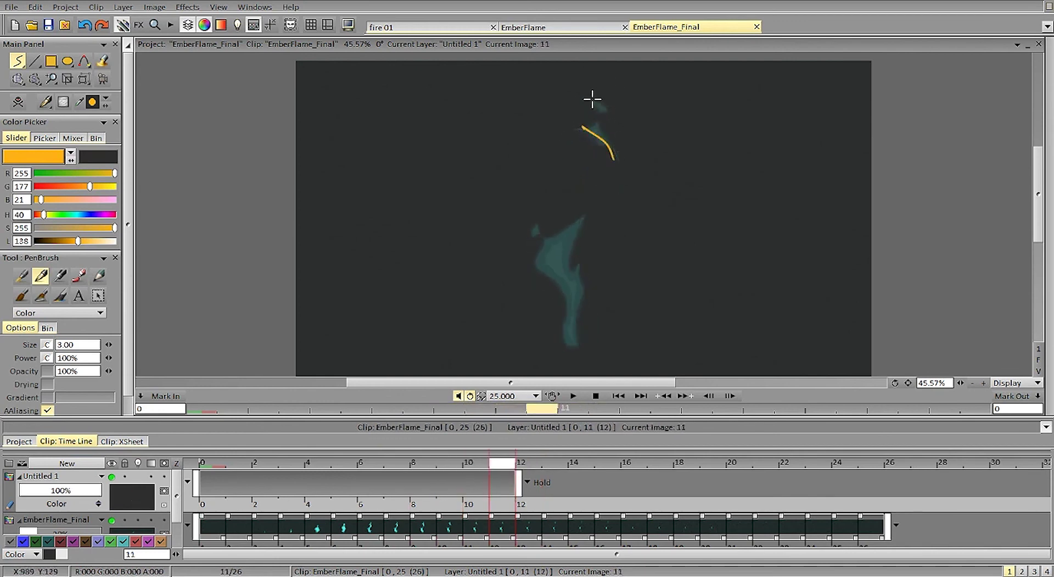
Clear the overlay, and draw a short curved stroke along each of the two detached upper wisps between frames 12 and 14
key("Right")
mouse_move(593, 99)
left_mouse_down()
mouse_move(612, 125)
mouse_move(610, 103)
left_mouse_up()
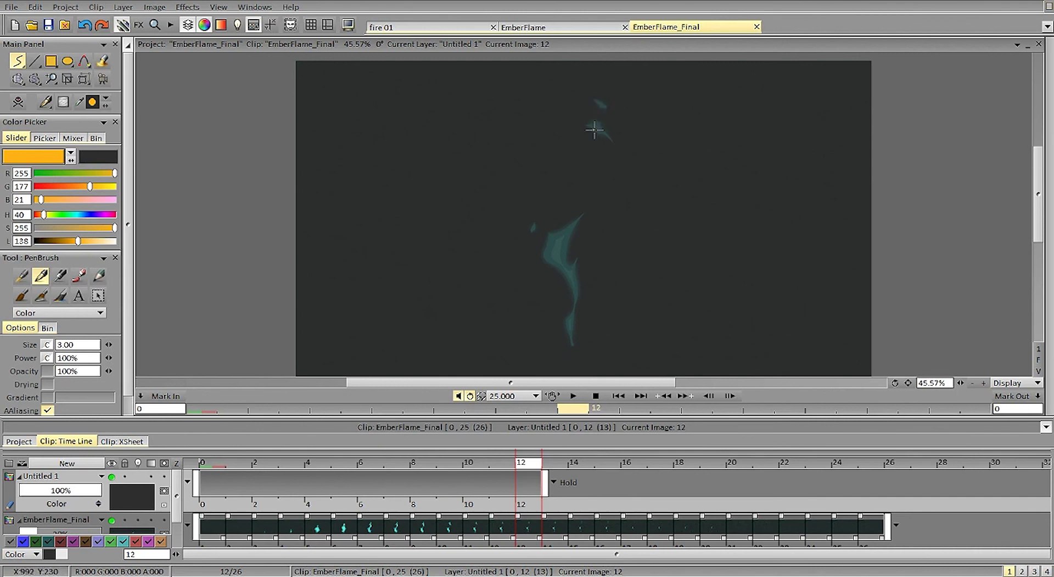
key("Right")
key("Right")
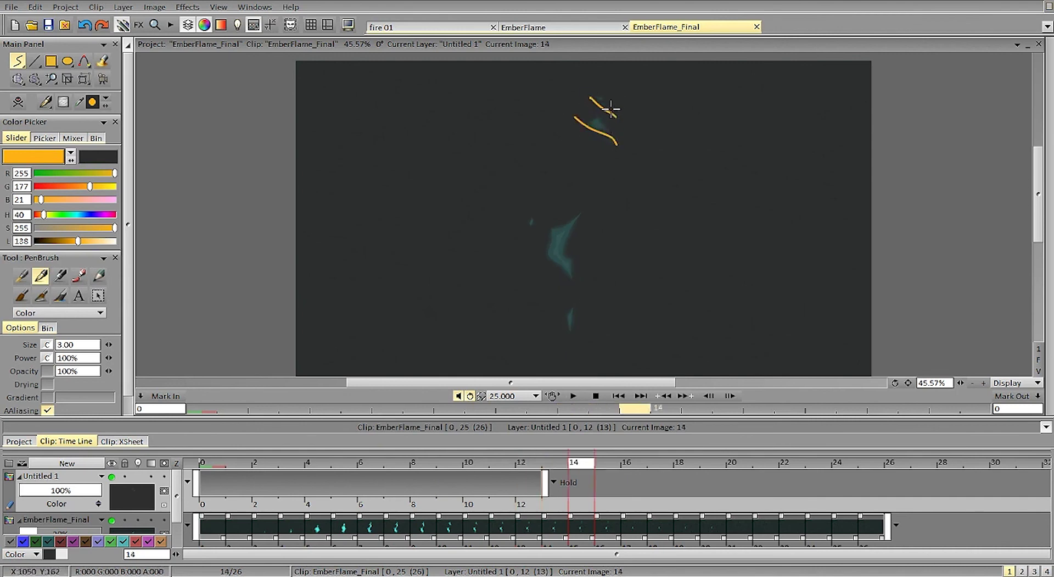
left_click(608, 104)
Clear the overlay, and examine how the detached upper wisps shrink between frames 10 and 16
key("Right")
key("Right")
key("Left")
key("Left")
key("Left")
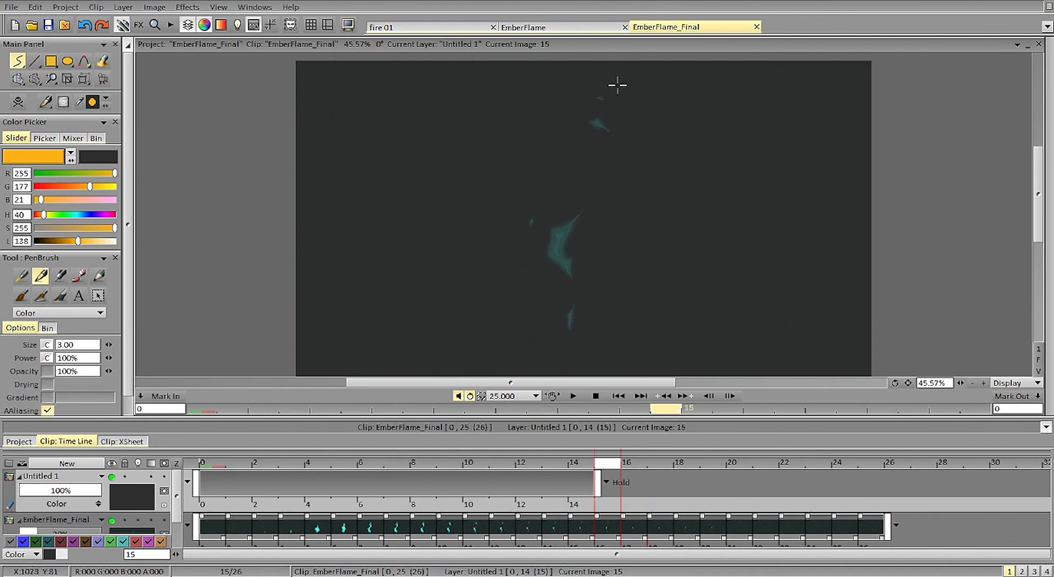
key("Left")
key("Left")
key("Left")
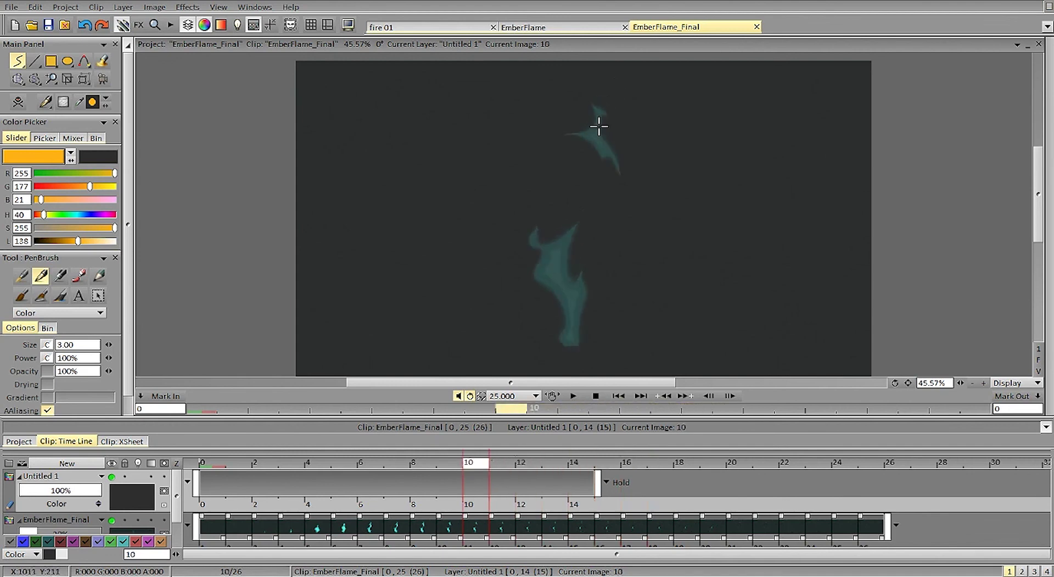
key("Right")
key("Right")
key("Right")
key("Right")
key("Right")
key("Right")
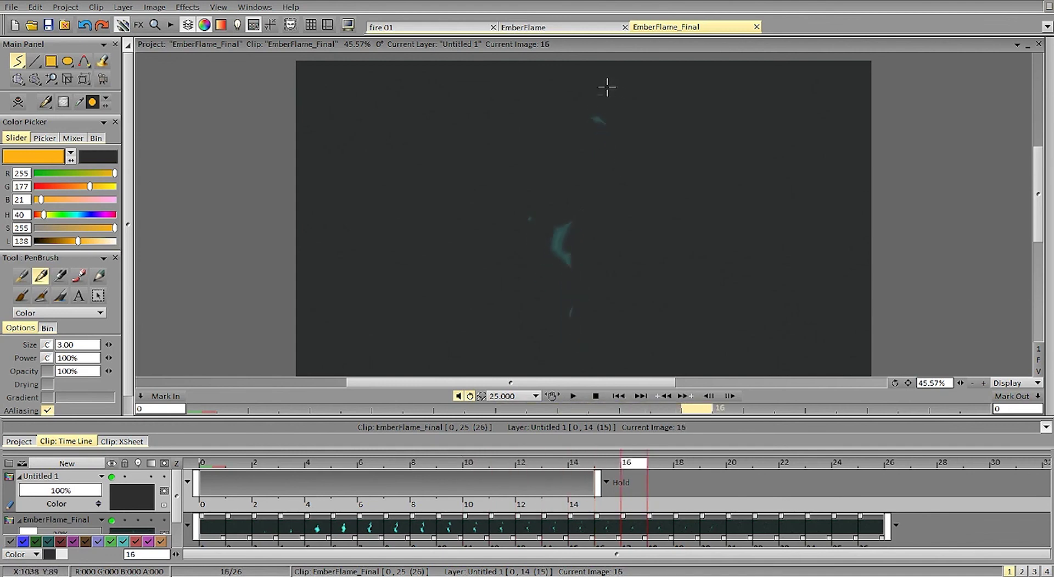
Examine how the upper part of the flame narrows and separates from frame 5 onward
key("Left")
key("Left")
key("Left")
key("Left")
key("Left")
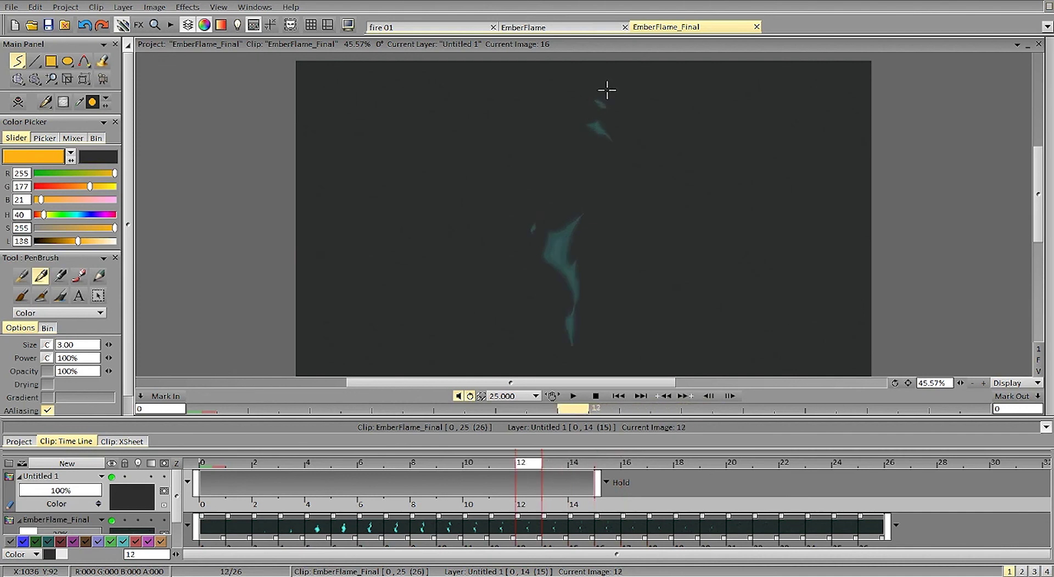
key("Left")
key("Left")
key("Left")
key("Left")
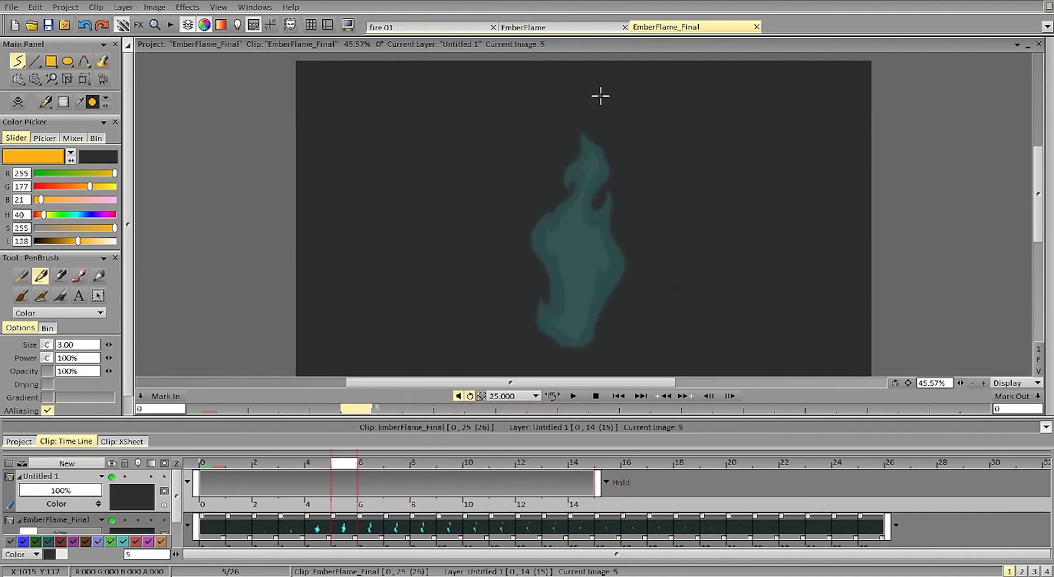
key("Right")
key("Right")
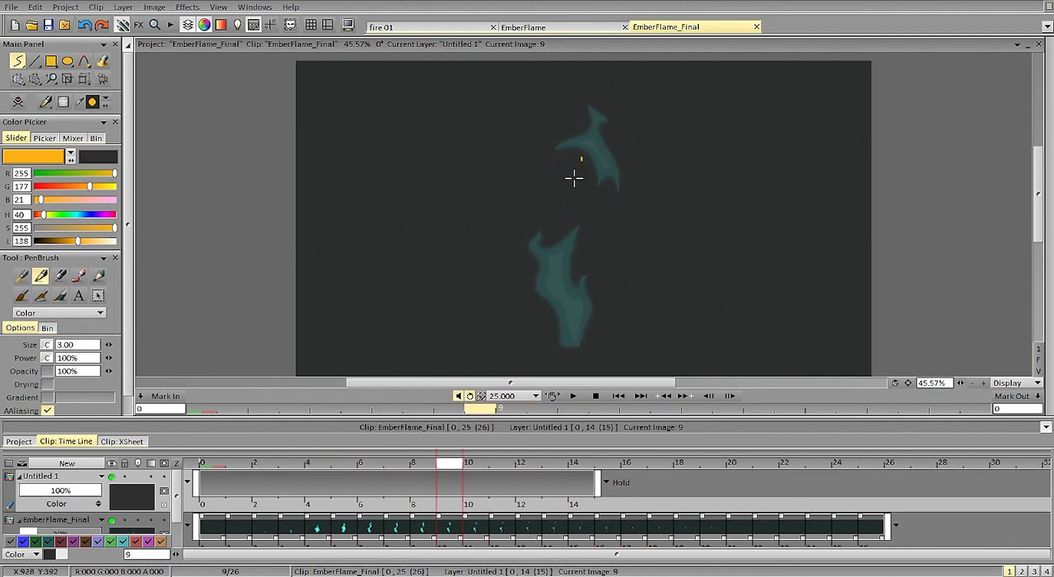
Try short marks below and above the detached upper wisp on frames 9 to 11, and undo them
left_click_drag(574, 178, 583, 176)
key("Right")
key("ctrl+z")
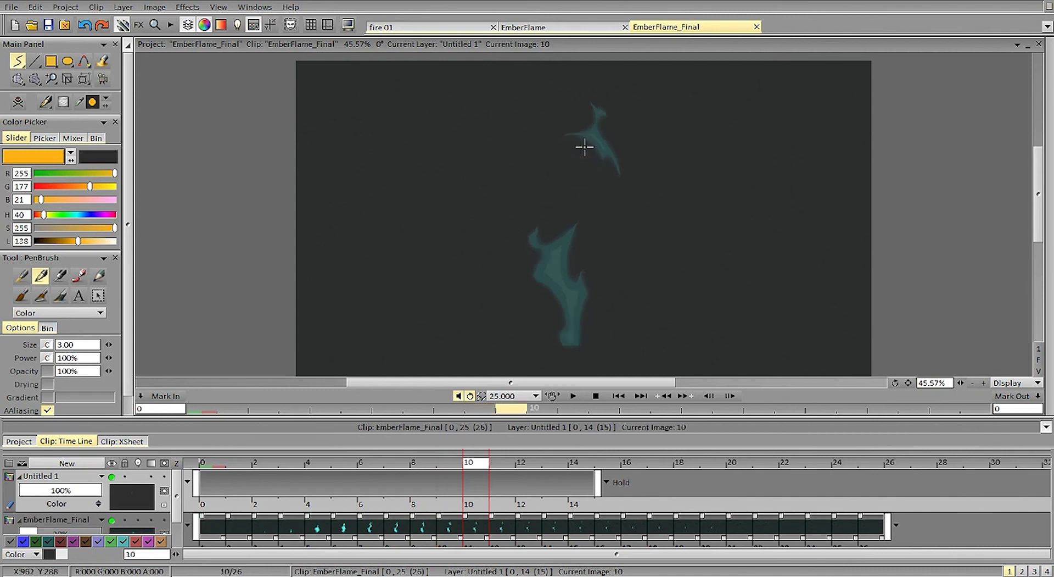
key("Right")
left_click_drag(610, 77, 607, 86)
key("ctrl+z")
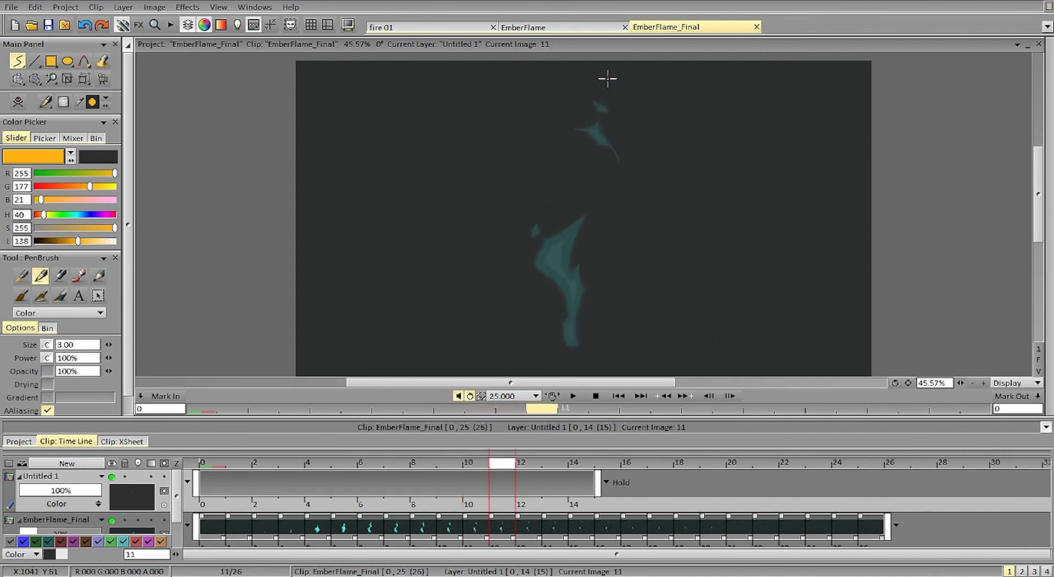
Examine the break between the upper wisp and the lower flame mass between frames 7 and 13
key("Right")
key("Right")
key("Left")
key("Left")
key("Left")
key("Left")
key("Left")
key("Left")
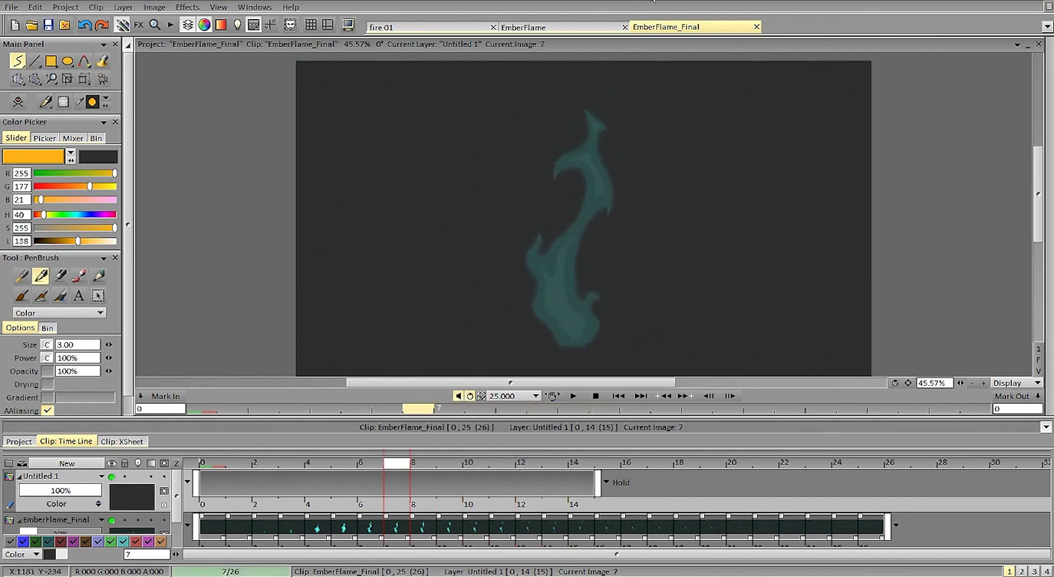
key("Right")
key("Right")
key("Right")
key("Right")
key("Right")
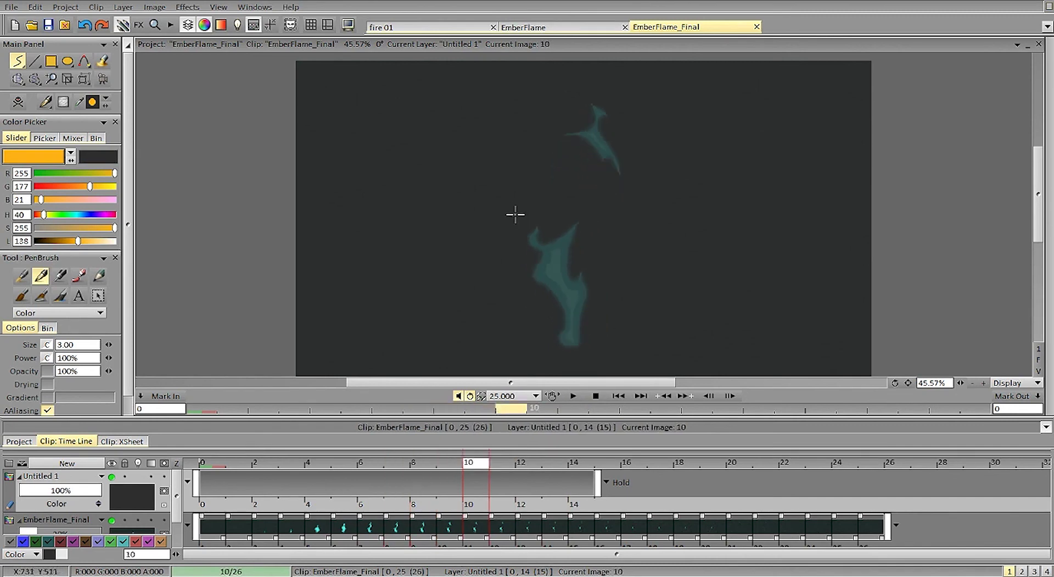
Examine the flame's thinning neck by stepping back to the full silhouette on frame 5
key("Left")
key("Left")
key("Left")
key("Left")
key("Left")
key("Left")
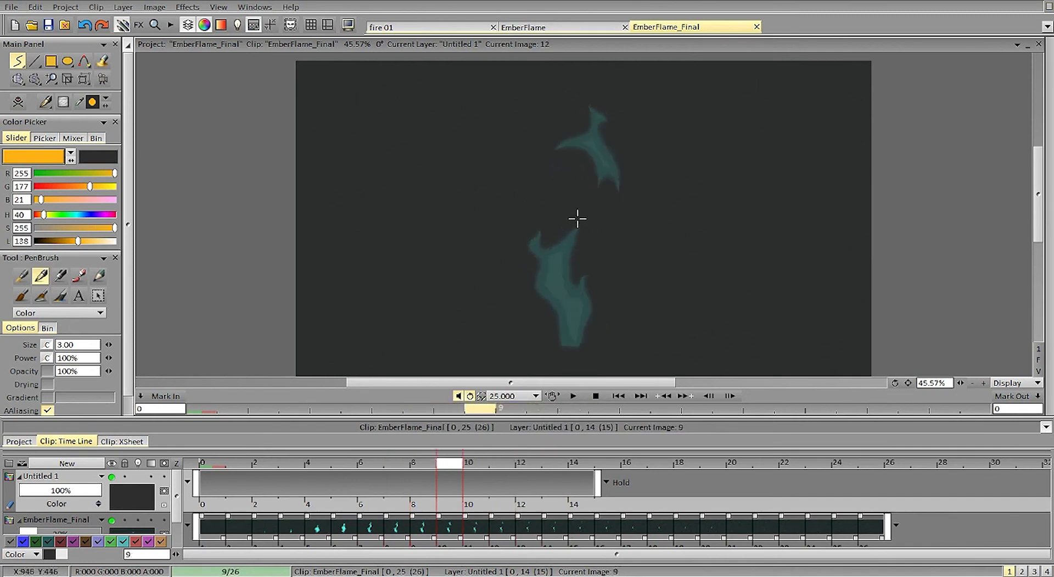
key("Left")
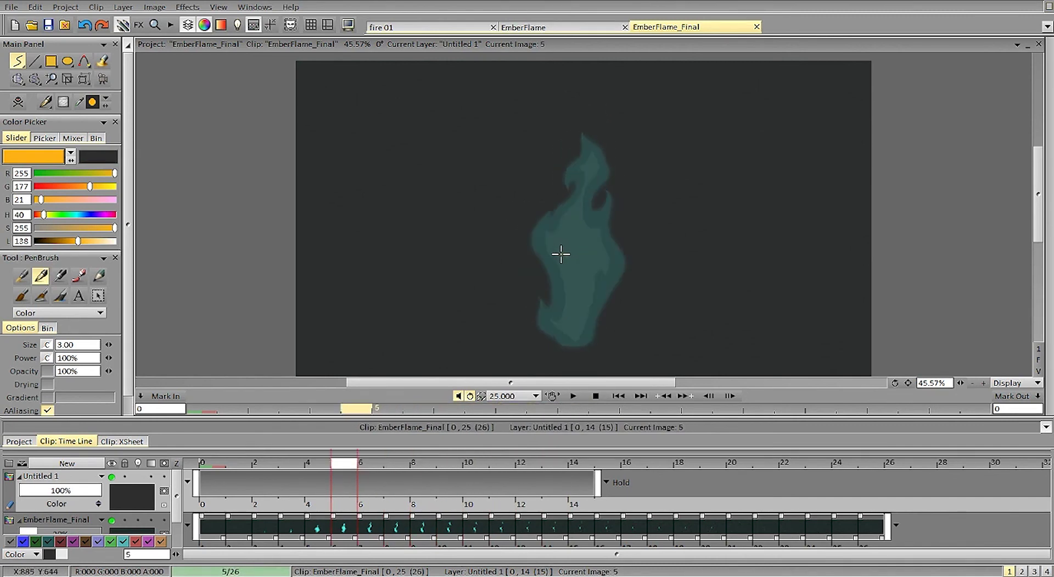
Trace the rising upper edge of the lower flame mass with a short stroke per frame from frame 6 through frame 11
key("Right")
key("Right")
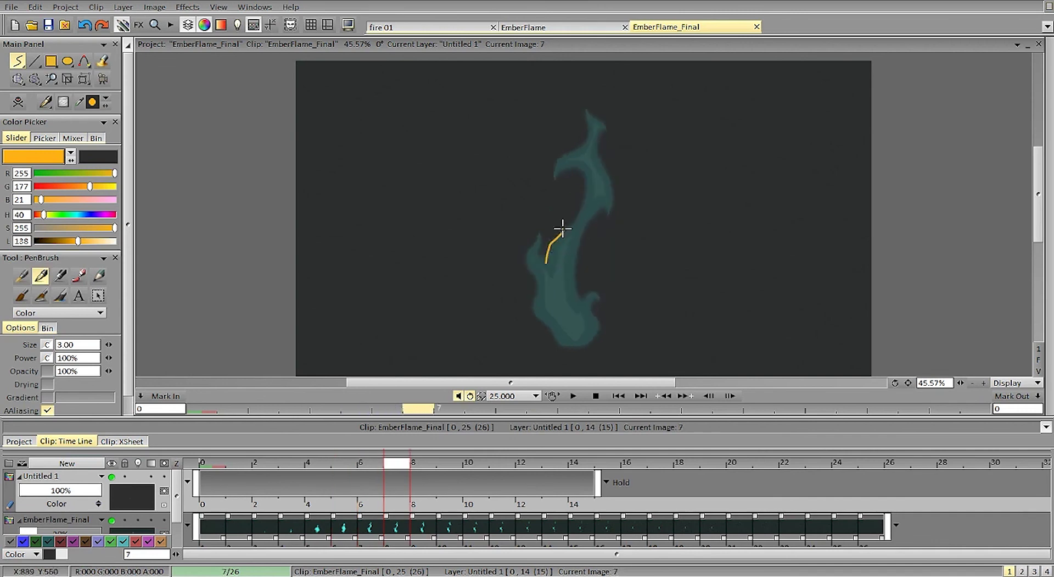
left_click_drag(549, 253, 575, 229)
key("Right")
key("Right")
key("Right")
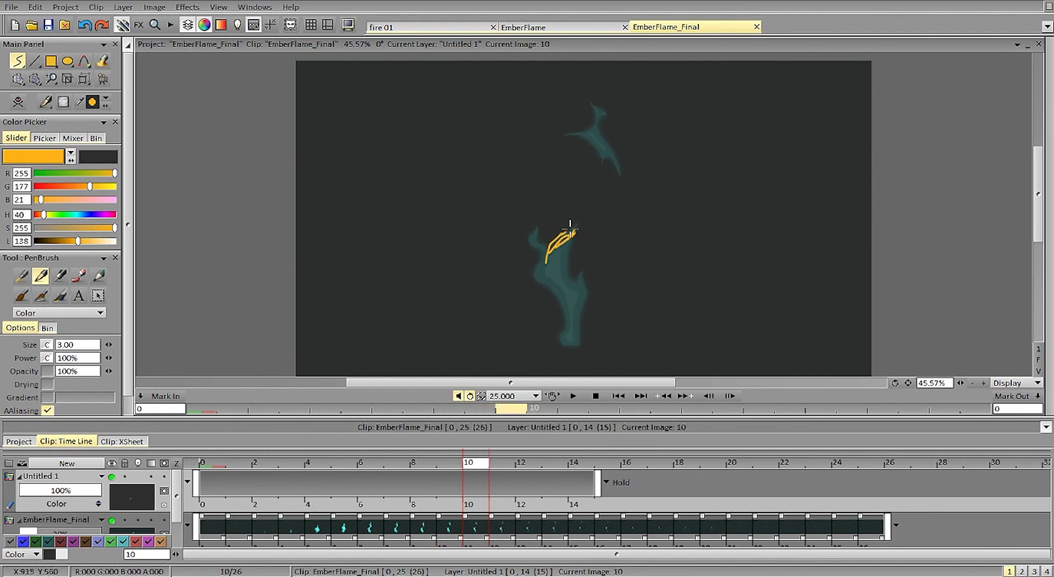
key("Right")
left_click_drag(565, 226, 582, 220)
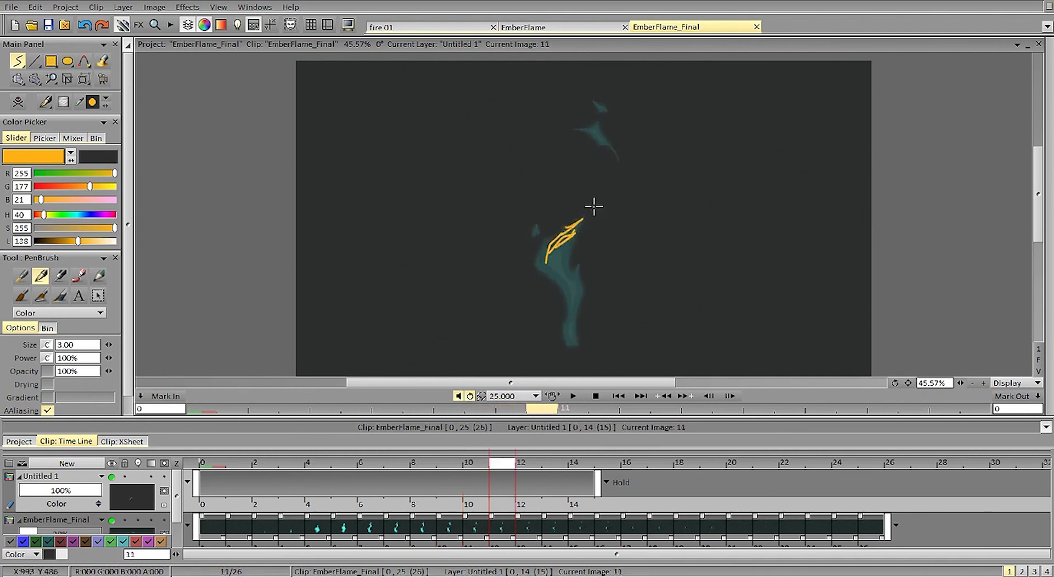
key("Right")
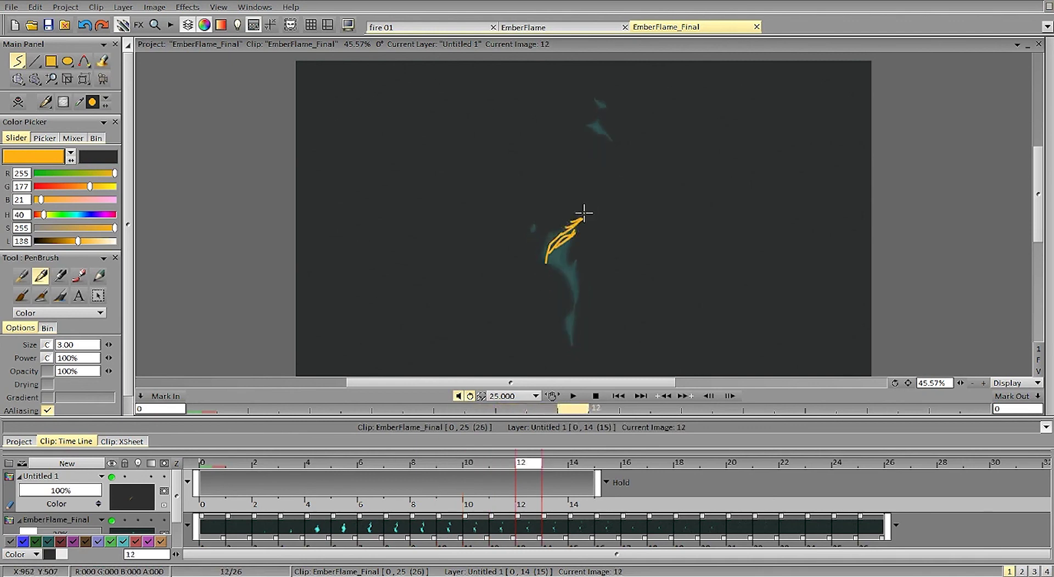
Examine how the lower flame mass dissolves against the upper-edge marks between frames 12 and 18
key("Right")
key("Right")
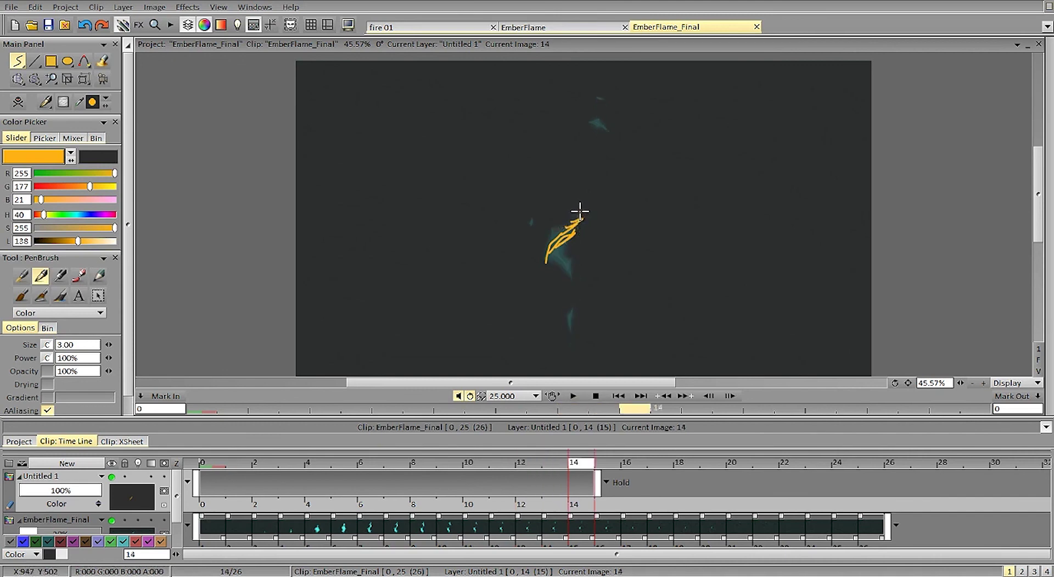
key("Right")
key("Right")
key("Right")
key("Right")
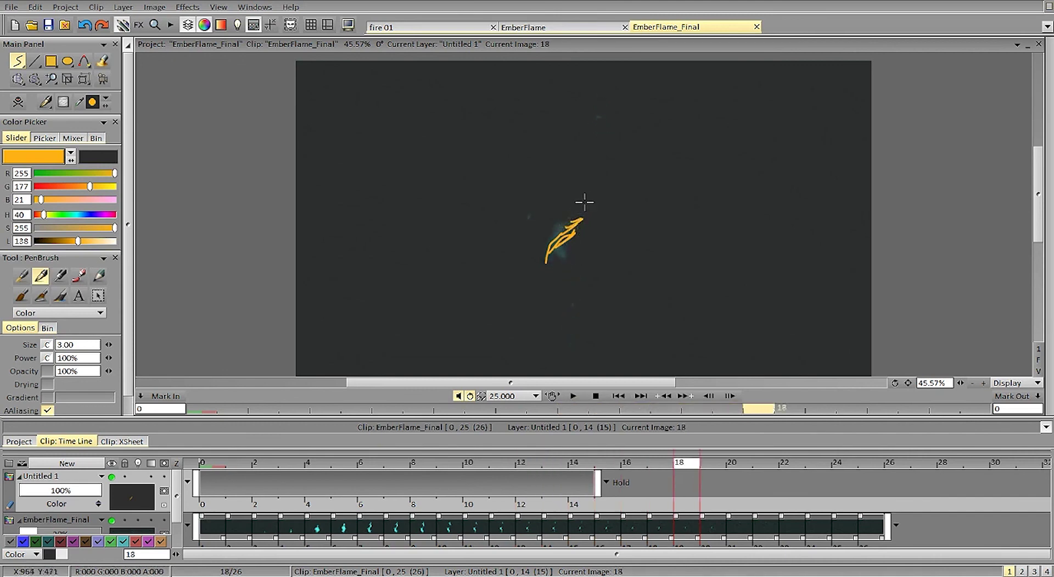
key("Left")
key("Left")
key("Left")
key("Left")
key("Left")
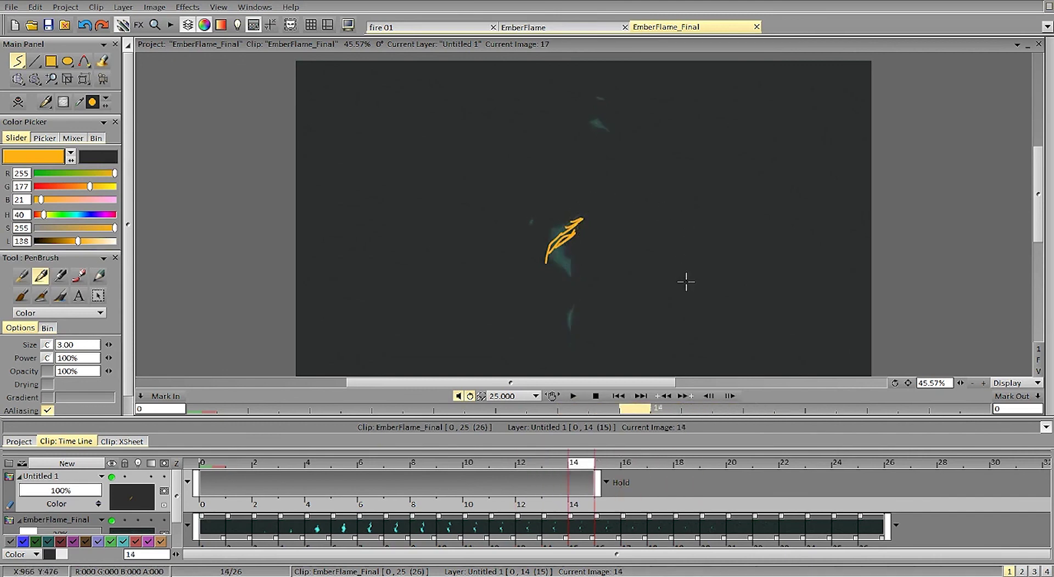
Sketch a rising column of progressively closer curved strokes beside the flame, and compare it with frames 13 back to 8
mouse_move(693, 271)
left_mouse_down()
mouse_move(714, 254)
mouse_move(696, 207)
left_mouse_up()
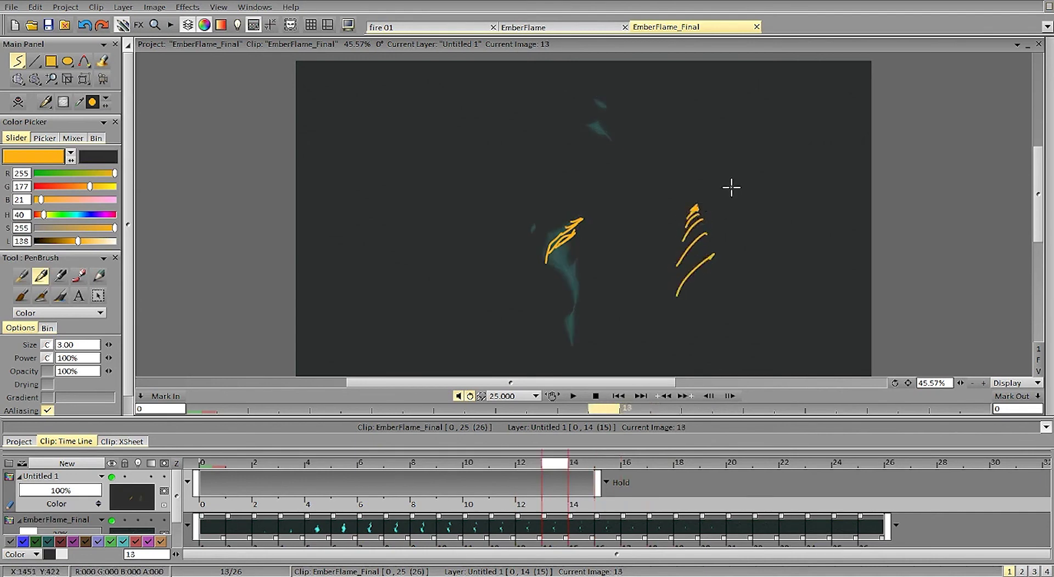
key("Left")
key("Left")
key("Left")
key("Left")
key("Left")
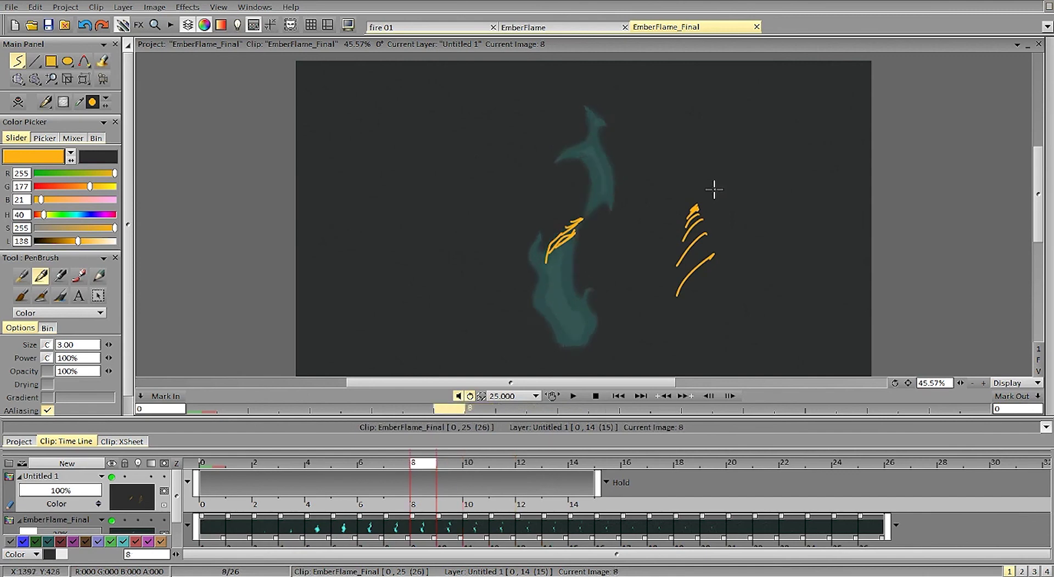
Clear the overlay, and examine the flame's changing silhouette back to the small flame on frame 3
key("Right")
key("Right")
key("Right")
key("Right")
key("Right")
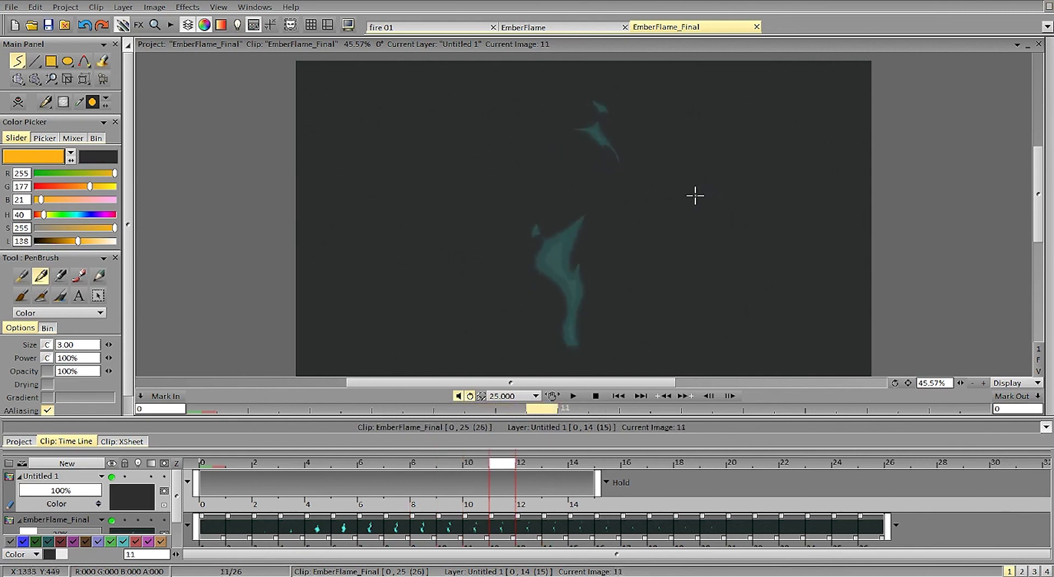
key("Left")
key("Left")
key("Left")
key("Left")
key("Left")
key("Left")
key("Left")
key("Left")
key("Left")
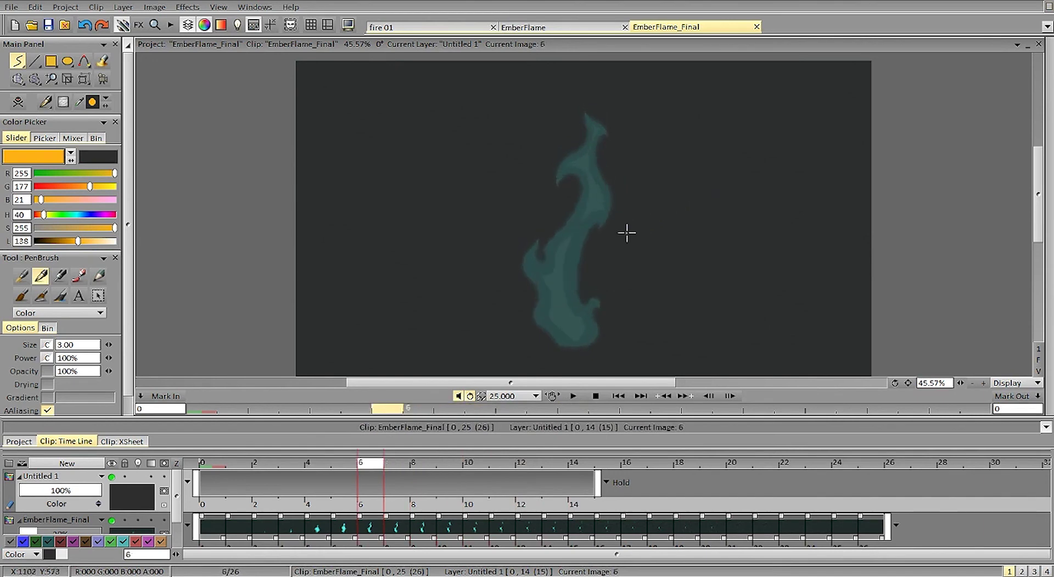
key("Left")
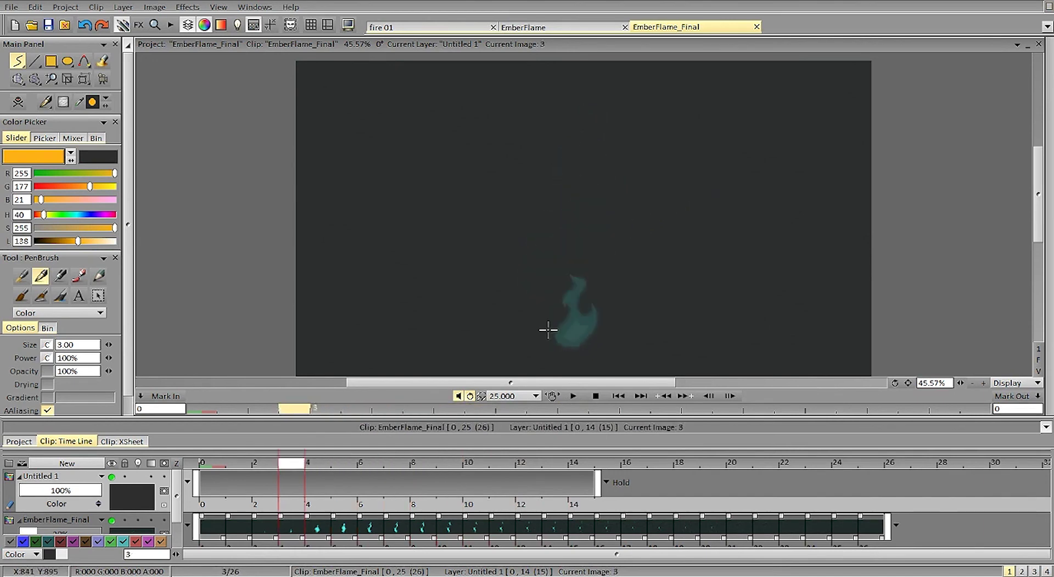
Mark the flame's lower-left edge with short strokes from frame 4 through frame 6, comparing frames 5 and 6
key("Right")
key("Right")
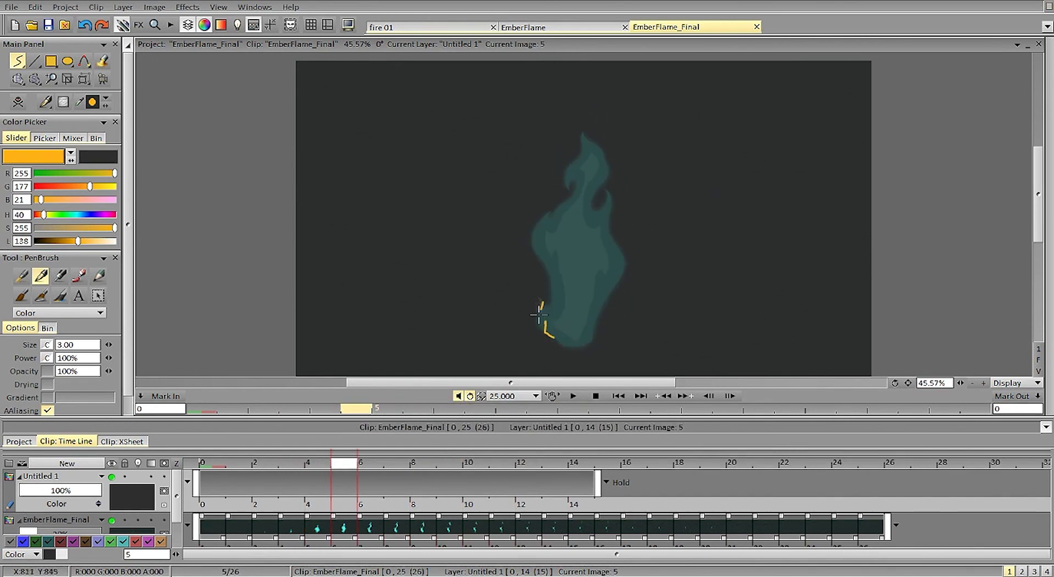
key("Right")
key("Left")
key("Right")
key("Left")
key("Right")
left_click_drag(538, 295, 532, 324)
Circle the flame's central mass, compare frames 5 and 6 inside it, and remove the circle
key("Left")
key("Left")
key("Right")
key("Right")
key("Left")
left_click_drag(548, 236, 573, 213)
key("Right")
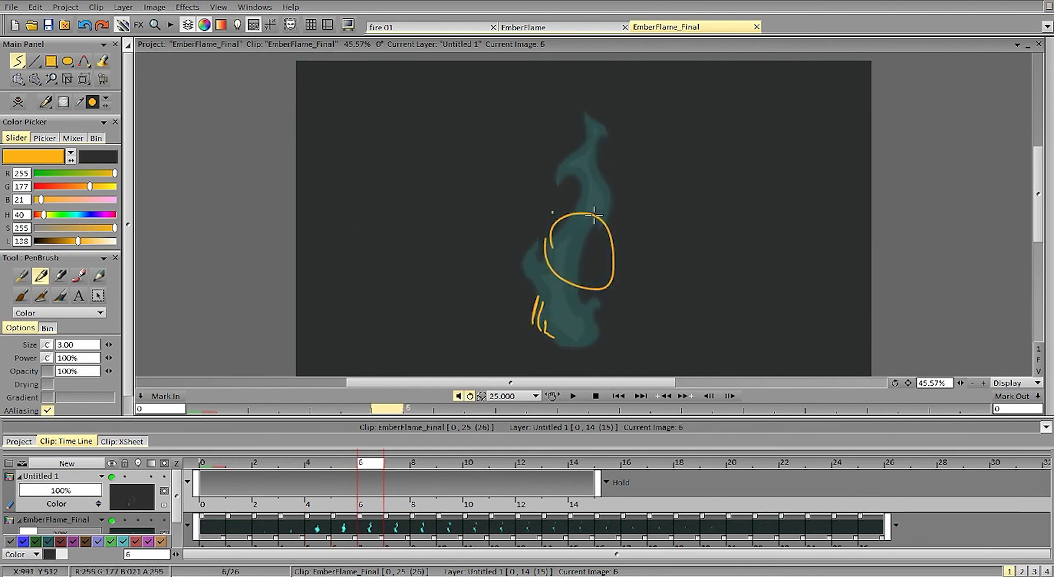
key("Left")
key("Right")
key("Left")
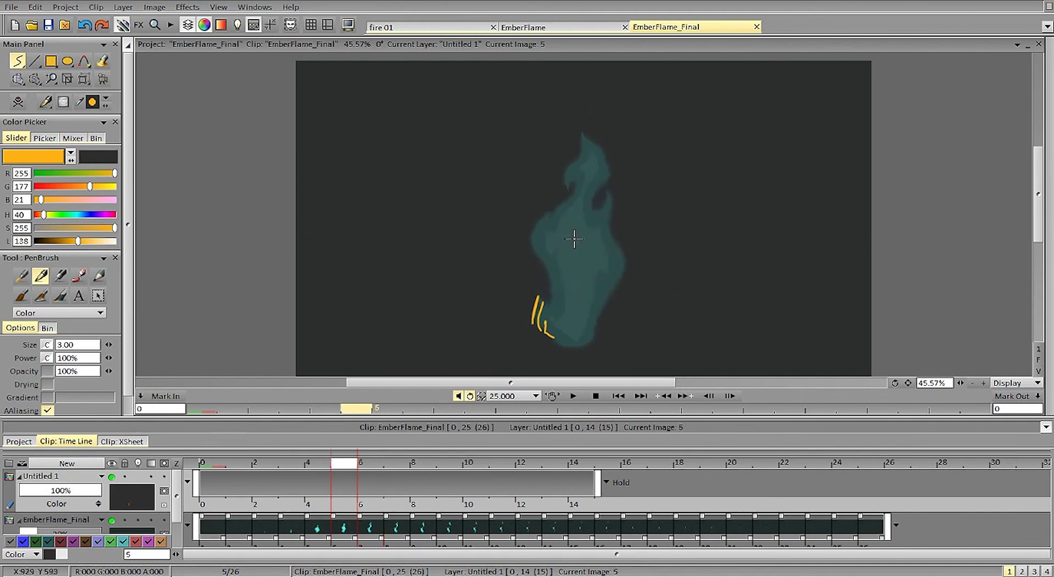
Continue marking the flame's rising lower-left edge with short strokes from frame 6 through frame 11
key("Right")
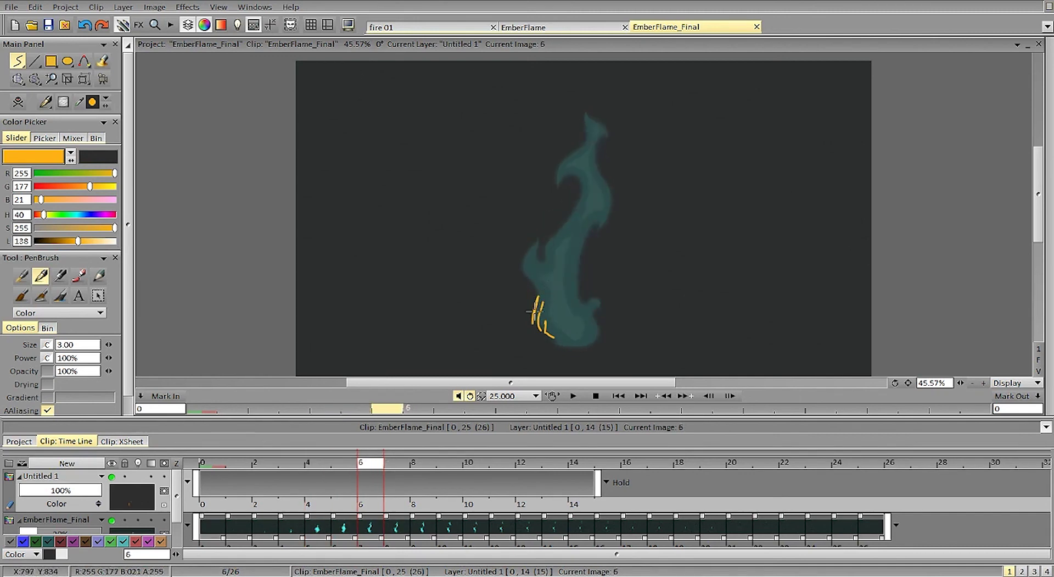
key("Right")
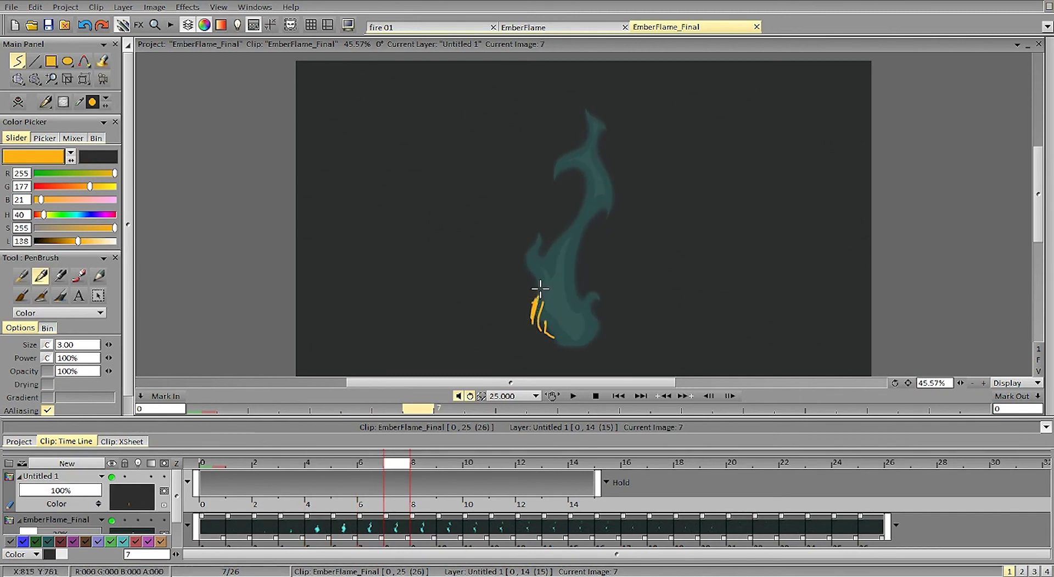
key("Right")
key("Right")
key("Right")
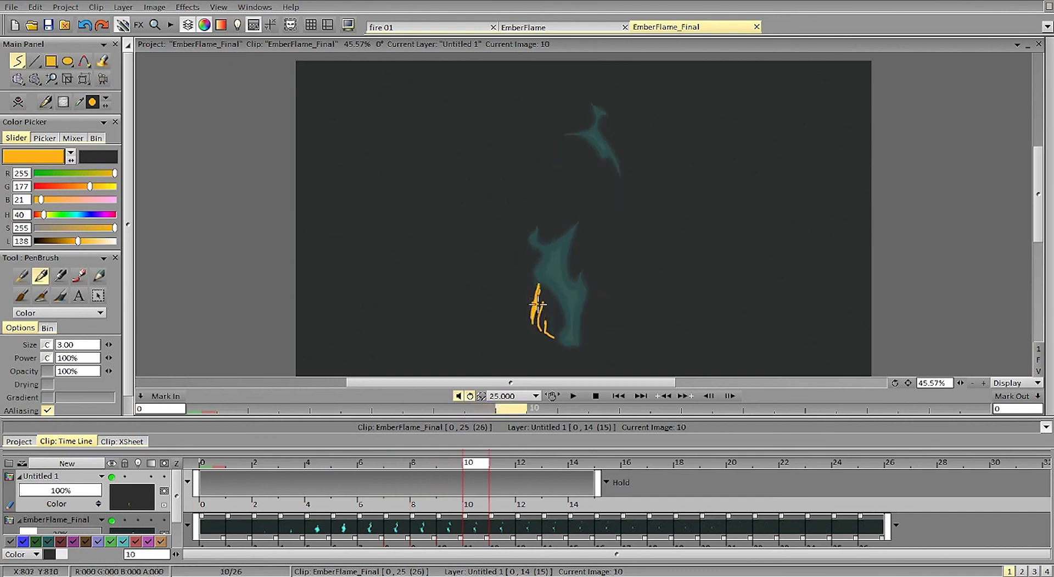
key("Right")
left_click_drag(537, 276, 534, 254)
key("Right")
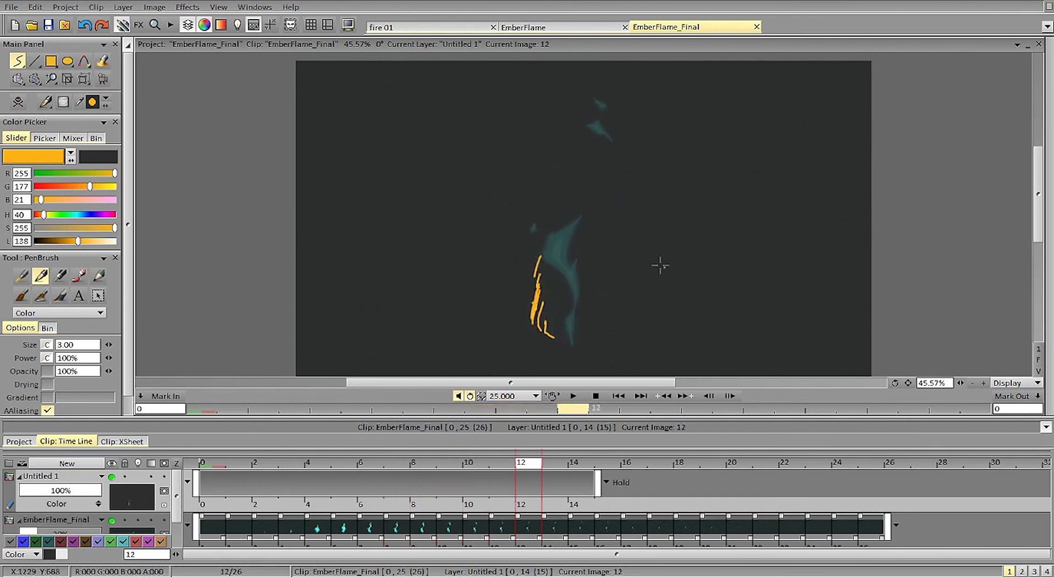
Sketch a rising series of progressively closer strokes beside the flame, and compare it with frames 12 back to 7
left_click_drag(663, 338, 681, 229)
key("Left")
key("Left")
key("Left")
key("Left")
key("Left")
key("Left")
key("Left")
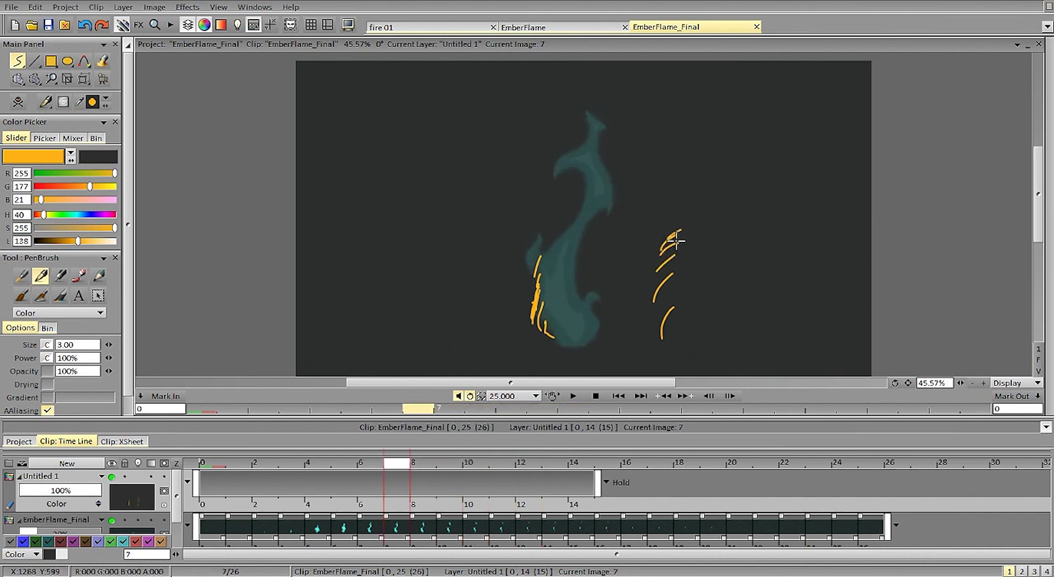
Clear the overlay, and mark the rising positions of the flame's lower-right edge with short strokes up to frame 12
key("BackSpace")
key("Right")
key("Right")
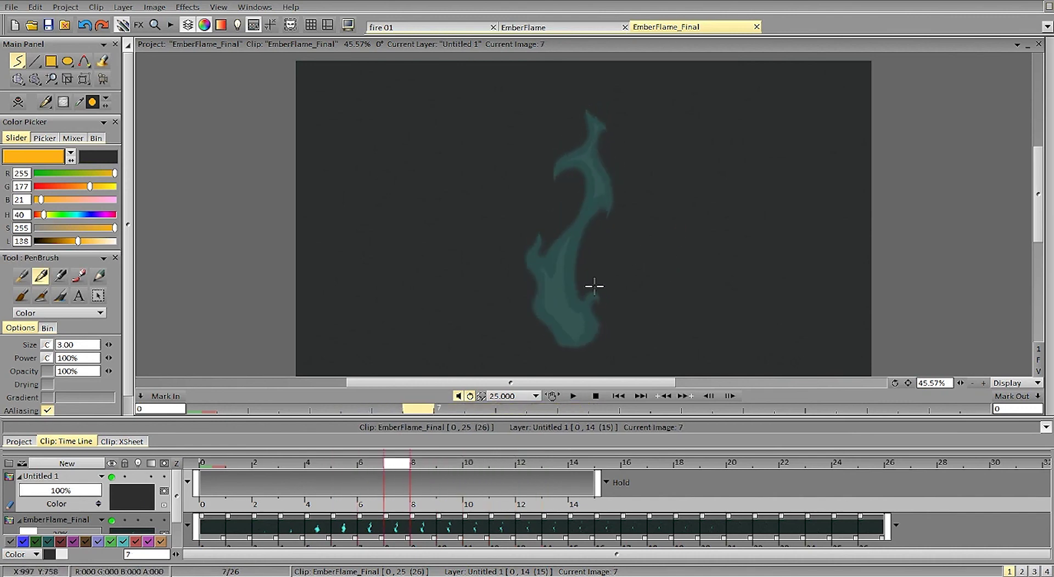
key("Right")
left_click_drag(598, 333, 587, 291)
key("Right")
key("Right")
key("Right")
key("Right")
key("Right")
key("Right")
key("Right")
key("Right")
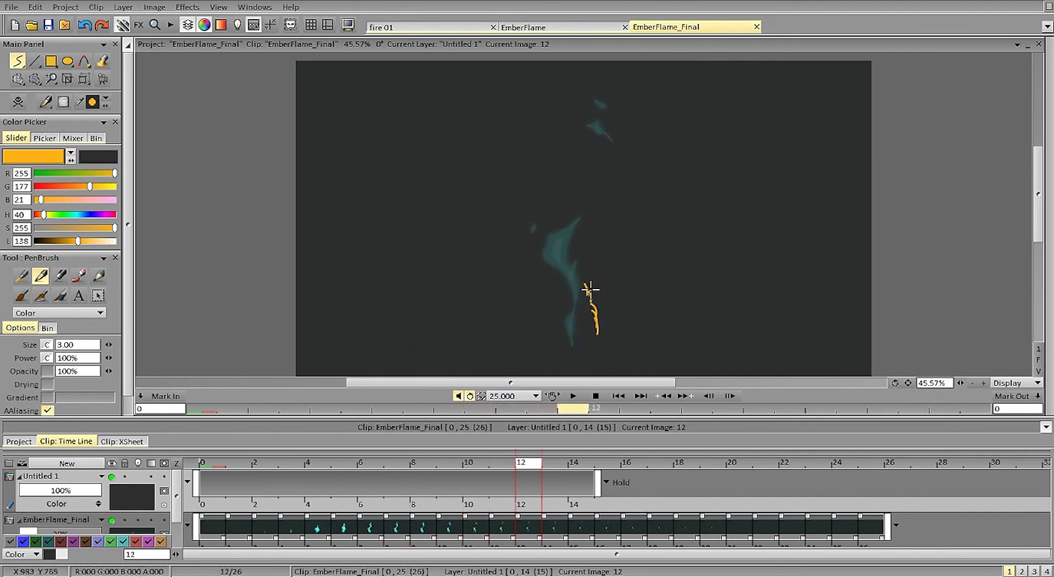
Play the flame animation with the lower-right edge marks overlaid, and pause the playback
key("Return")
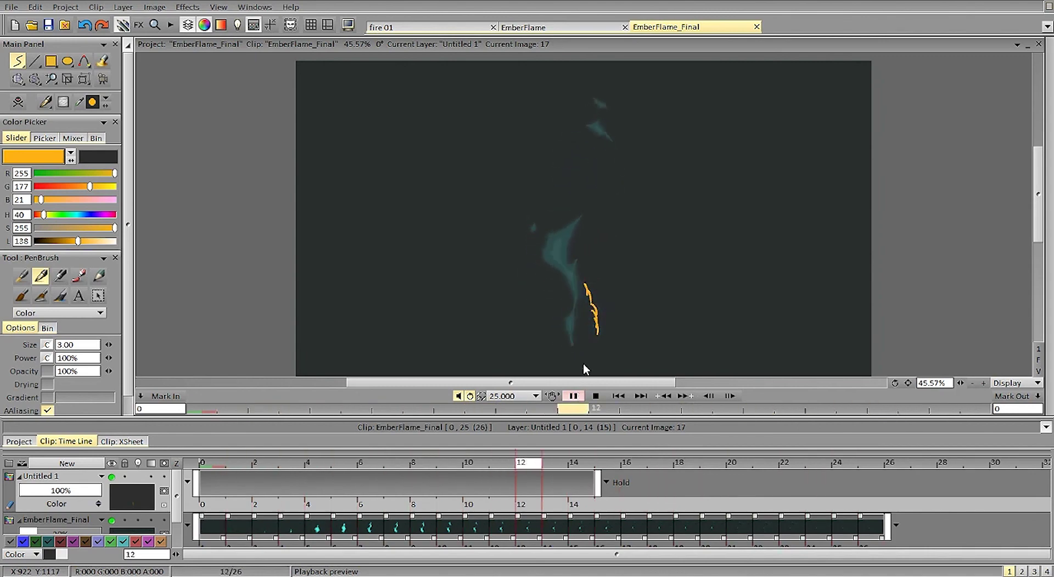
key("Return")
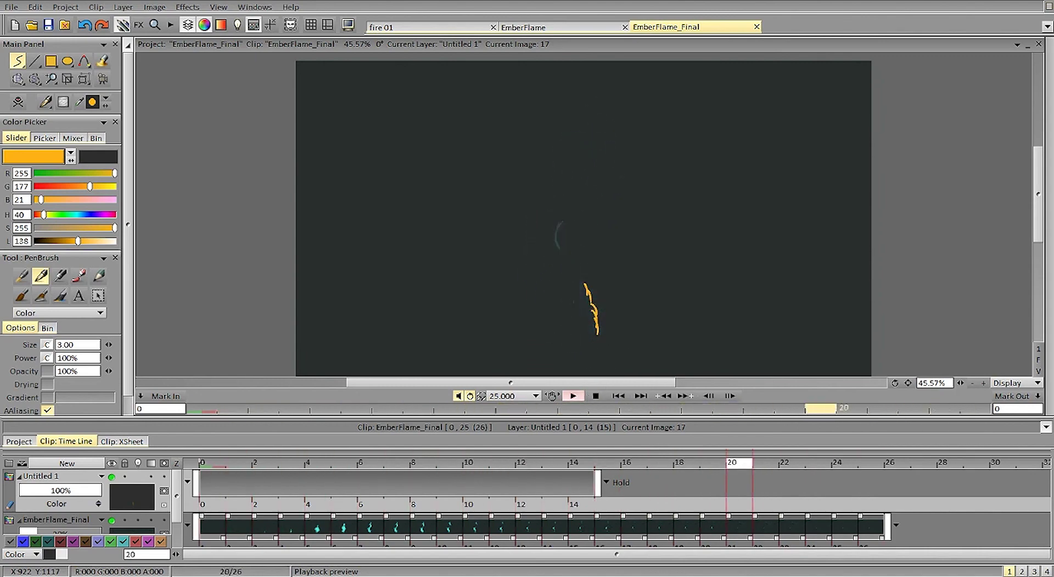